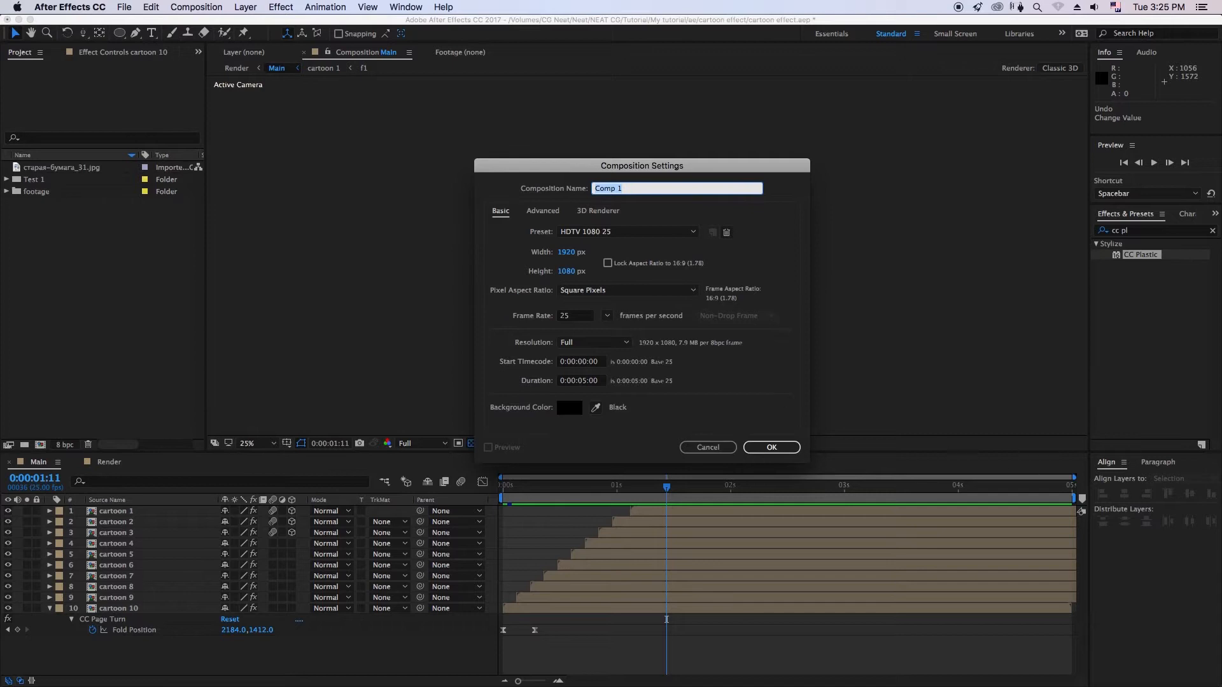
Step: Create a 1920 × 1080, 25 fps composition named Replace Photo 1 and place photo 1 from the footage folder in it
text(Photo)
click(754, 447)
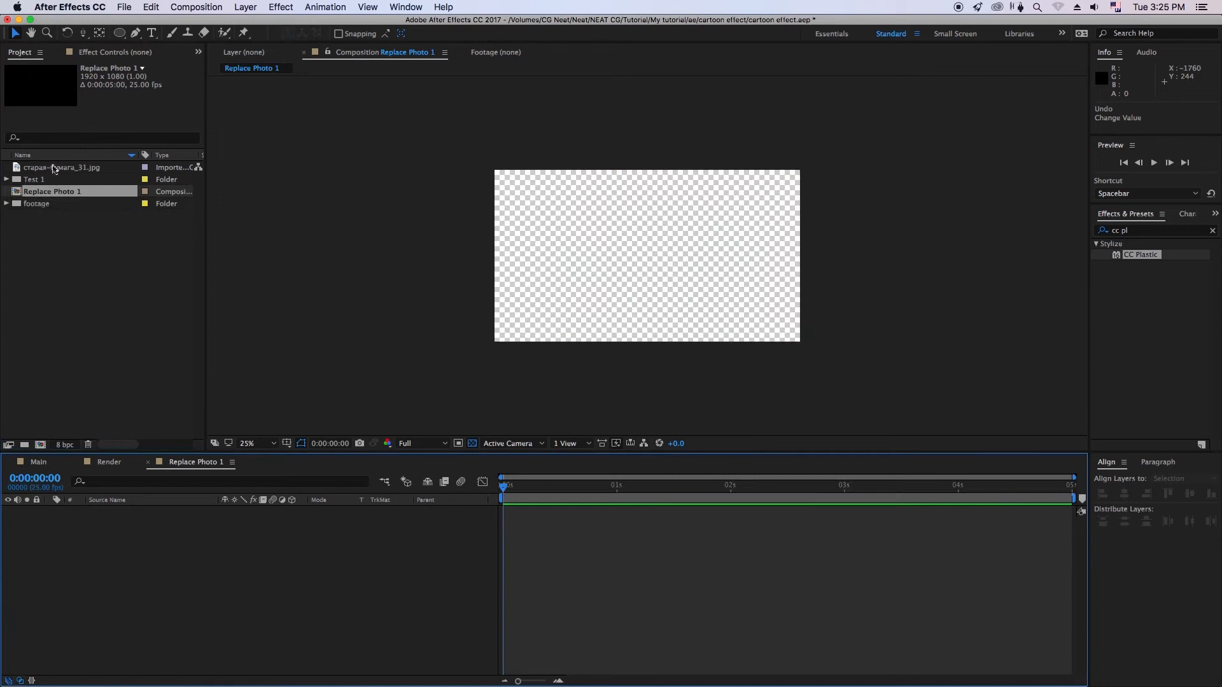
click(40, 205)
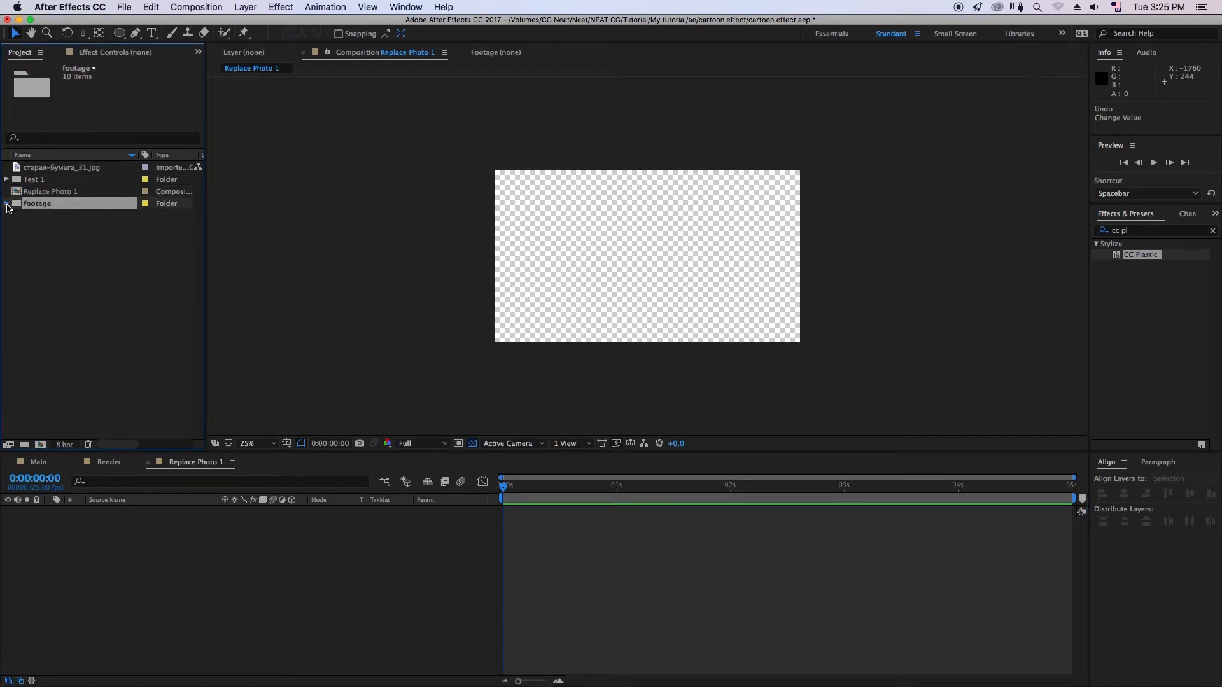
click(7, 204)
double_click(38, 326)
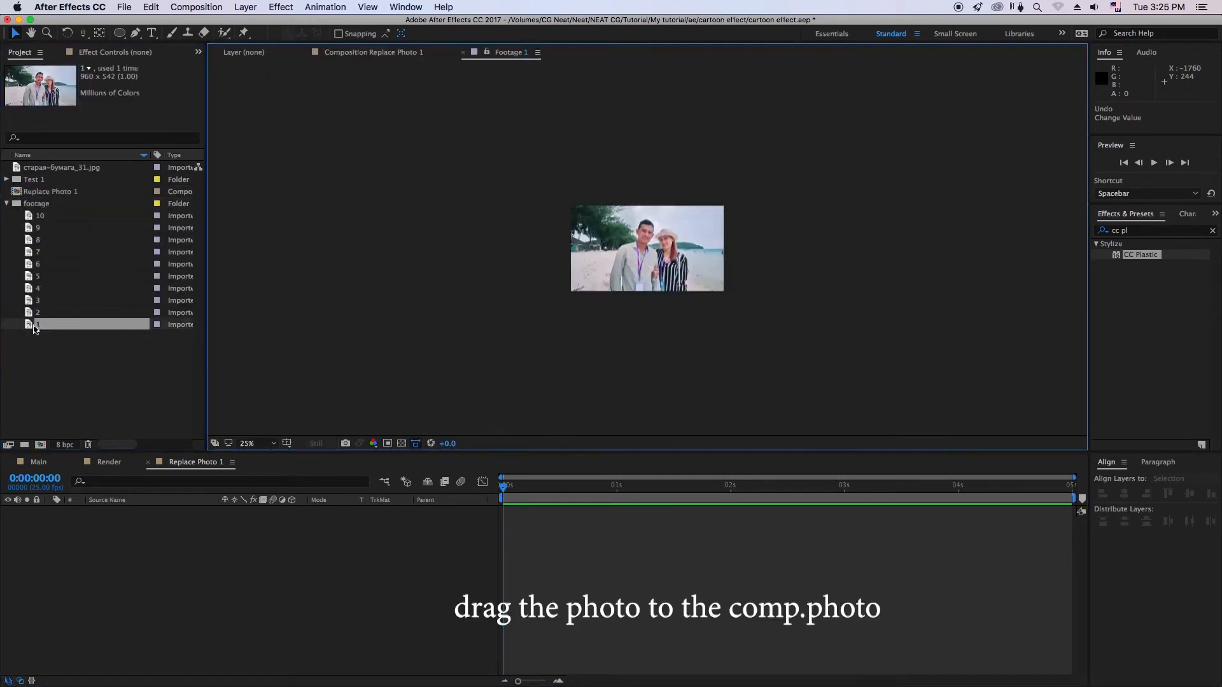
key(period)
key(period)
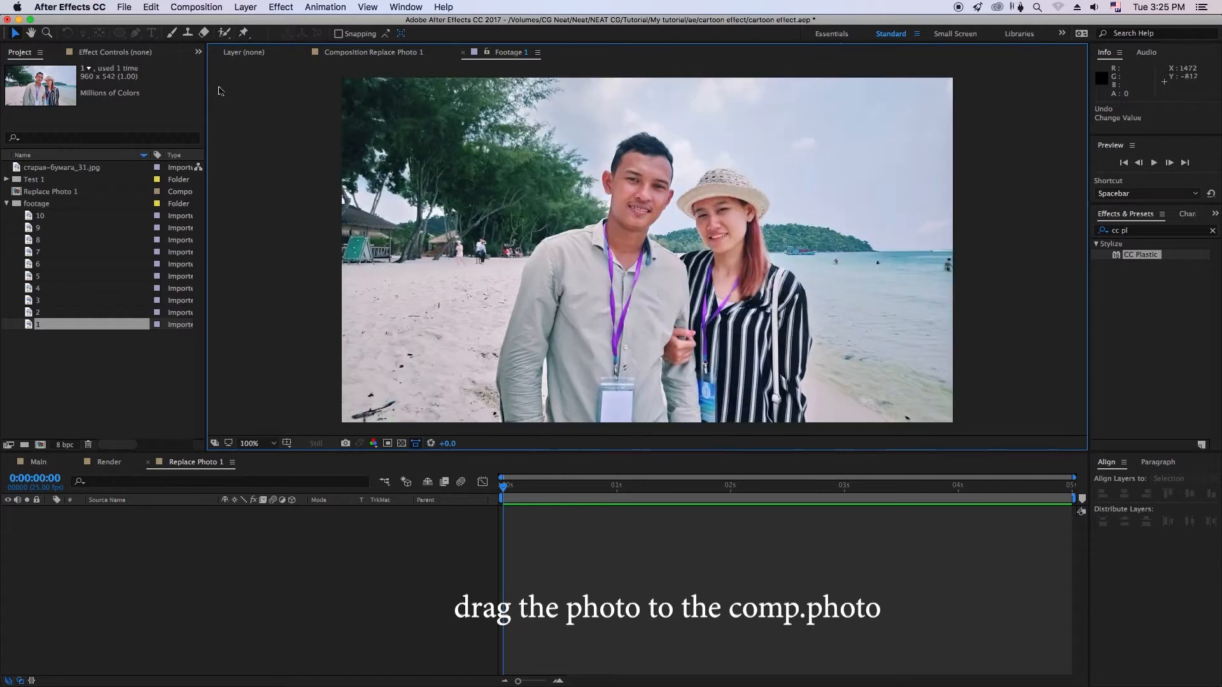
click(375, 53)
drag(37, 325, 132, 529)
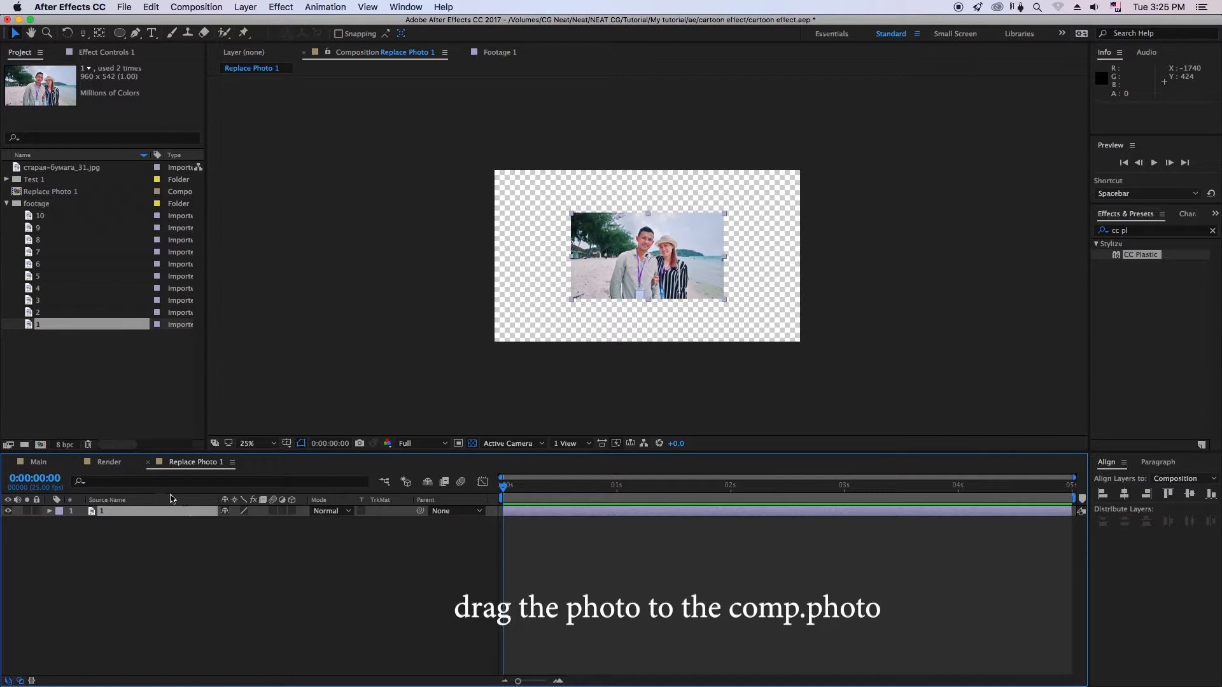
Step: Scale the photo layer to fill the composition frame and collapse the footage folder in the project
right_click(147, 514)
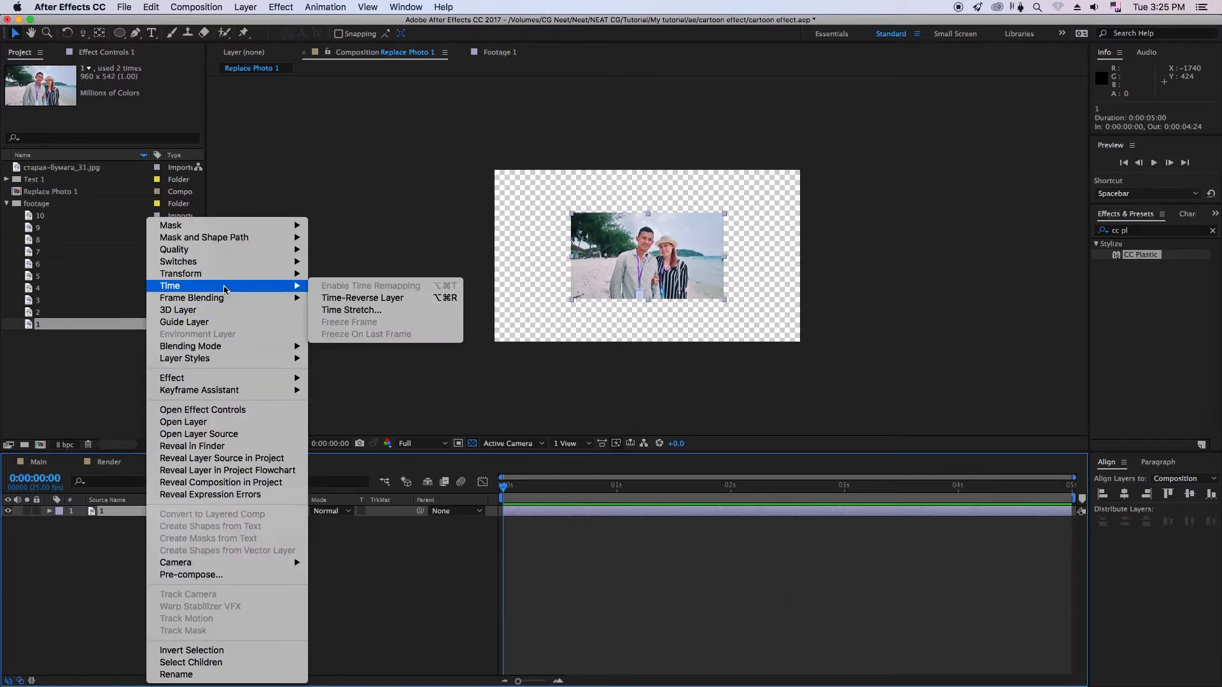
mouse_move(233, 275)
click(386, 431)
click(379, 553)
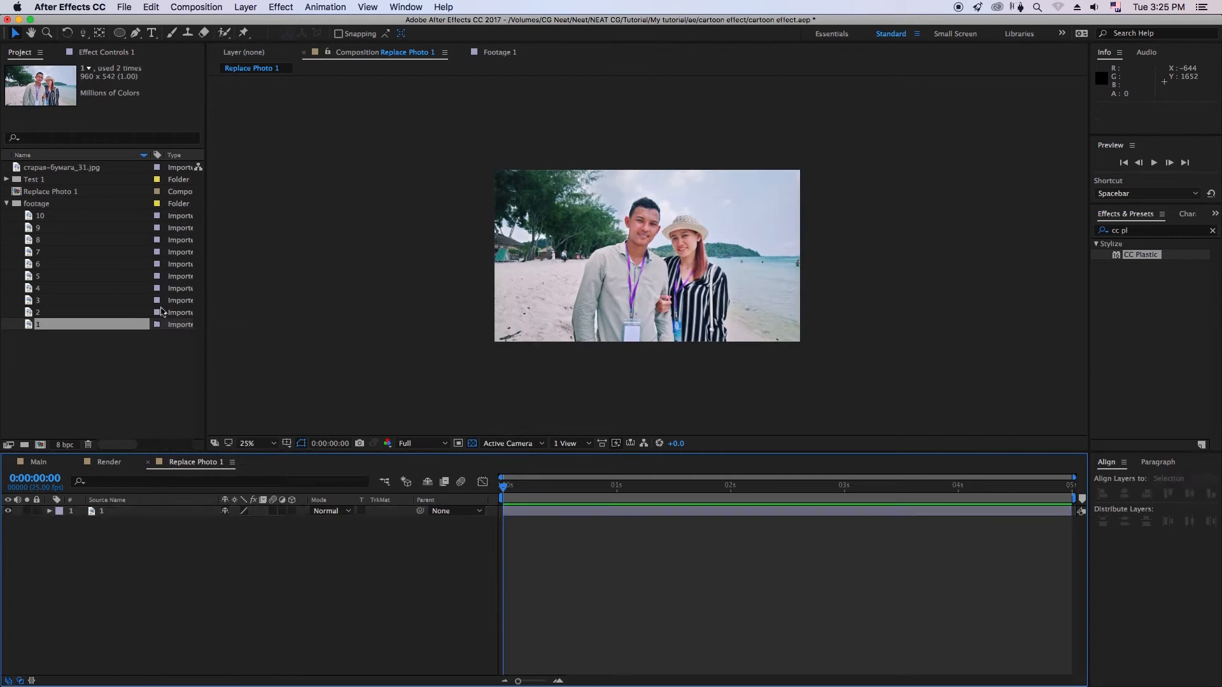
click(145, 368)
click(7, 205)
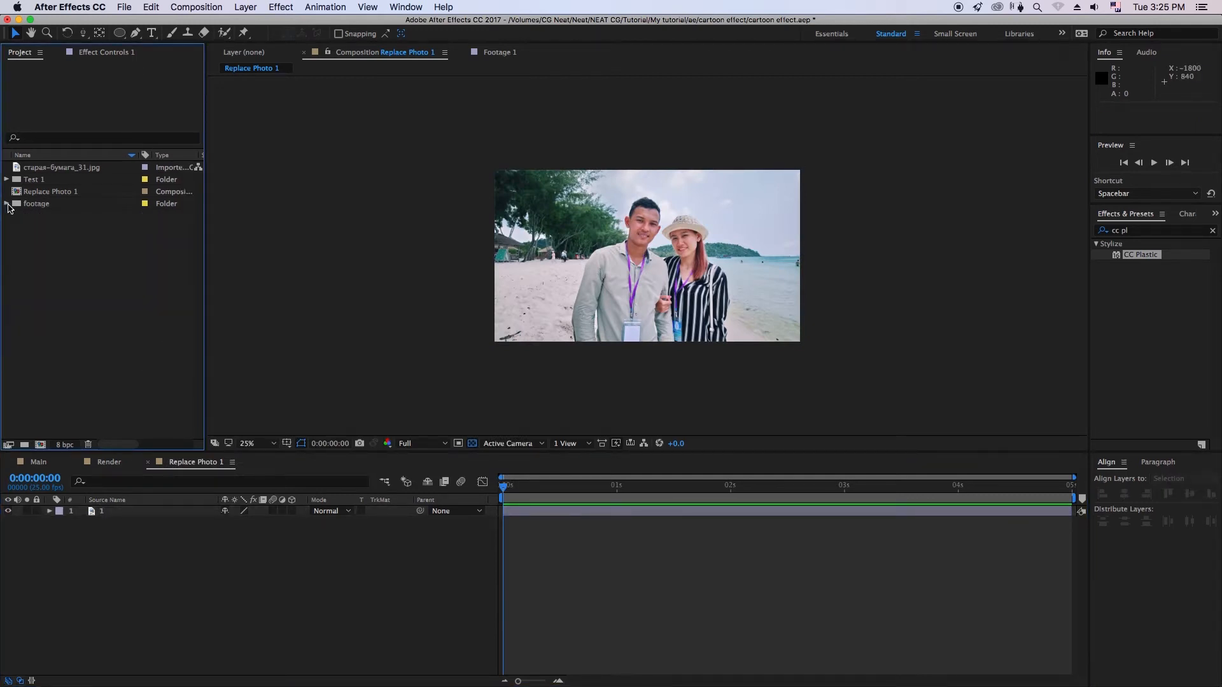
Step: Create a new 1920 × 1080, 25 fps, five-second composition named Cartoon effect 1
click(61, 192)
click(98, 238)
click(201, 9)
click(197, 22)
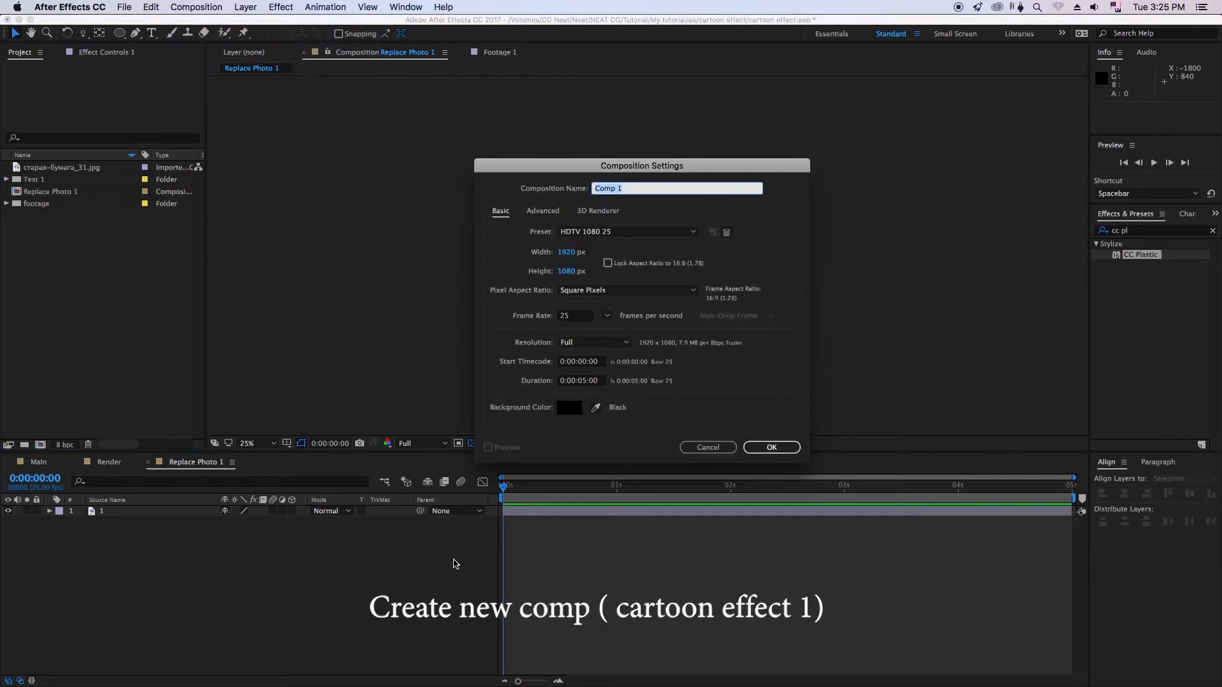
text(C)
click(771, 447)
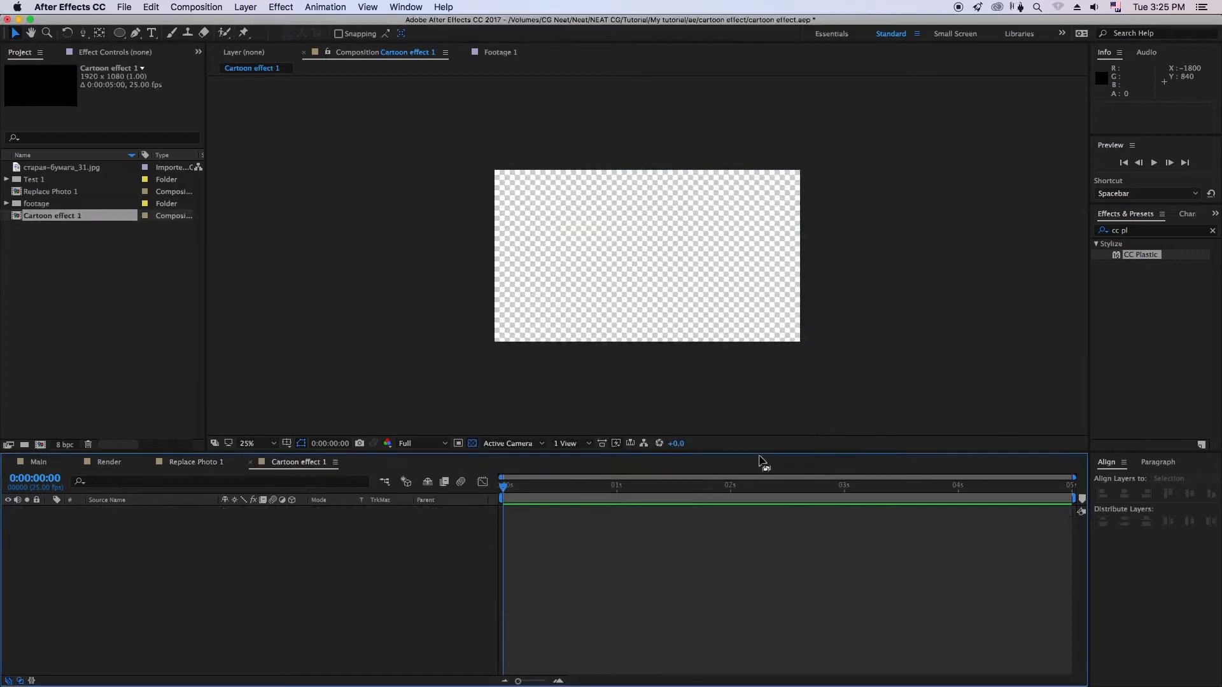
Step: Add the Replace Photo 1 composition as a layer in the Cartoon effect 1 composition
click(65, 192)
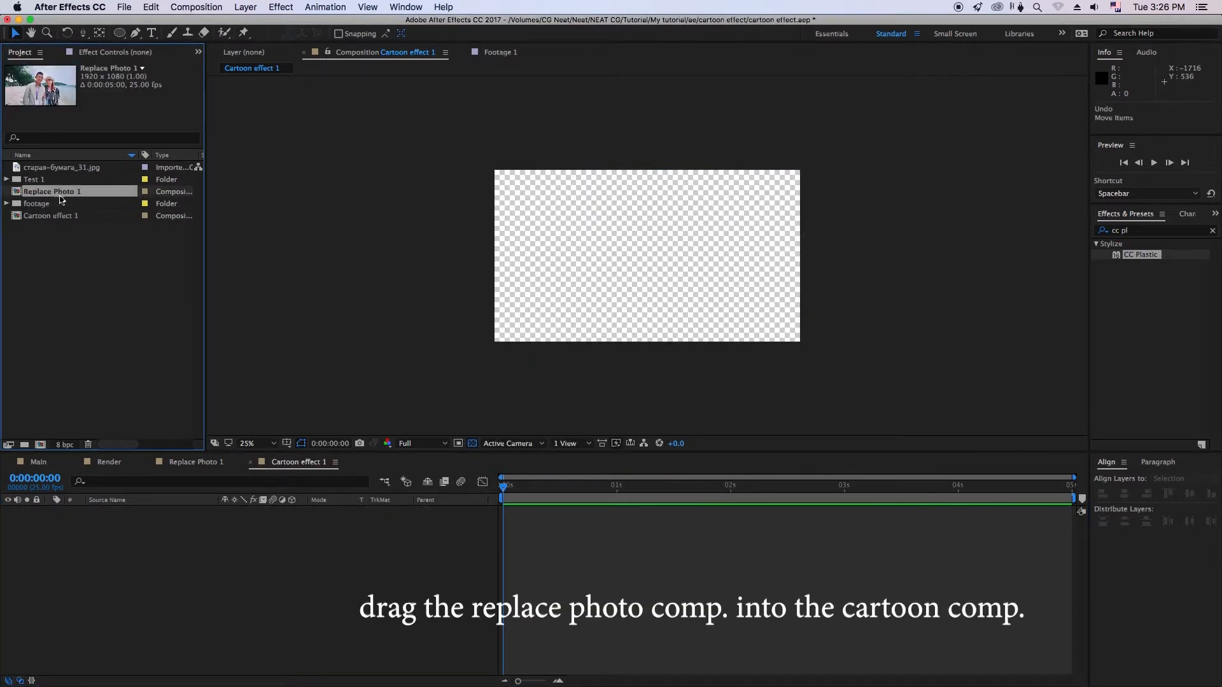
drag(65, 201, 206, 527)
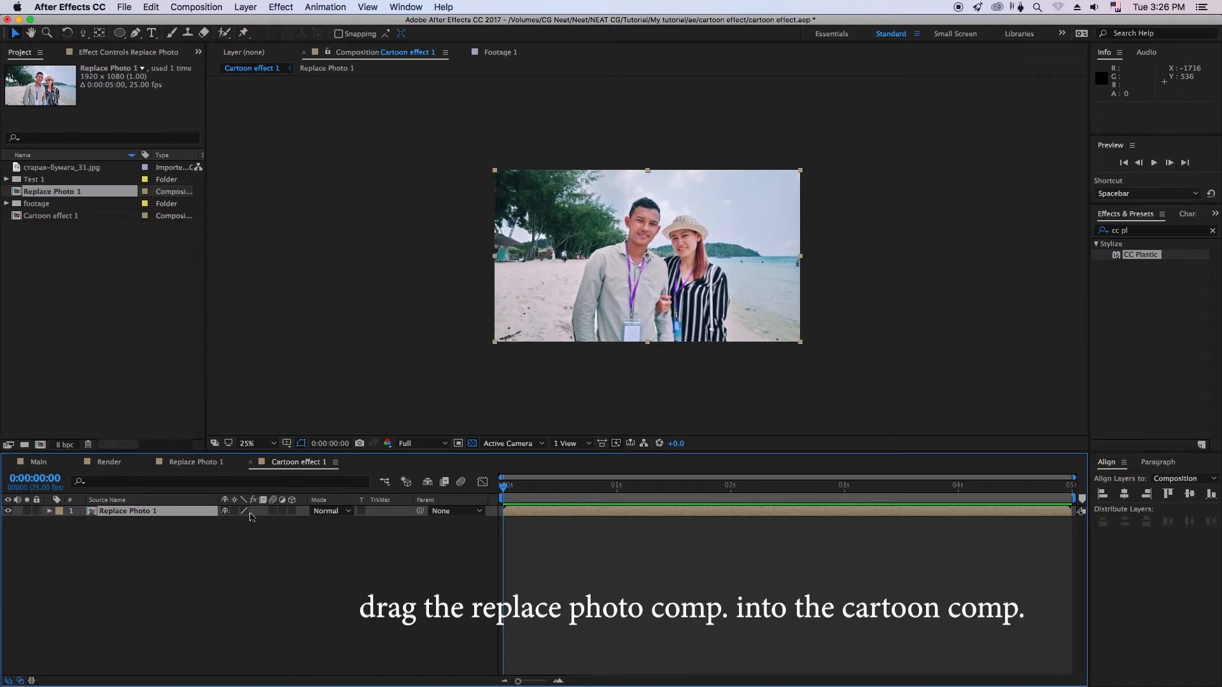
click(420, 564)
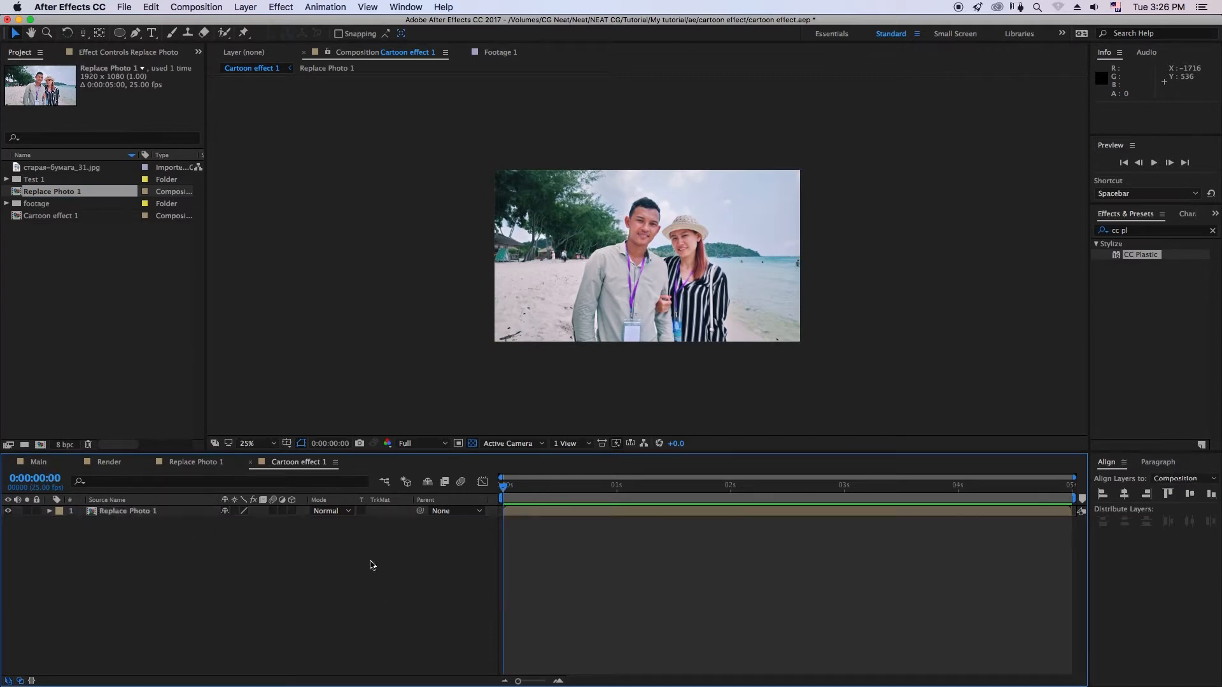
Step: Apply the Cartoon effect from the Stylize group to the Replace Photo 1 layer
click(141, 513)
click(281, 7)
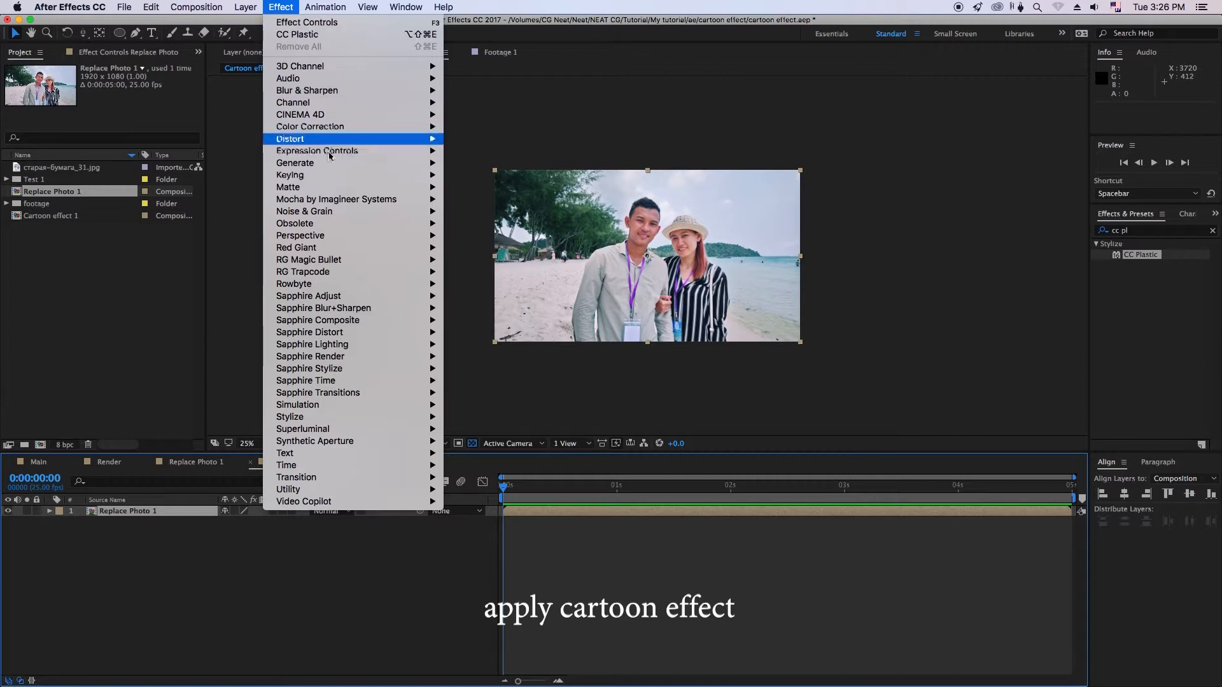
mouse_move(320, 435)
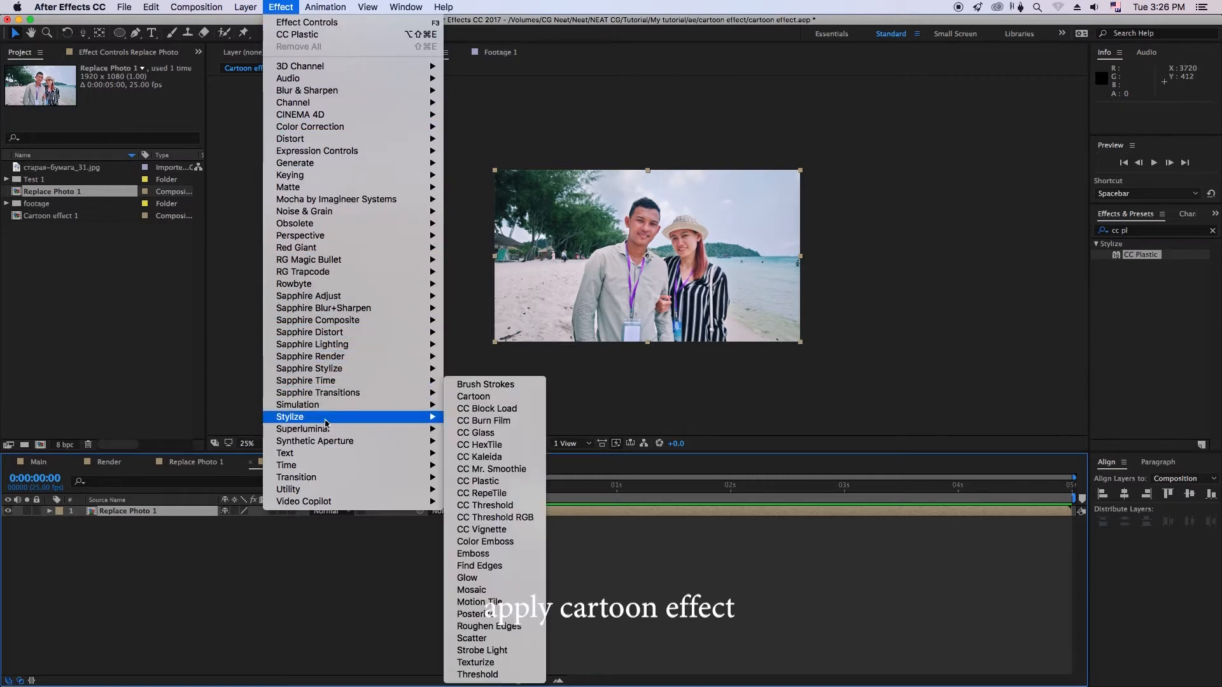
mouse_move(287, 417)
click(505, 399)
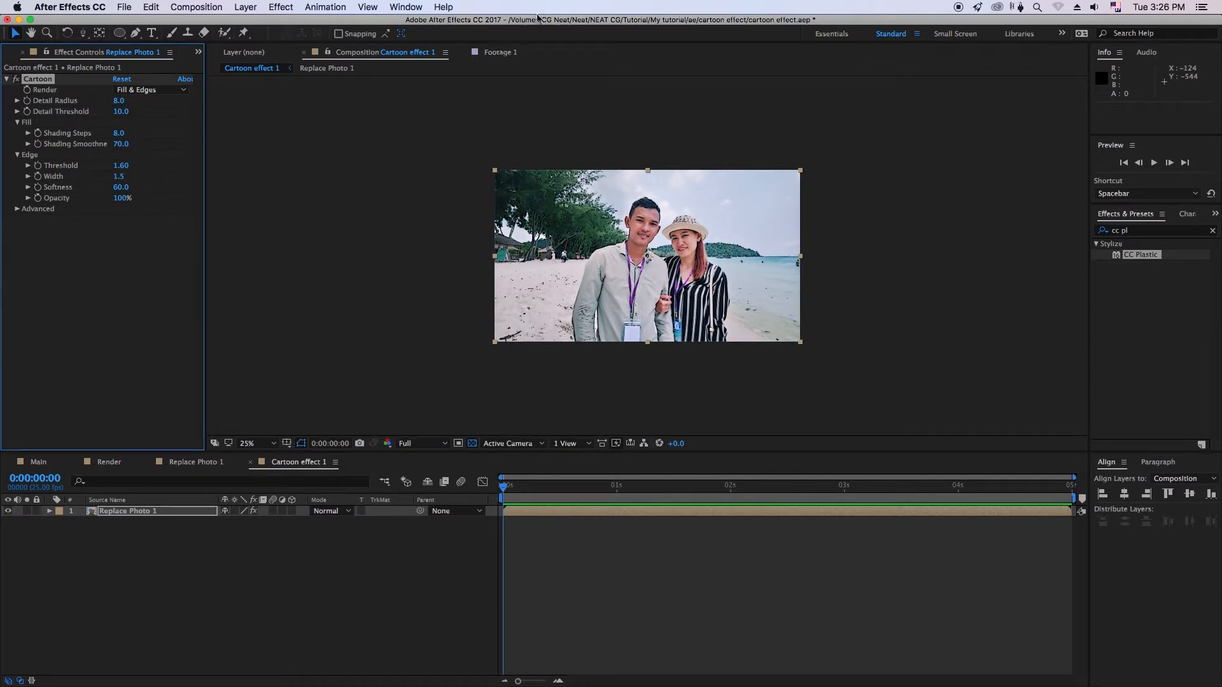
Step: Set the Cartoon effect's Detail Radius to 9.1 and Detail Threshold to 5.2
key(period)
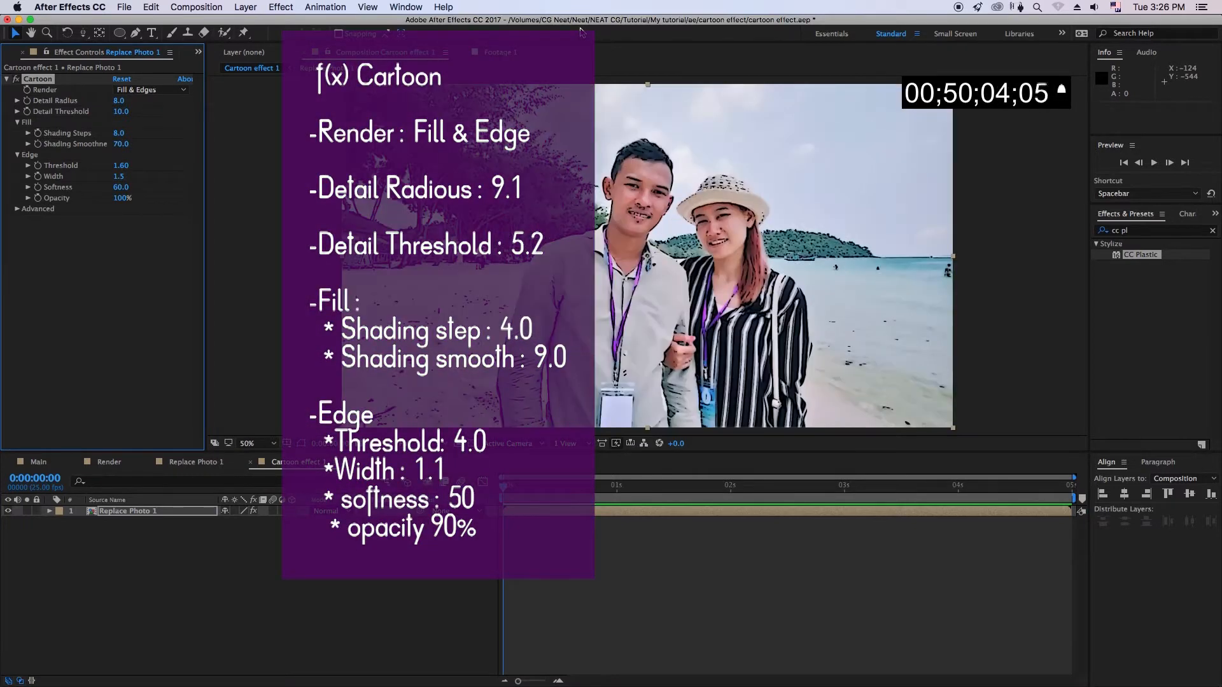
key(space)
drag(496, 308, 496, 304)
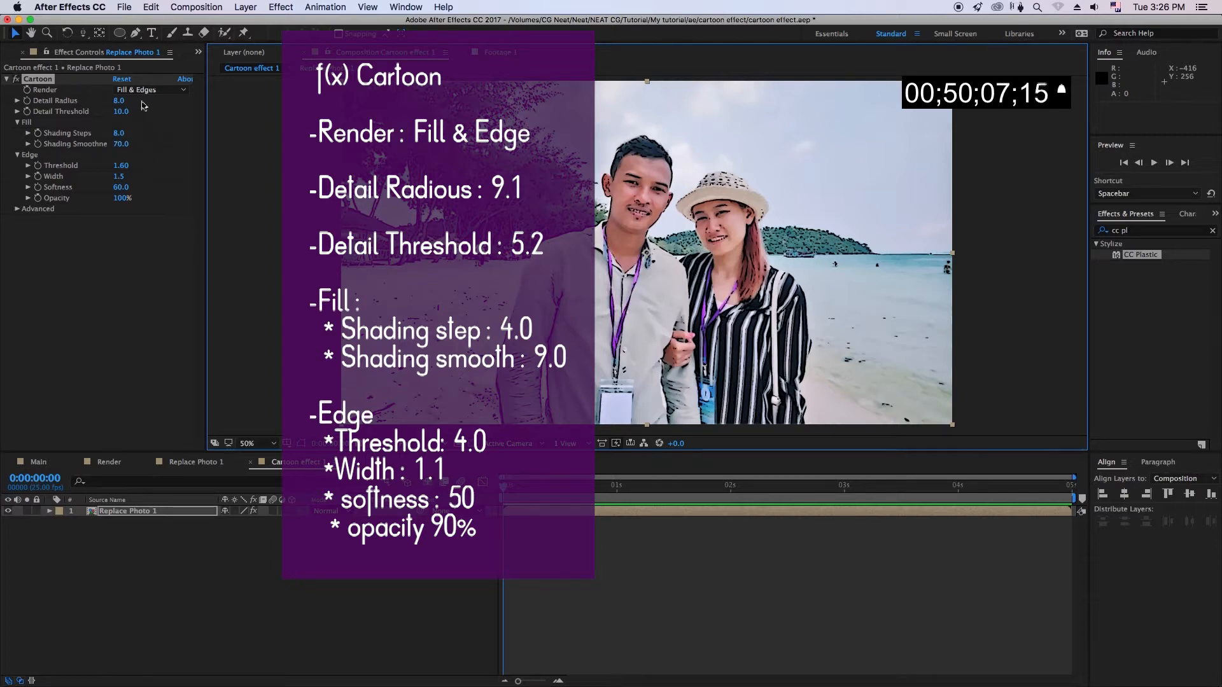
click(119, 100)
text(9.1)
key(Return)
click(121, 112)
text(5.2)
key(Return)
Step: Set the Cartoon effect's fill to 4 Shading Steps and a Shading Smoothness of 90
click(118, 133)
text(4)
key(Return)
click(126, 146)
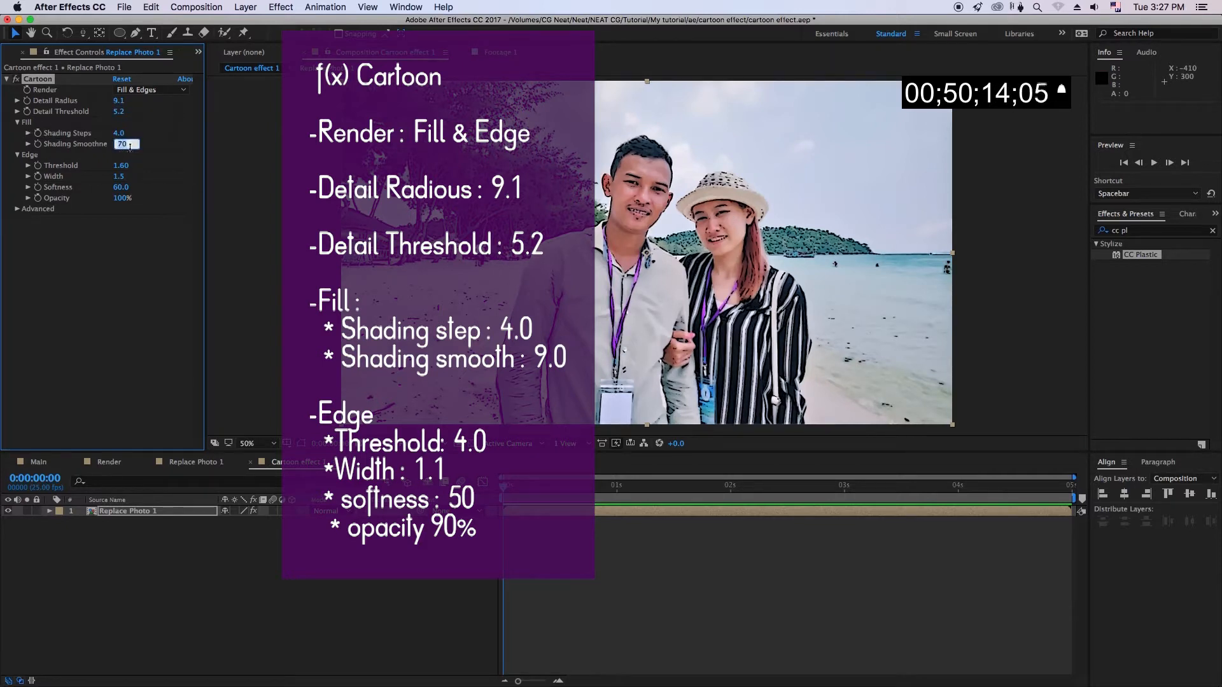
text(90)
key(Return)
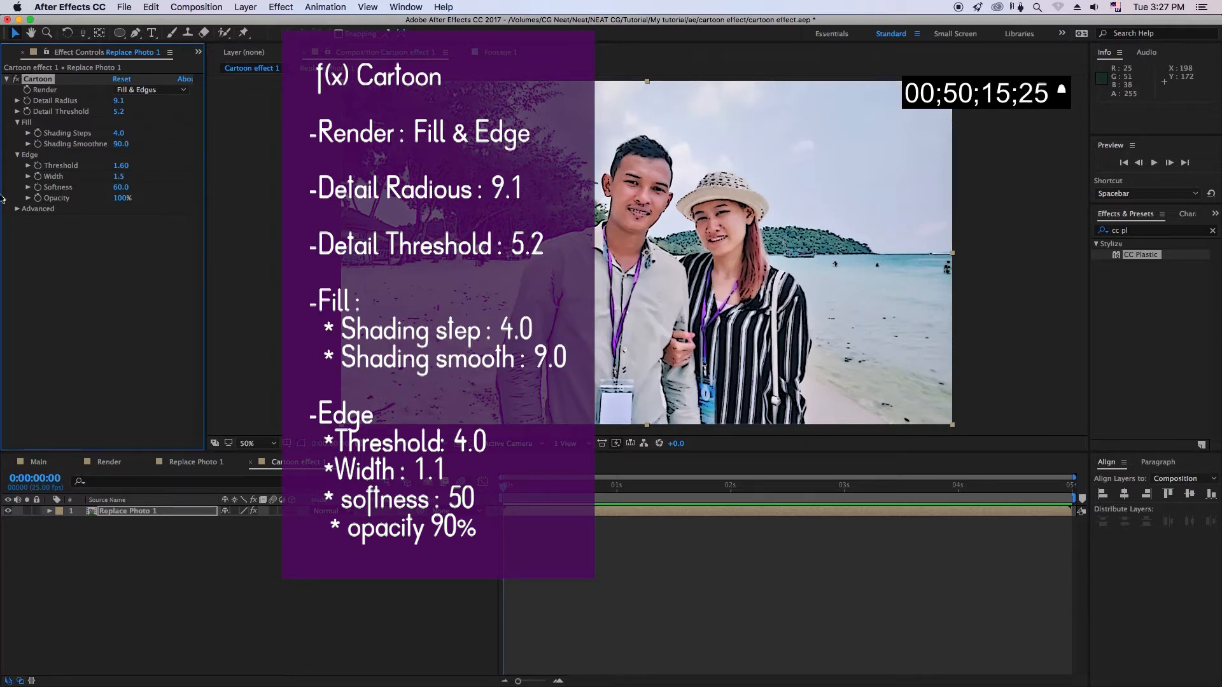
Step: Set the Cartoon effect's edge Threshold to 4 and edge Width to 1.1
click(123, 166)
text(4)
click(598, 487)
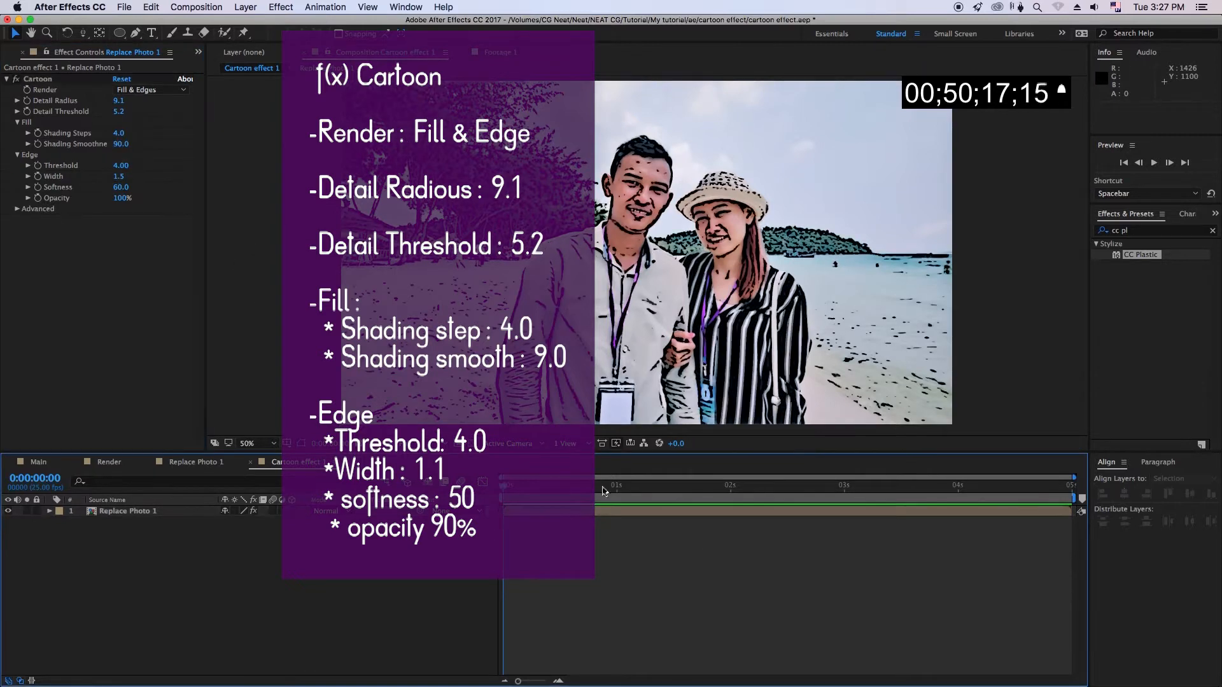
click(130, 511)
click(120, 176)
text(1.1)
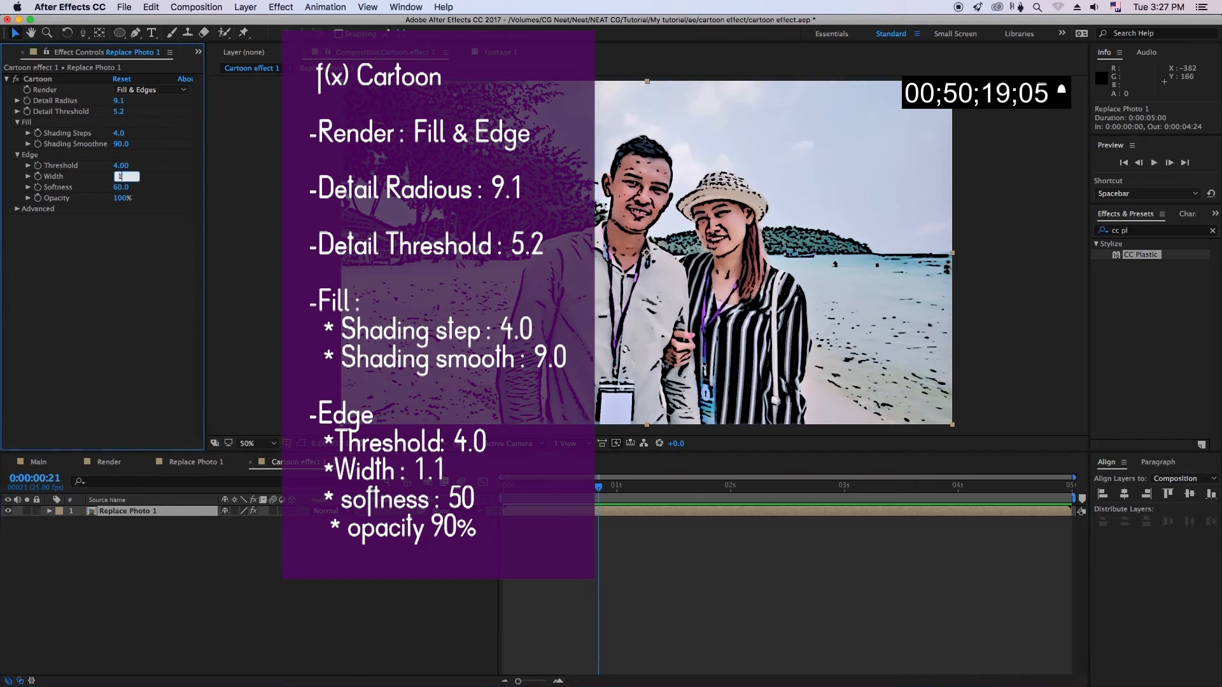
click(222, 259)
Step: Set the Cartoon effect's edge Softness to 50 and edge Opacity to 90%
click(121, 187)
text(50)
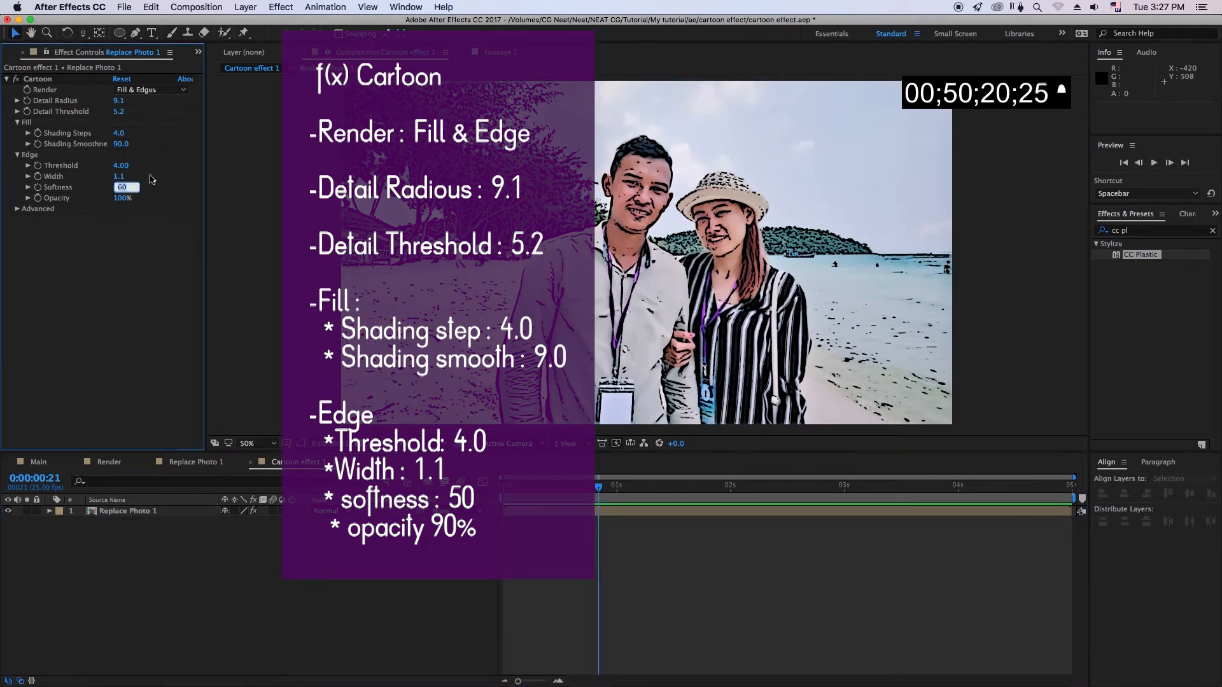
click(119, 198)
text(9)
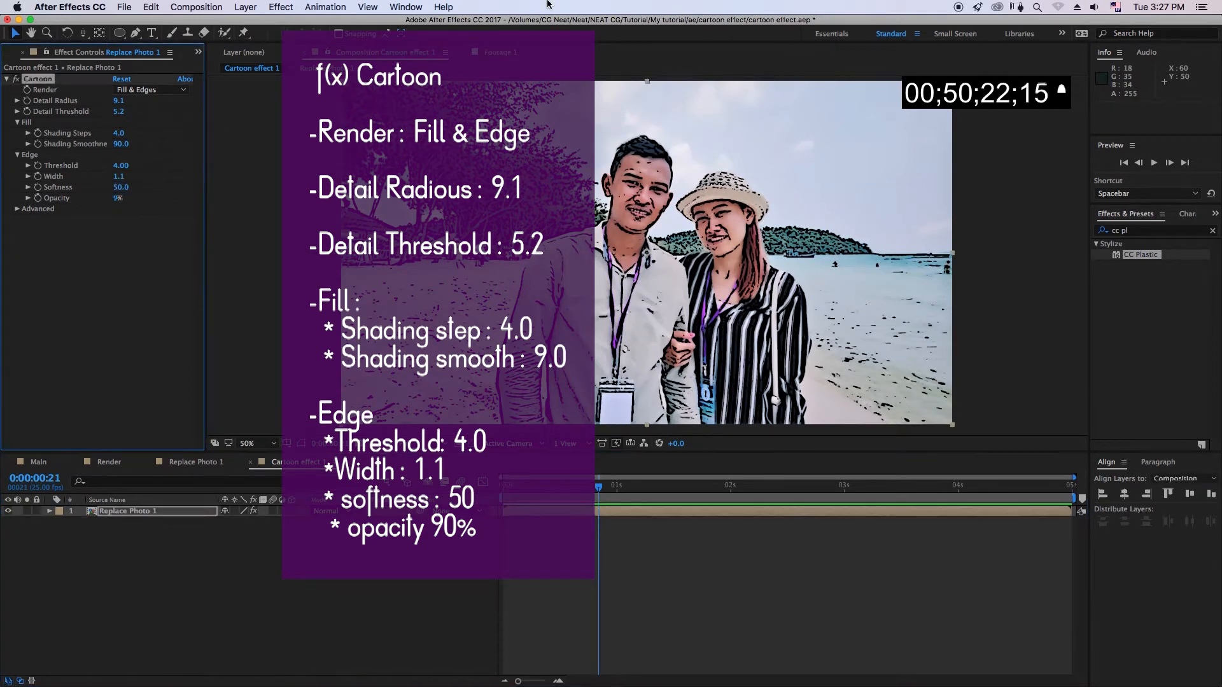
key(Return)
key(space)
click(549, 486)
click(116, 510)
click(118, 198)
text(90)
click(535, 548)
Step: Apply CC Plastic to the Replace Photo 1 layer with a Surface Bump Softness of 23 and Height of -70
click(1140, 254)
drag(1140, 255, 140, 511)
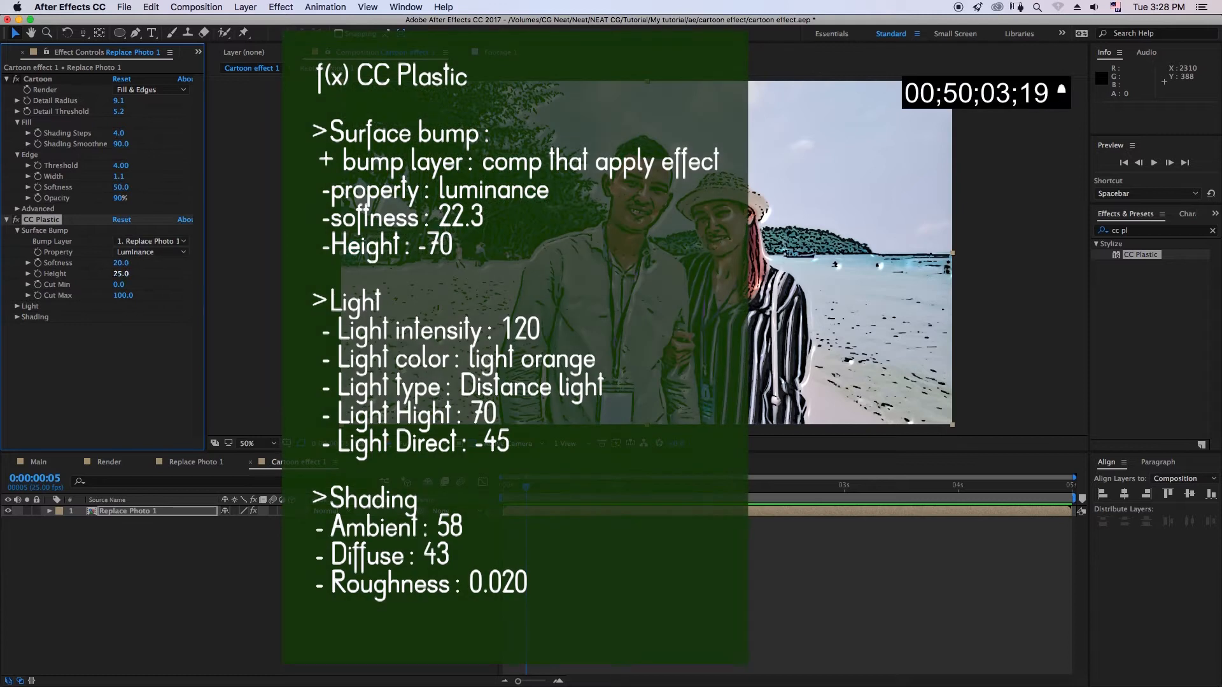
click(121, 263)
text(23)
click(248, 560)
click(120, 273)
text(-70)
key(Return)
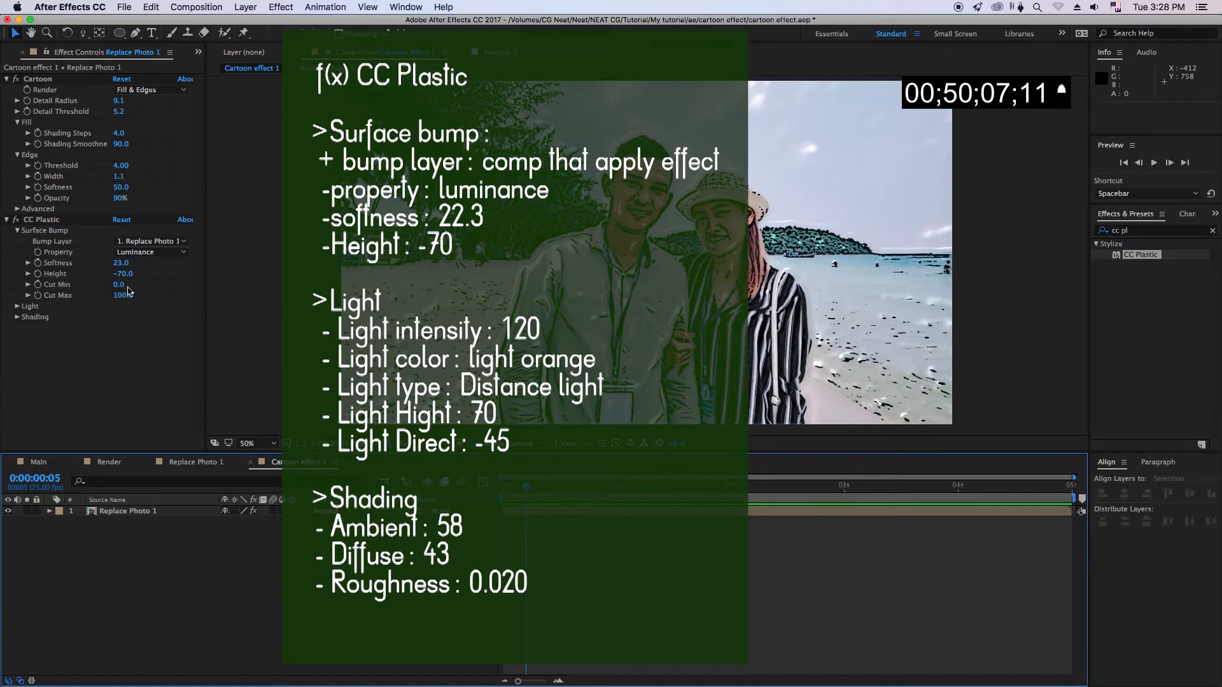
Step: Change CC Plastic's Light Color to light orange and set its Light Height to 70
click(17, 306)
click(119, 338)
click(678, 425)
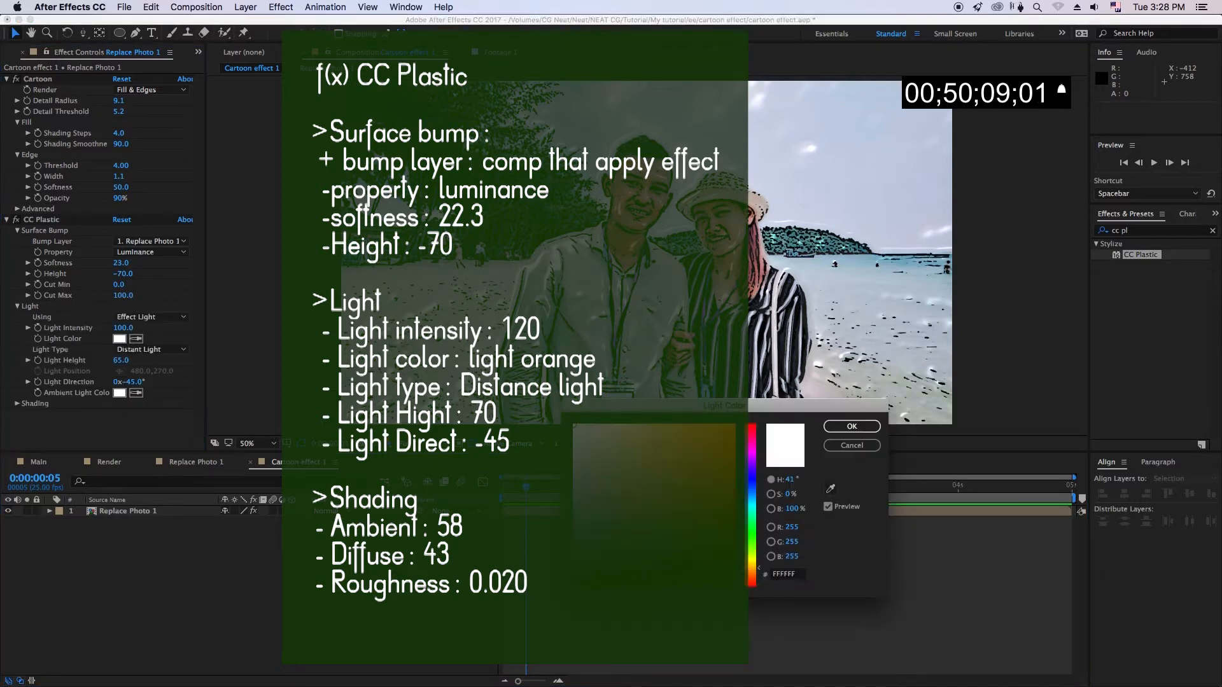
click(852, 426)
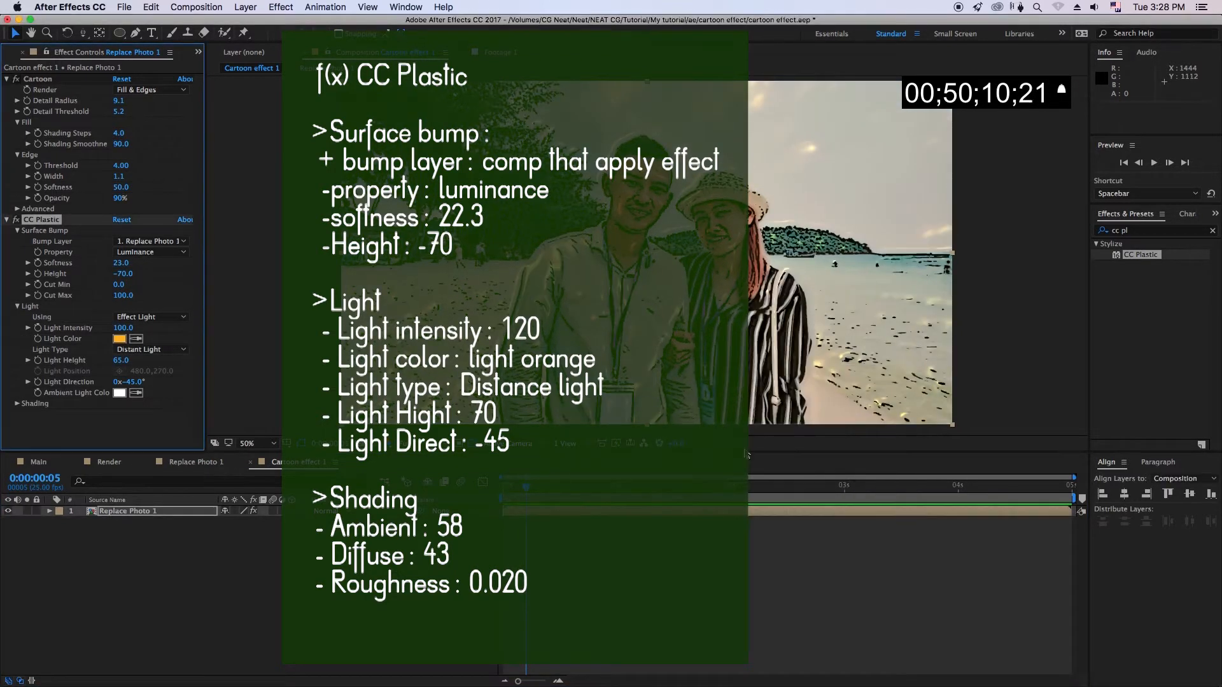
click(120, 360)
text(70)
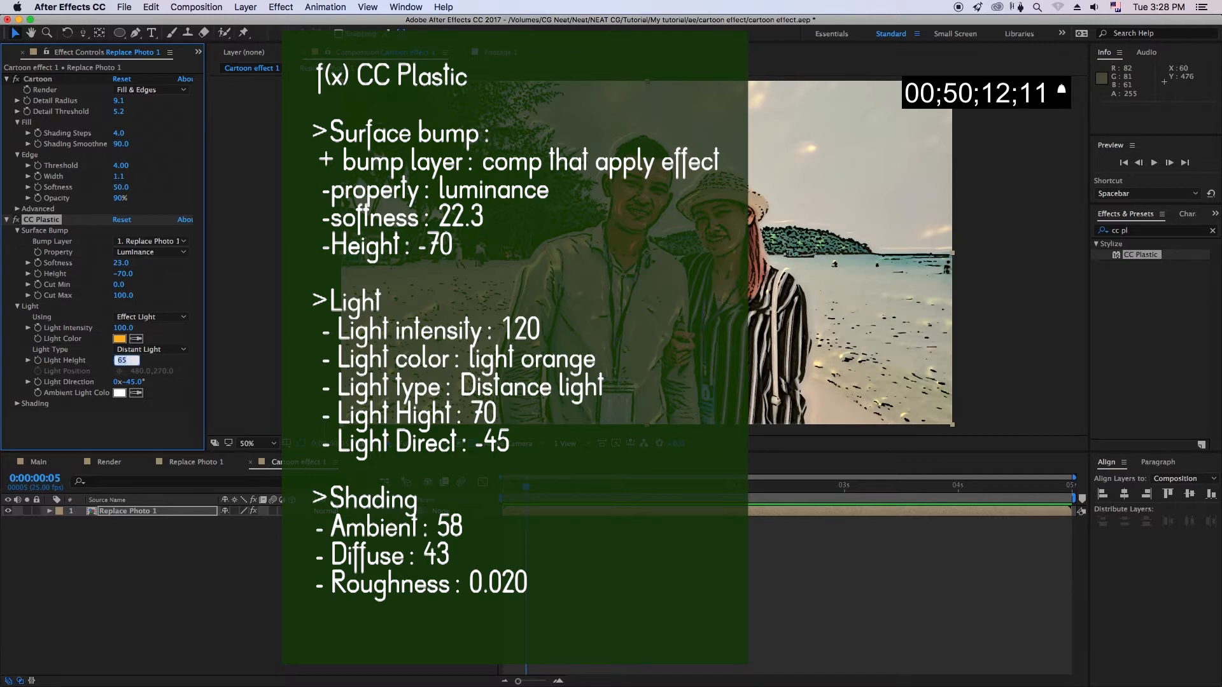
click(593, 565)
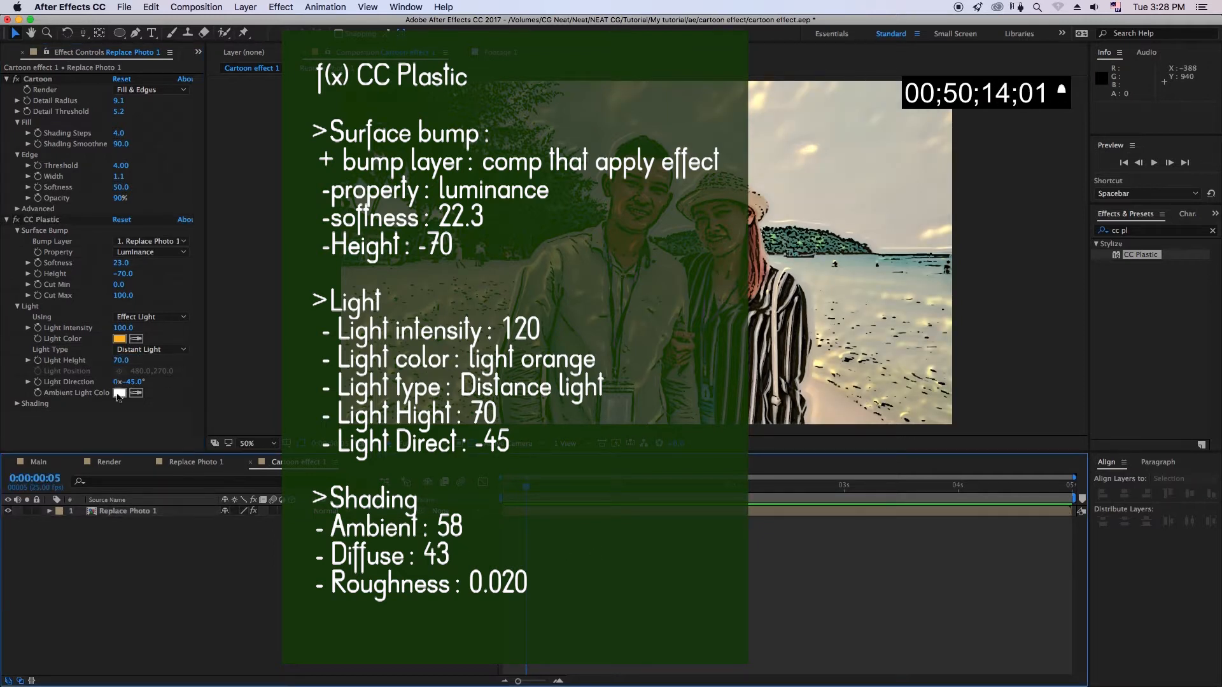
Step: Set CC Plastic's shading to an Ambient value of 58 and a Diffuse value of 43
click(18, 404)
scroll(96, 318, down, 2)
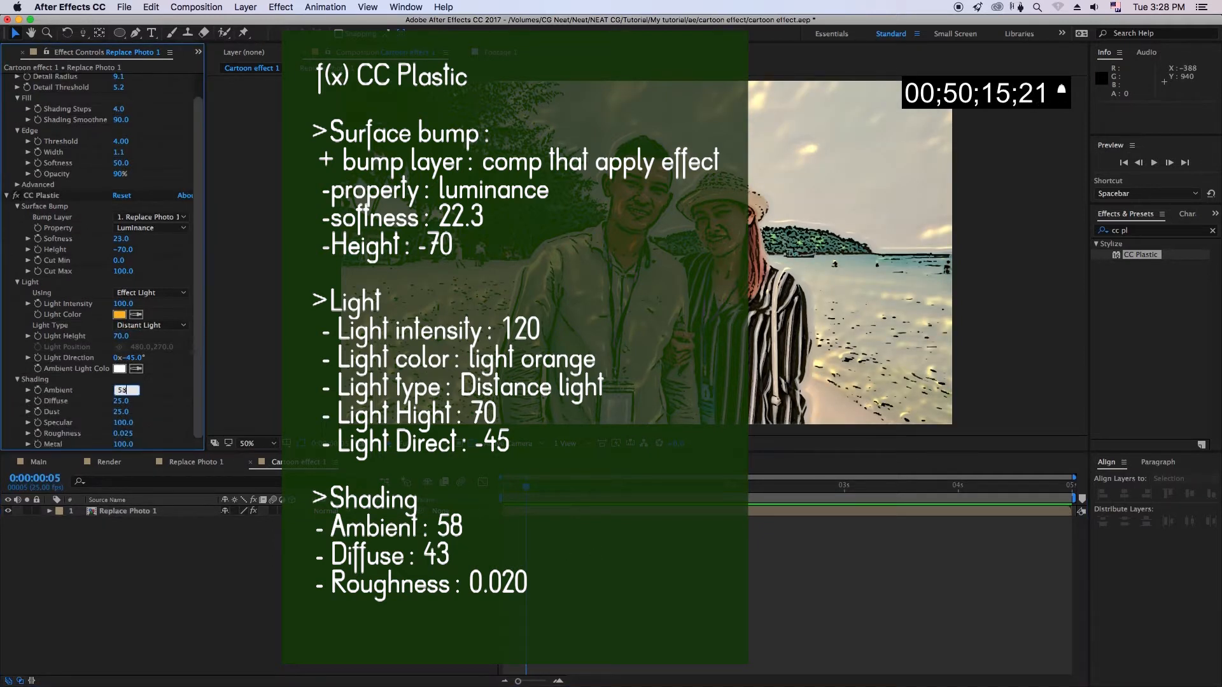
drag(120, 402, 106, 402)
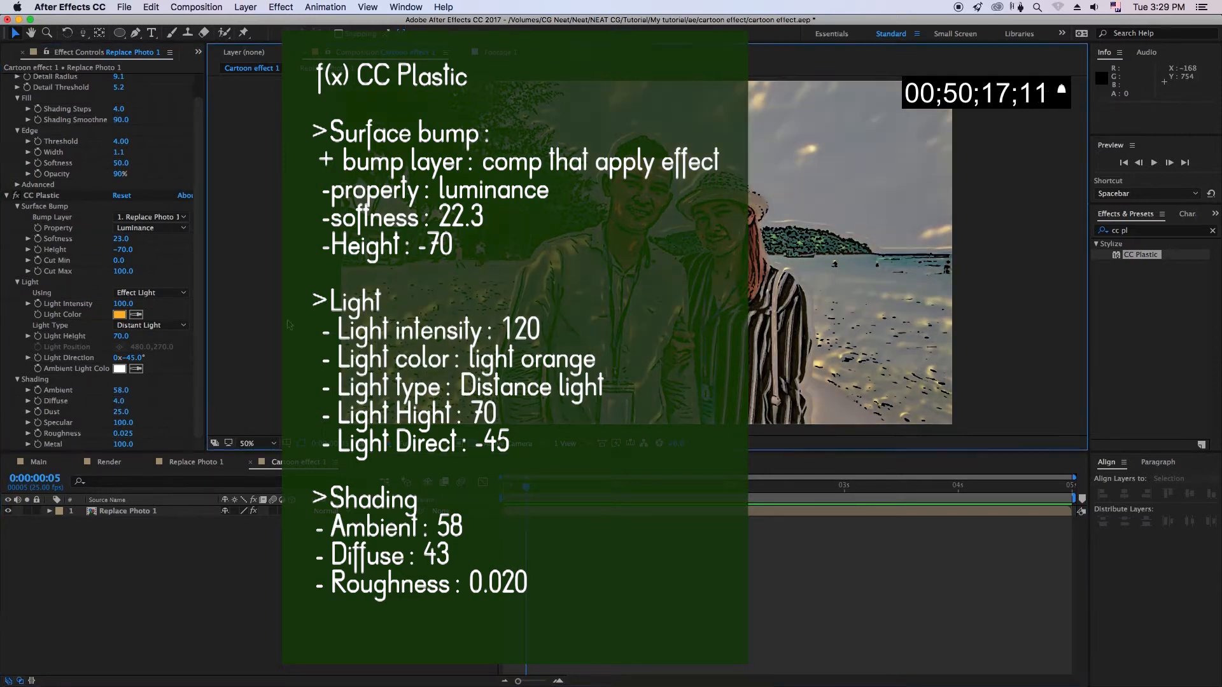
click(356, 131)
click(119, 401)
text(43)
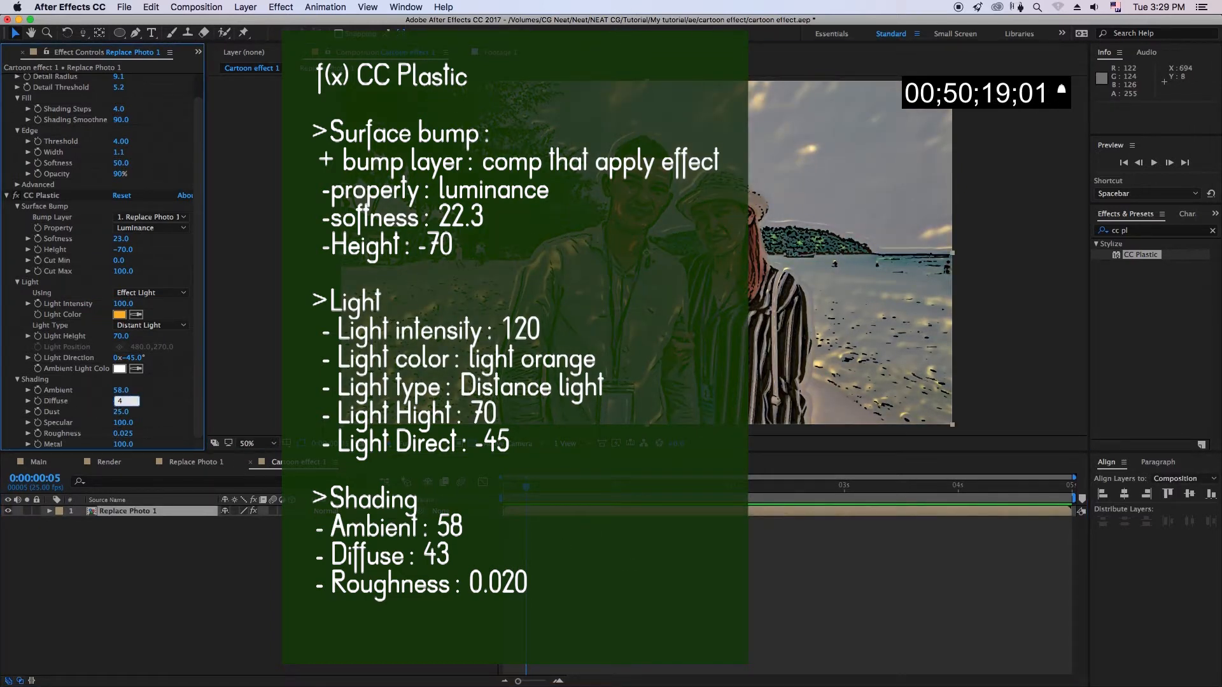
click(562, 543)
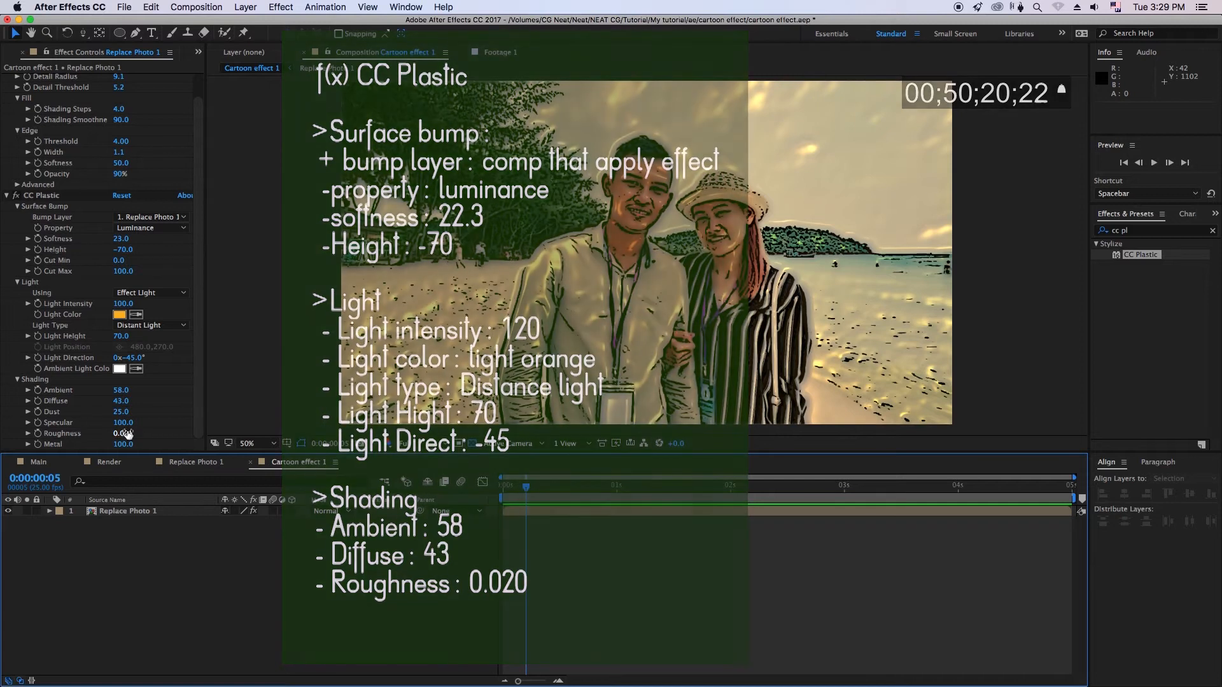
Step: Set the Roughness in CC Plastic's shading to 0.02
click(124, 433)
text(0.02)
click(600, 547)
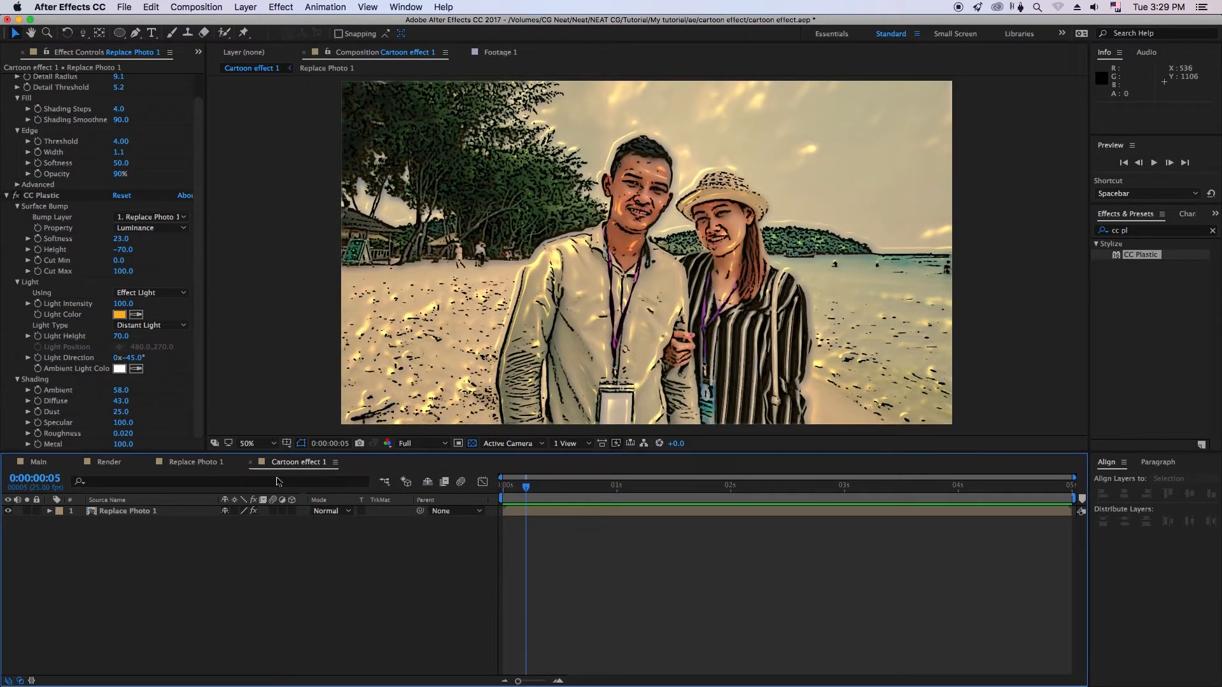
Step: Change CC Plastic's Light Color to a paler shade of orange
click(119, 314)
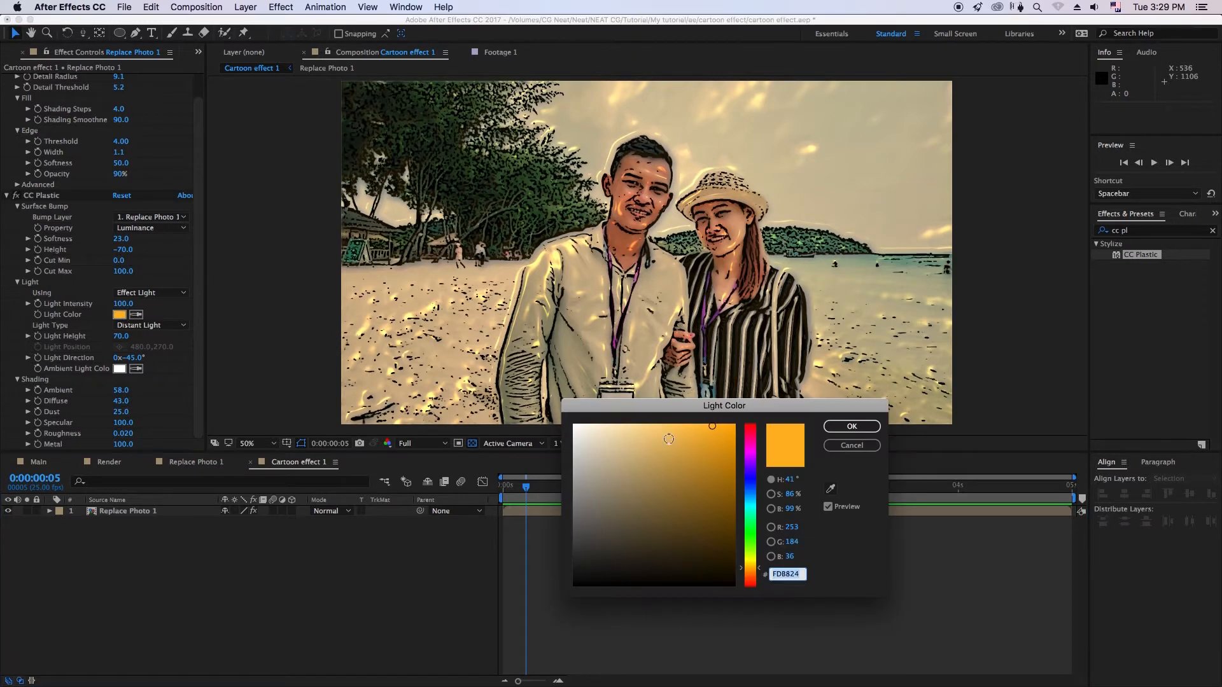
click(663, 425)
click(853, 428)
click(445, 554)
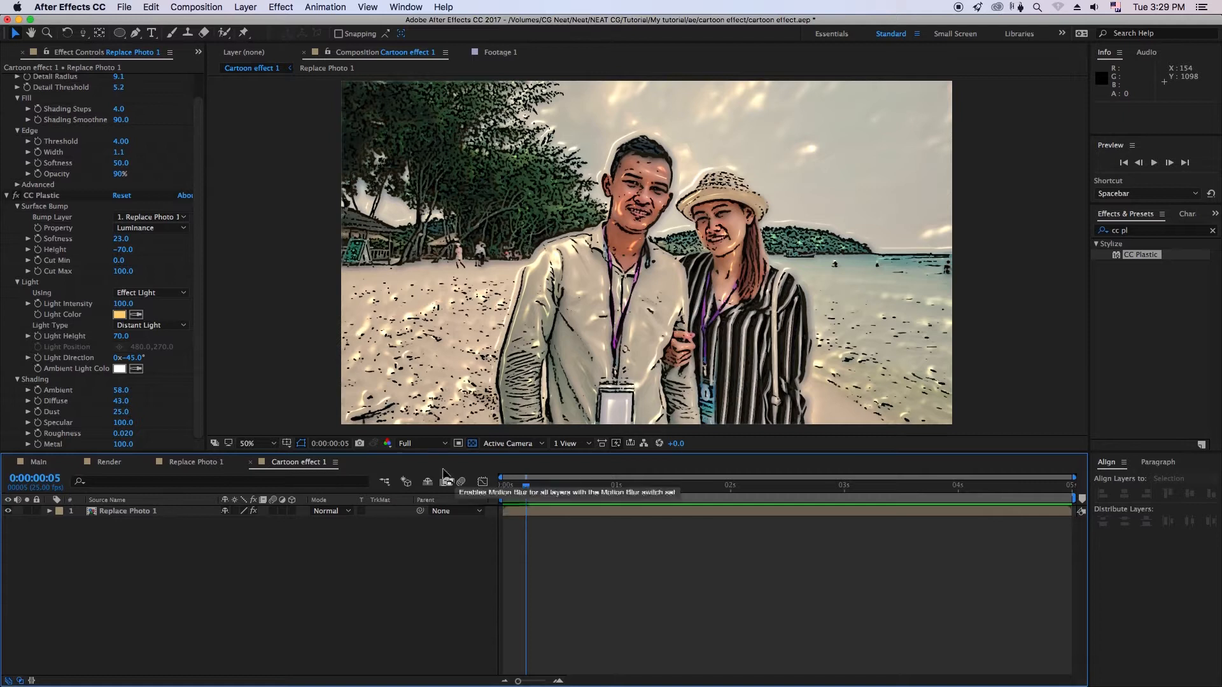
scroll(201, 132, up, 2)
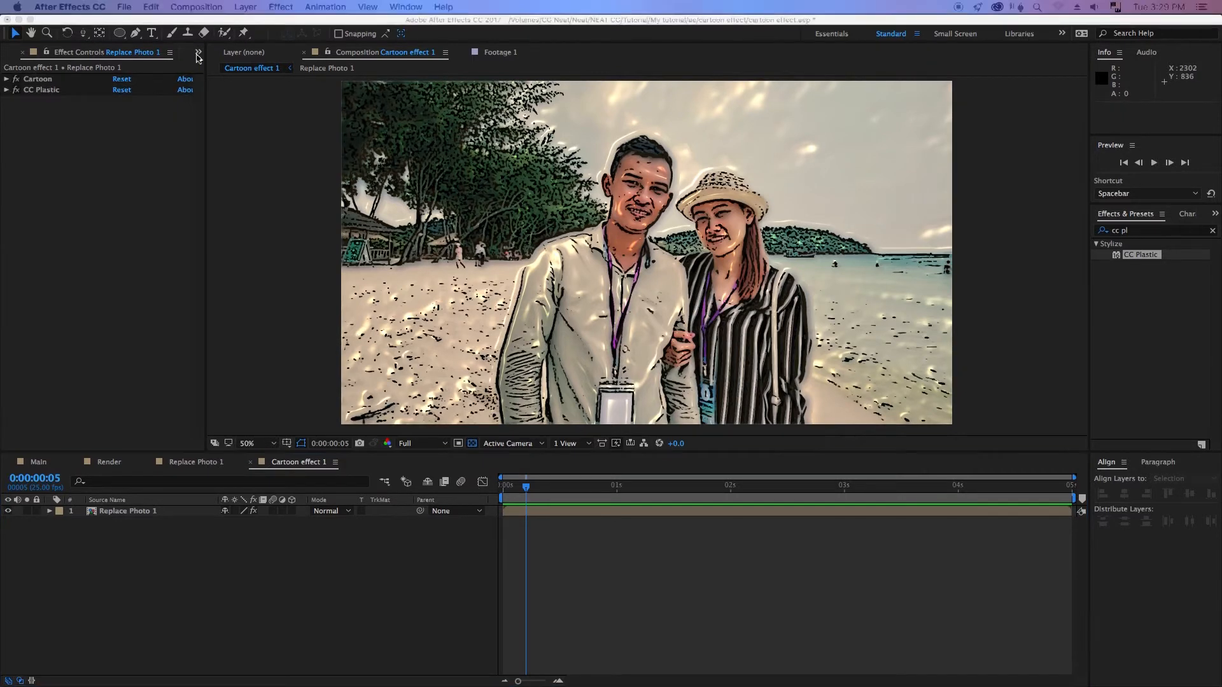
Step: Duplicate the Replace Photo 1 composition in the project until there are copies through Replace Photo 10
click(198, 54)
click(223, 68)
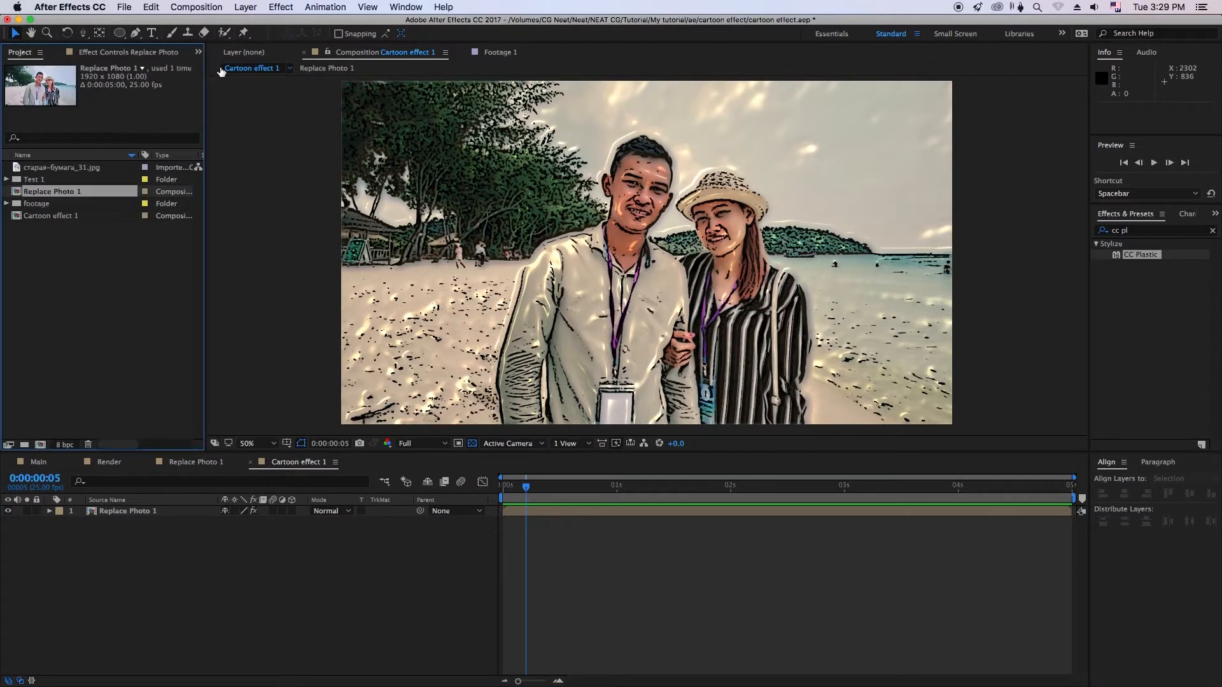
click(75, 235)
click(73, 194)
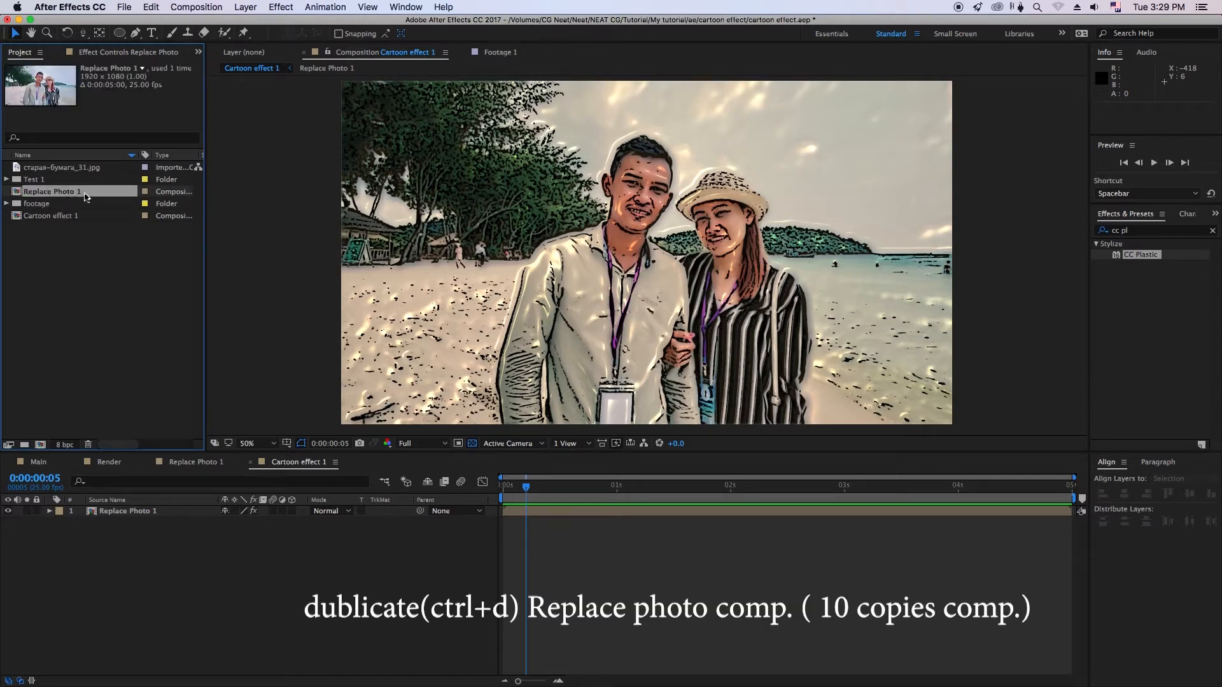
click(159, 8)
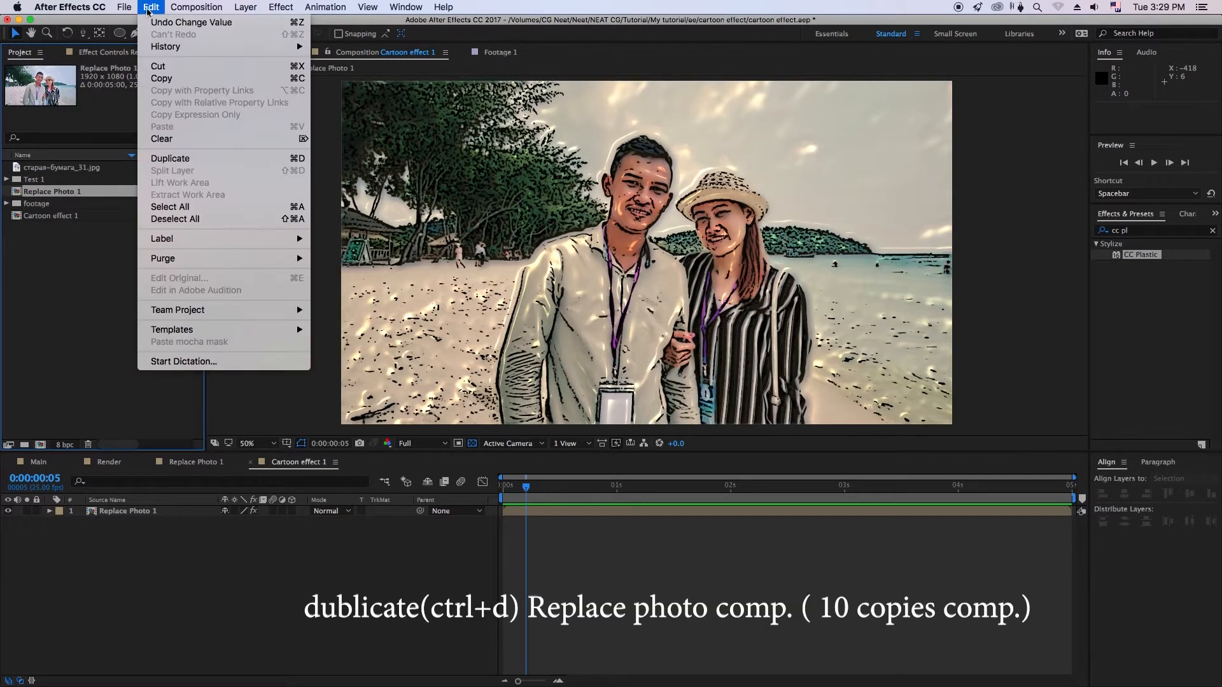
click(178, 161)
key(super+d)
key(super+d)
key(super+d)
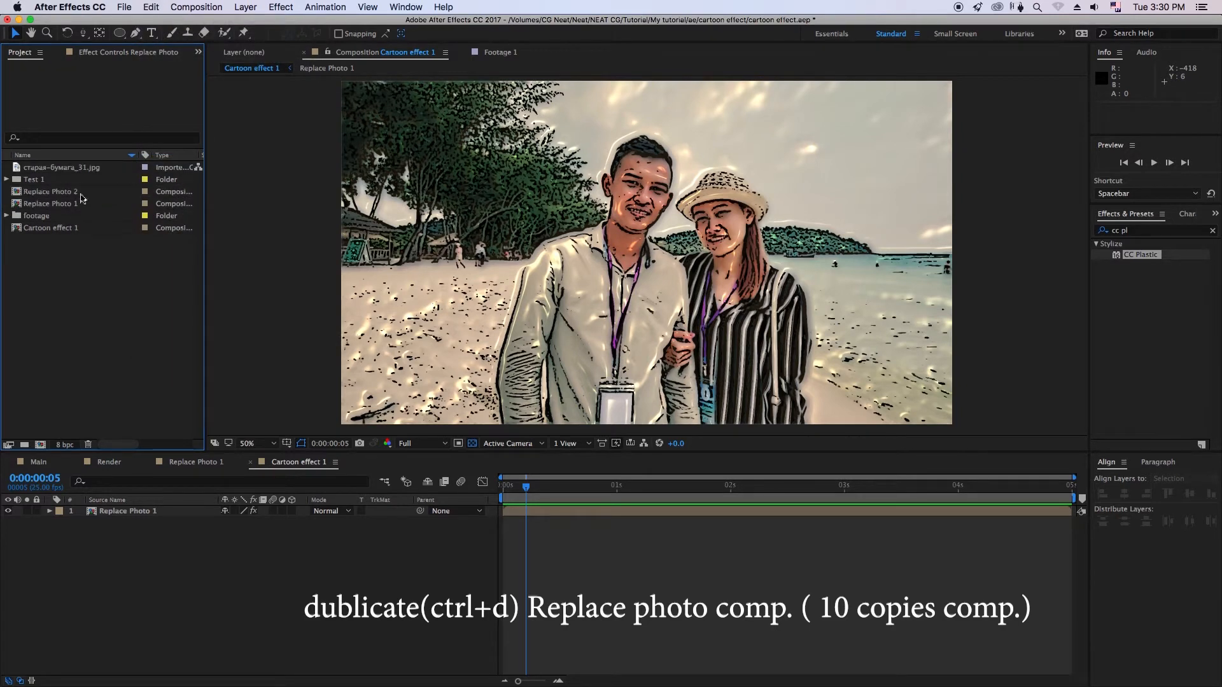
key(super+d)
key(super+d)
key(super+d)
key(super+d)
key(super+d)
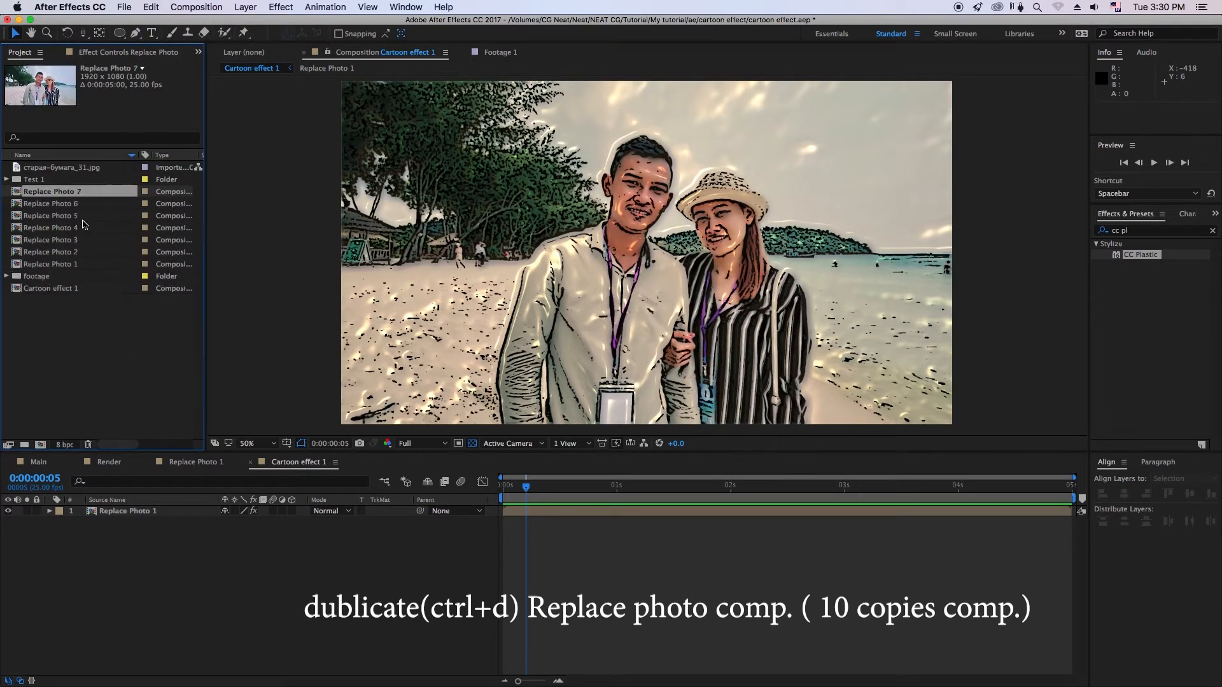
Step: Duplicate the Cartoon effect 1 composition until there are copies through Cartoon effect 10
click(66, 325)
click(151, 7)
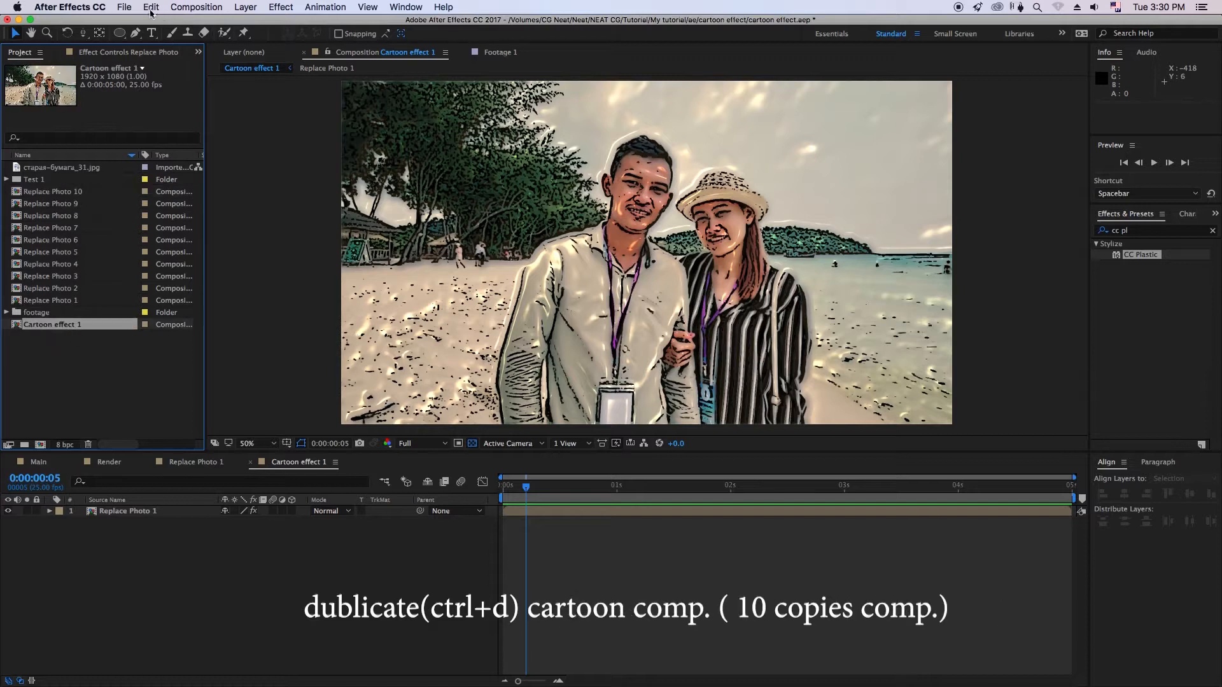
click(189, 163)
key(super+d)
key(super+d)
key(super+d)
key(super+d)
key(super+d)
key(super+d)
key(super+d)
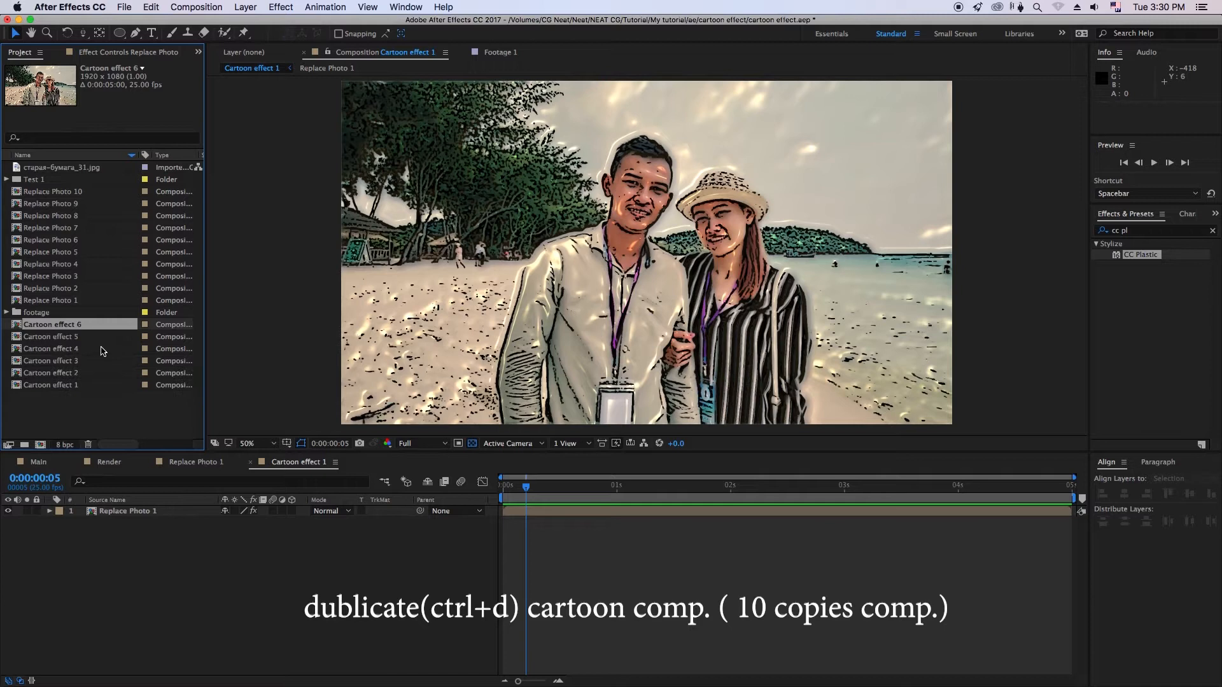
key(super+d)
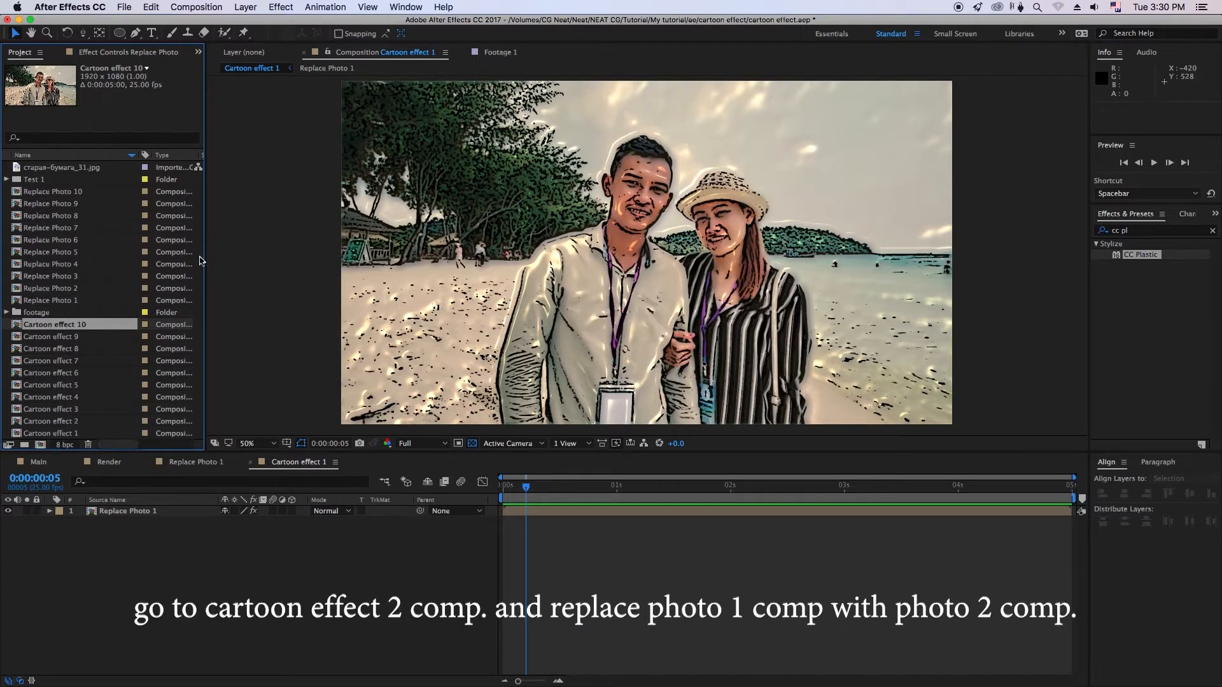
Step: Open the Cartoon effect 2 composition and replace its Replace Photo 1 layer with Replace Photo 2
click(70, 434)
click(72, 425)
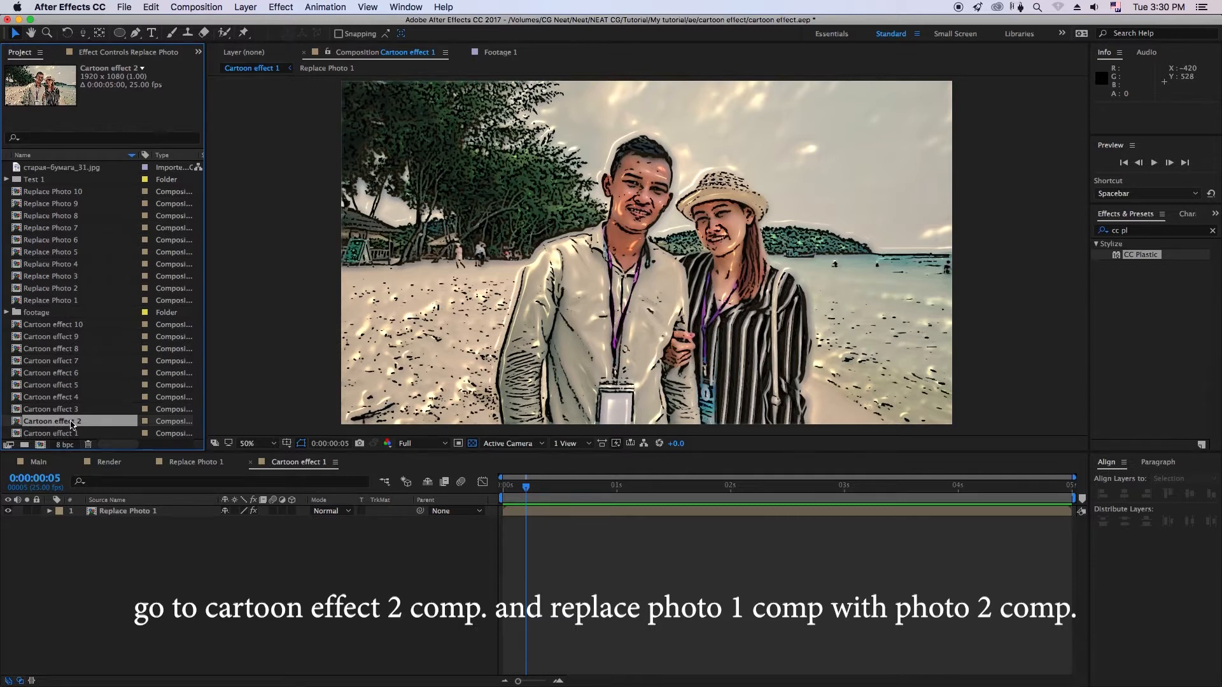
double_click(72, 426)
click(156, 512)
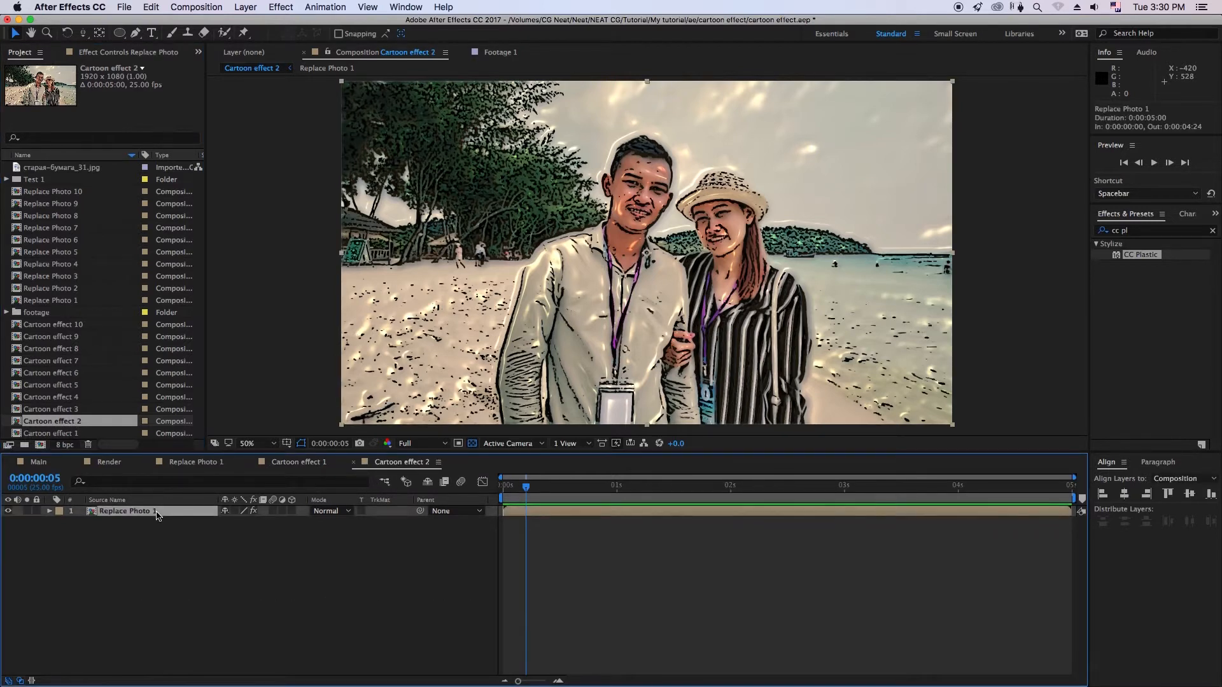
click(67, 292)
drag(74, 294, 138, 513)
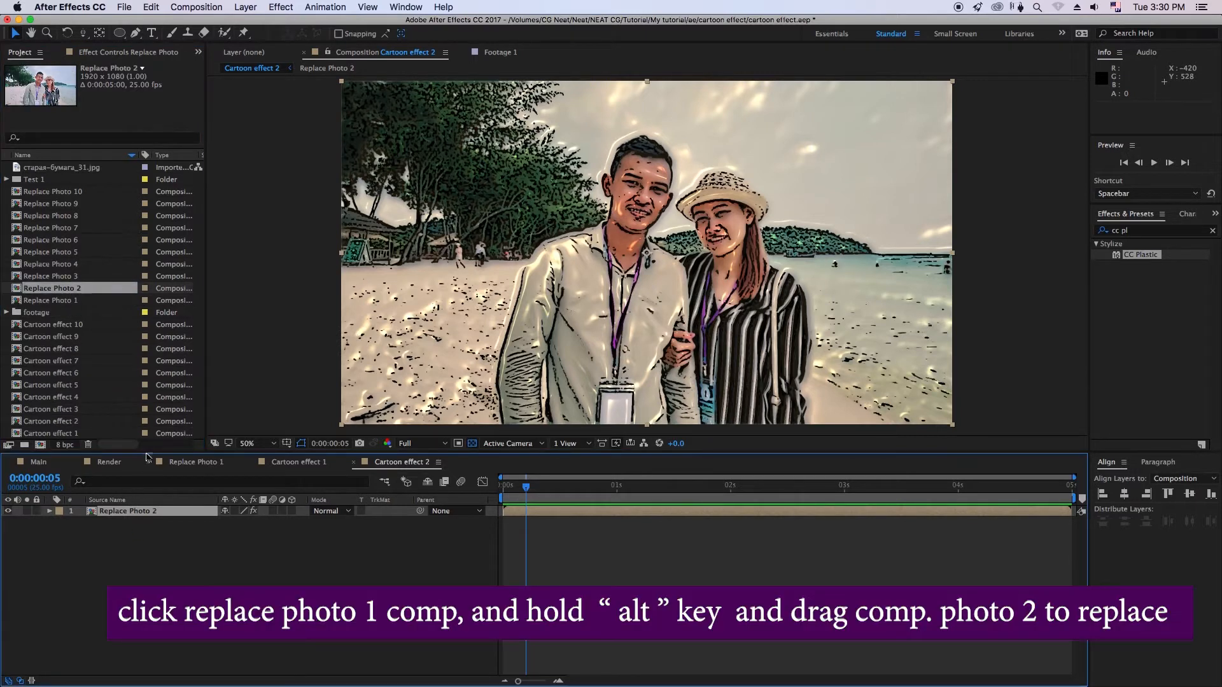
Step: Open the Cartoon effect 3 composition and replace its Replace Photo 1 layer with Replace Photo 3
click(67, 411)
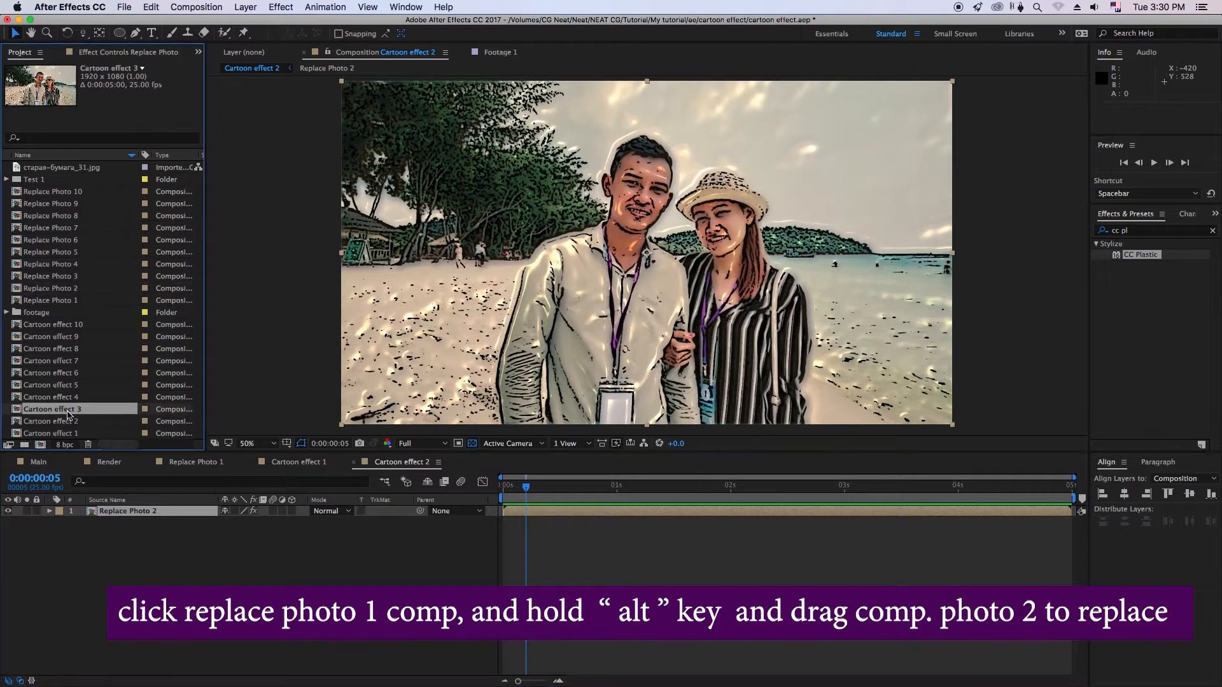
double_click(68, 411)
click(125, 513)
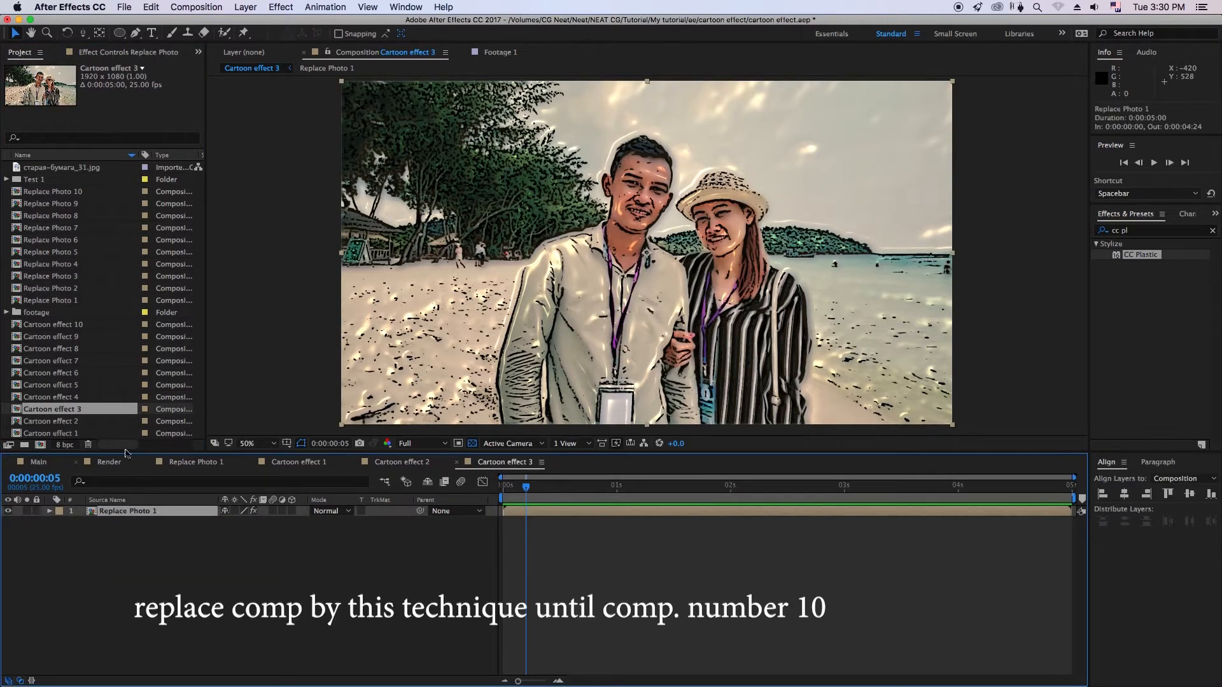
drag(65, 276, 148, 517)
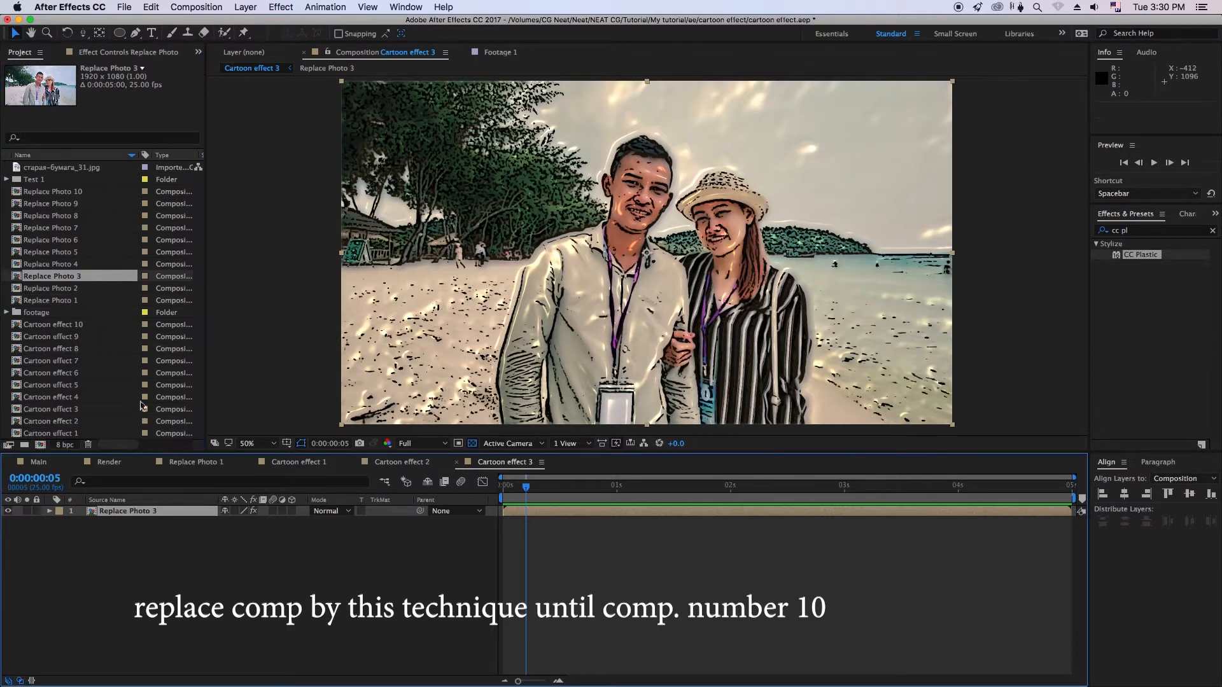
Step: Swap the Replace Photo 1 layer for Replace Photo 4 in Cartoon effect 4 and for Replace Photo 5 in Cartoon effect 5
double_click(72, 398)
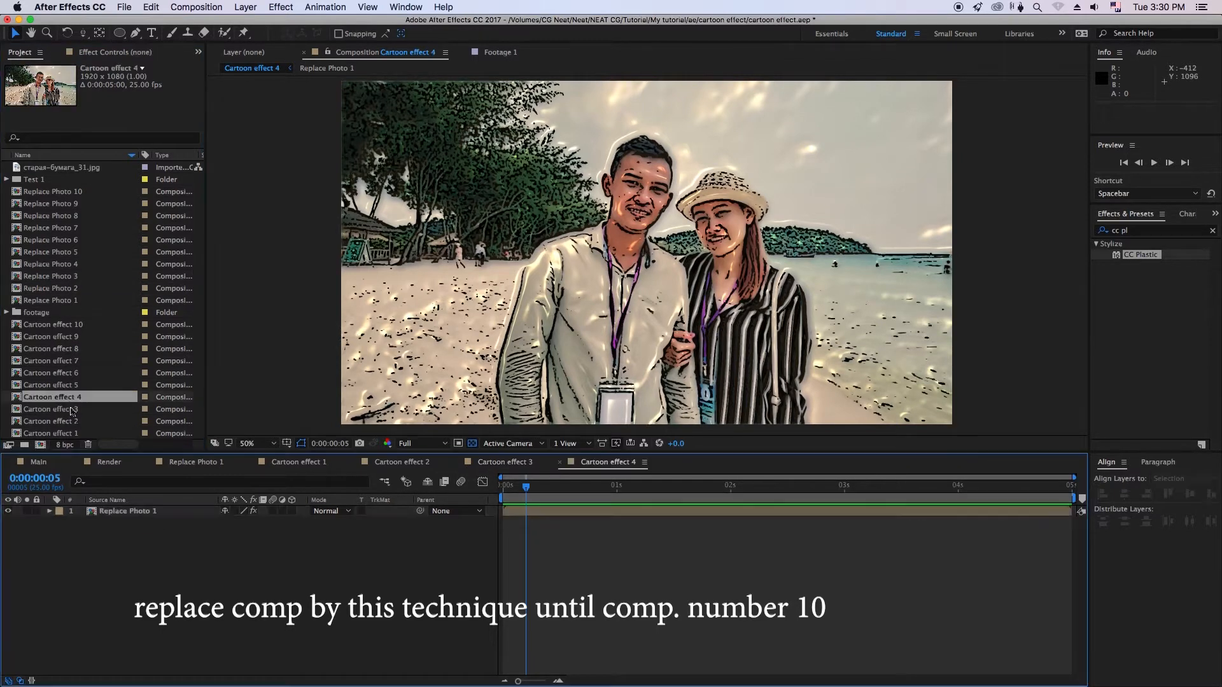
drag(72, 262, 146, 525)
double_click(51, 385)
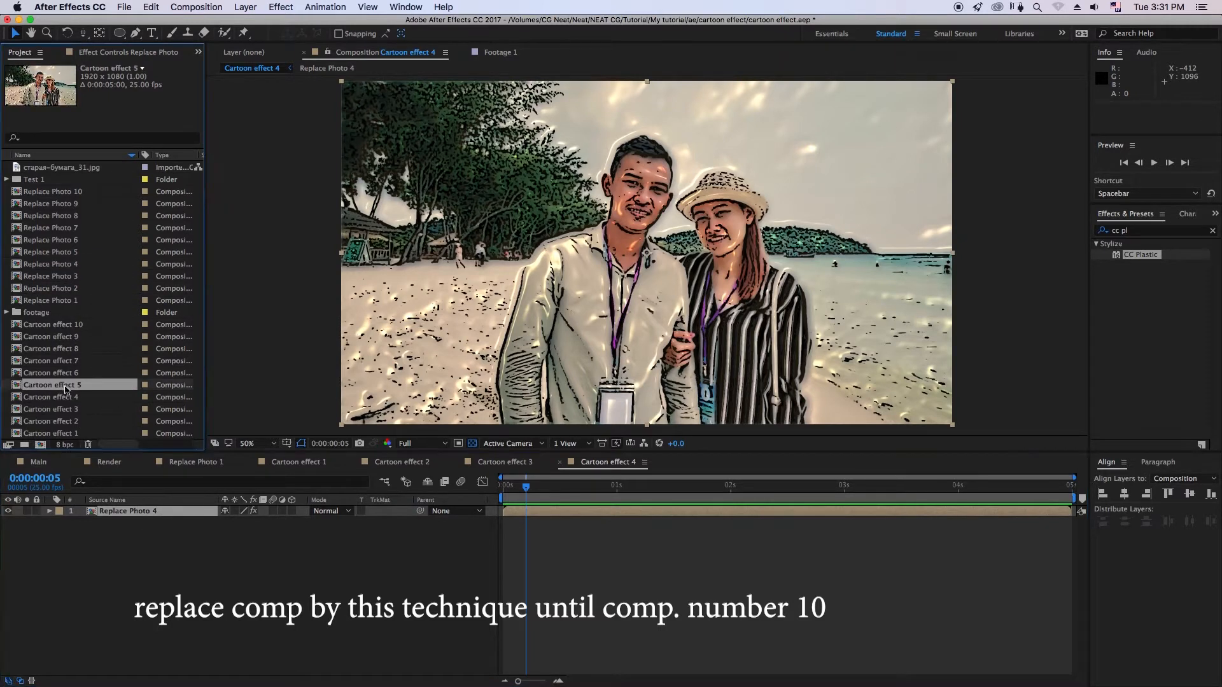
drag(51, 252, 141, 512)
Step: Swap the Replace Photo 1 layer for Replace Photo 6 in Cartoon effect 6 and for Replace Photo 7 in Cartoon effect 7
double_click(51, 373)
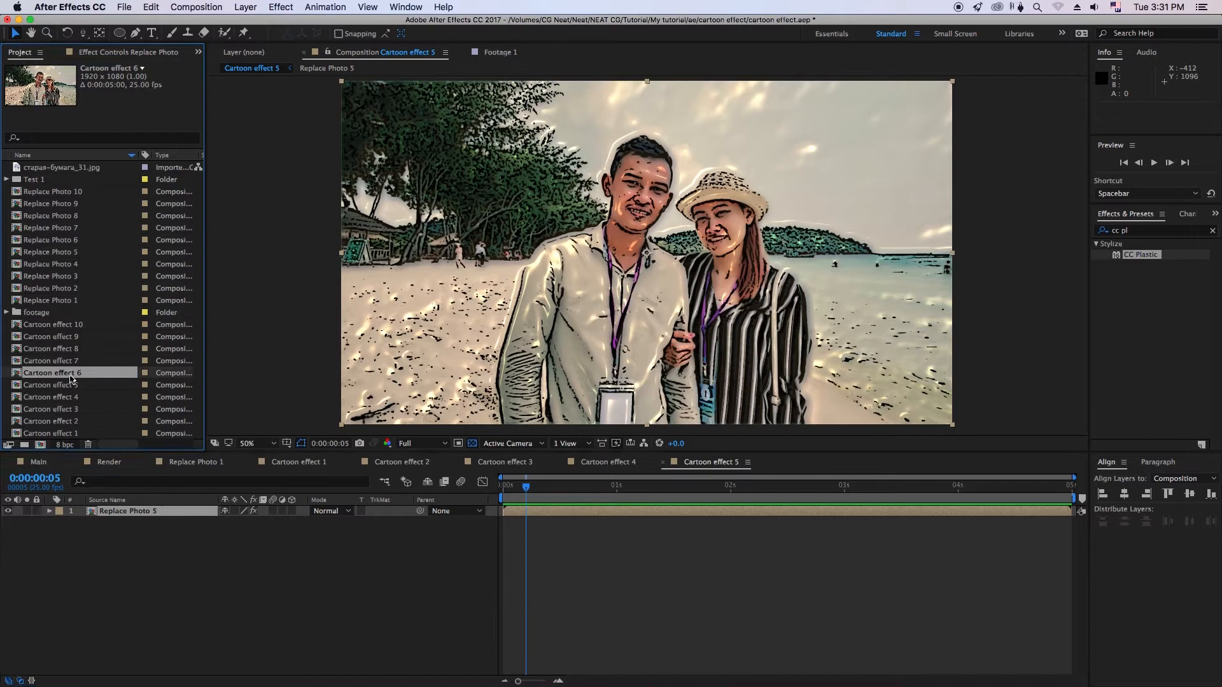
drag(50, 240, 135, 513)
double_click(51, 361)
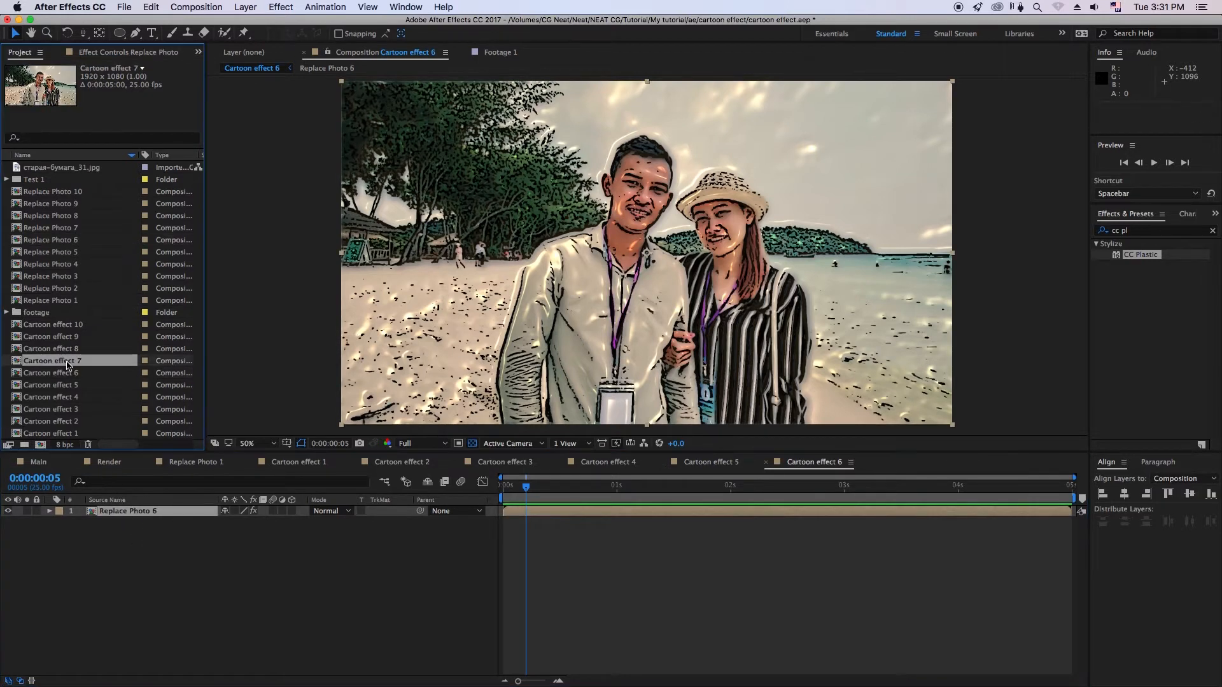
drag(51, 227, 151, 528)
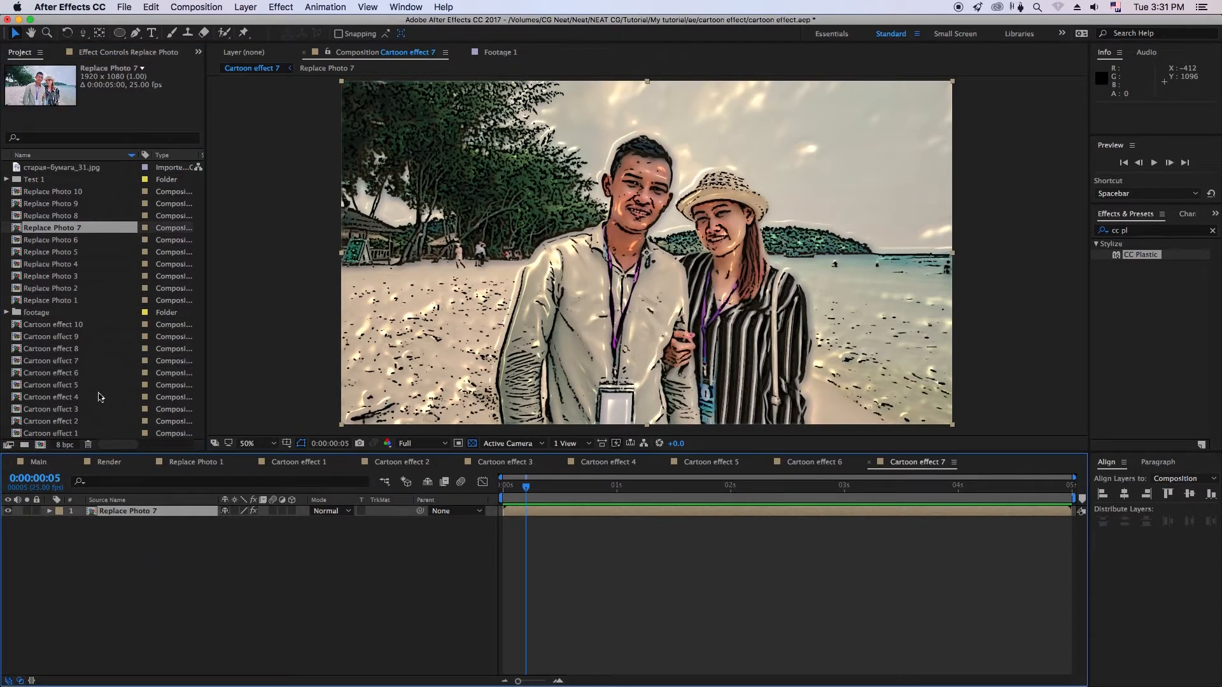
Step: Replace the photo layers in Cartoon effect 8, 9 and 10 with Replace Photo 8, 9 and 10 respectively
double_click(69, 352)
drag(51, 215, 116, 525)
double_click(51, 337)
drag(51, 204, 133, 517)
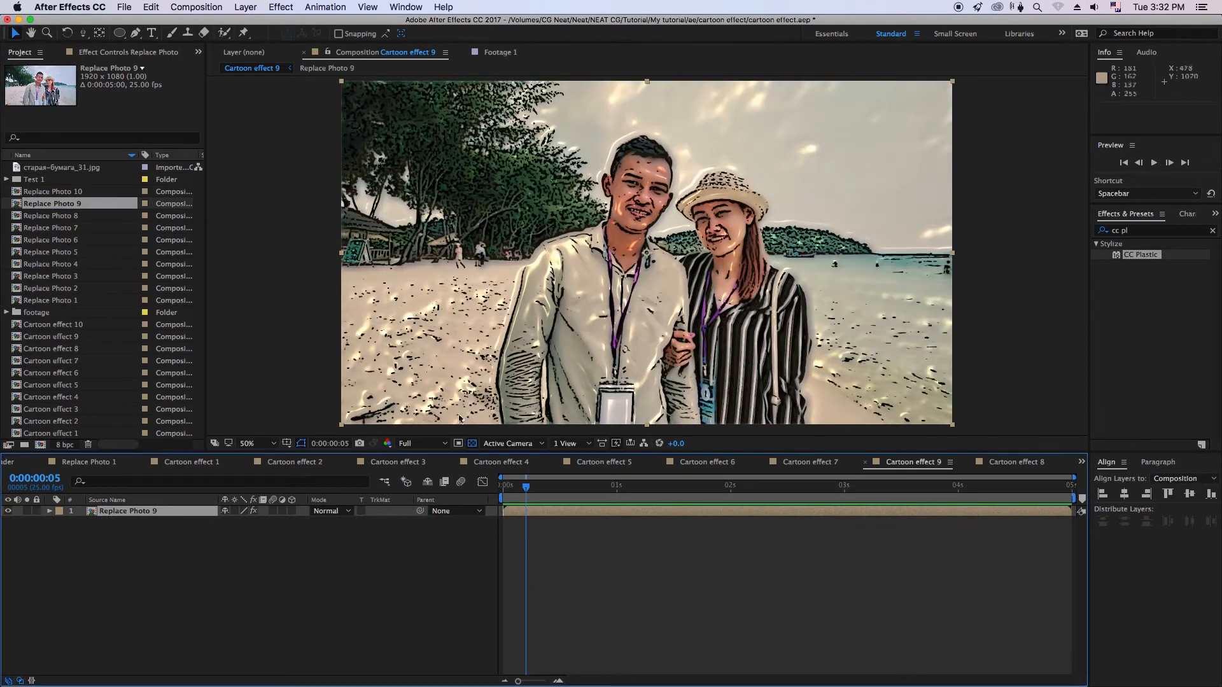
double_click(64, 324)
drag(50, 192, 154, 513)
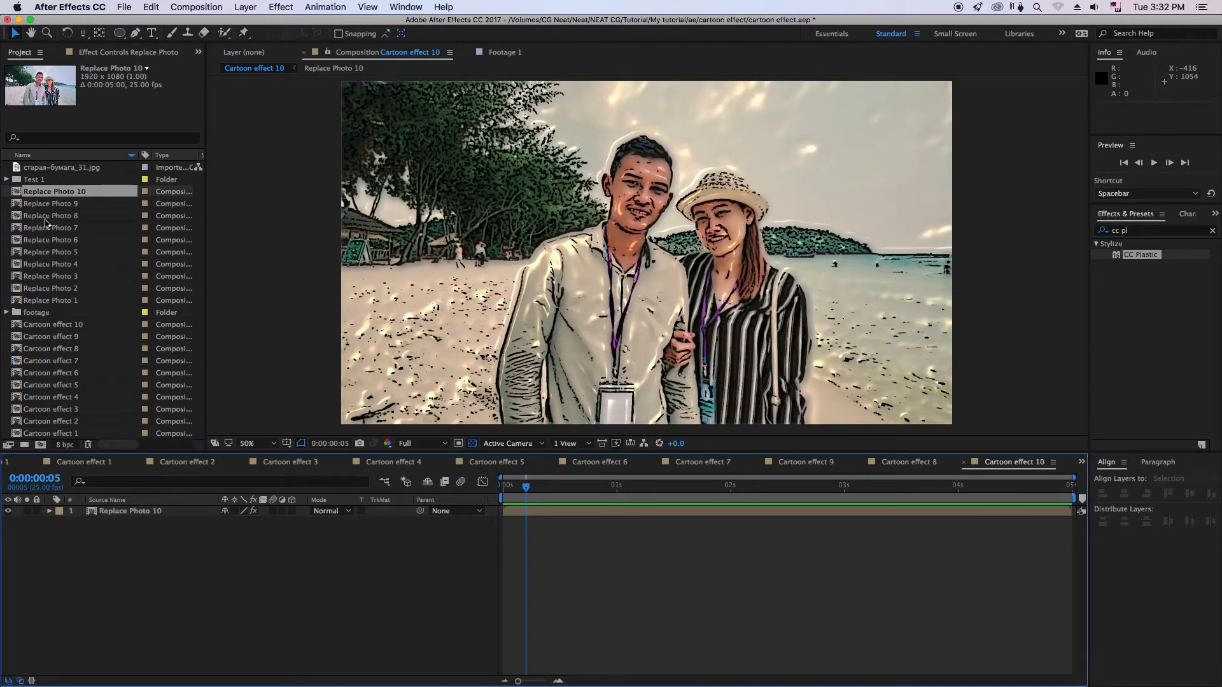
Step: In the Replace Photo 2 composition, add image 2 from the footage folder and delete the image 1 layer
click(75, 301)
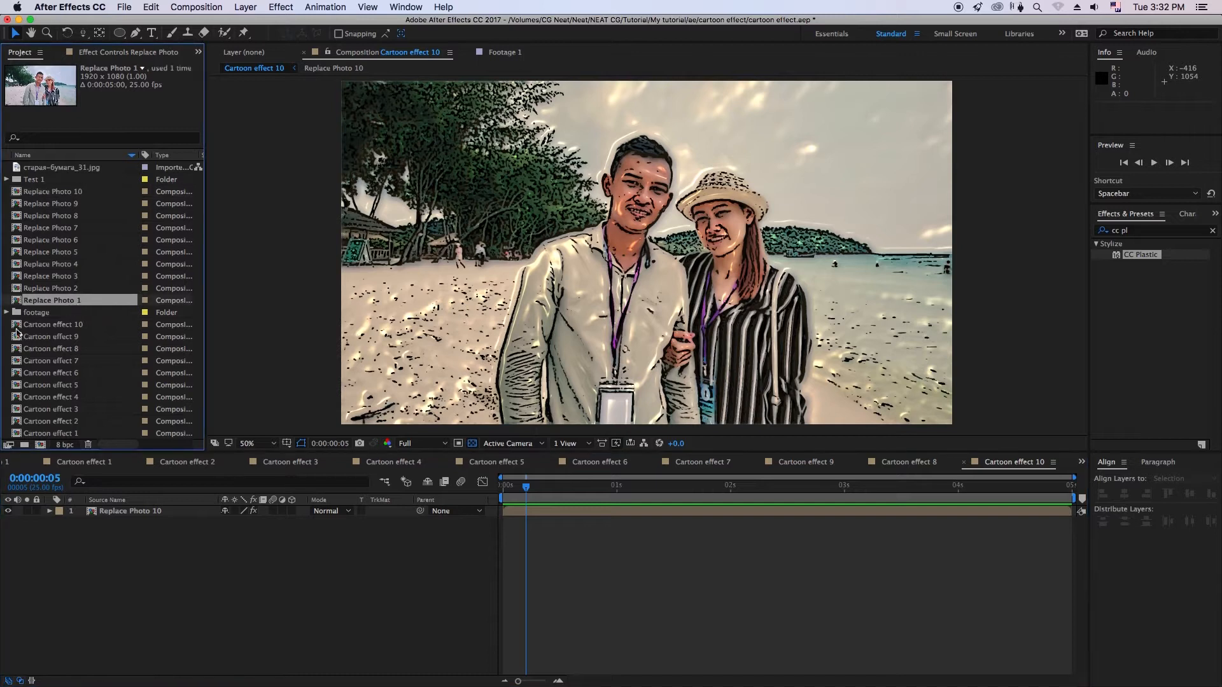
click(74, 290)
double_click(70, 290)
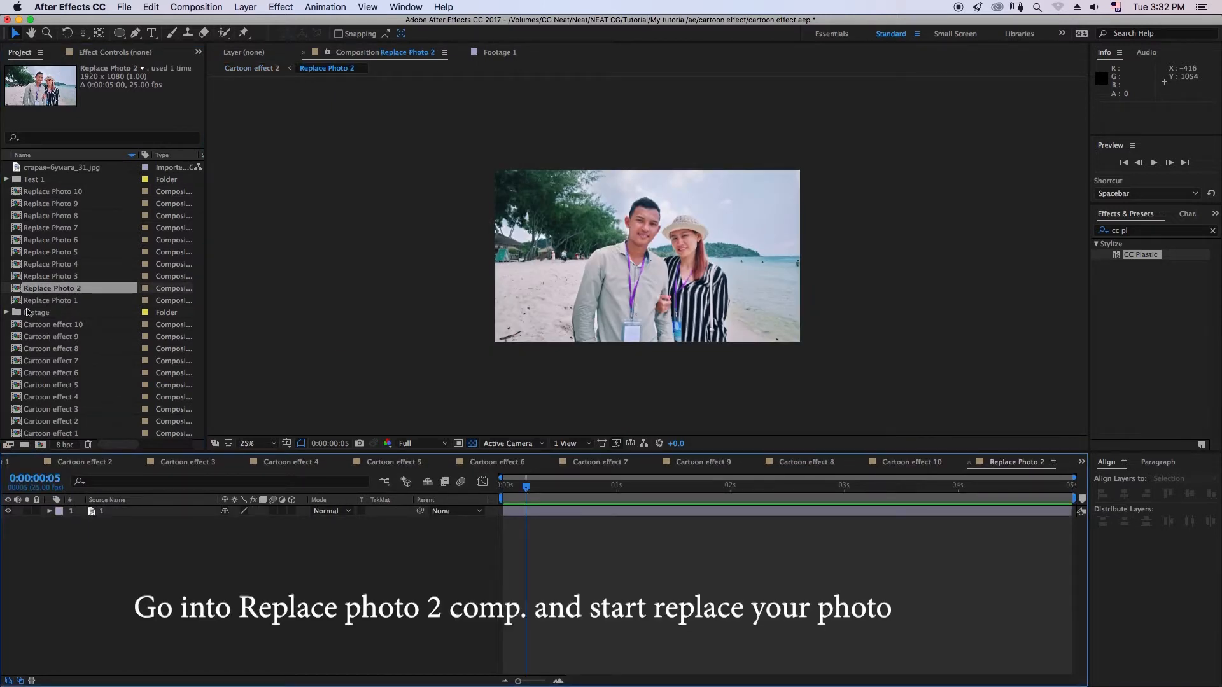
click(7, 313)
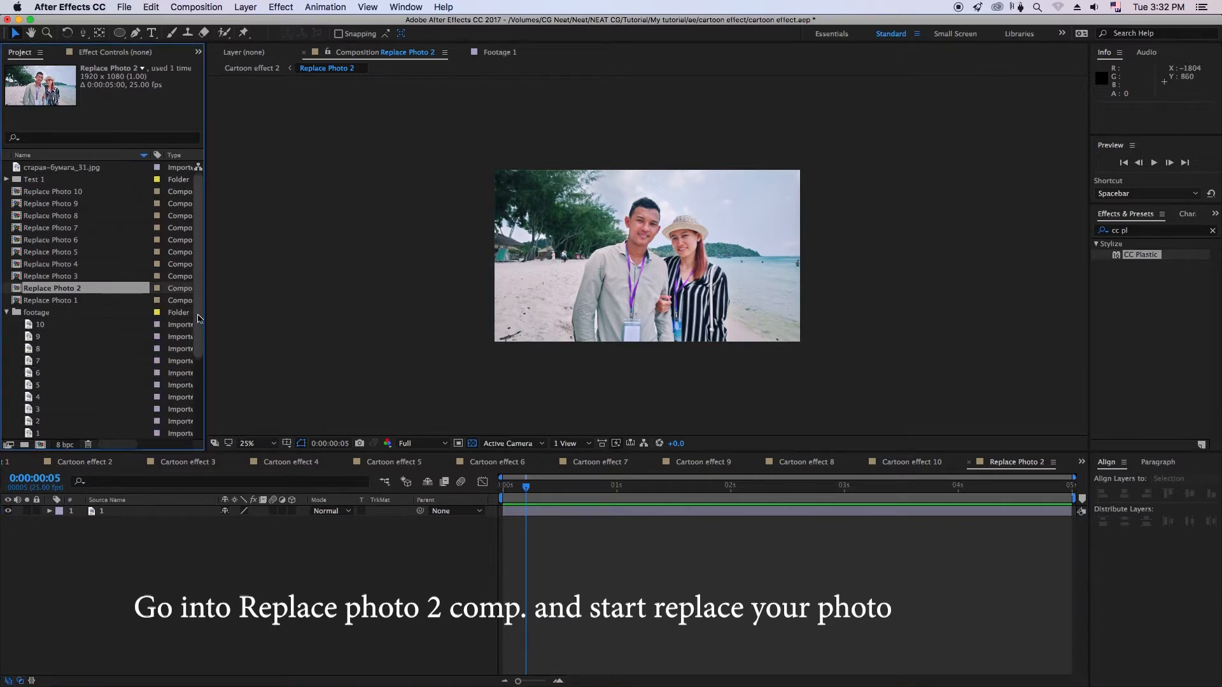
scroll(198, 321, down, 4)
click(38, 325)
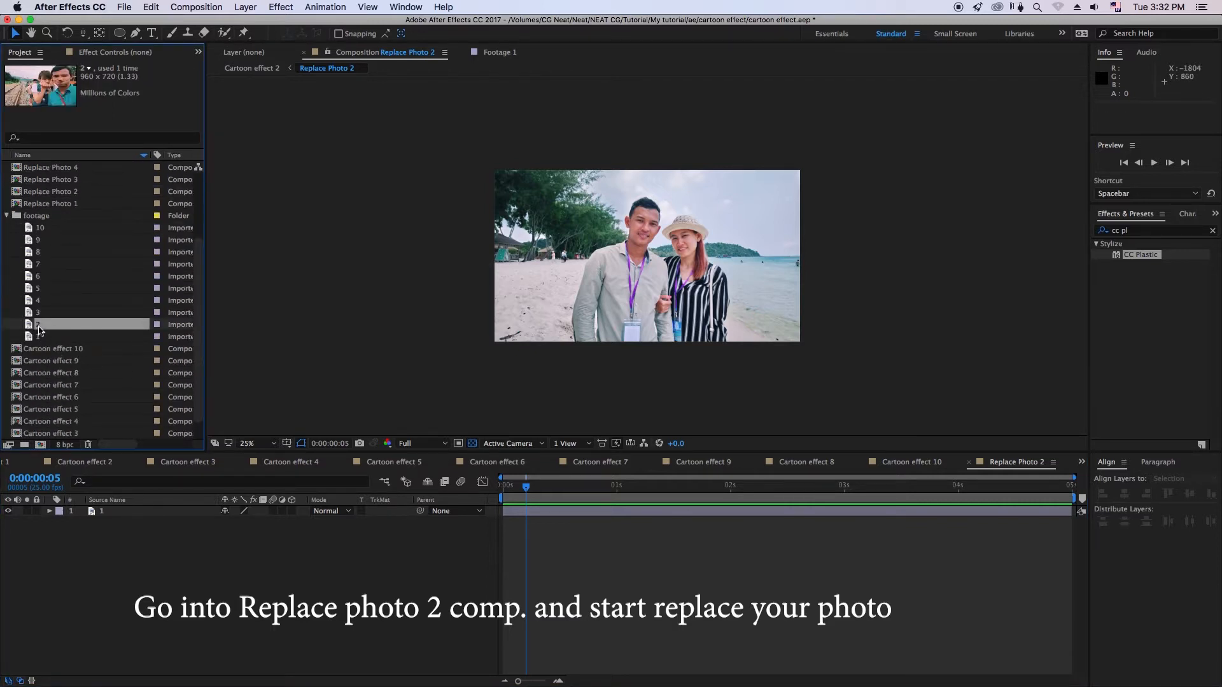
drag(42, 327, 112, 520)
key(Delete)
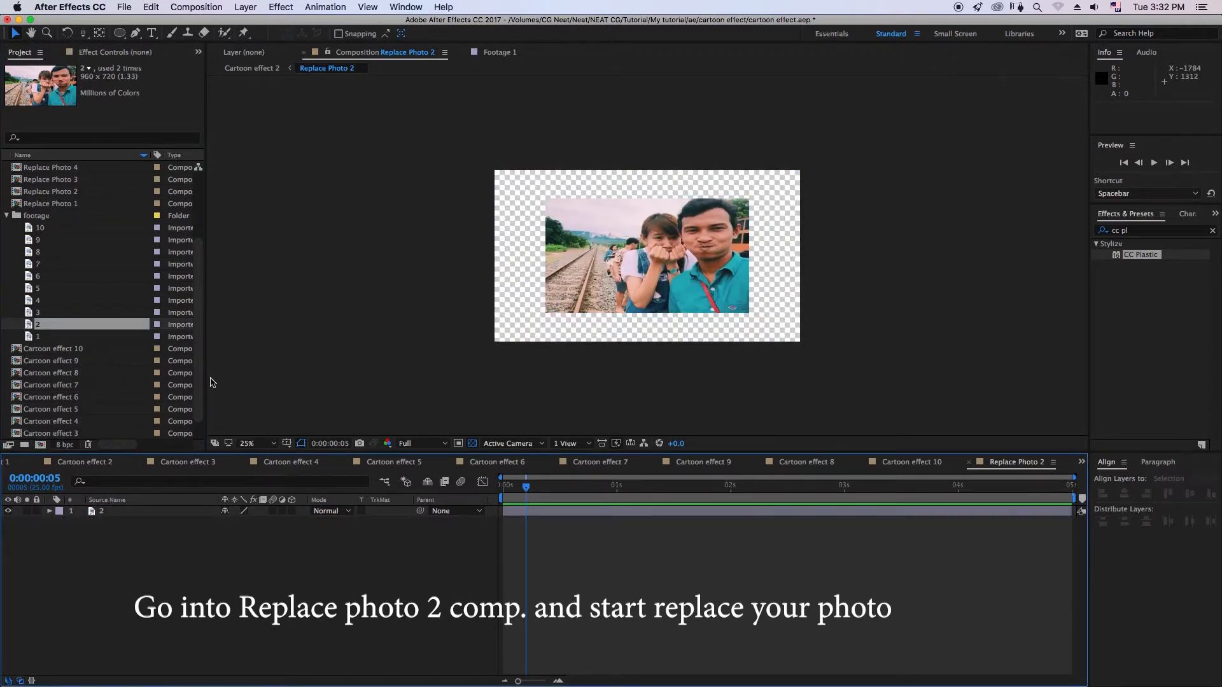
Step: Scale up the image 2 layer to fill the frame and move it to about 964, 560
click(114, 513)
key(s)
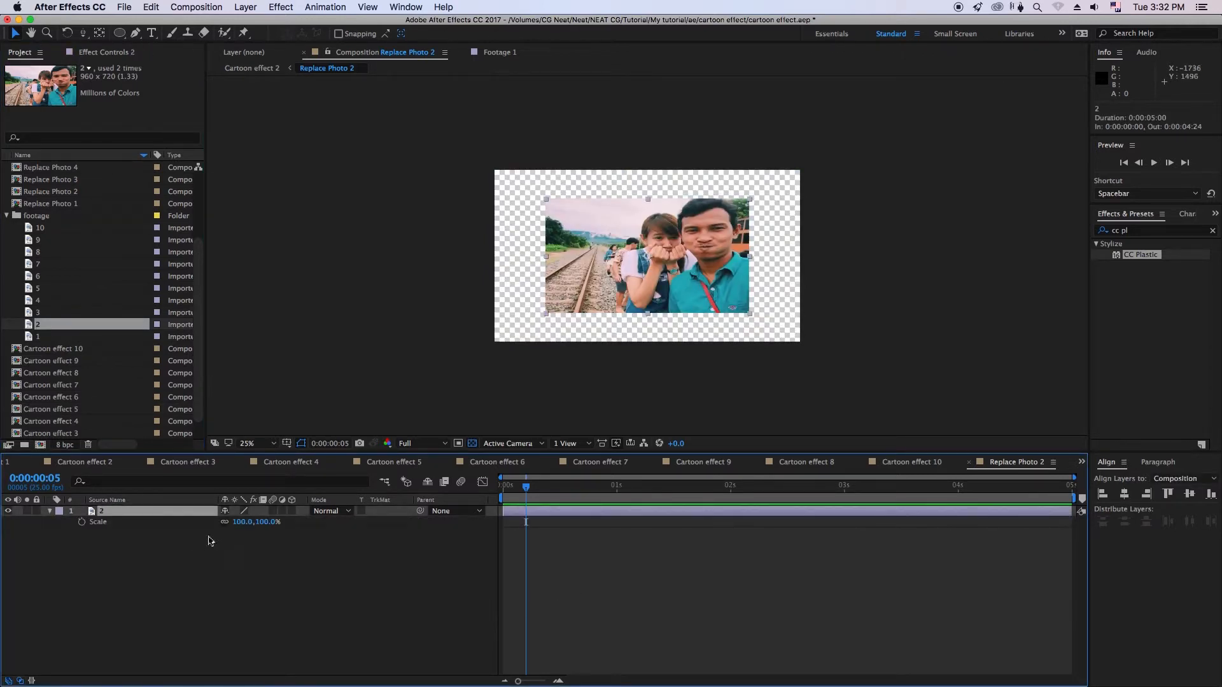
right_click(137, 521)
click(126, 549)
drag(241, 522, 293, 522)
drag(626, 270, 627, 274)
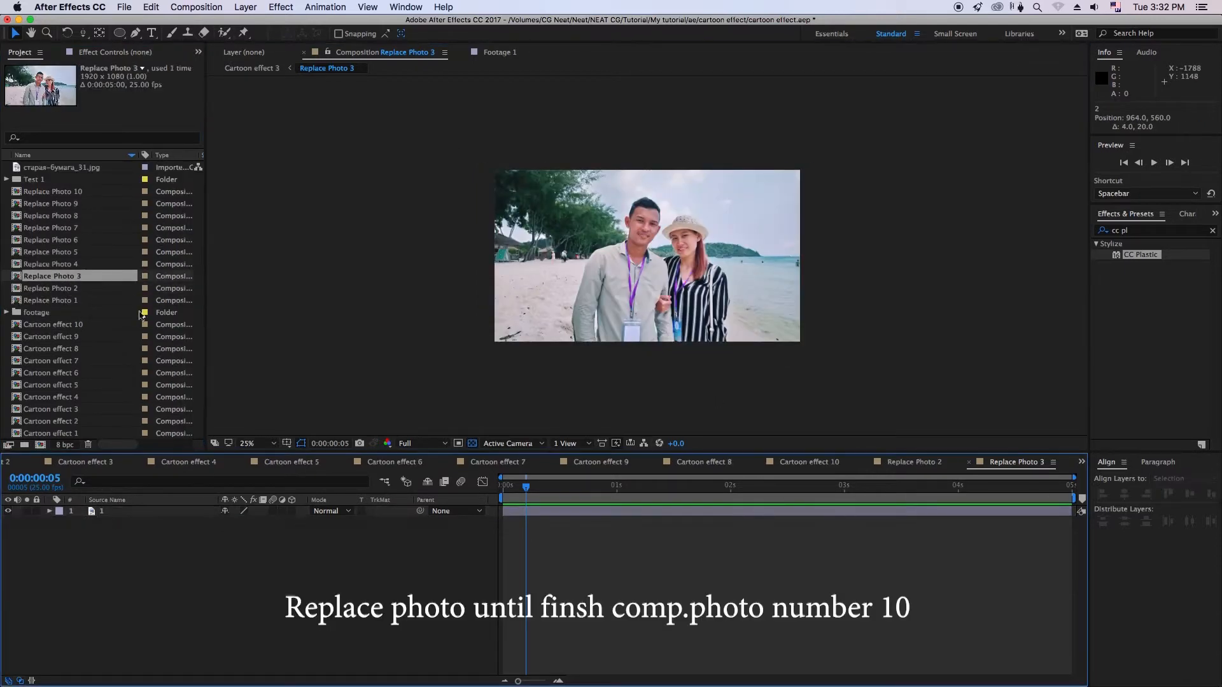
Step: In Replace Photo 3, add footage image 3, delete the image 1 layer and shift the new photo slightly down
click(6, 312)
scroll(193, 300, down, 3)
drag(39, 373, 106, 522)
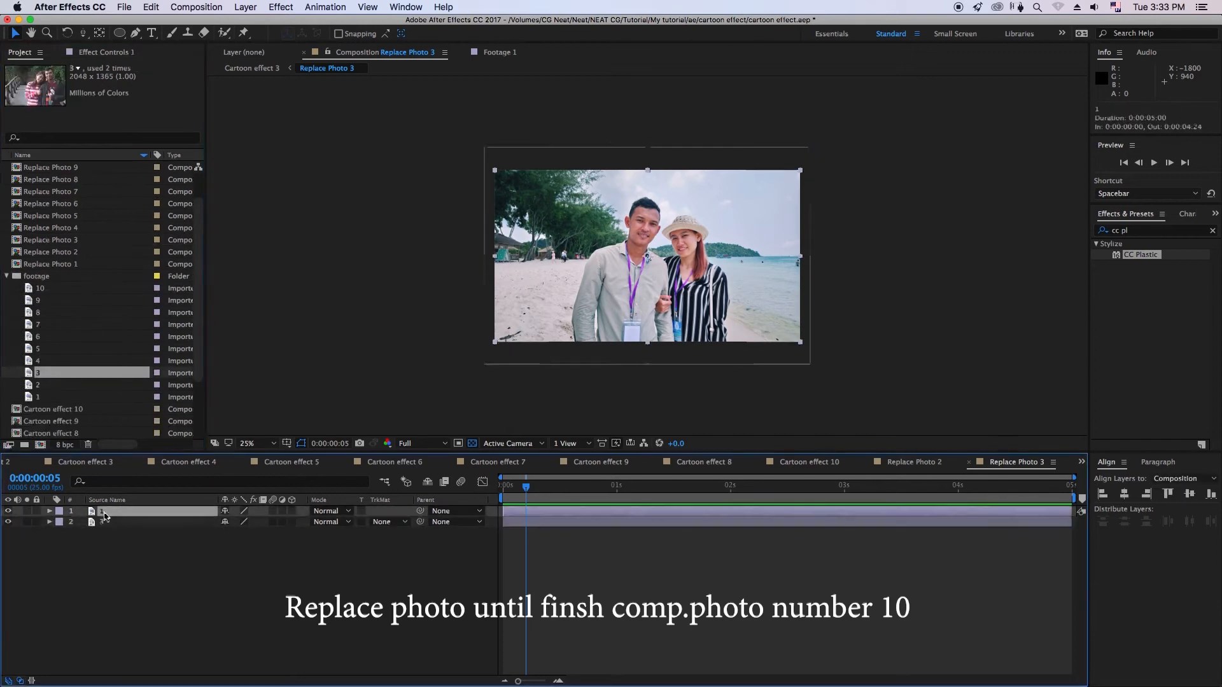
click(105, 512)
key(Delete)
drag(627, 271, 629, 279)
Step: In Replace Photo 4, swap image 1 for footage image 4, scaled to 375% and positioned at about 984, 1104
double_click(72, 228)
key(Delete)
drag(40, 361, 146, 534)
key(s)
drag(256, 522, 430, 534)
drag(714, 209, 718, 297)
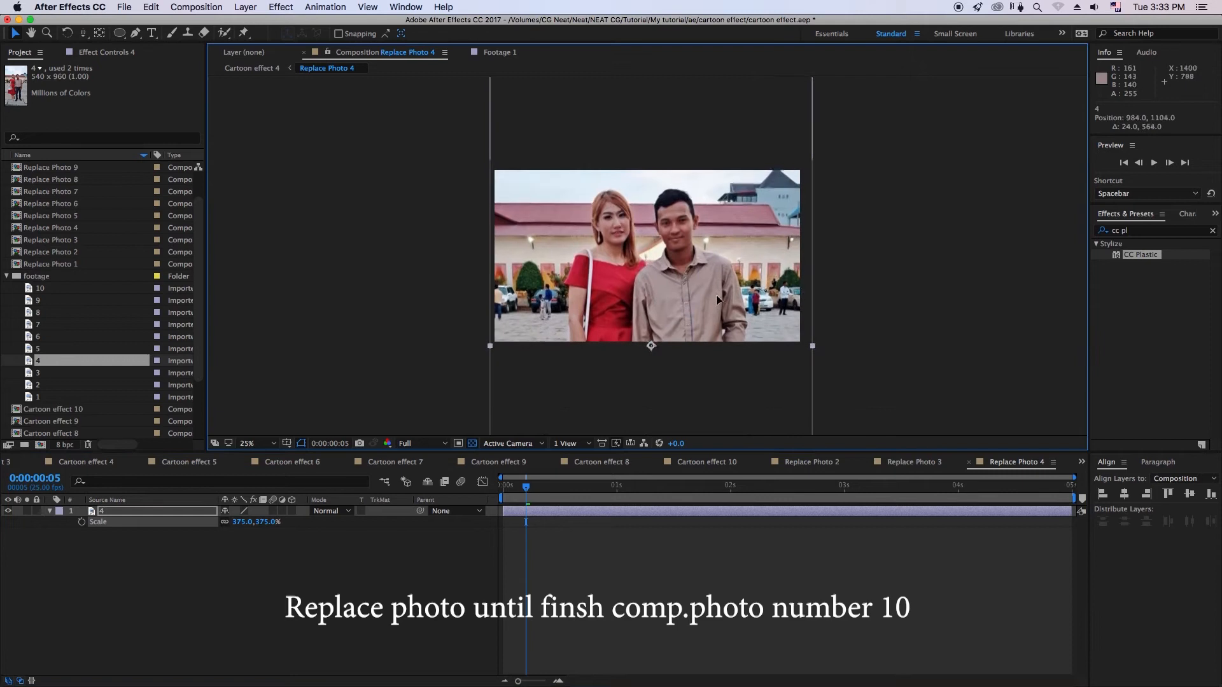
Step: In Replace Photo 5, swap image 1 for footage image 5, scaled to 183% and positioned at about 976, 604
scroll(77, 255, up, 1)
double_click(51, 240)
drag(40, 373, 111, 541)
key(s)
drag(255, 521, 308, 536)
drag(598, 274, 601, 284)
Step: In Replace Photo 6, swap image 1 for footage image 6, scaling it up and moving it down to frame the subjects
scroll(55, 252, up, 1)
double_click(52, 239)
click(114, 512)
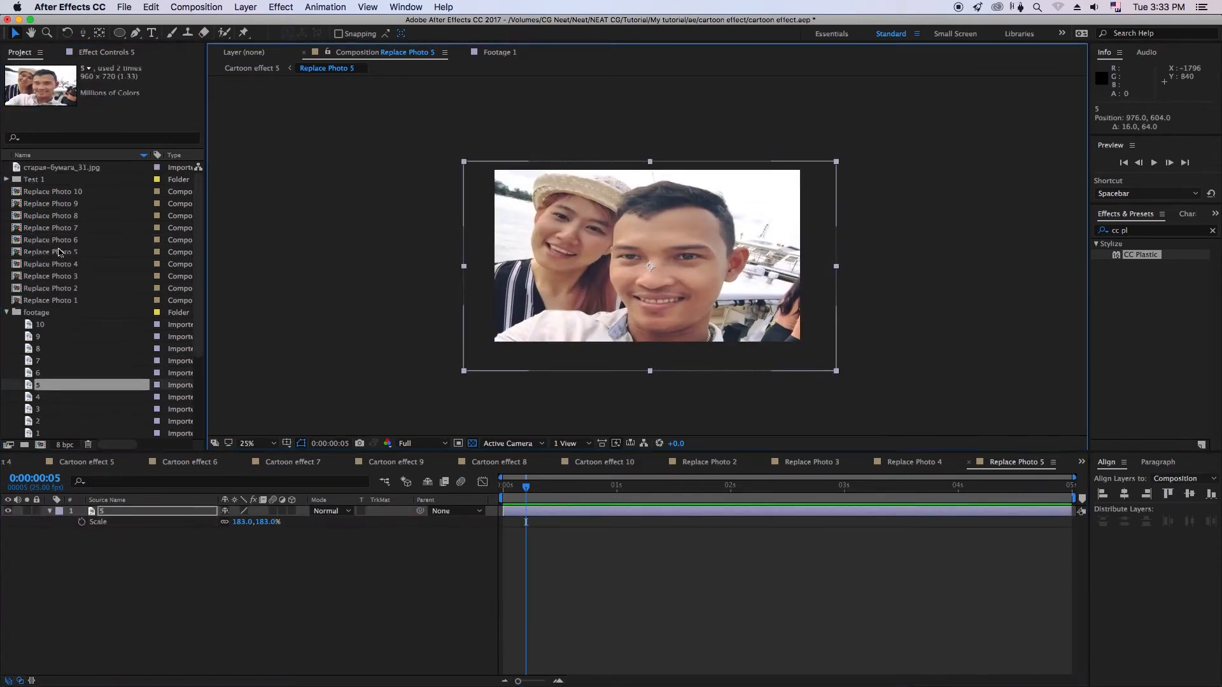
key(Delete)
drag(40, 373, 112, 541)
key(s)
drag(240, 522, 366, 529)
drag(683, 224, 684, 293)
Step: In Replace Photo 7, swap image 1 for footage image 7, scaling it up and shifting it slightly down
double_click(51, 228)
click(159, 511)
key(Delete)
click(44, 361)
drag(54, 372, 111, 541)
key(s)
drag(241, 522, 337, 532)
drag(661, 255, 662, 271)
Step: In Replace Photo 8, swap image 1 for footage image 8, scaled to 296% and positioned at about 980, 1080
double_click(76, 216)
click(113, 513)
key(Delete)
drag(40, 348, 412, 564)
key(s)
drag(656, 219, 659, 306)
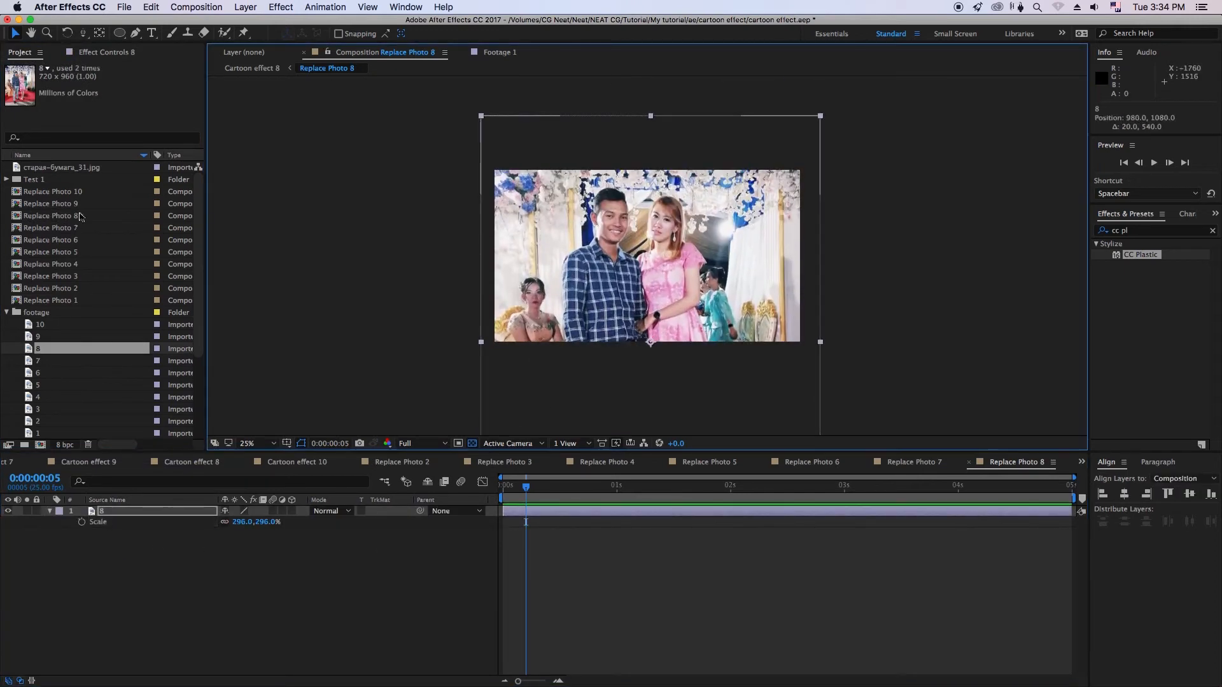
Step: In Replace Photo 9, swap image 1 for footage image 9, scaled to 276% and positioned at about 1152, 544
double_click(70, 204)
click(105, 511)
key(Delete)
drag(41, 337, 159, 541)
key(s)
drag(267, 522, 382, 537)
drag(616, 287, 646, 288)
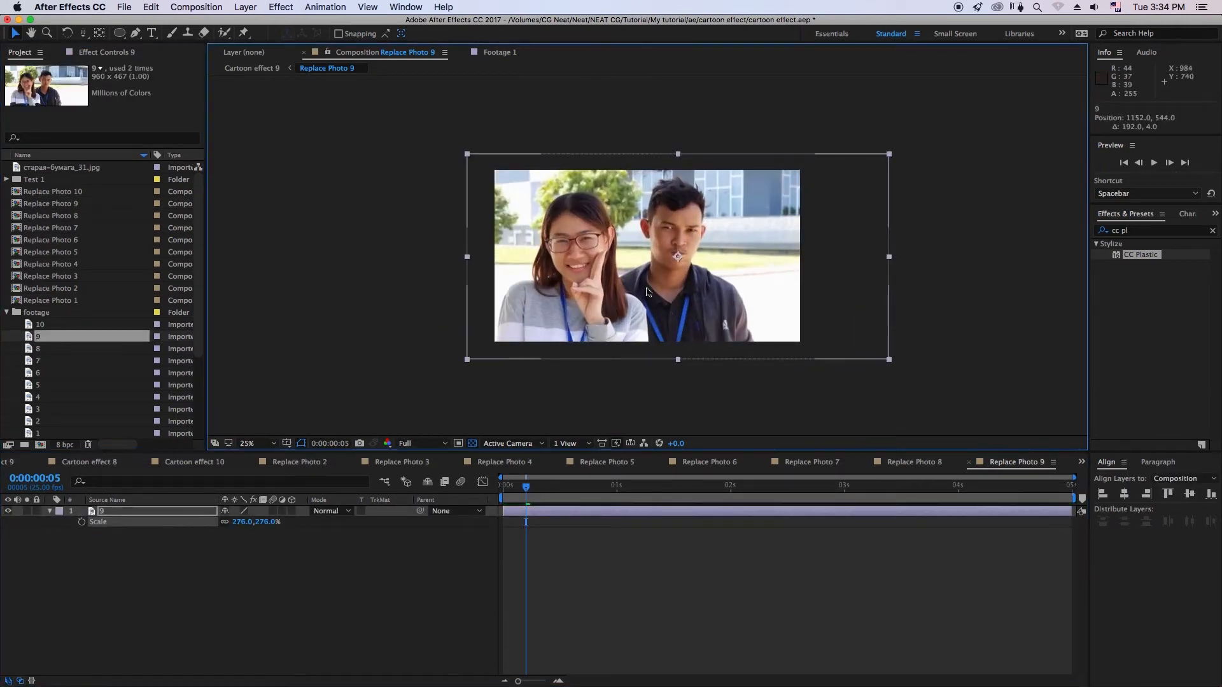
Step: In Replace Photo 10, swap image 1 for footage image 10, scaled to 240% and shifted slightly down
double_click(79, 192)
click(105, 511)
key(Delete)
drag(40, 325, 109, 528)
key(s)
drag(243, 522, 391, 510)
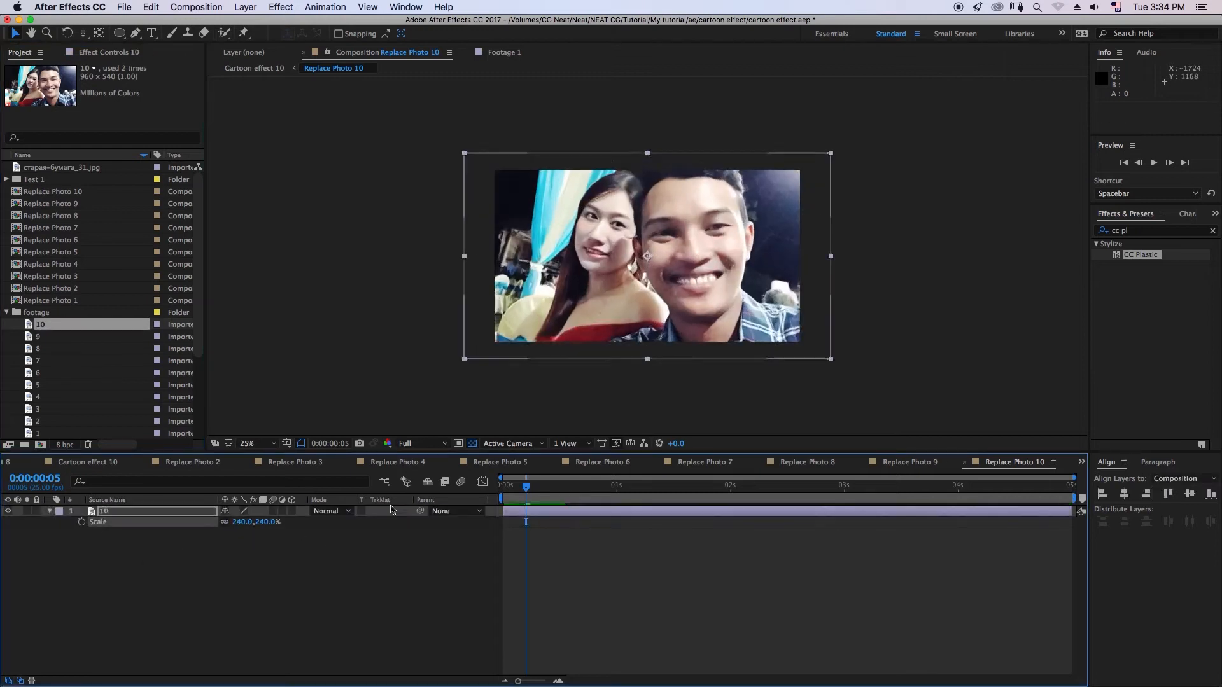
drag(646, 287, 648, 298)
click(694, 560)
key(Home)
Step: Collapse the footage folder and close all open composition timelines
click(6, 313)
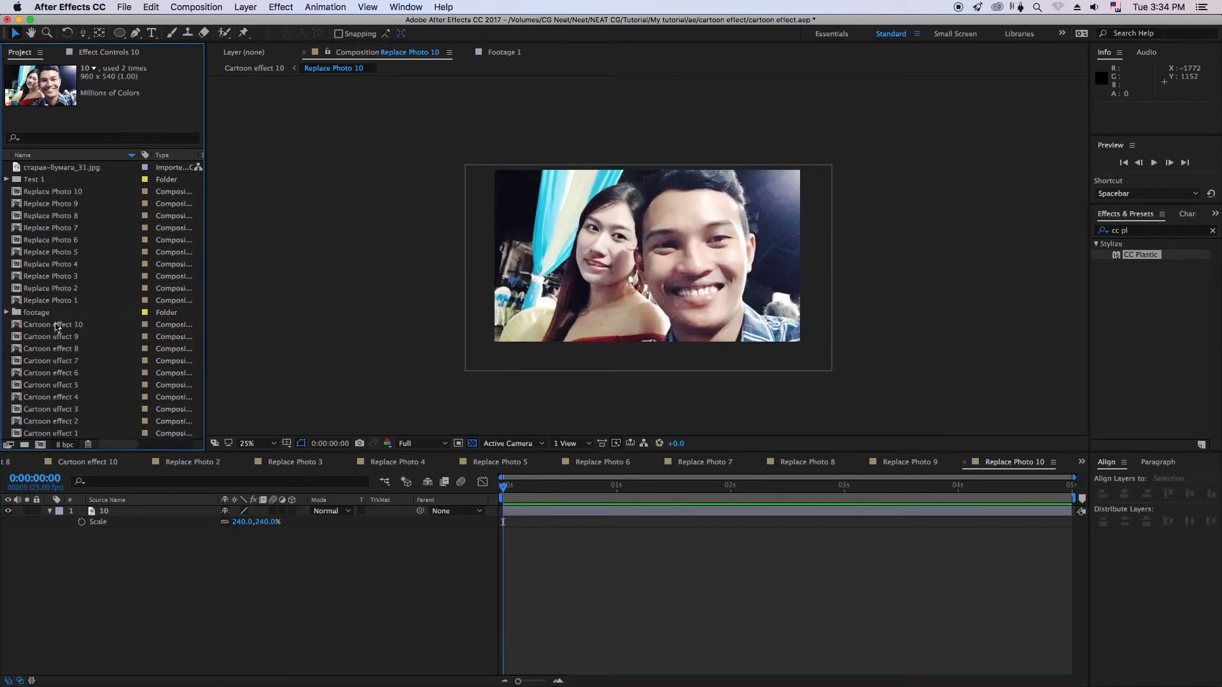
click(1081, 463)
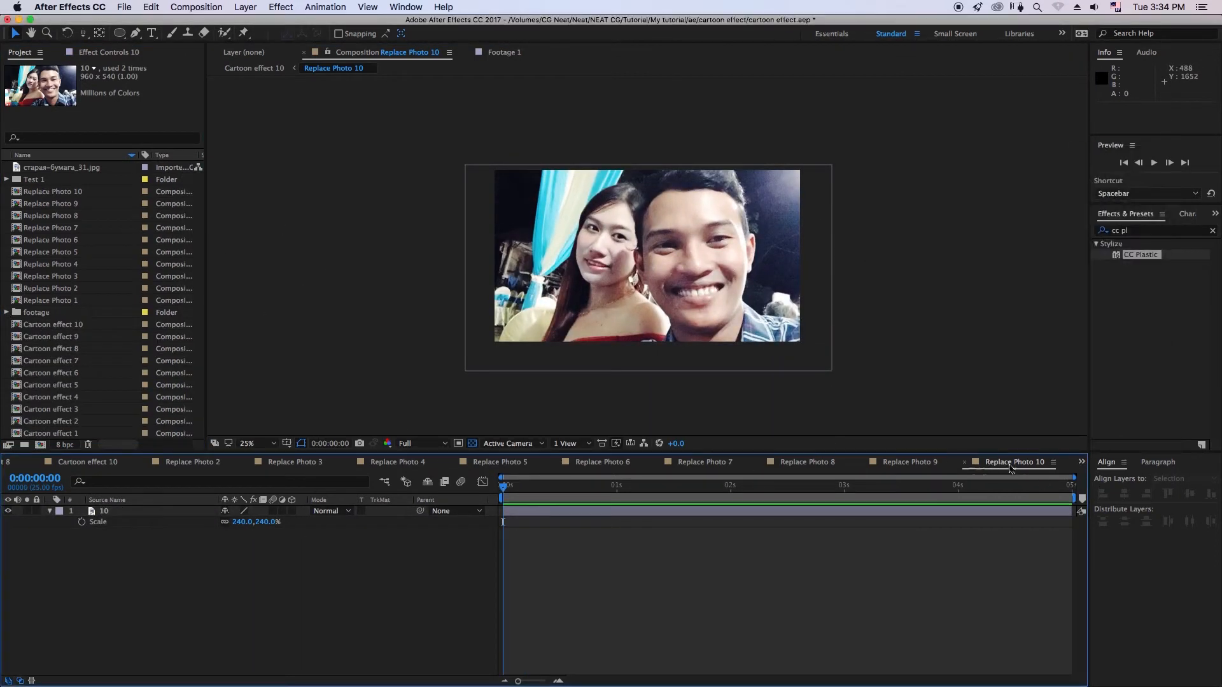
click(908, 464)
click(807, 466)
click(704, 465)
click(607, 466)
click(497, 465)
click(380, 467)
click(295, 462)
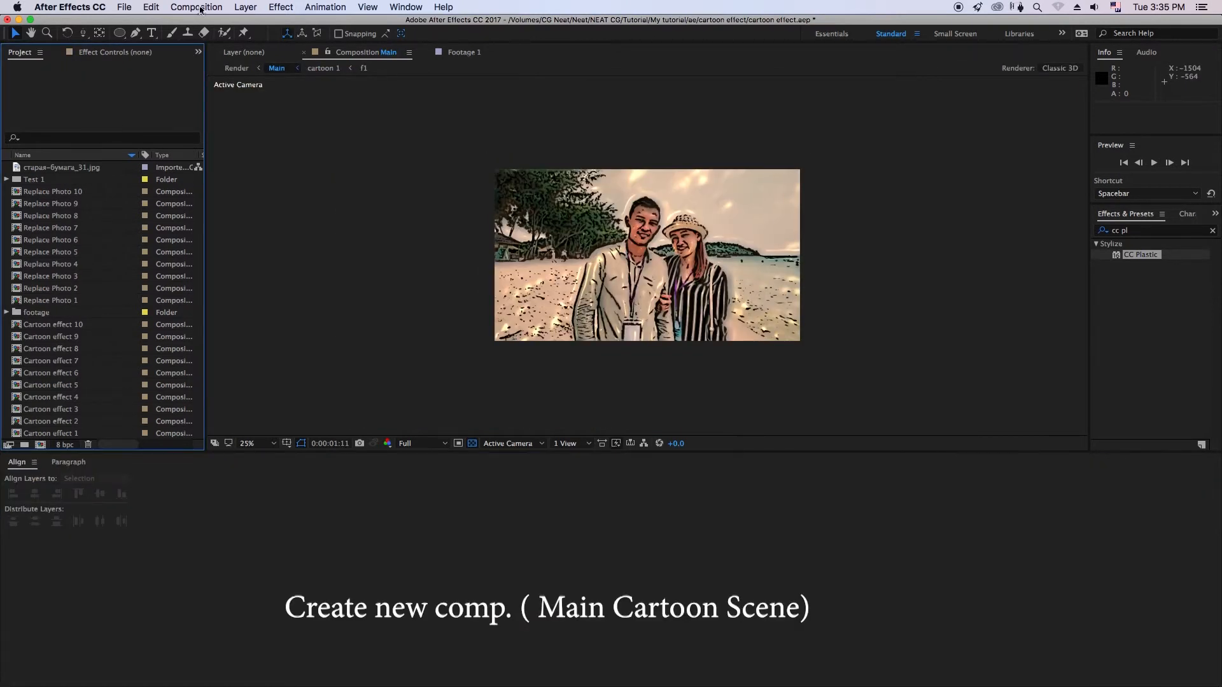
Step: Create a 1920 x 1080 composition named Main Cartoon scene at 25 fps with a duration of 0:00:05:00
click(200, 7)
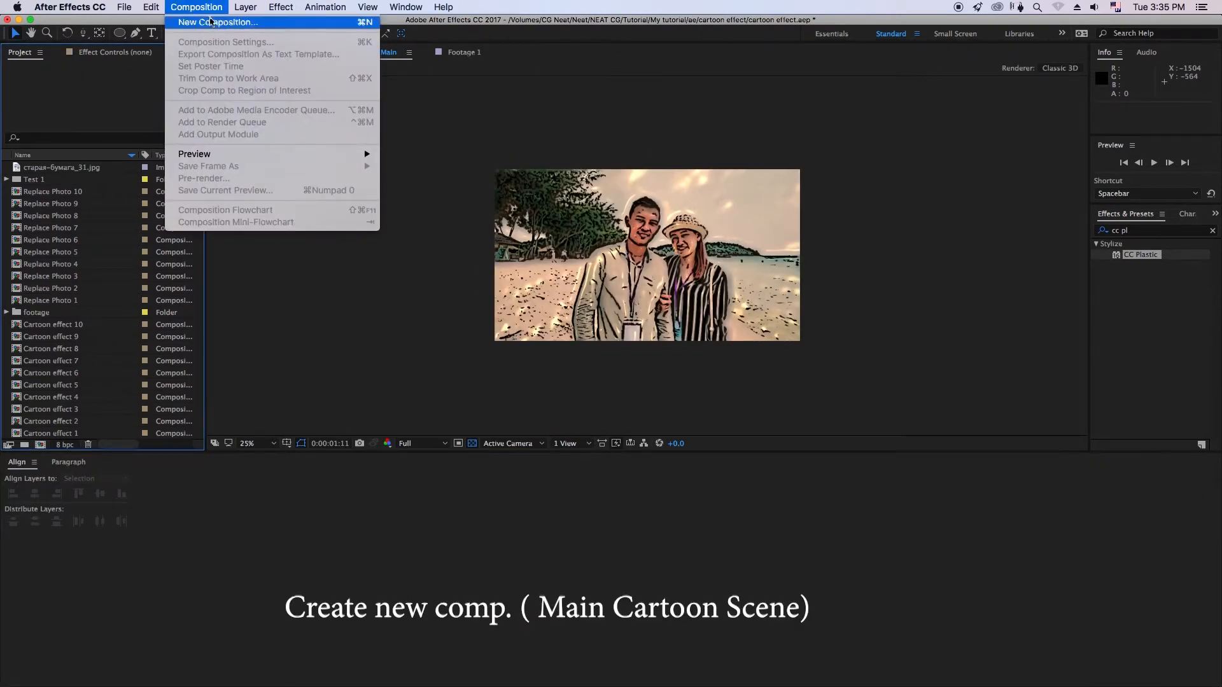
click(213, 22)
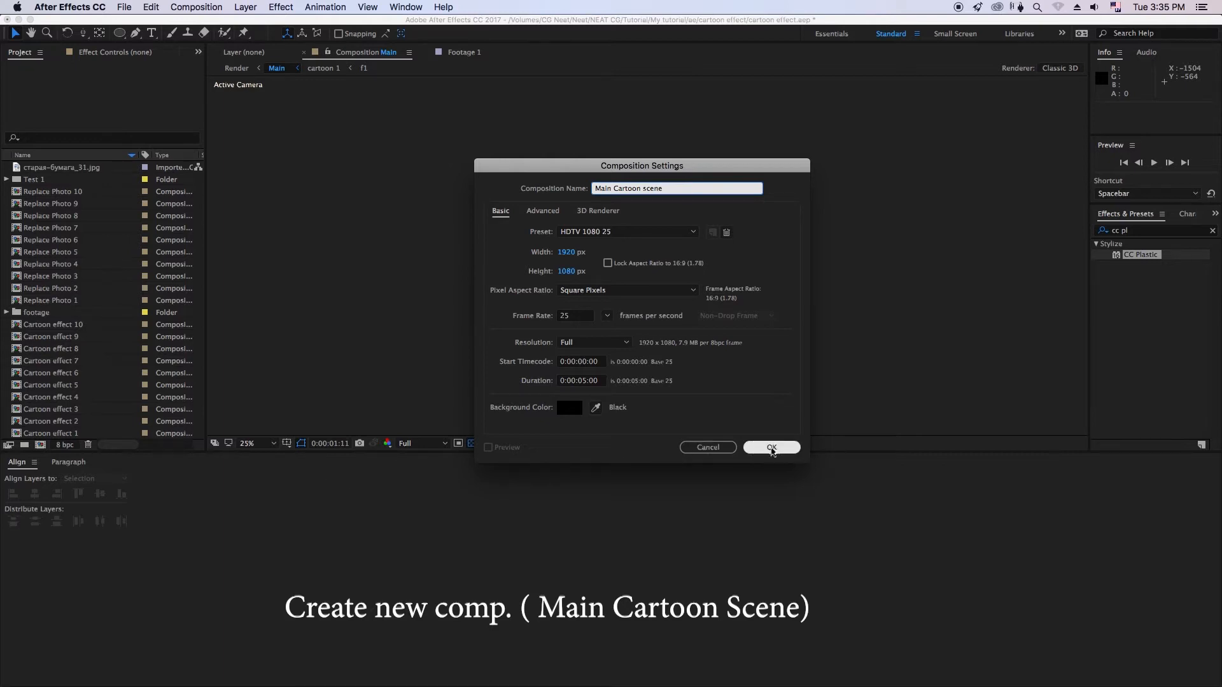
click(773, 448)
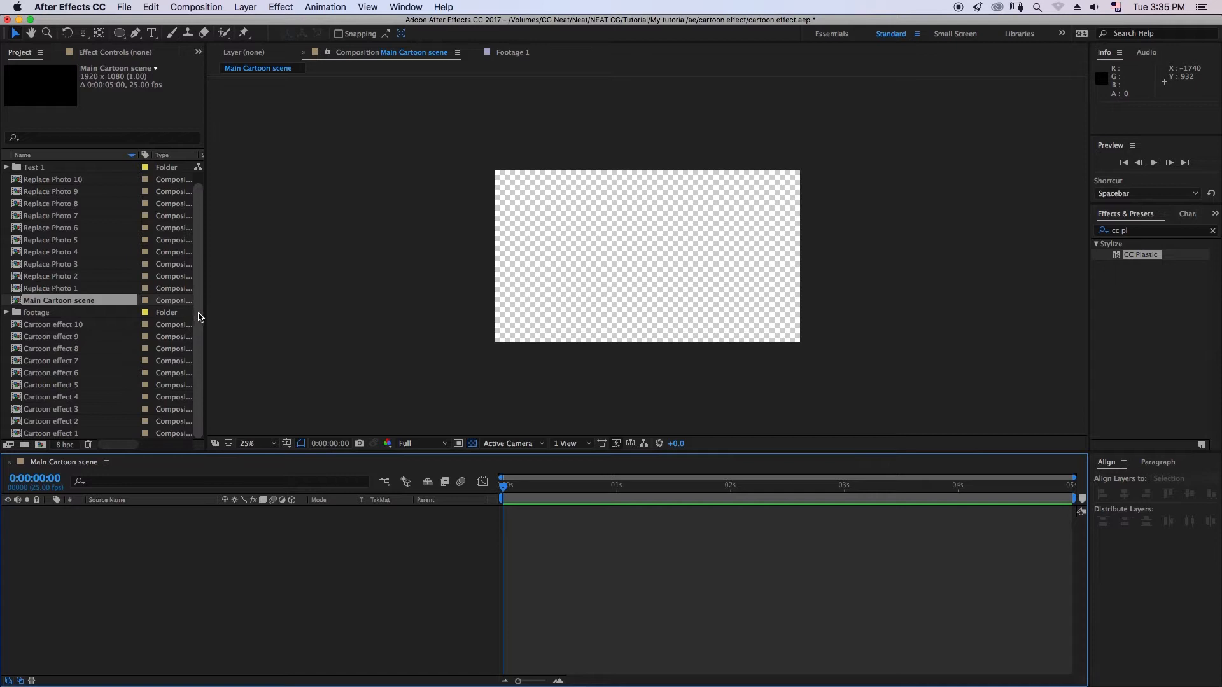
Step: Create a project folder named "replace photo" and move compositions Replace Photo 1 to 10 into it
click(77, 181)
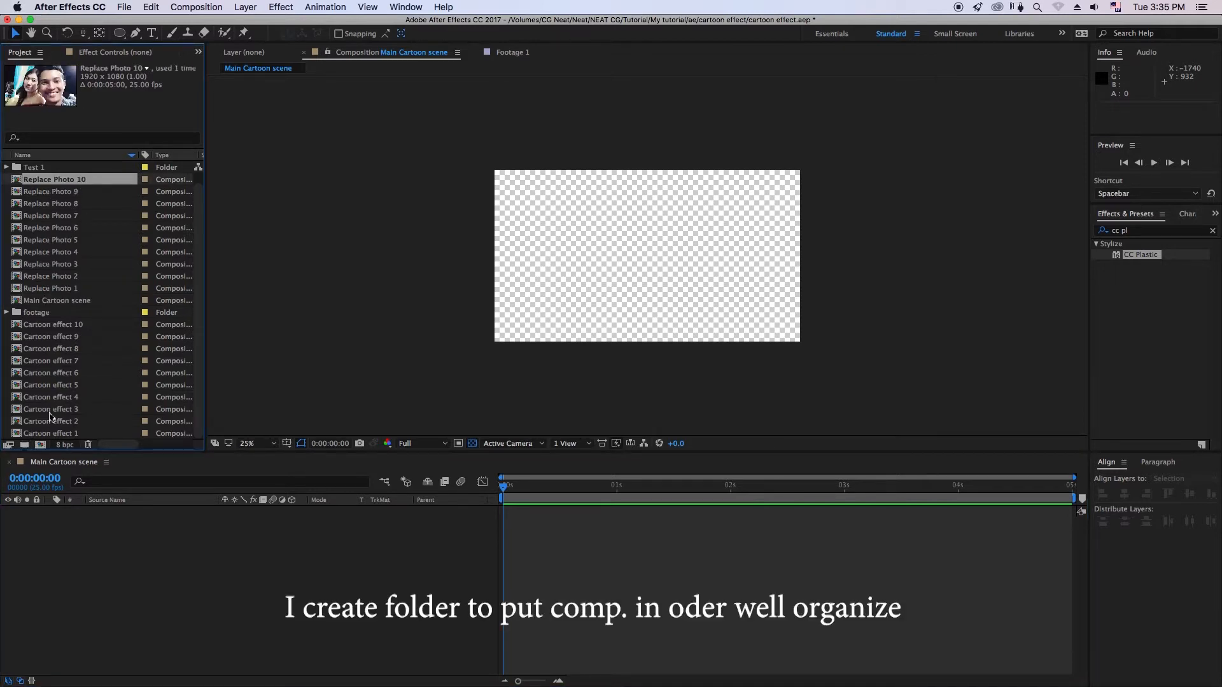
click(25, 444)
text(replace photo)
key(Return)
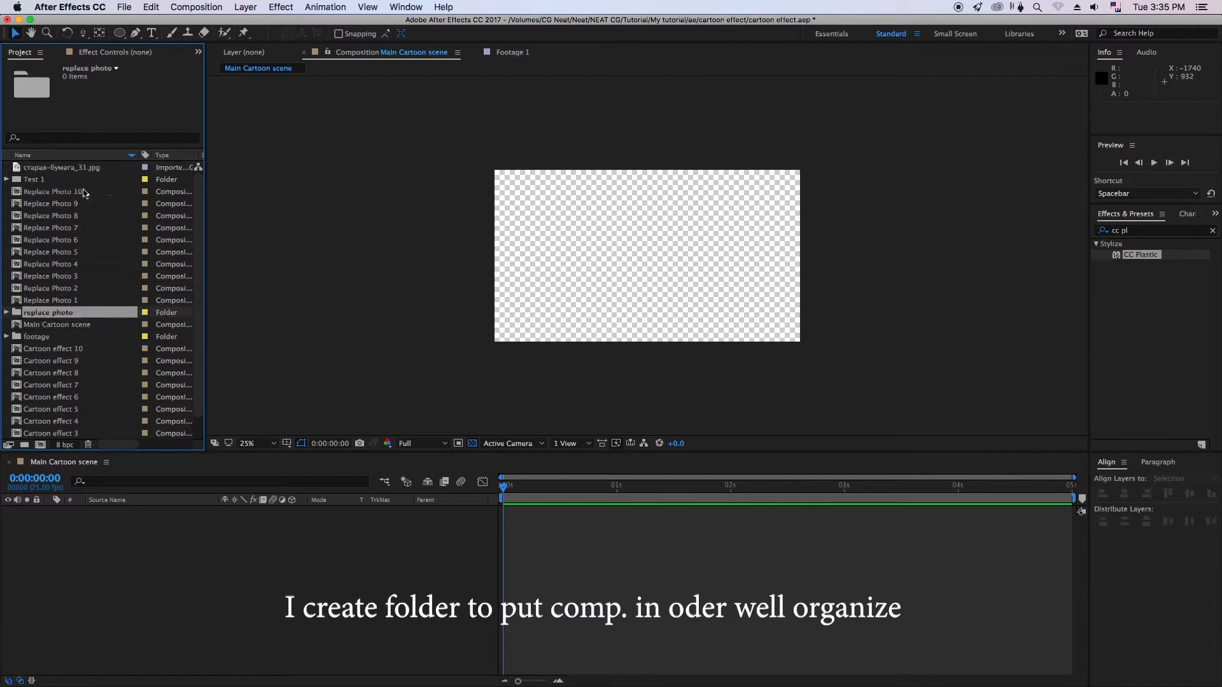
click(51, 300)
shift+click(69, 196)
drag(94, 282, 46, 312)
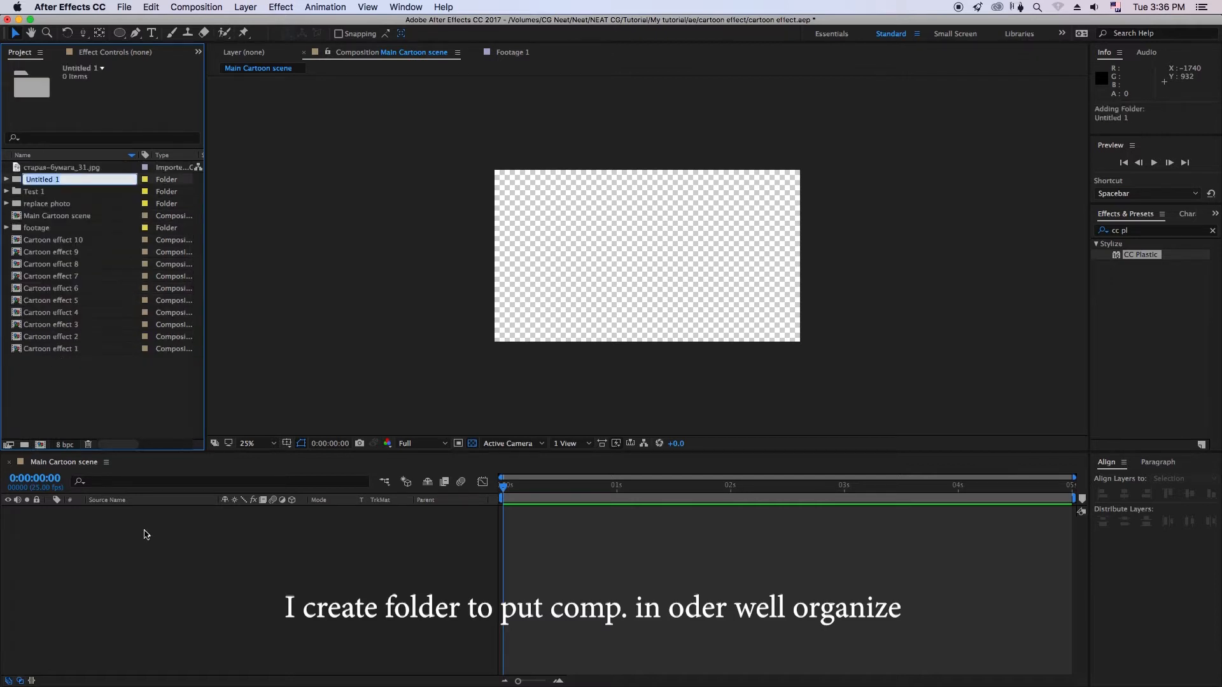
Step: Create a project folder named "cartoon effect comp" and move compositions Cartoon effect 1 to 10 into it
click(24, 445)
text(car)
key(Return)
click(65, 240)
shift+click(60, 349)
drag(66, 240, 65, 228)
click(77, 209)
click(85, 299)
click(57, 212)
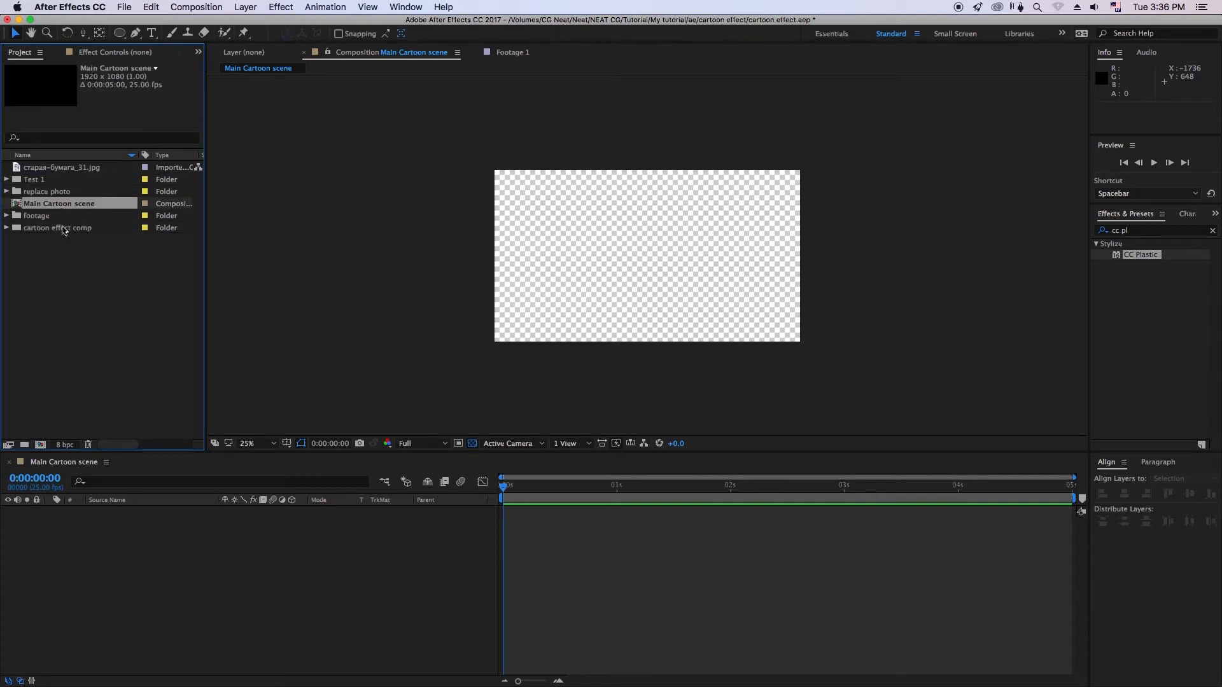
Step: Add the Cartoon effect 10 composition from its folder as a layer in Main Cartoon scene
click(48, 232)
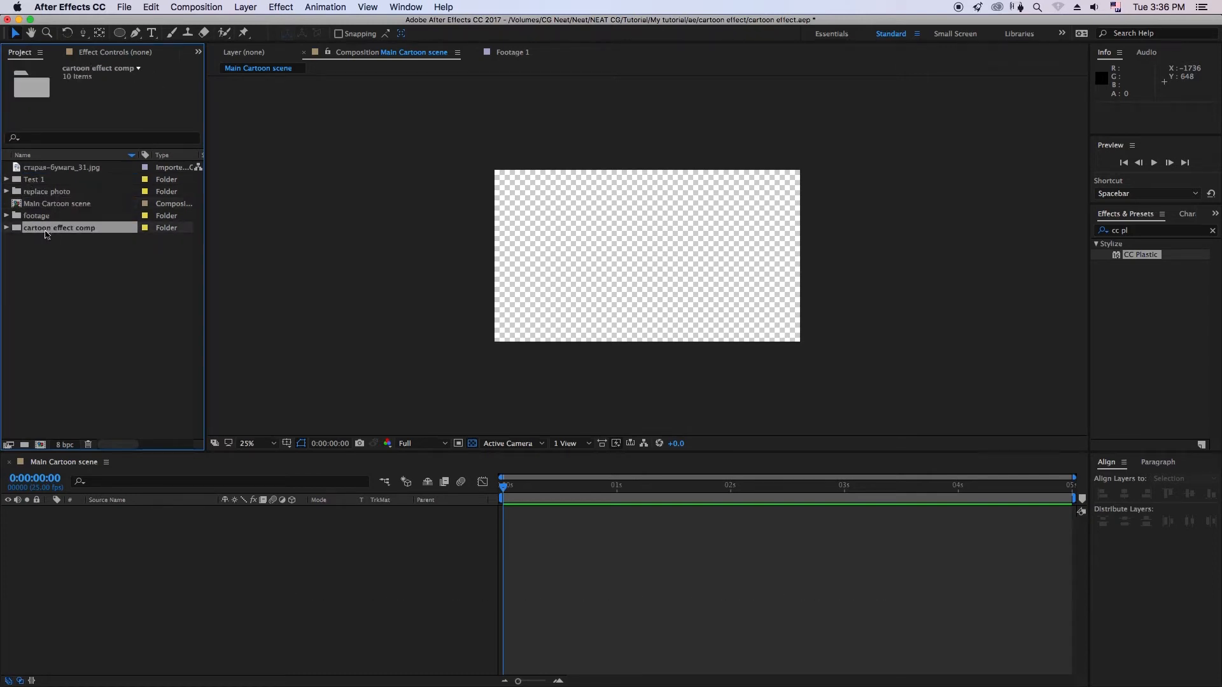
click(6, 228)
drag(70, 240, 159, 544)
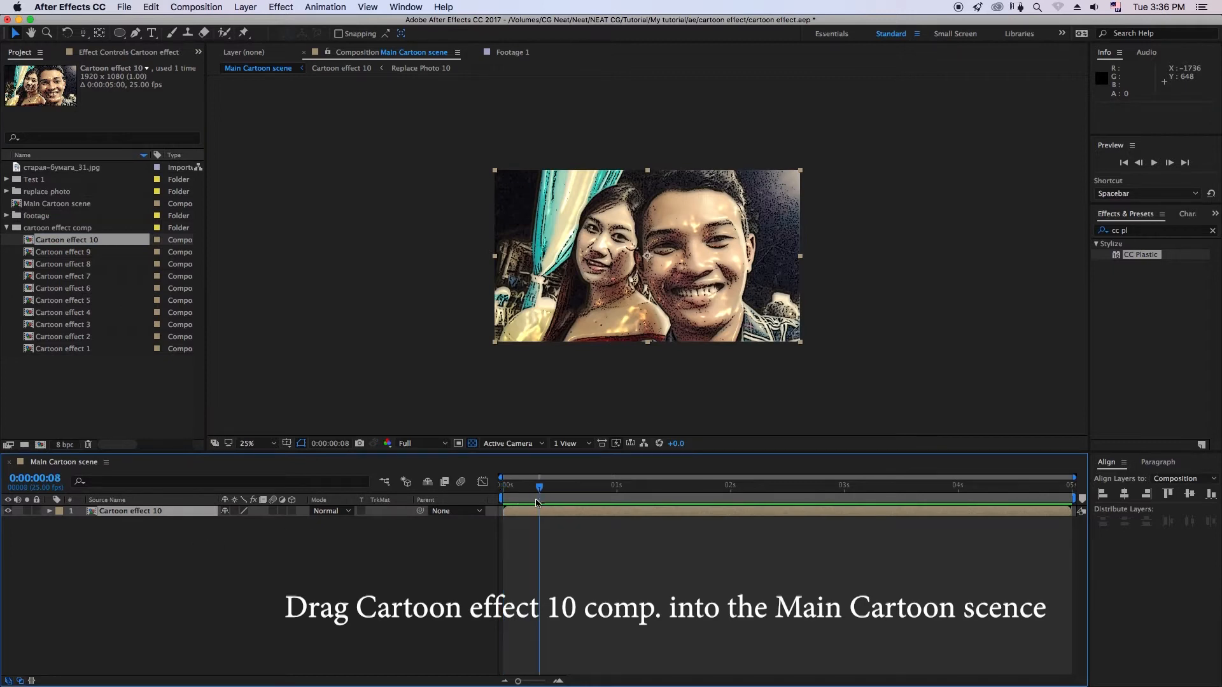
click(547, 550)
click(516, 512)
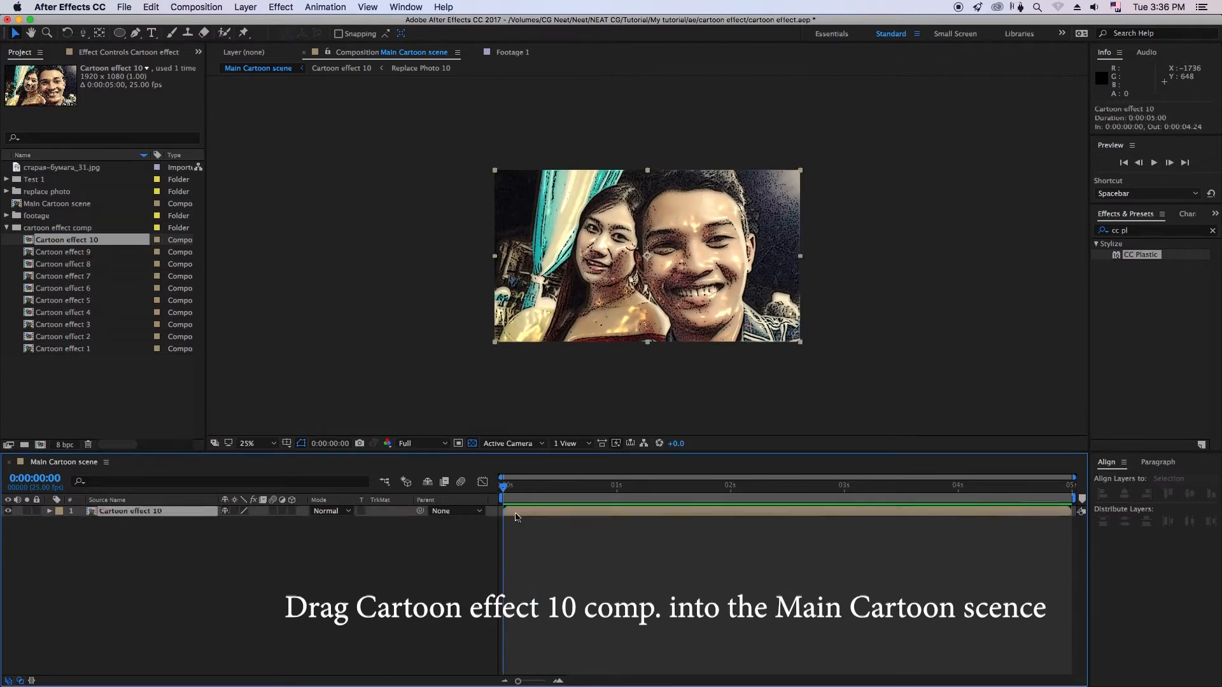
Step: Apply the CC Page Turn effect to the Cartoon effect 10 layer and set its fold position to 1440, 330
click(1149, 230)
text(c)
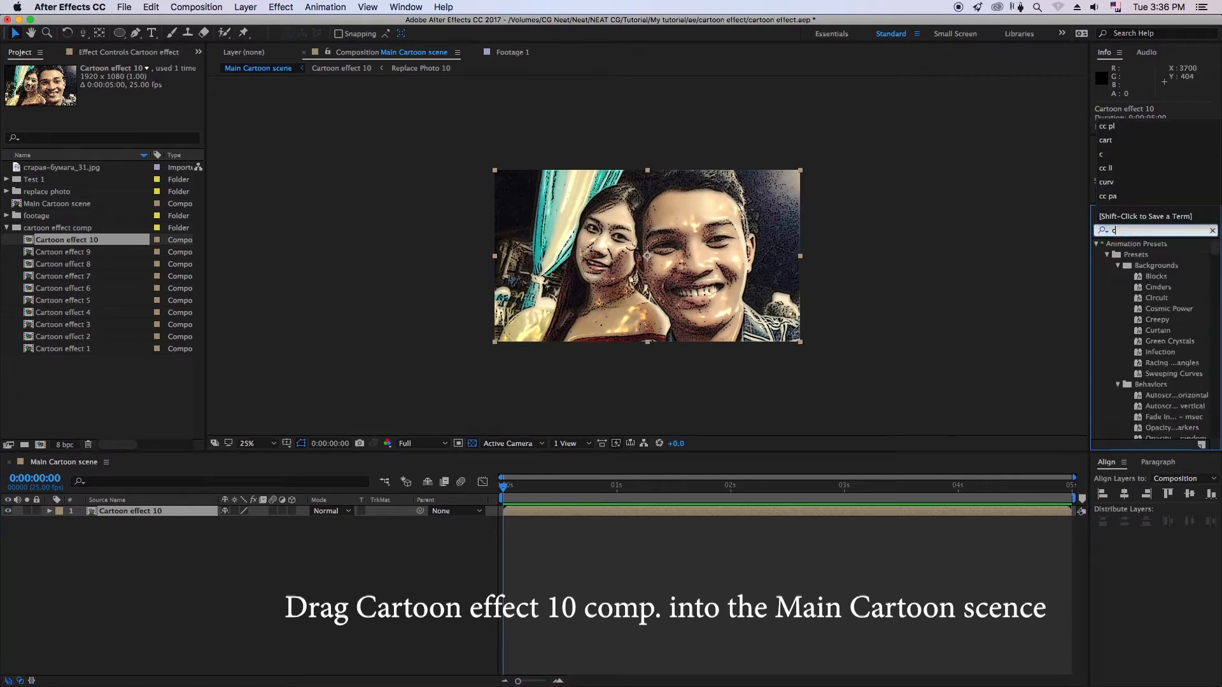
text(c pag)
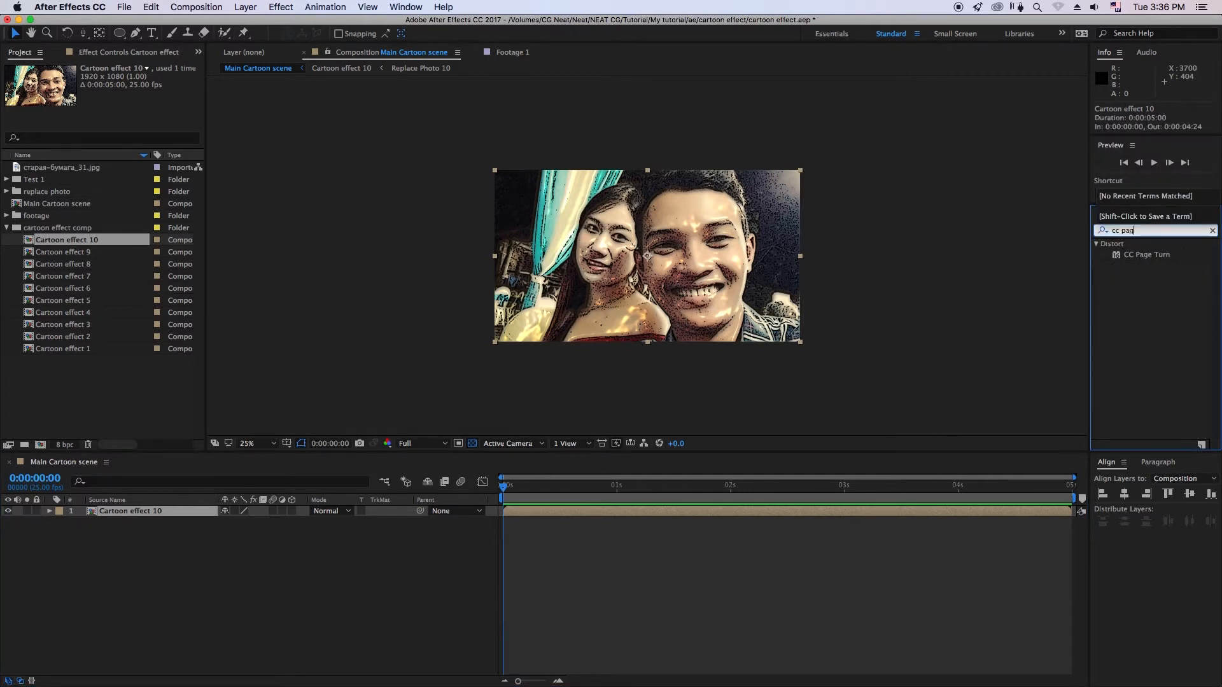
click(1153, 256)
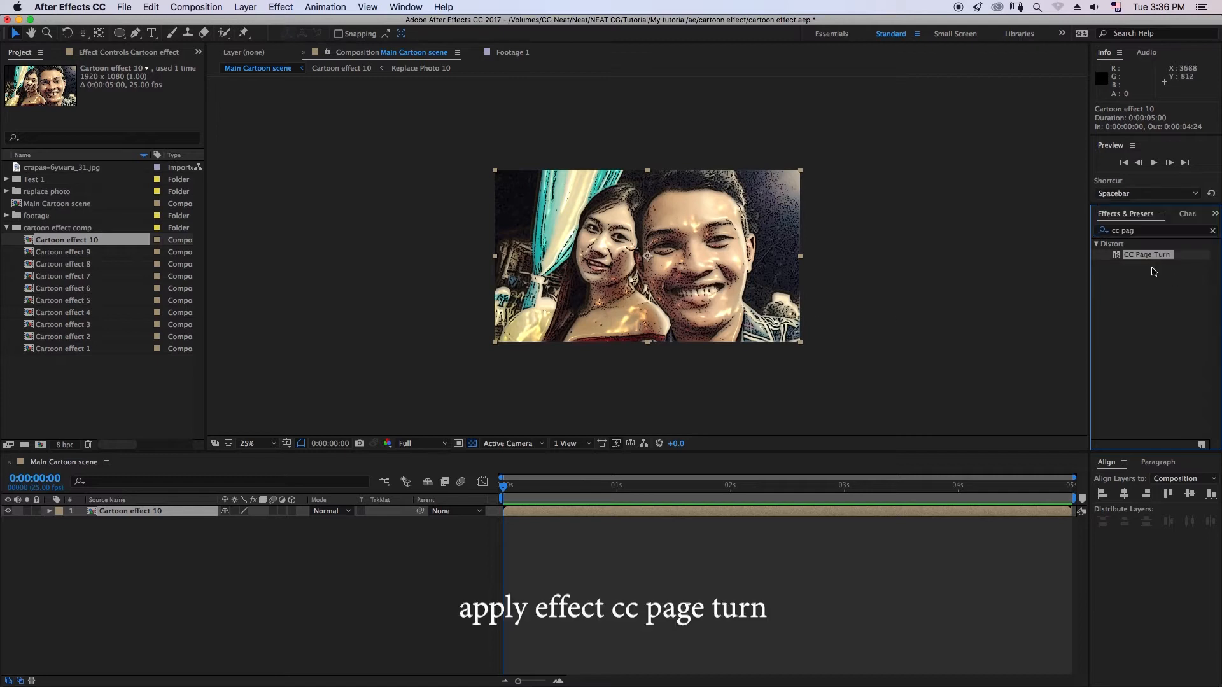
drag(1163, 260, 170, 510)
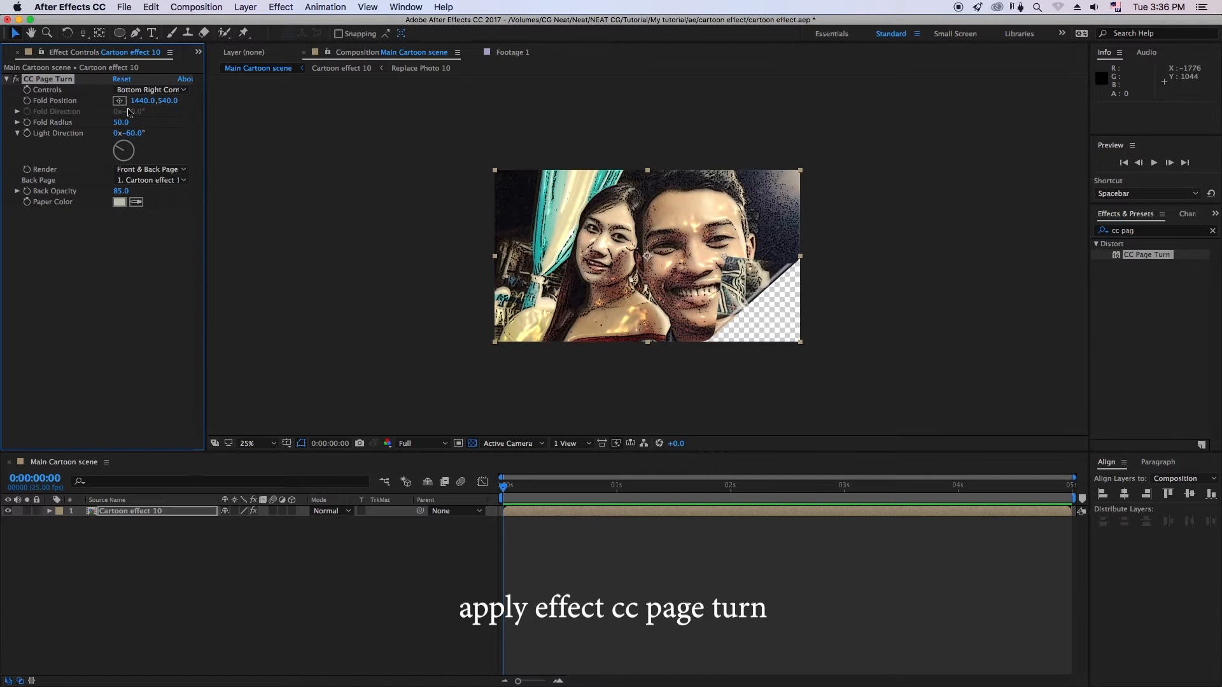
drag(169, 104, 61, 77)
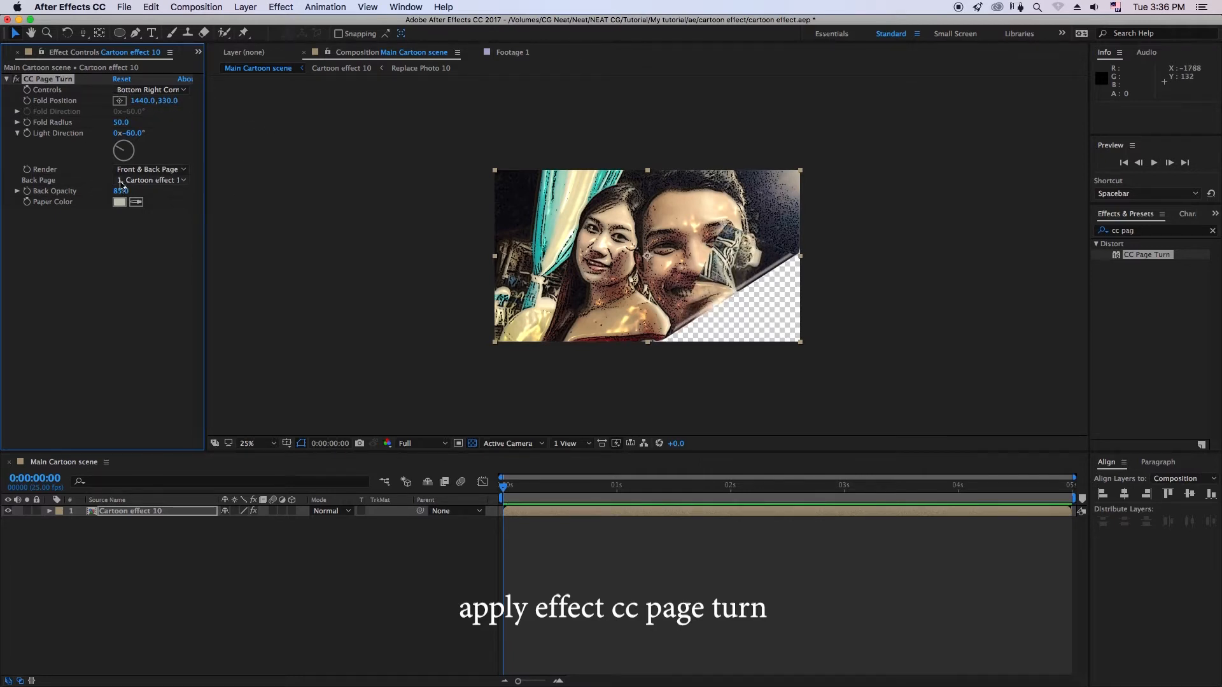
Step: Try the Back Page and Front Page render options of CC Page Turn and restore Front & Back Page
click(134, 182)
click(138, 170)
click(139, 170)
click(141, 170)
click(143, 171)
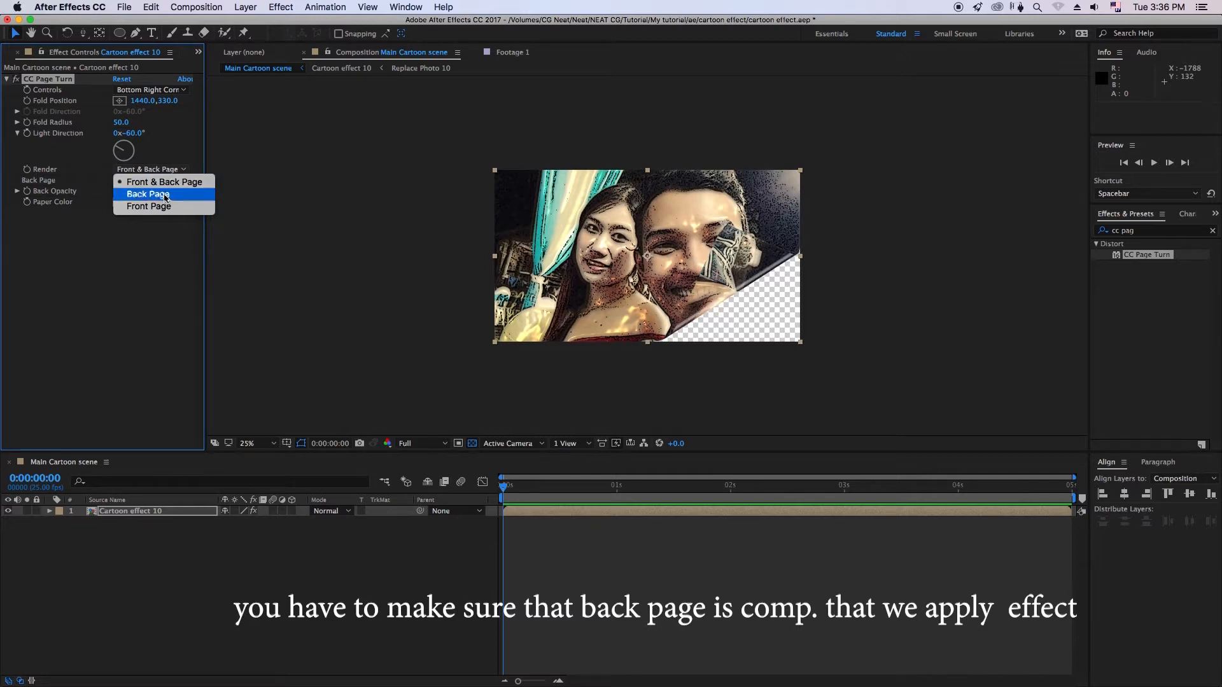
click(166, 194)
click(166, 170)
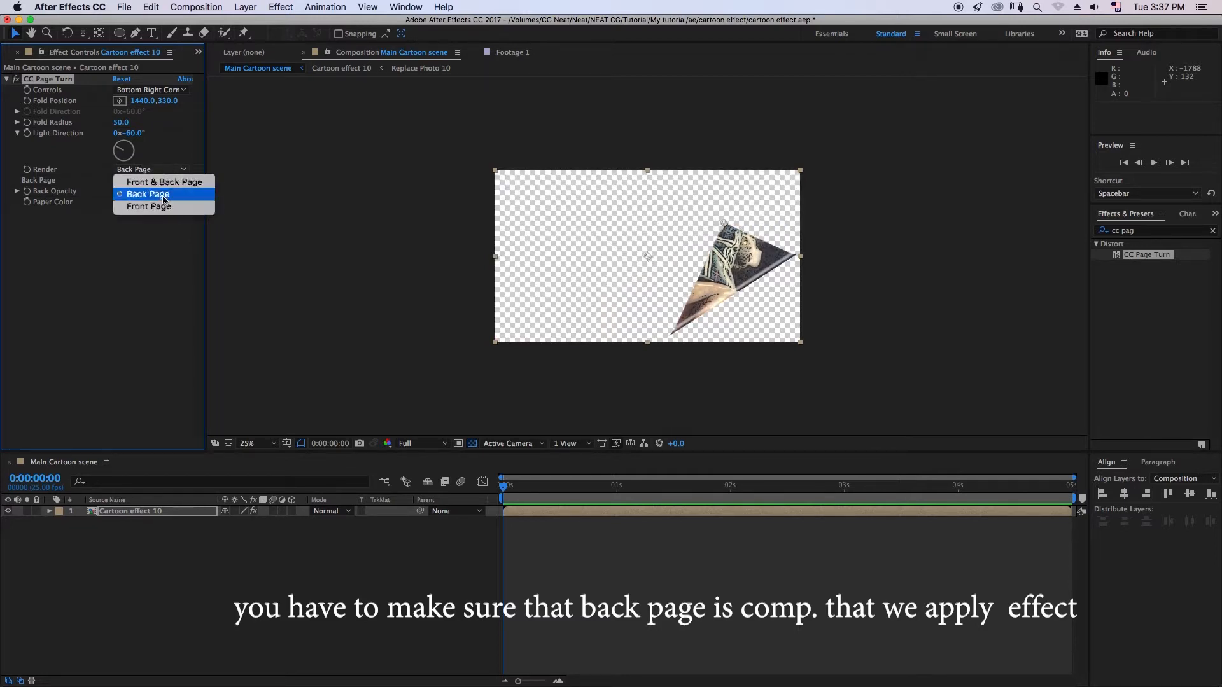
click(159, 209)
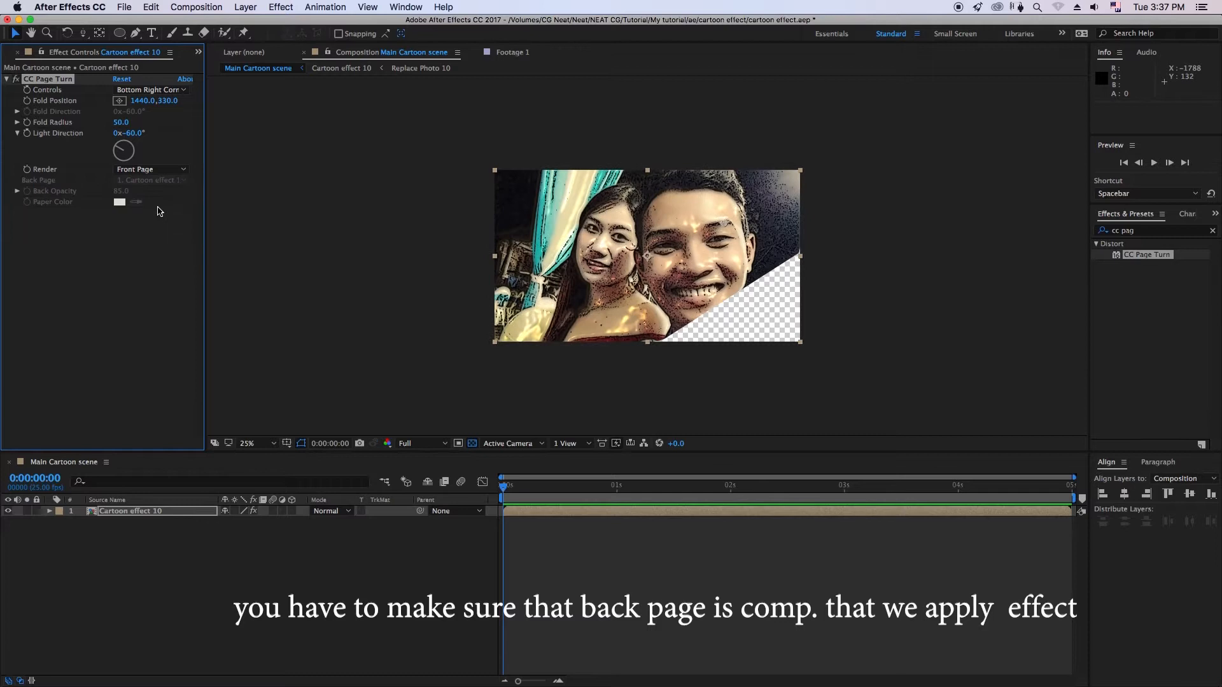
click(161, 170)
click(160, 183)
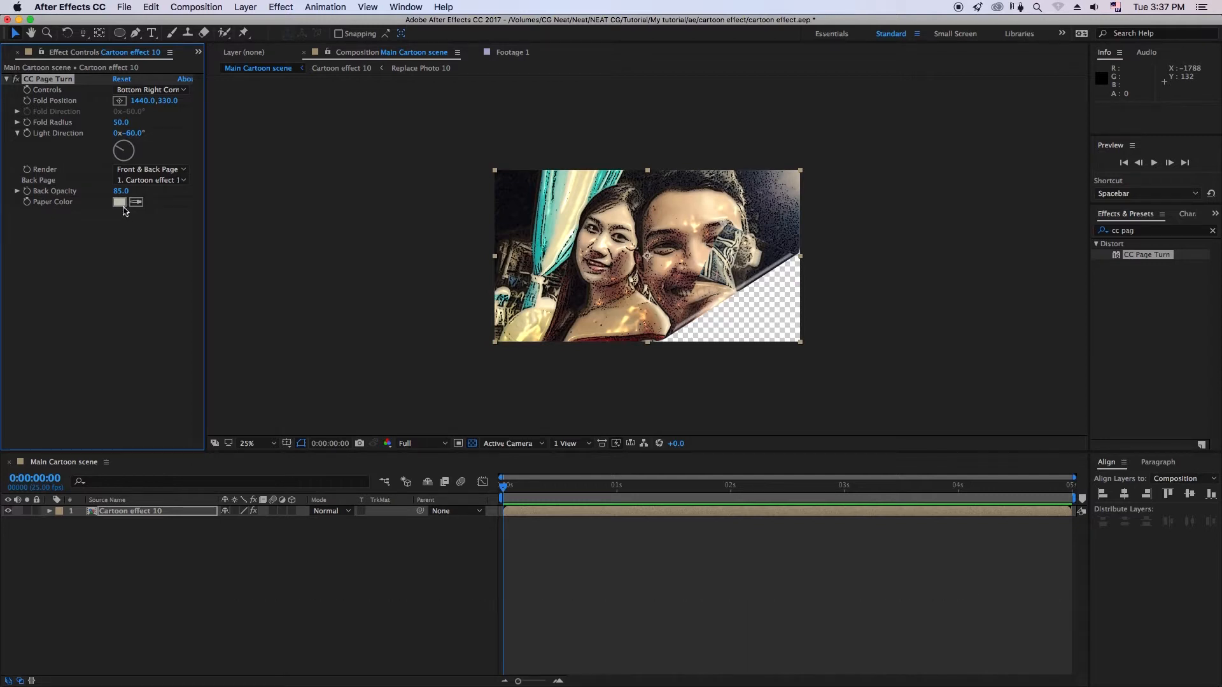
Step: Flatten the page by moving the fold position to about 1952, 1148, and keyframe it at 0:00:00:04
drag(172, 103, 119, 103)
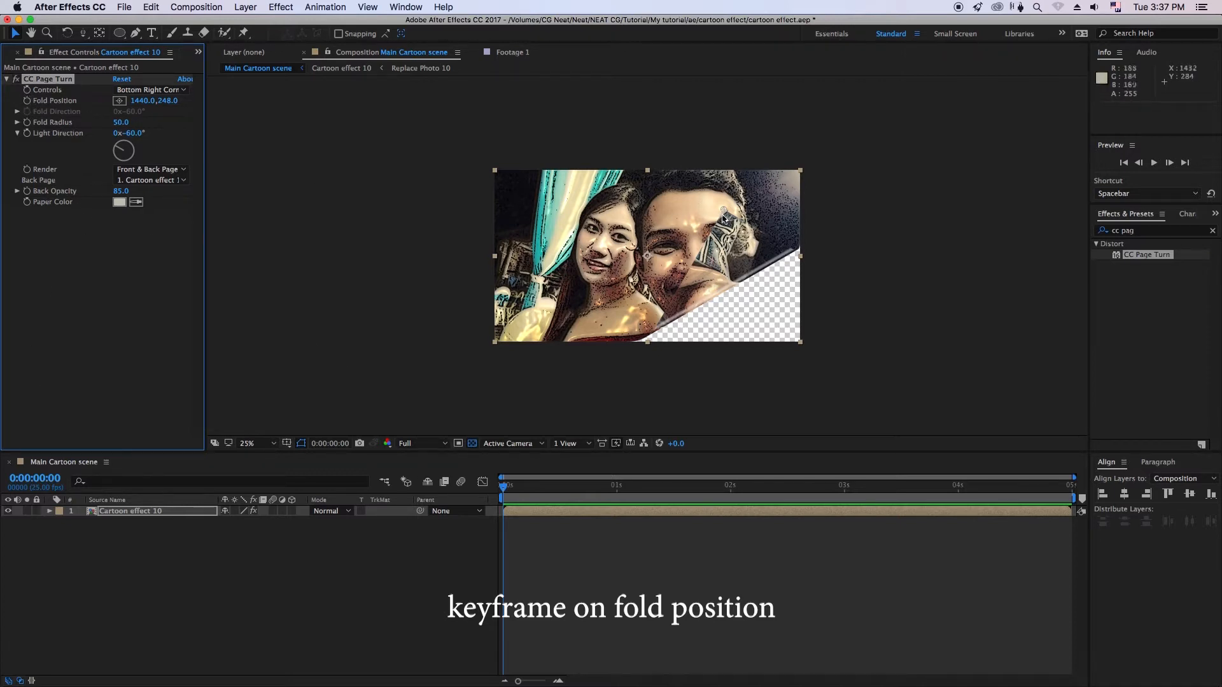
drag(727, 215, 807, 354)
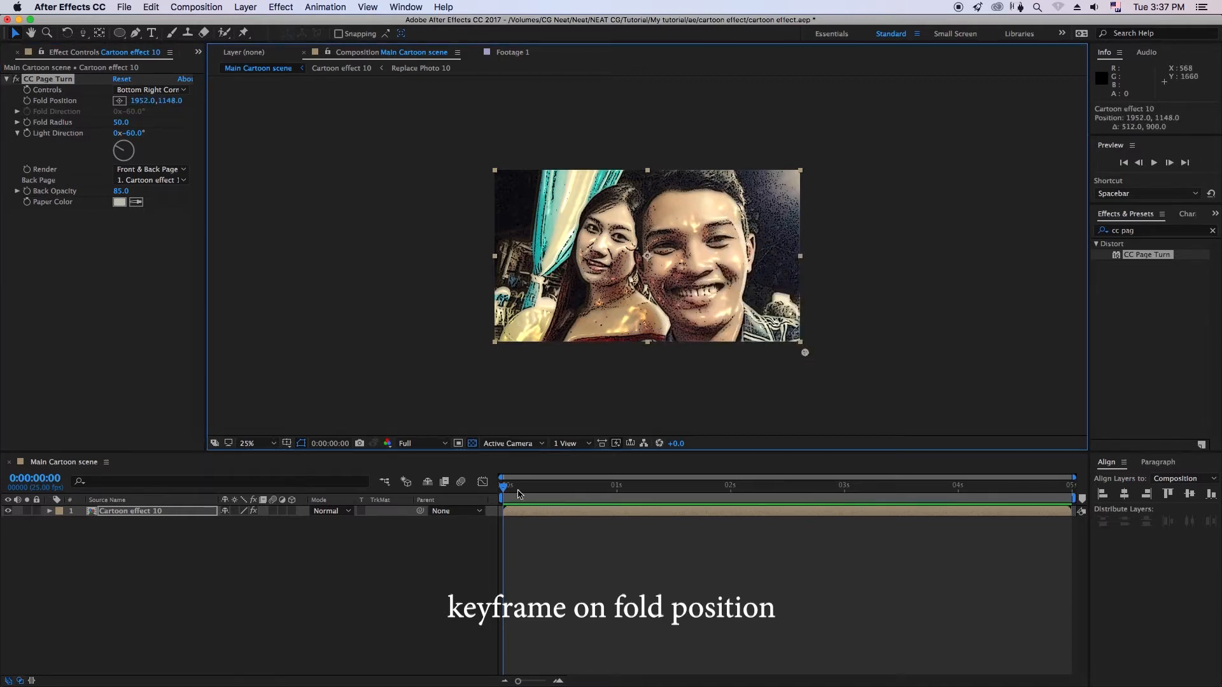
key(Page_Down)
key(Page_Down)
key(Page_Down)
key(Page_Down)
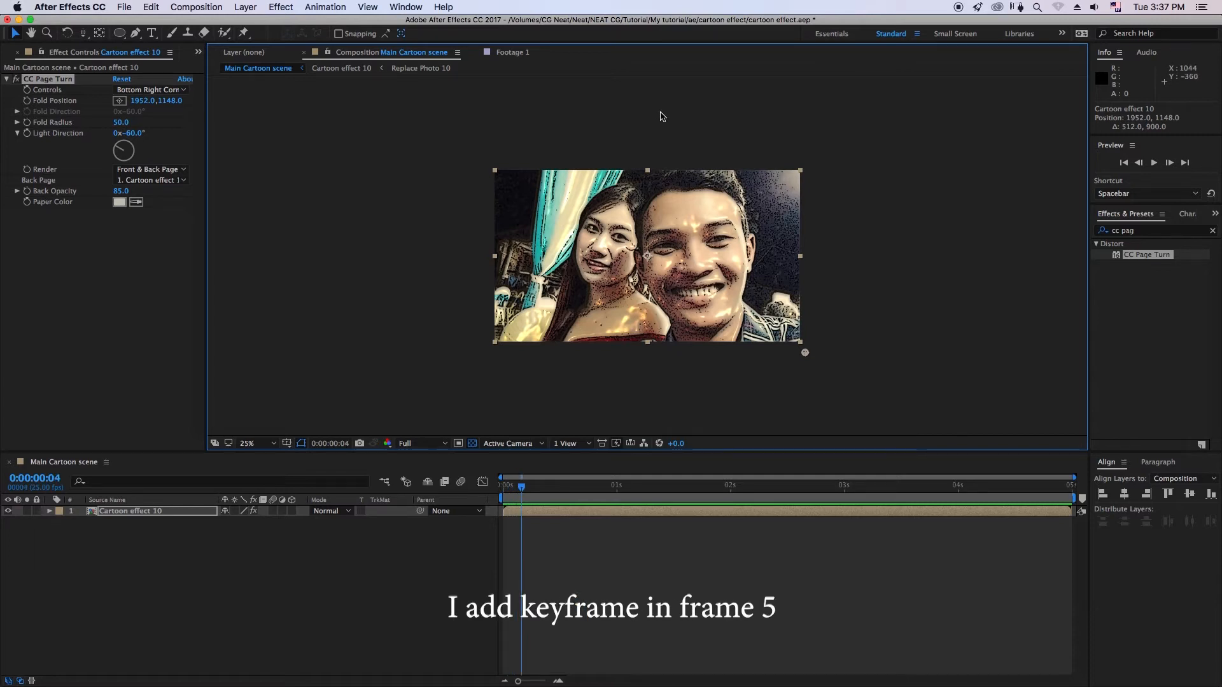
click(27, 101)
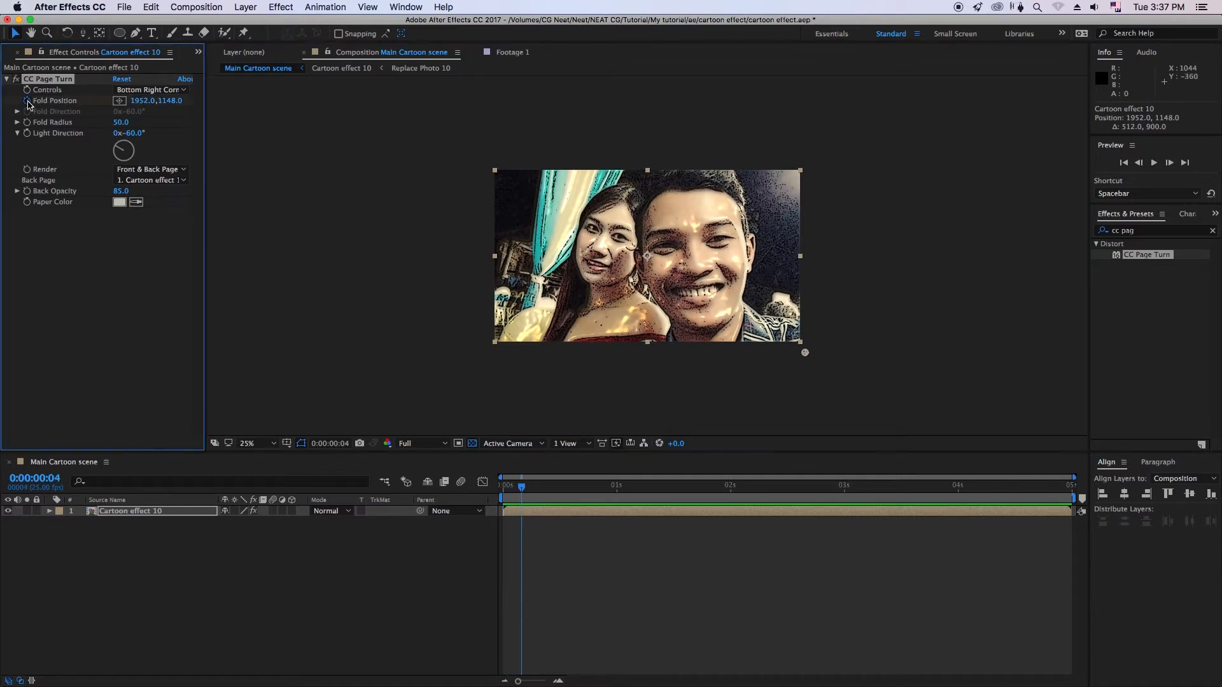
key(u)
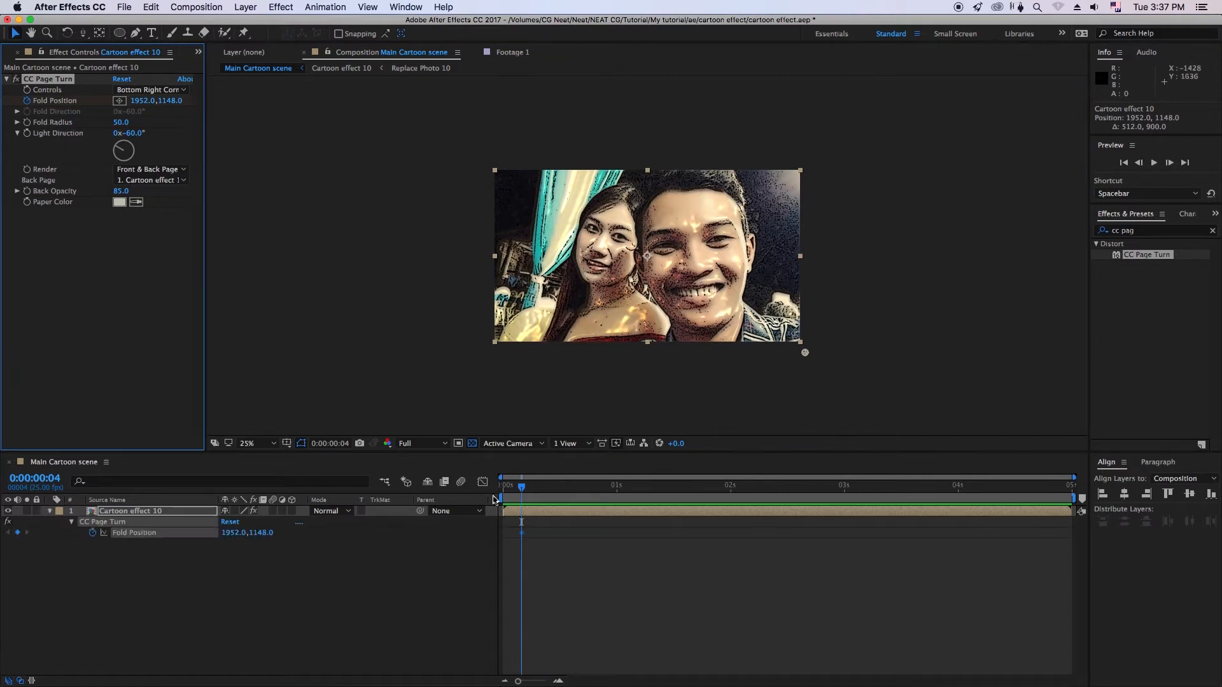
Step: At 0:00:00:00, move the fold position up to about 2096, -1076 so the page starts fully turned away
drag(522, 487, 501, 492)
drag(806, 353, 813, 83)
key(space)
drag(708, 173, 730, 243)
drag(837, 152, 851, 67)
Step: Apply Easy Ease to both Fold Position keyframes and preview the page turn
drag(541, 541, 513, 524)
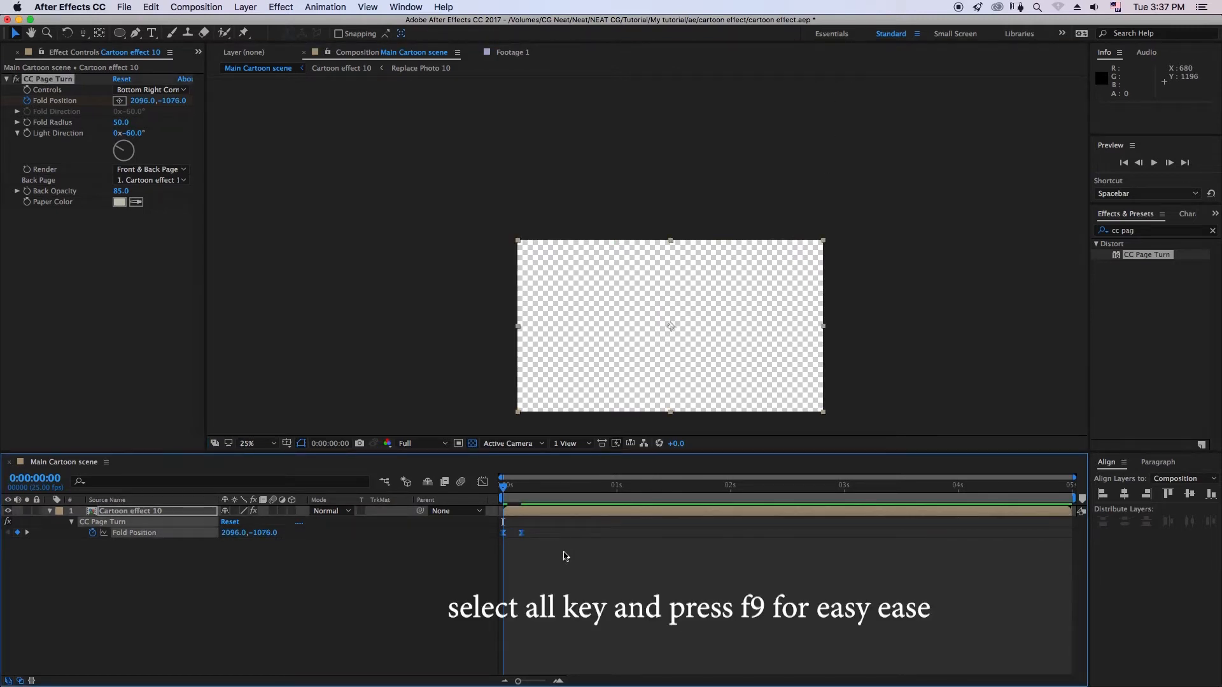
key(space)
key(space)
key(space)
key(space)
Step: Find the Drop Shadow effect and apply it to the Cartoon effect 10 layer
key(super+5)
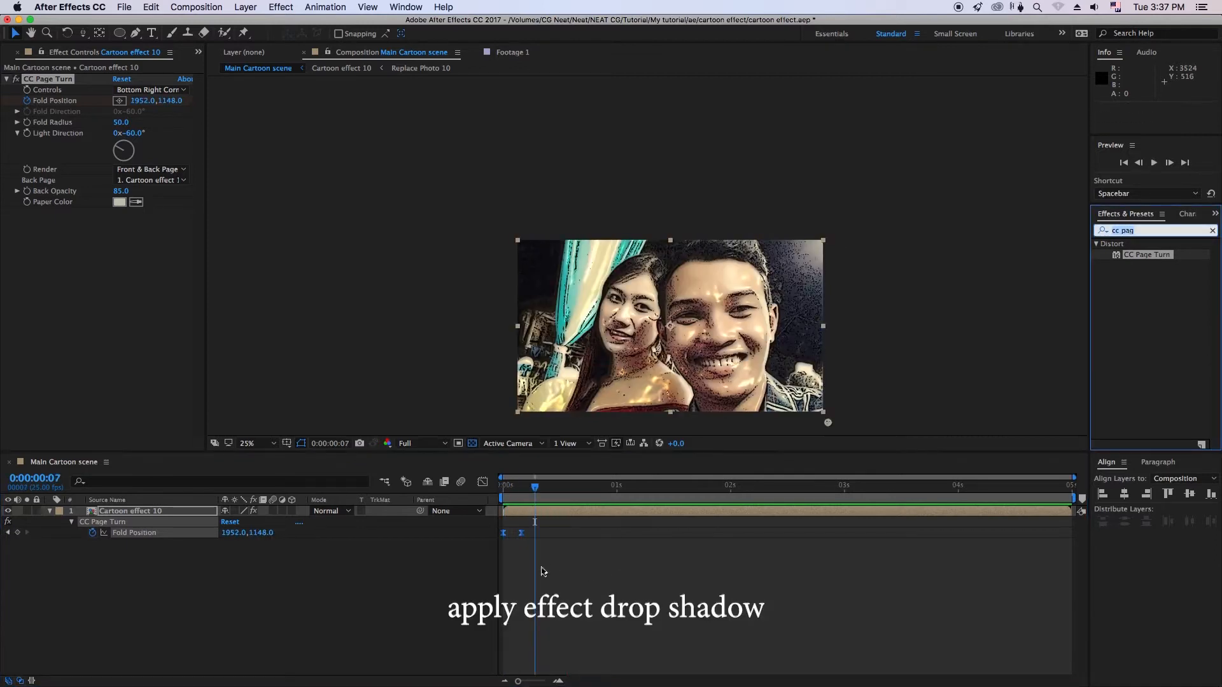
text(drop sha)
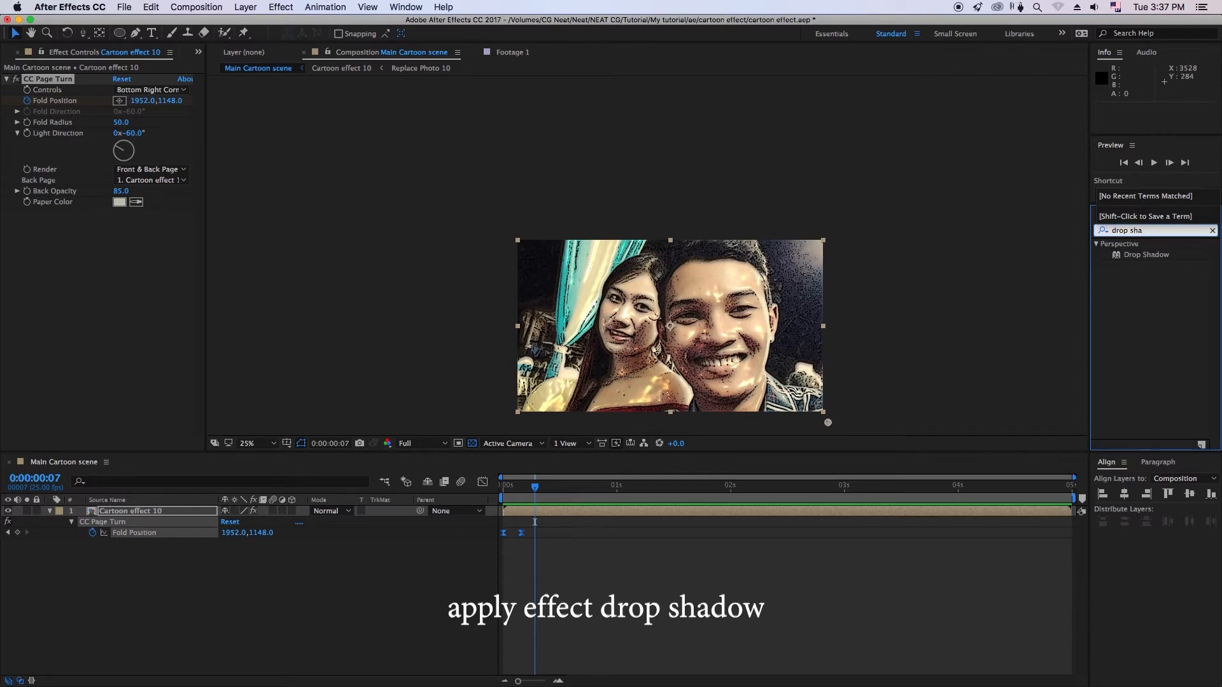
drag(1146, 255, 130, 511)
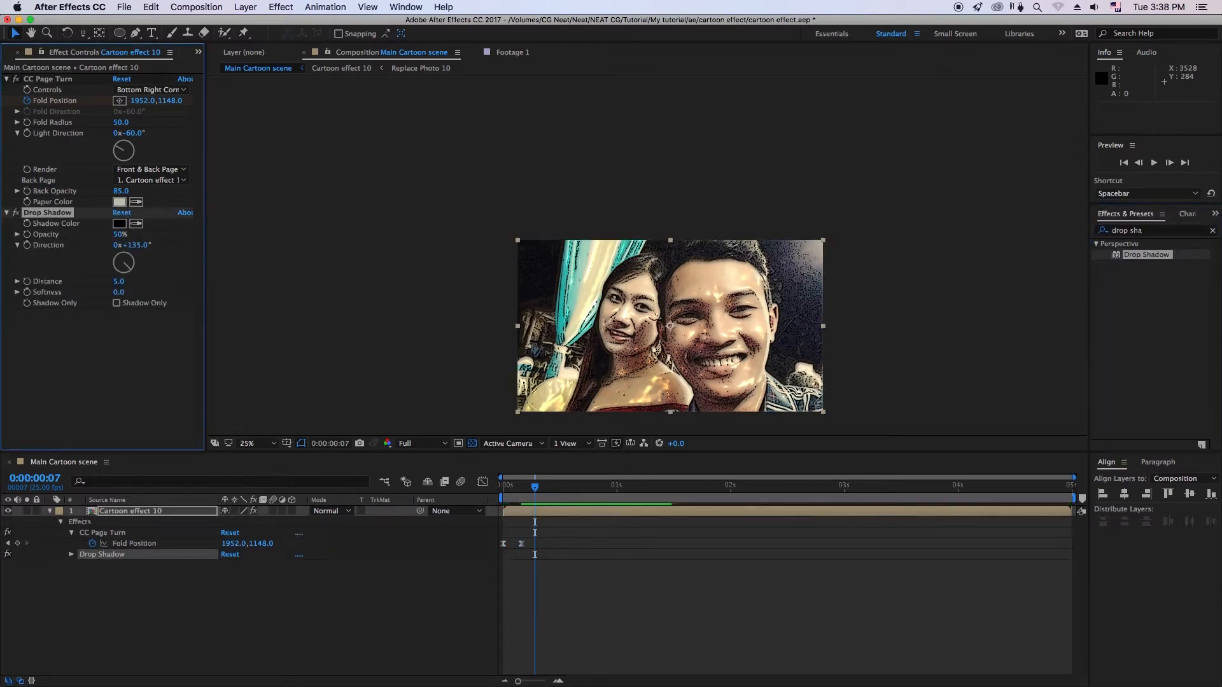
Step: Set the Drop Shadow distance on Cartoon effect 10 to 10
drag(534, 486, 507, 486)
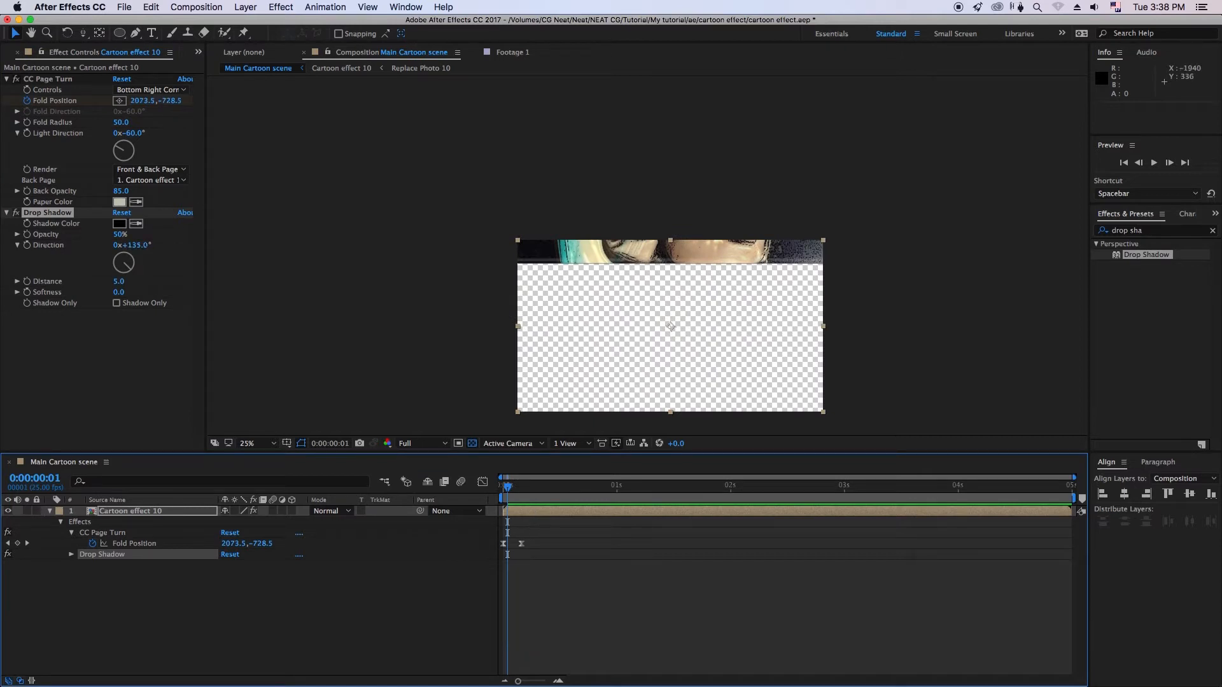
click(119, 281)
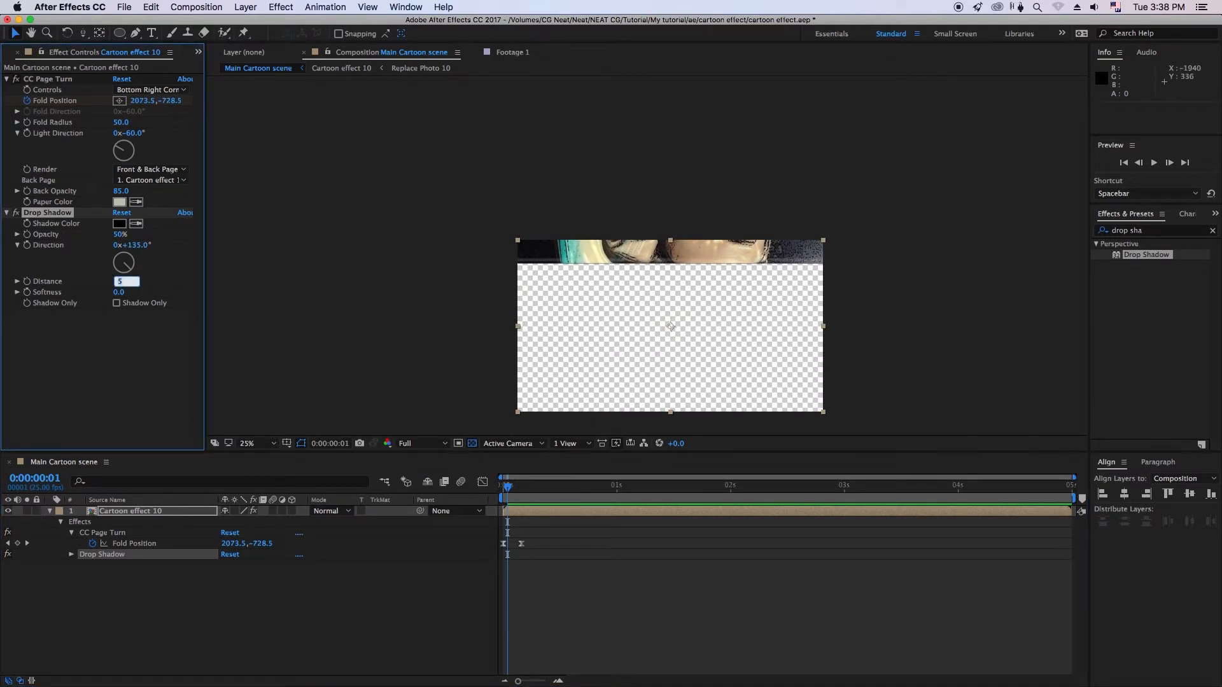
click(481, 590)
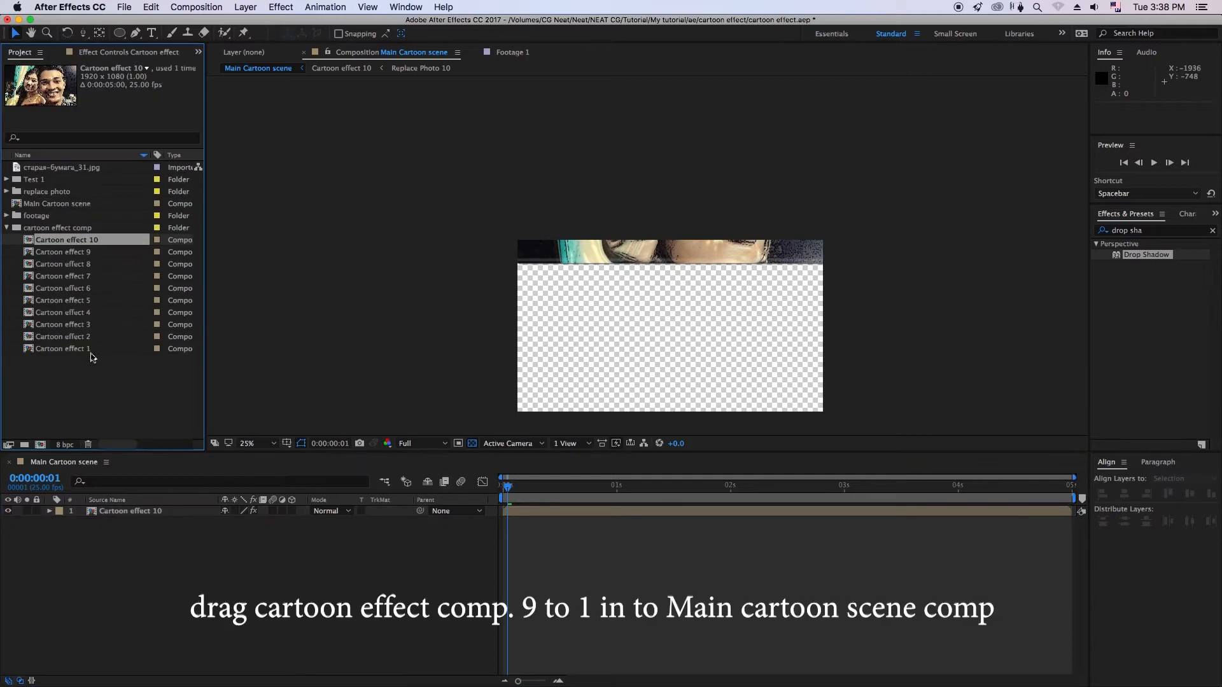
Step: Add the Cartoon effect 9 and Cartoon effect 8 compositions above Cartoon effect 10 in the Main Cartoon scene timeline
key(Down)
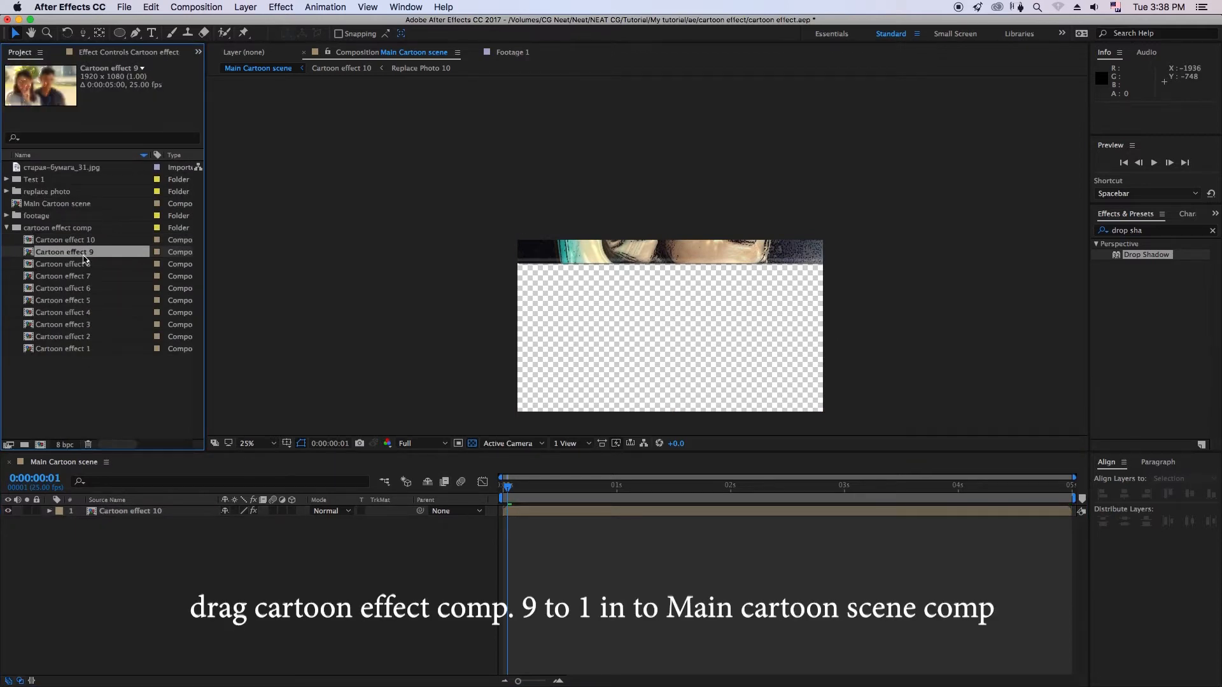
drag(123, 485, 121, 510)
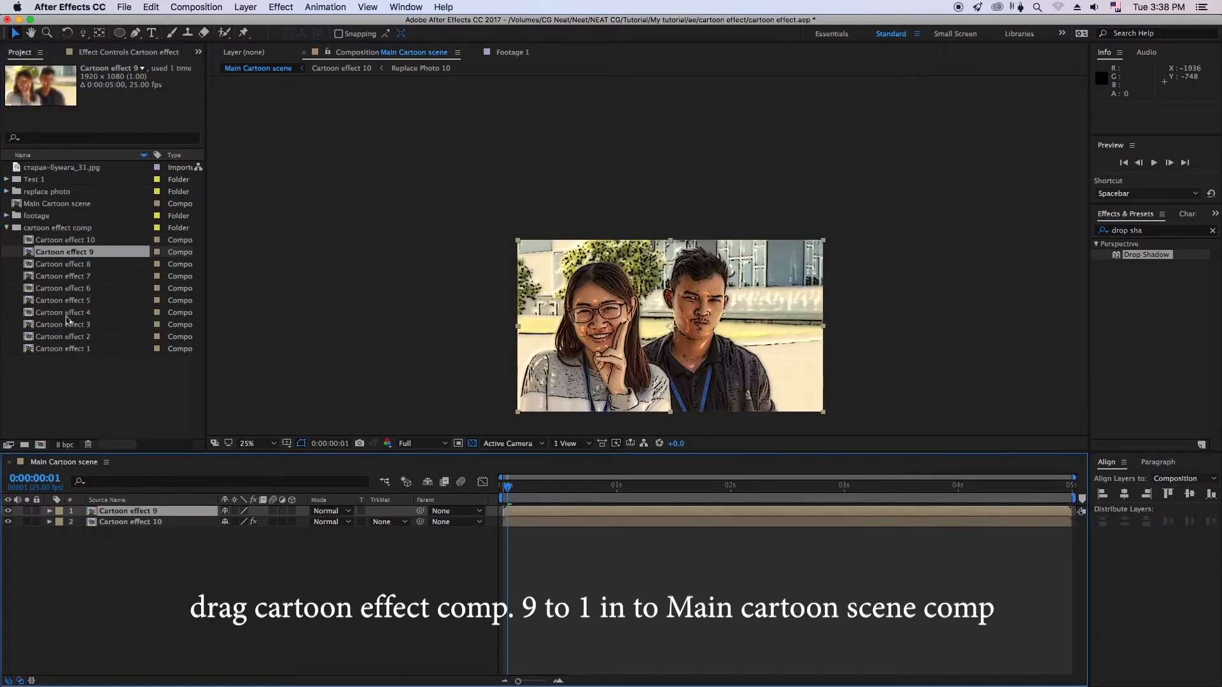
click(78, 267)
drag(77, 267, 140, 516)
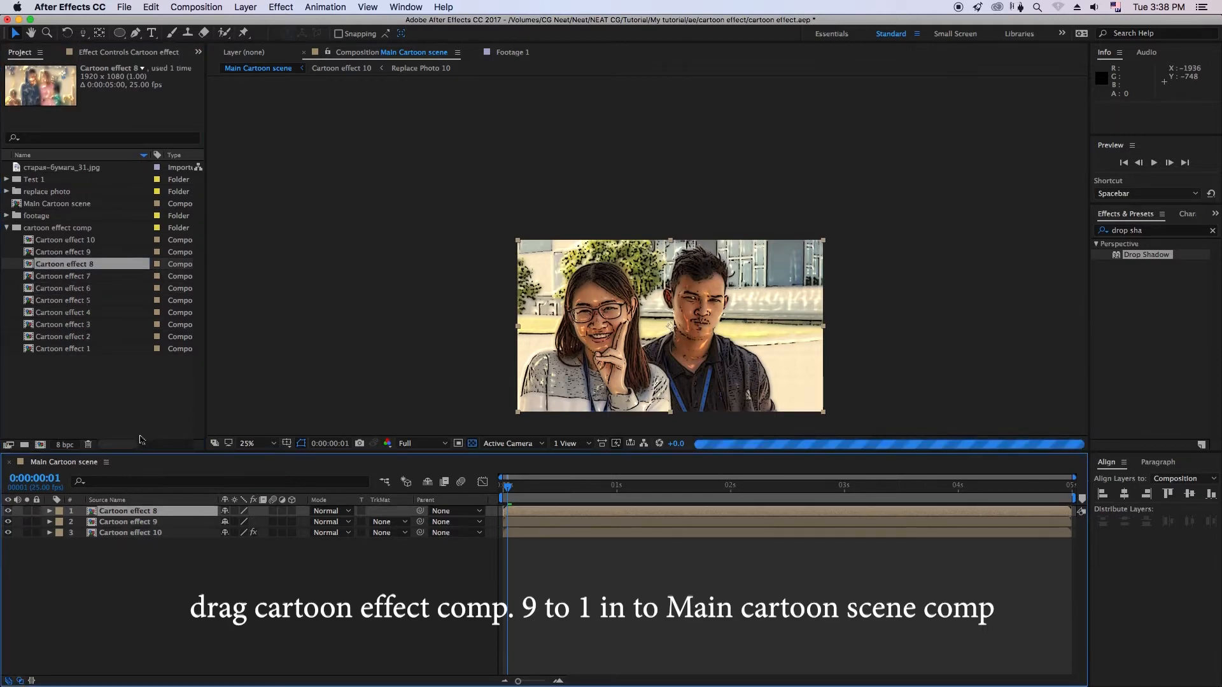
Step: Stack the Cartoon effect 7 through Cartoon effect 1 compositions in descending order above Cartoon effect 8 in the timeline
click(75, 277)
drag(74, 287, 145, 511)
click(74, 299)
drag(74, 289, 147, 511)
drag(74, 299, 111, 512)
drag(74, 324, 121, 436)
drag(86, 332, 143, 511)
drag(75, 337, 144, 513)
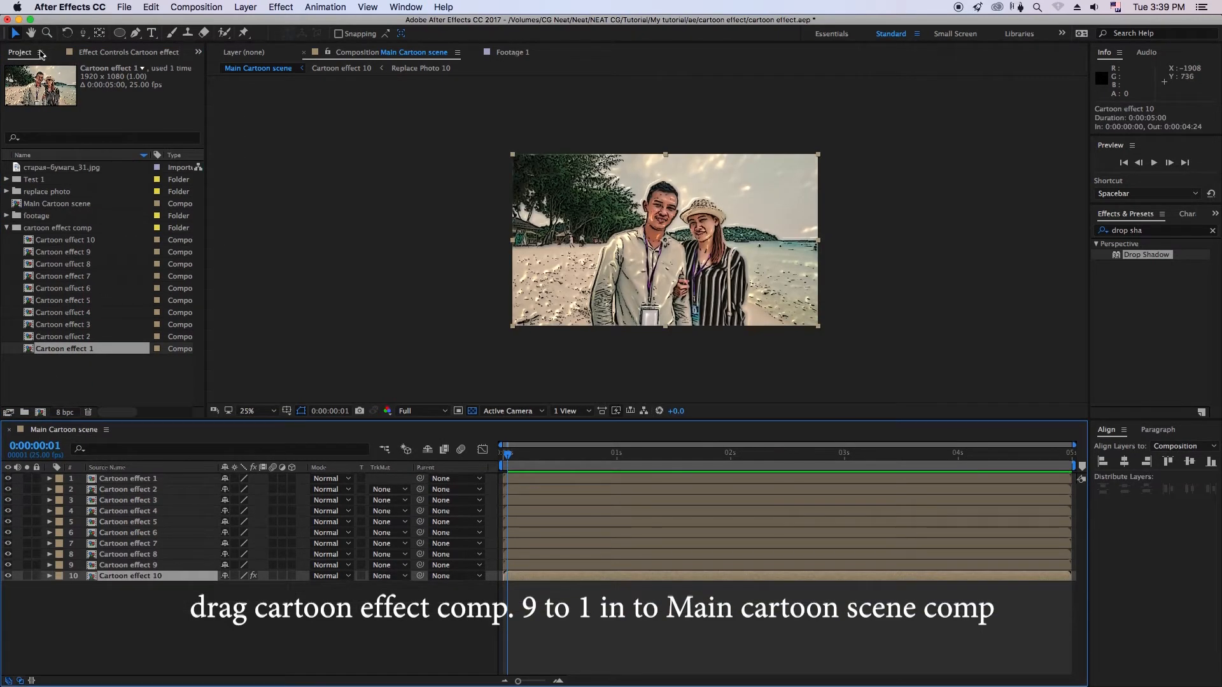
Step: Copy the CC Page Turn and Drop Shadow effects from the Cartoon effect 10 layer
click(116, 53)
click(64, 79)
shift+click(63, 89)
click(151, 7)
click(179, 85)
Step: Paste the copied effects onto the Cartoon effect 1 through Cartoon effect 9 layers at 0:00:00:00
click(153, 481)
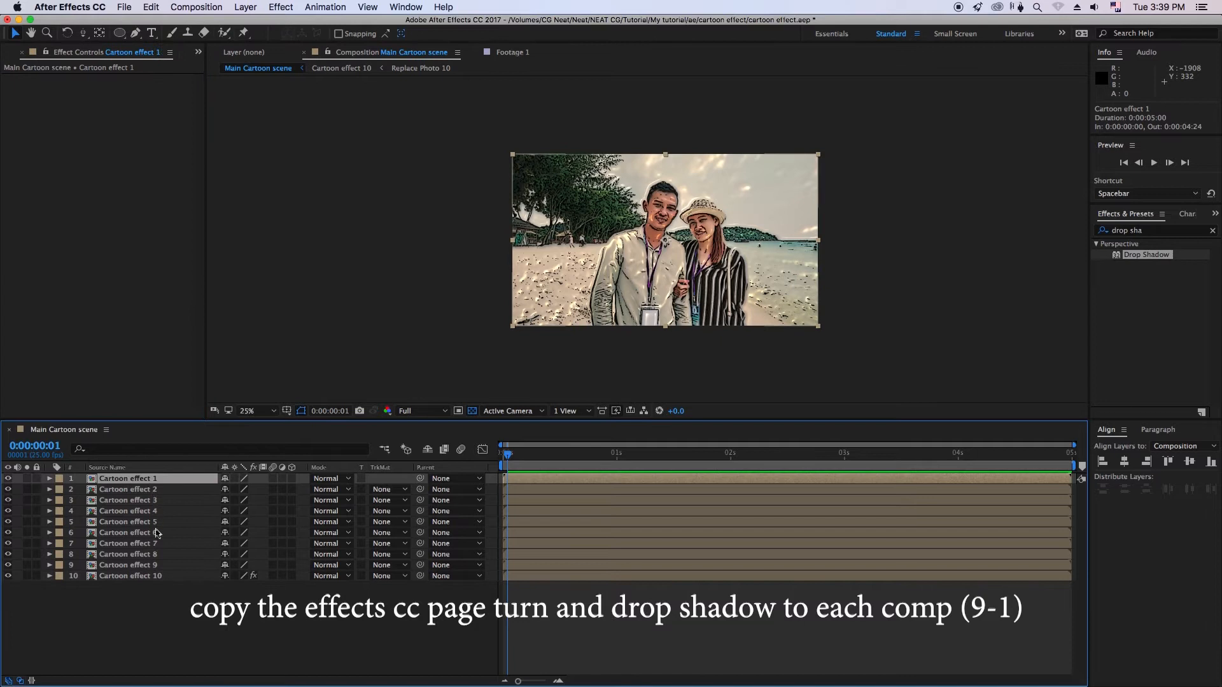
shift+click(162, 566)
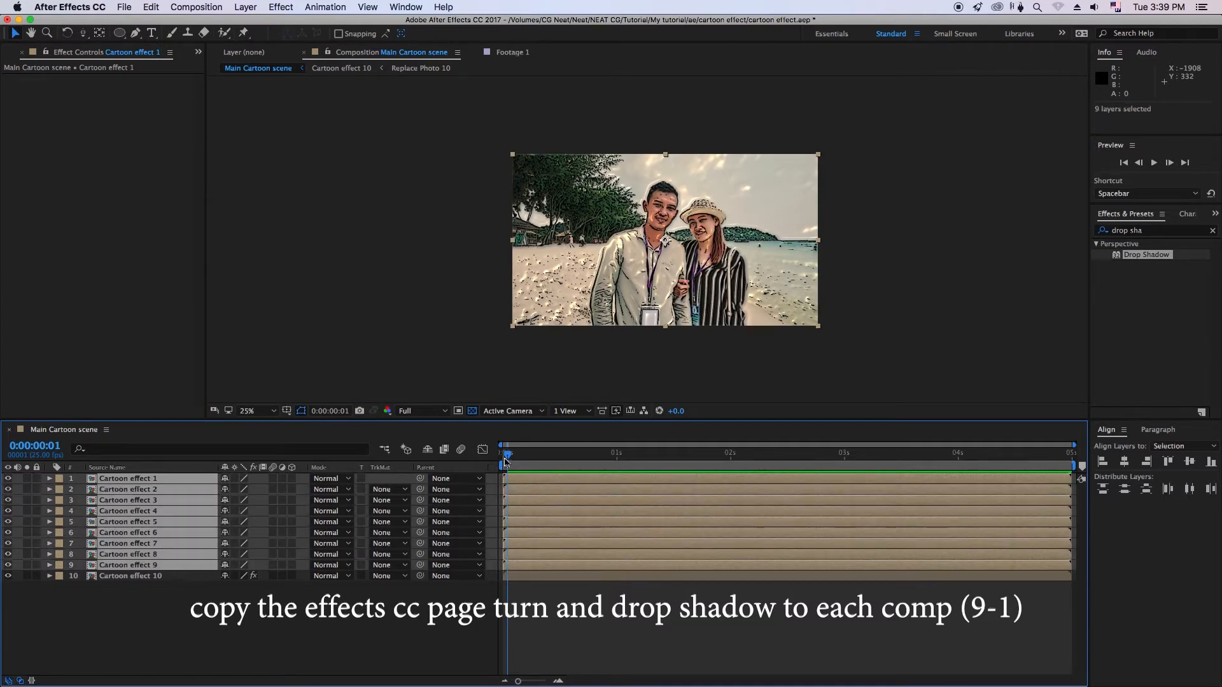
drag(507, 455, 504, 456)
click(151, 7)
click(156, 9)
click(154, 8)
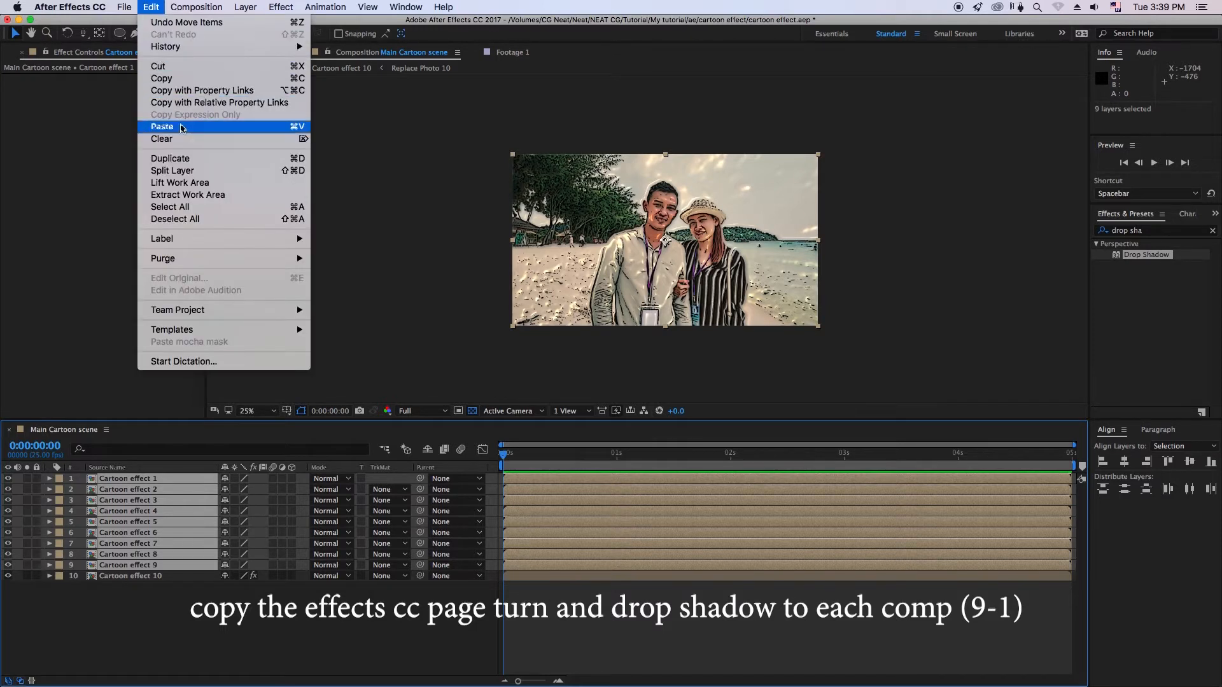
click(181, 127)
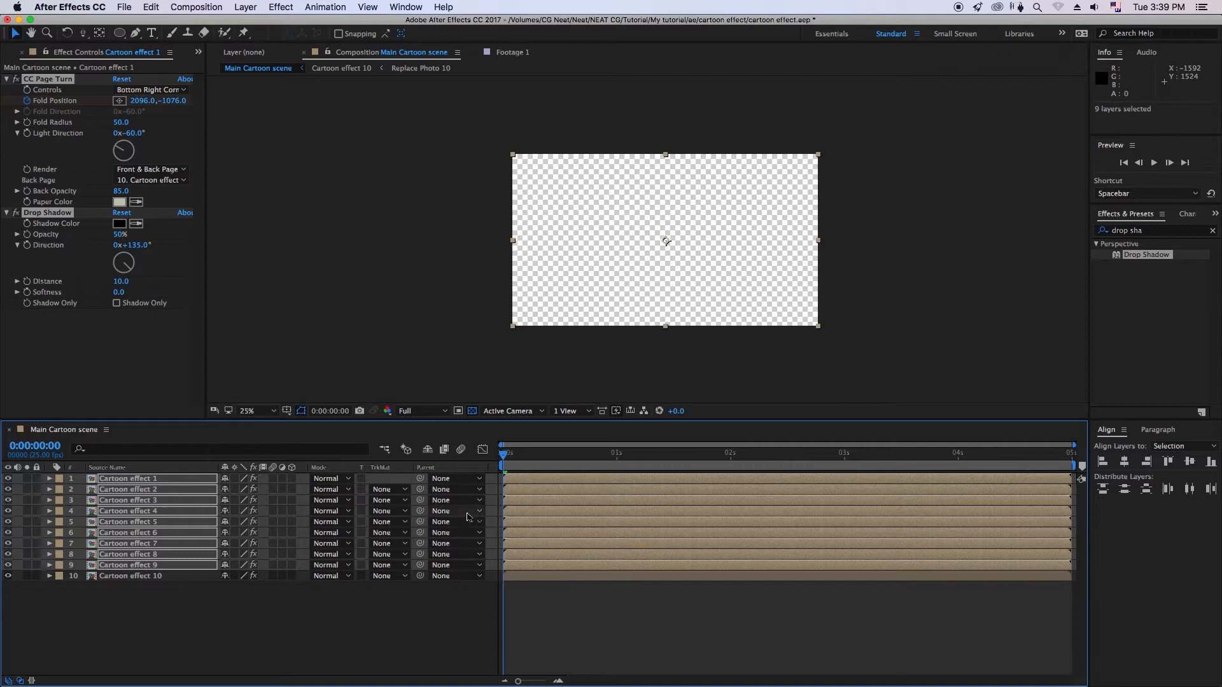
Step: Reveal and examine the keyframed Fold Position properties on all ten cartoon effect layers
key(u)
scroll(1070, 546, down, 5)
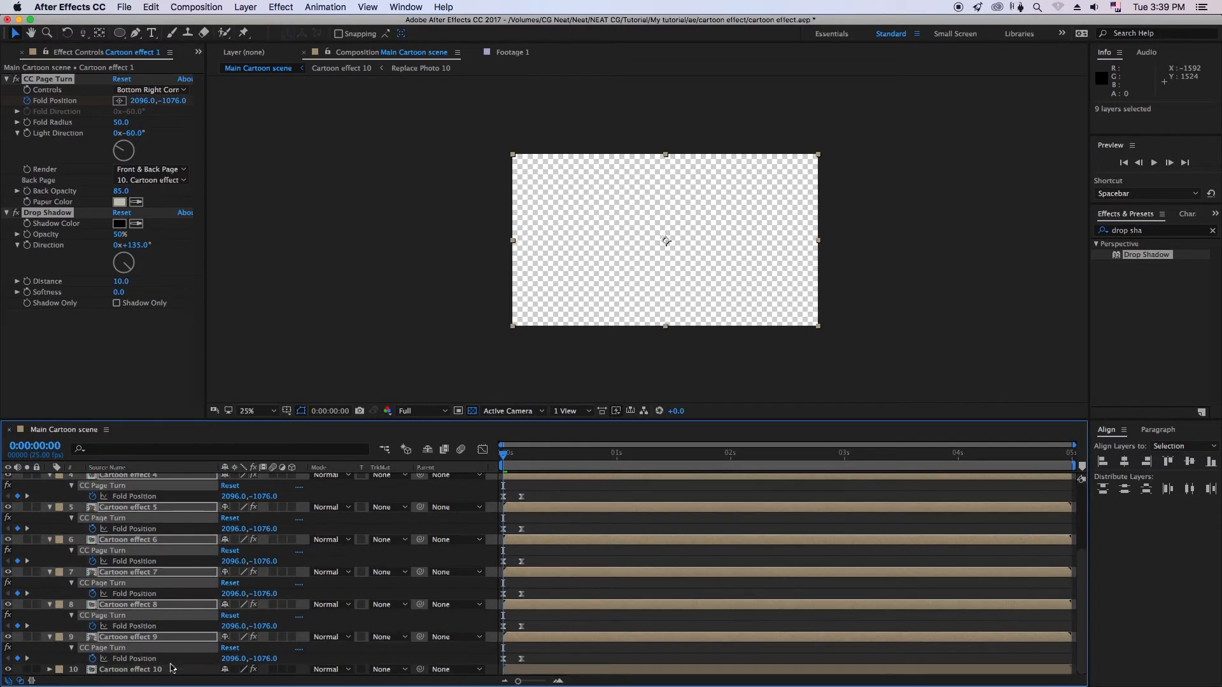
click(172, 669)
key(u)
drag(1083, 605, 1084, 520)
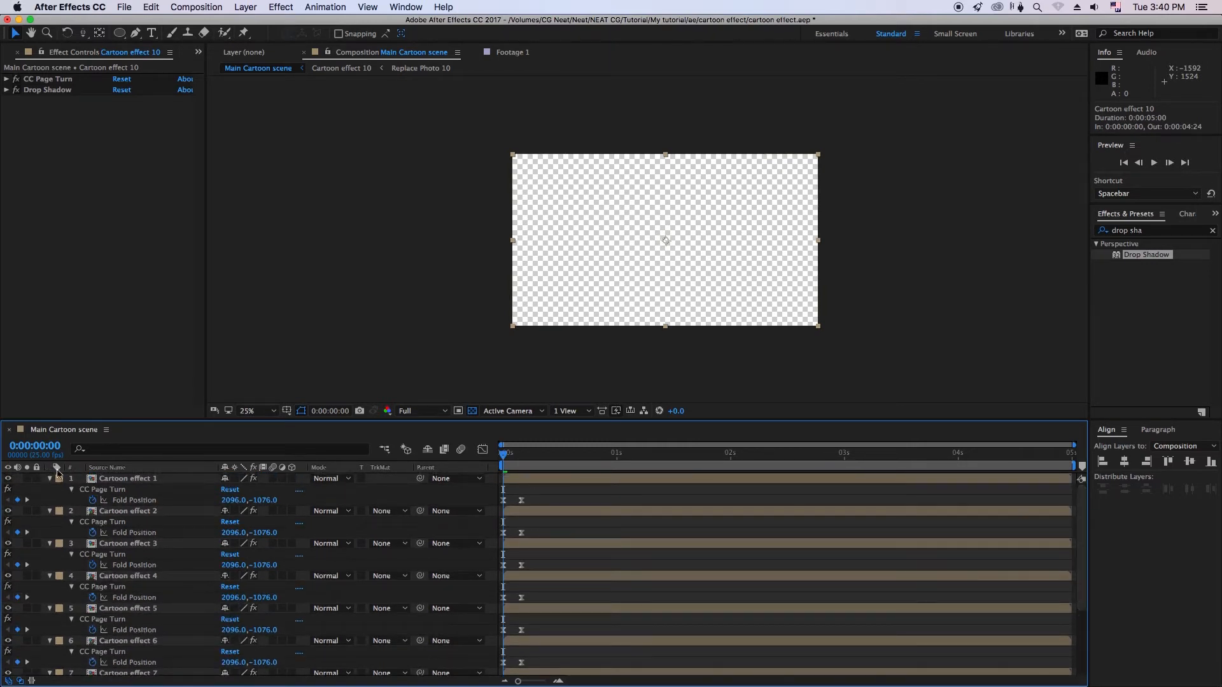
Step: Collapse the expanded properties of the cartoon effect layers in the timeline
click(50, 489)
click(50, 500)
click(49, 511)
click(50, 522)
click(50, 533)
click(50, 543)
click(49, 554)
click(50, 565)
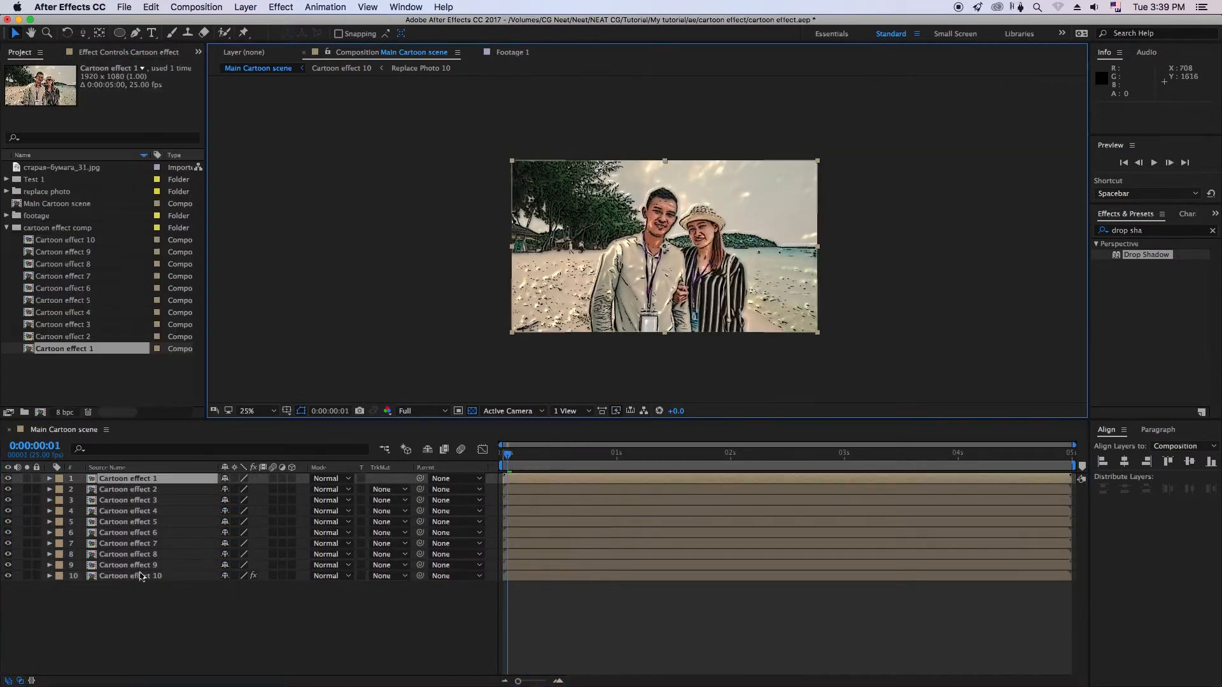
Step: Offset Cartoon effect 9 to start at 0:00:00:03 and Cartoon effect 8 to start at 0:00:00:06
click(192, 566)
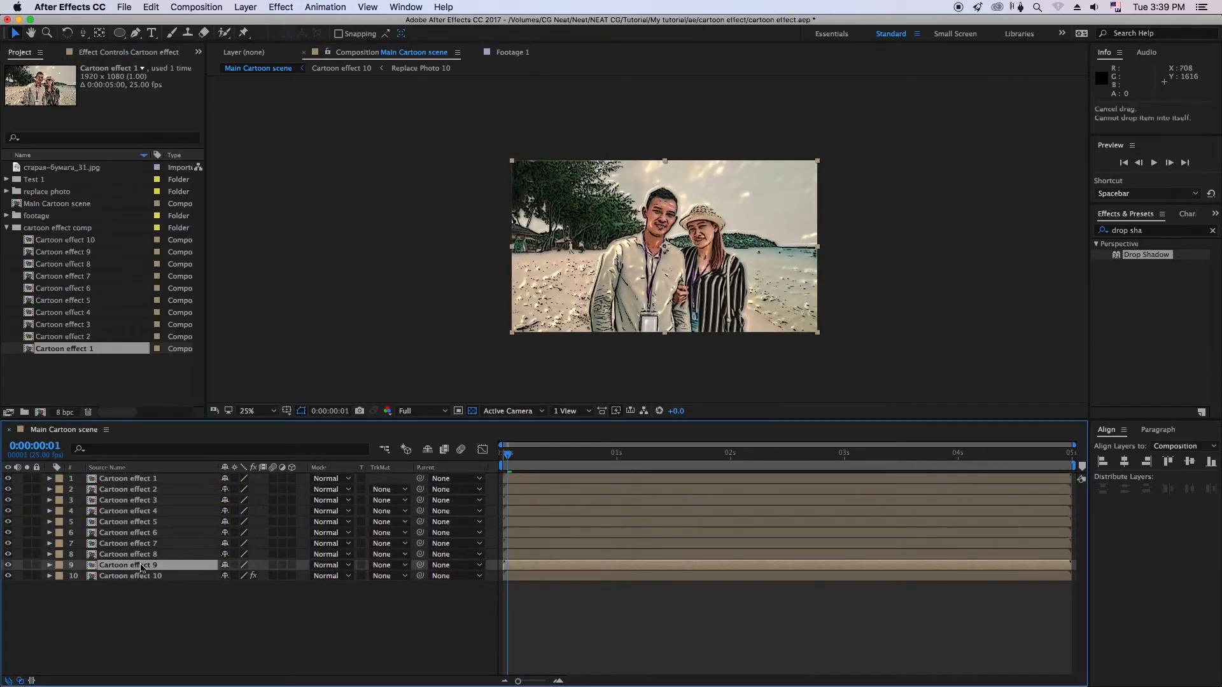
key(Page_Down)
key(Page_Down)
key(Page_Down)
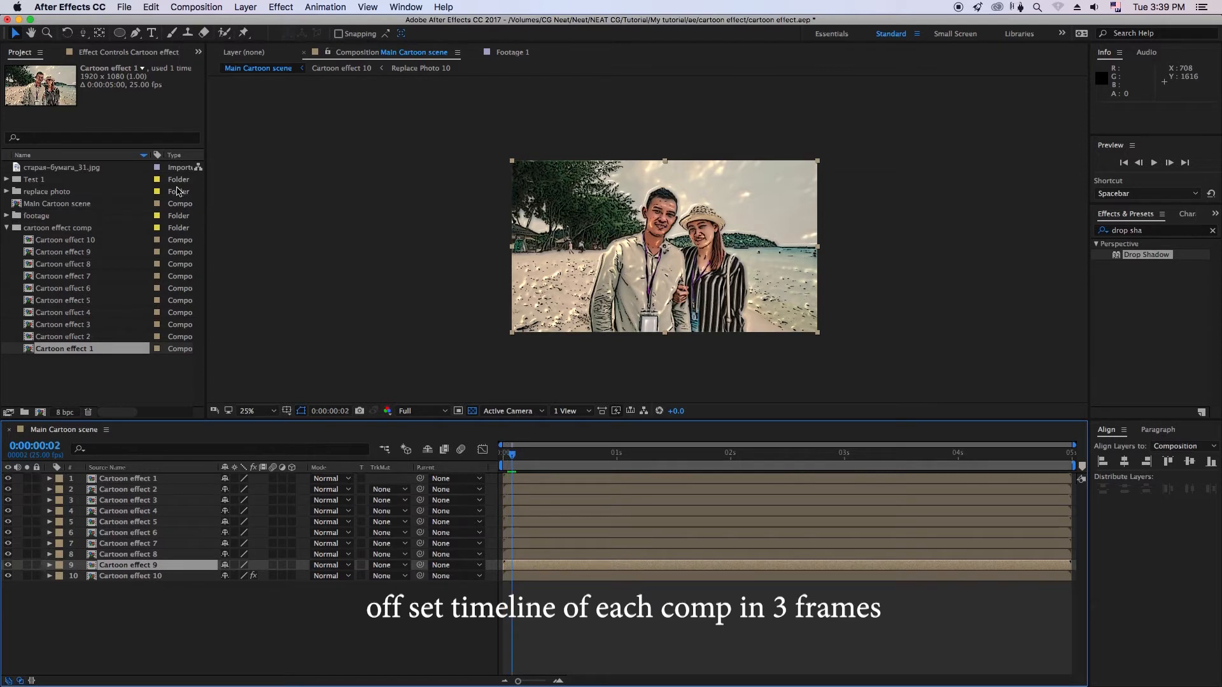
mouse_move(527, 568)
mouse_down()
mouse_move(549, 567)
mouse_move(538, 560)
mouse_up()
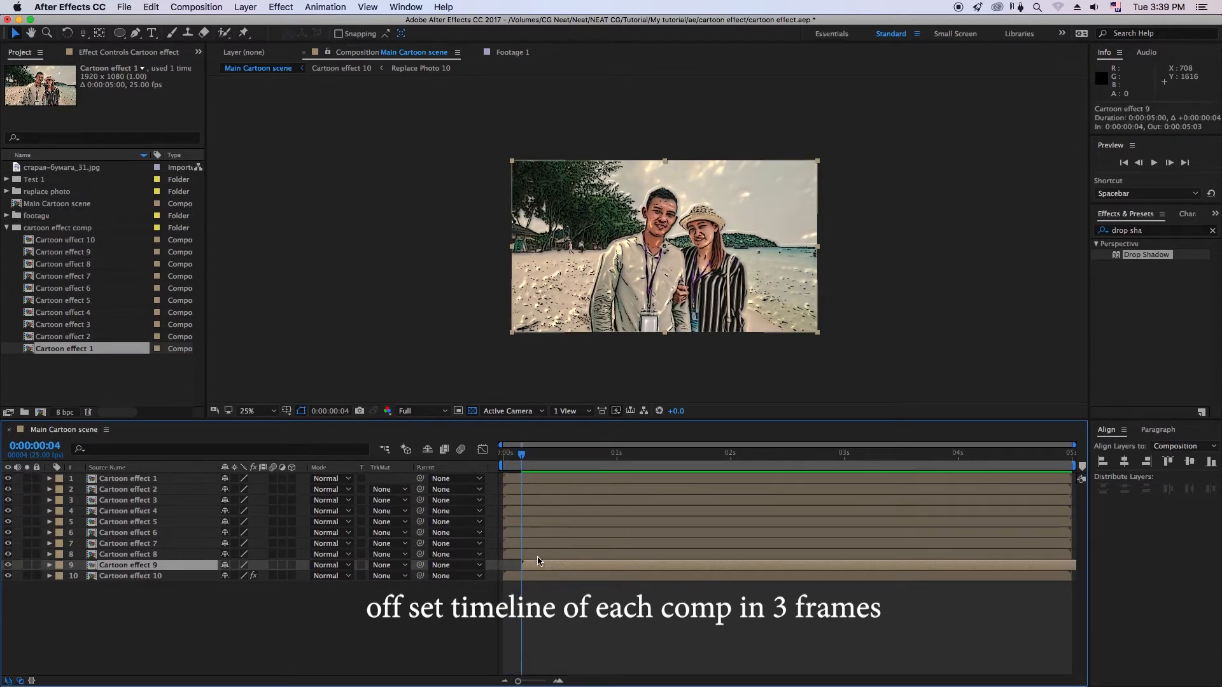
click(538, 556)
key(Page_Down)
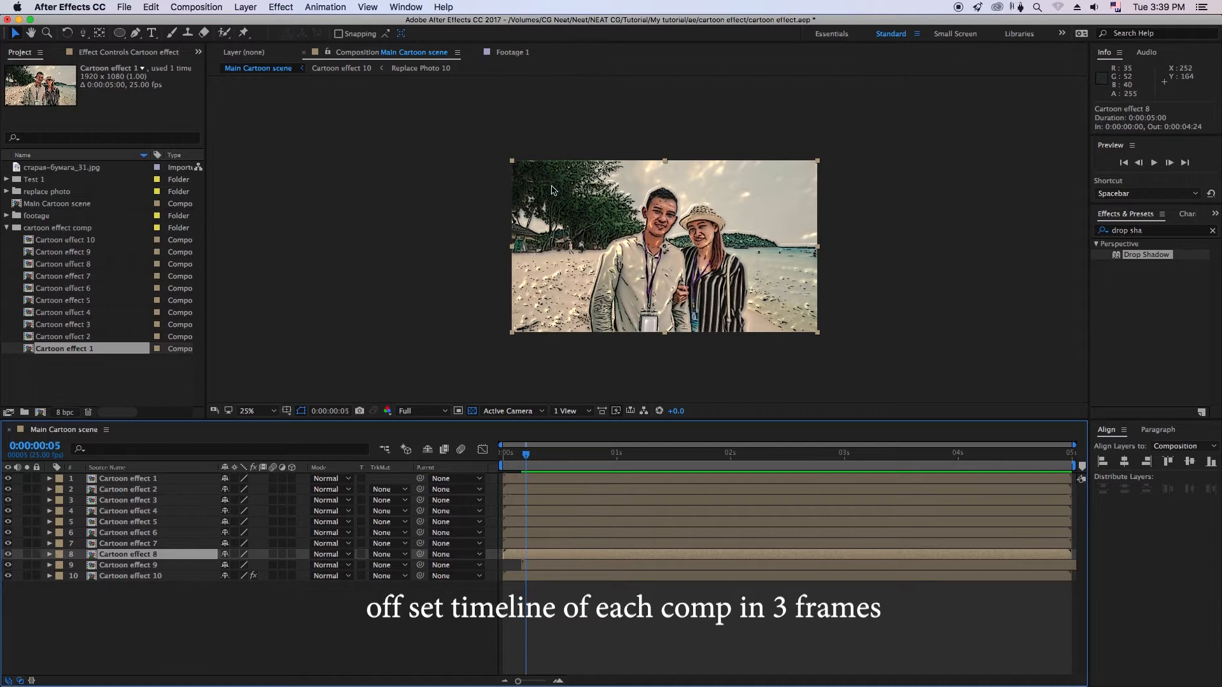
key(Page_Down)
key(Page_Down)
Step: Offset Cartoon effect 7 to start at 0:00:00:09 and Cartoon effect 6 to start at 0:00:00:12
click(541, 544)
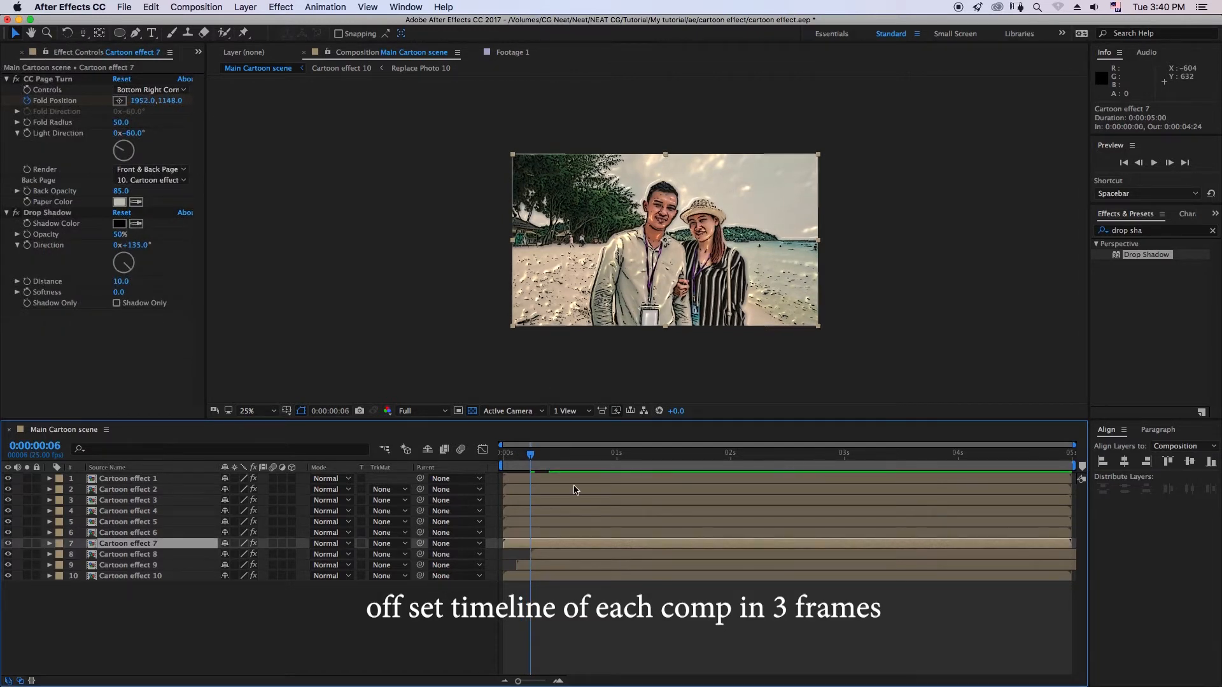
key(Page_Down)
key(Page_Down)
key(Page_Down)
key(bracketleft)
click(546, 533)
key(Page_Down)
key(Page_Down)
key(Page_Down)
key(bracketleft)
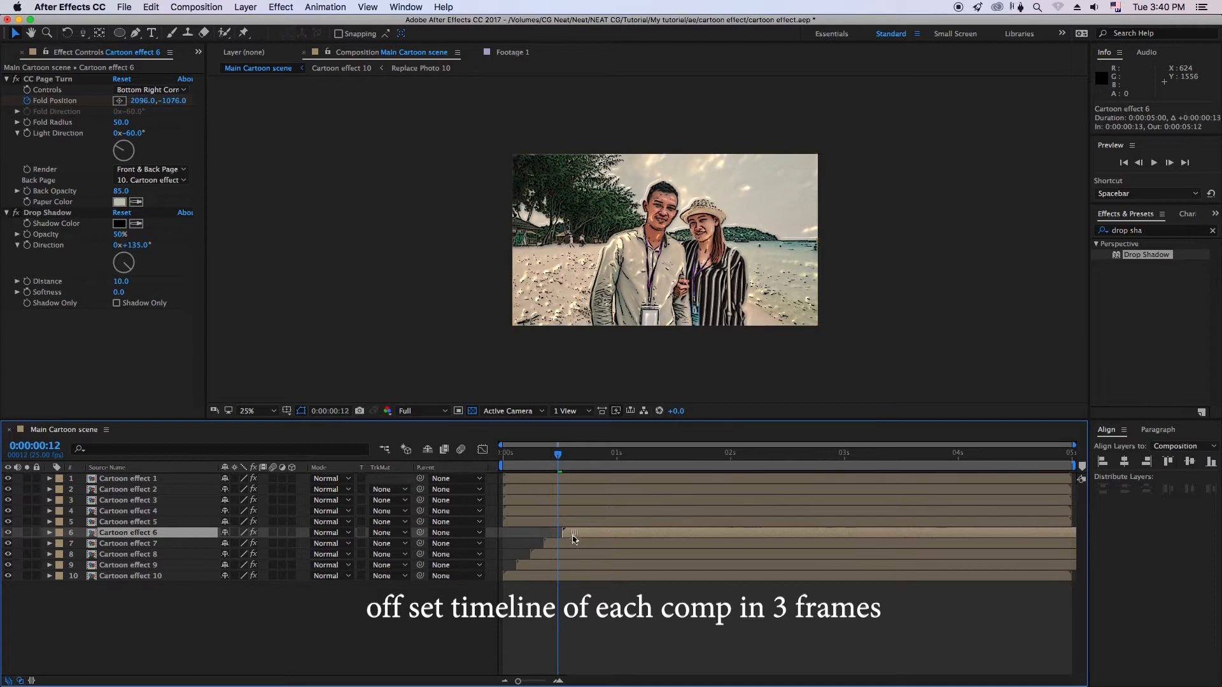
Step: Offset the Cartoon effect 5 layer to start at 0:00:00:15
click(560, 521)
key(Page_Down)
key(Page_Down)
key(Page_Down)
drag(527, 522, 655, 500)
Step: Offset Cartoon effect 4 to start at 0:00:00:18 and Cartoon effect 3 to start at 0:00:00:21
click(589, 511)
key(Page_Down)
key(Page_Down)
key(Page_Down)
click(606, 500)
key(Page_Down)
key(Page_Down)
key(Page_Down)
Step: Offset the Cartoon effect 2 layer to start three frames after Cartoon effect 3
click(657, 489)
key(Page_Down)
key(Page_Down)
key(Page_Down)
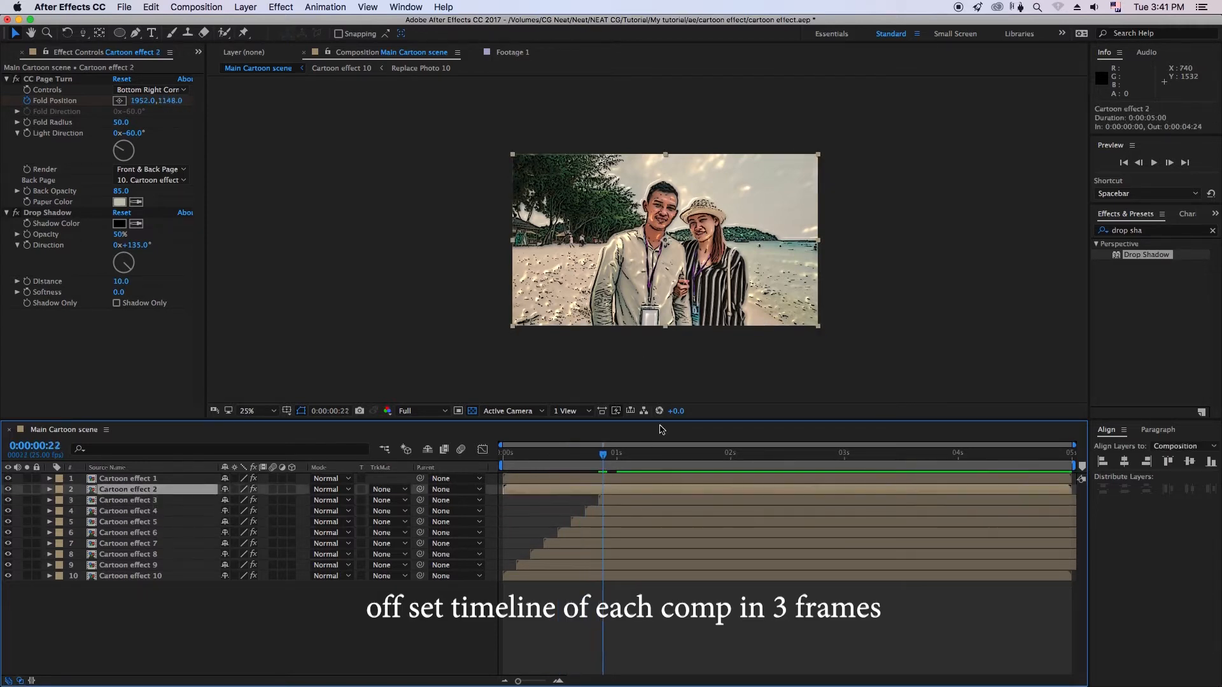
key(grave)
key(grave)
click(665, 491)
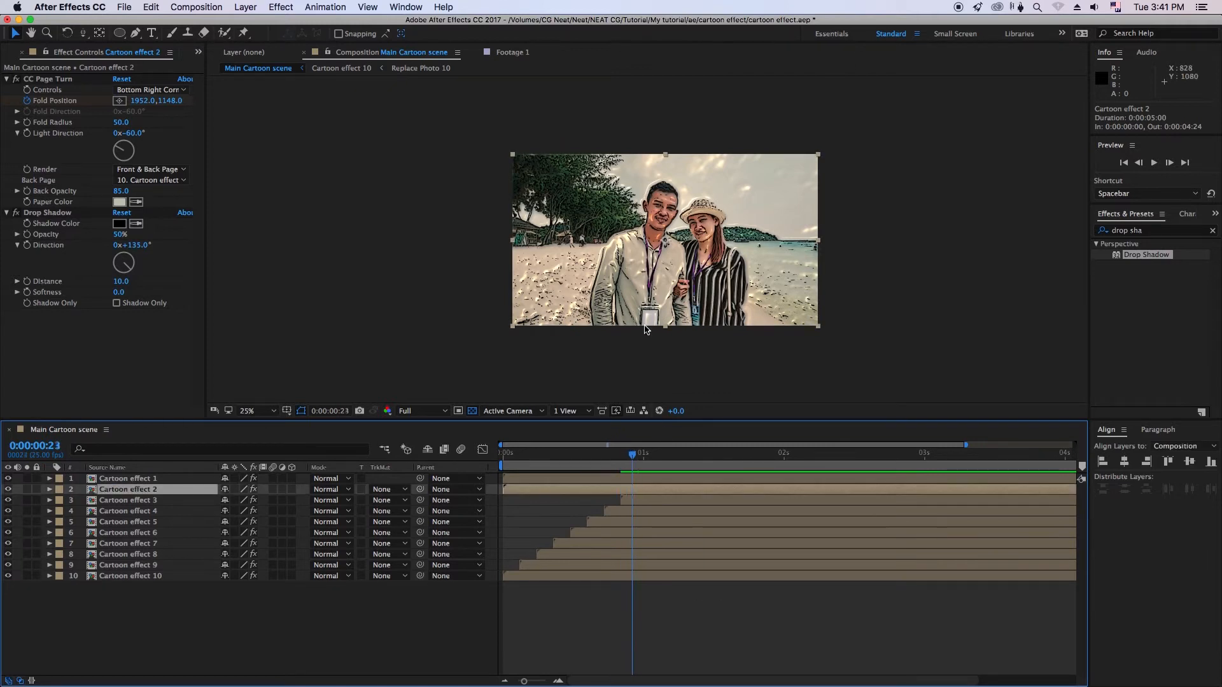
key(bracketleft)
Step: Offset the Cartoon effect 1 layer to start at 0:00:01:02, three frames after Cartoon effect 2
click(658, 478)
key(Page_Down)
key(Page_Down)
key(Page_Down)
drag(665, 476, 794, 478)
key(space)
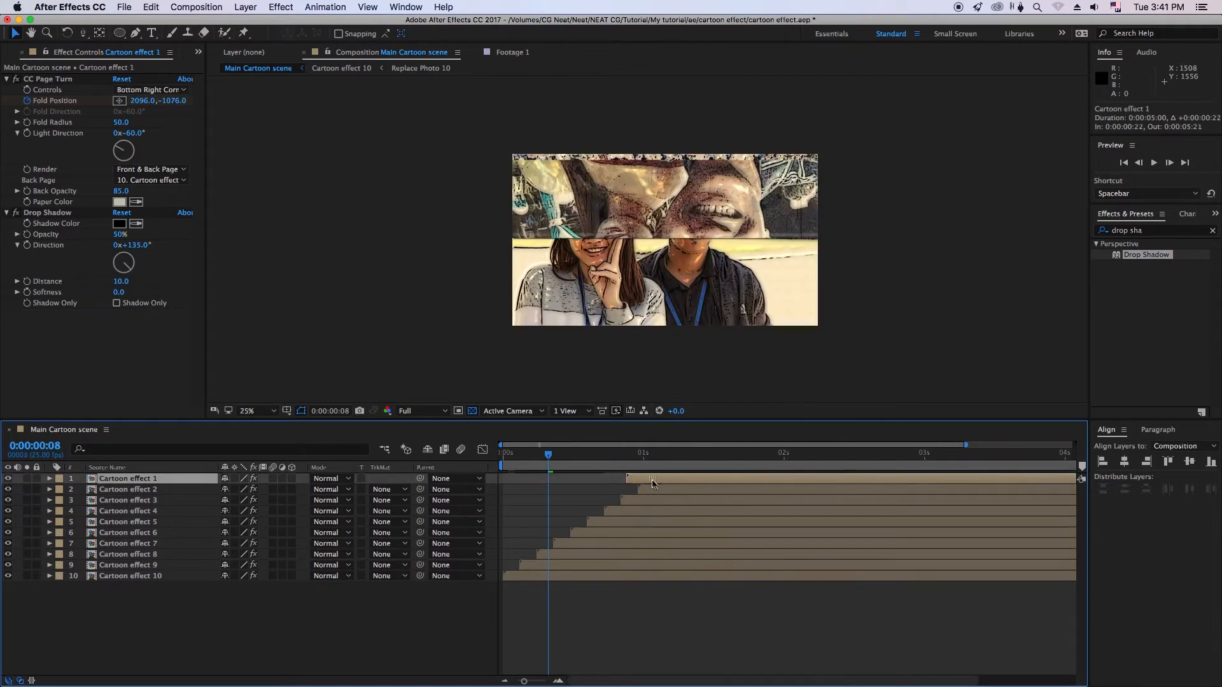
key(Page_Down)
key(Page_Down)
drag(636, 479, 659, 480)
Step: Preview the staggered page turns from the start of the composition
key(Home)
click(1153, 163)
key(space)
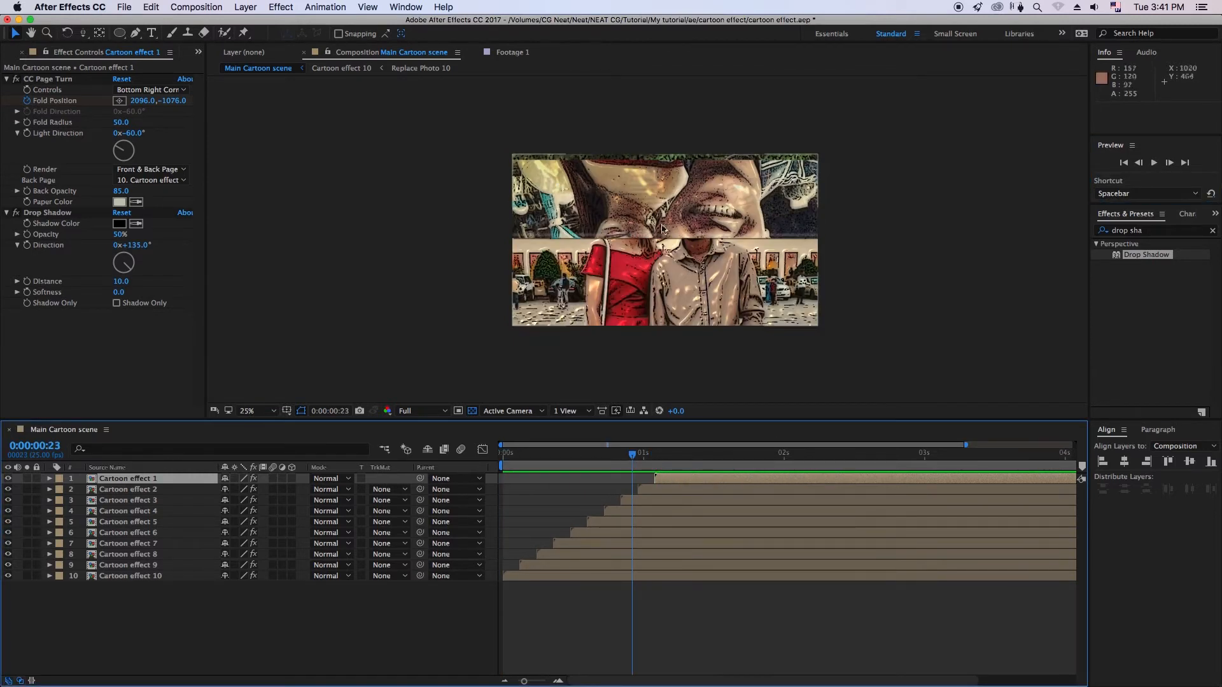
Step: Set the CC Page Turn back page of the Cartoon effect 9 layer to 9. Cartoon effect 9
click(628, 501)
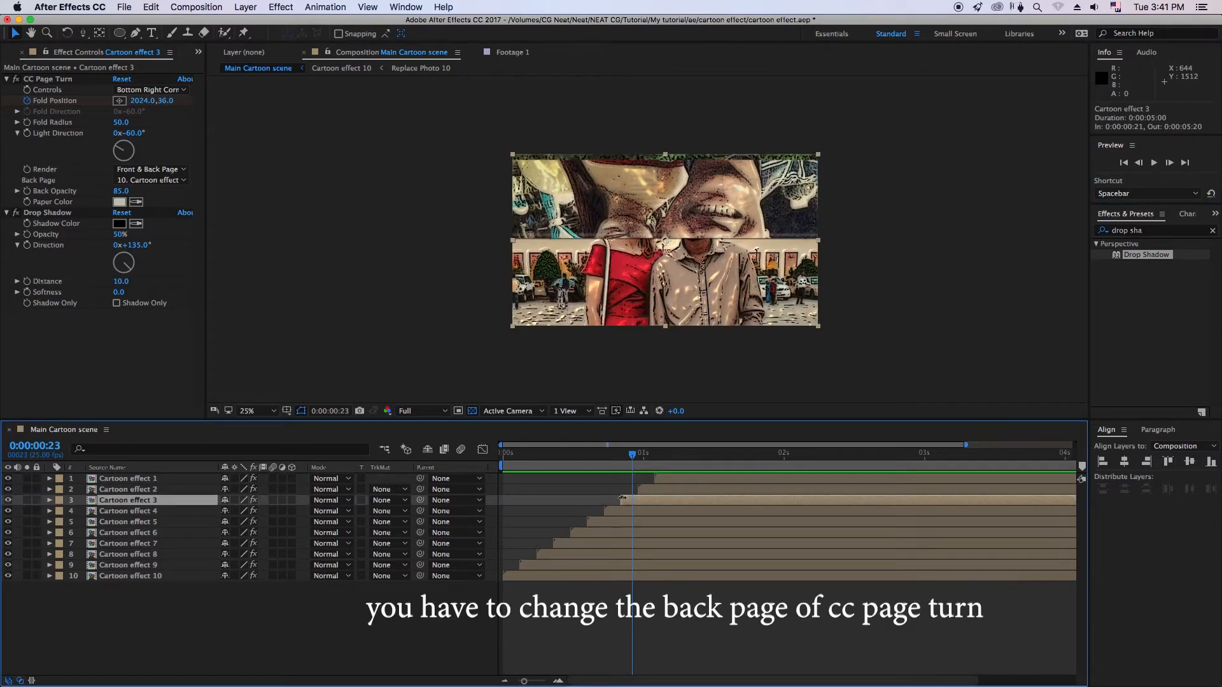
drag(550, 453, 530, 454)
click(536, 566)
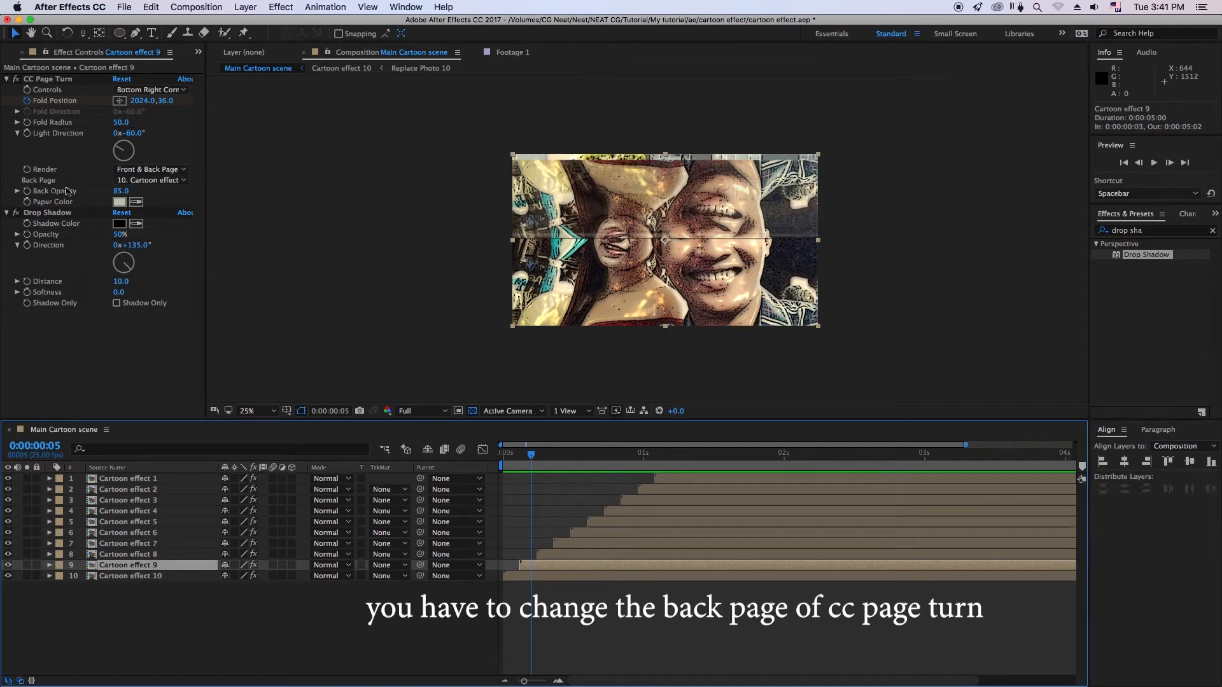
click(159, 181)
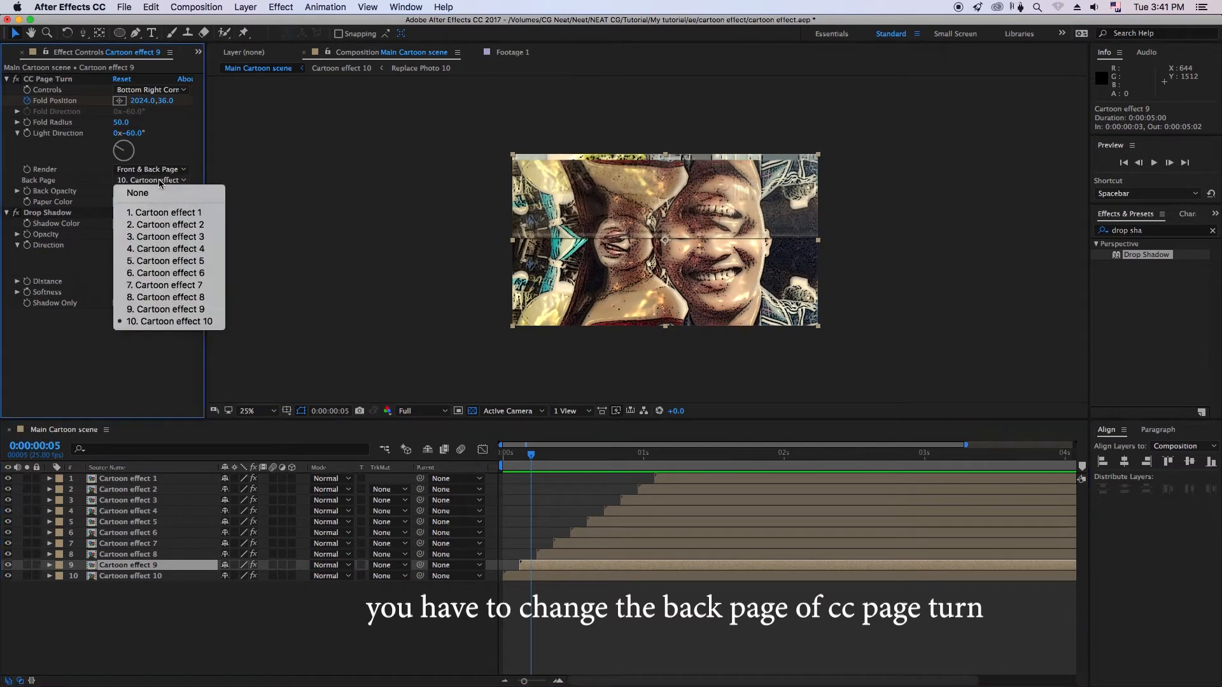
click(210, 310)
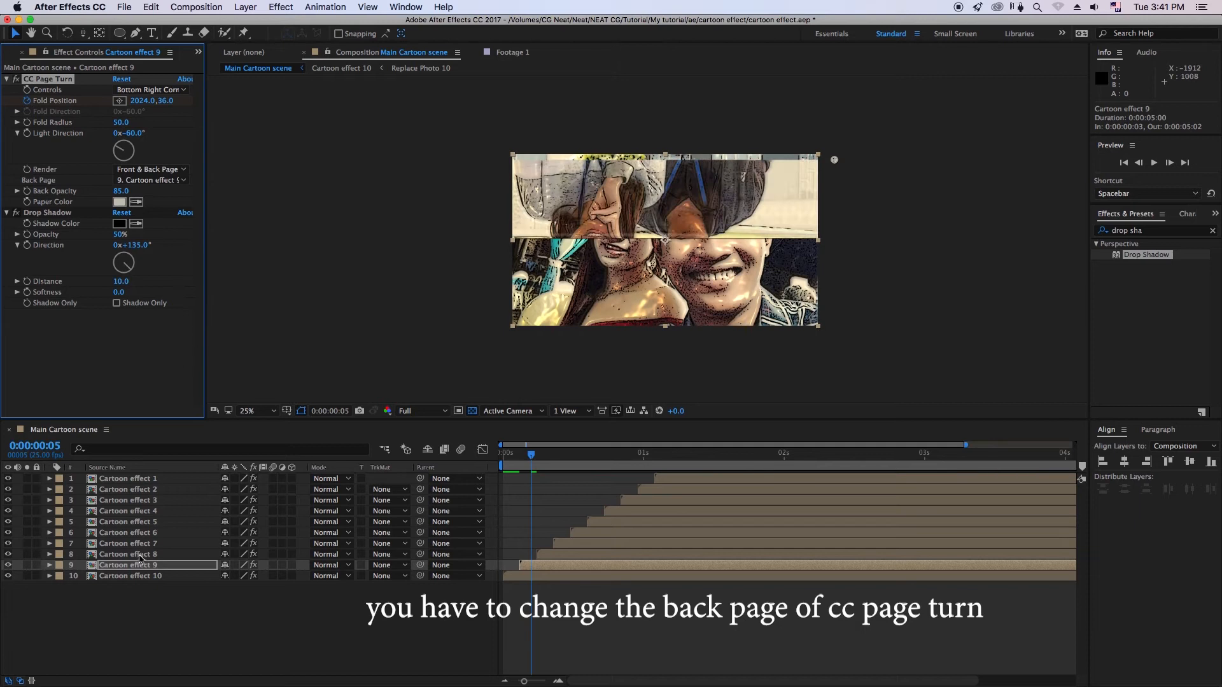
Step: Set the CC Page Turn back page of Cartoon effect 8 and Cartoon effect 7 each to its own layer
click(139, 555)
click(139, 181)
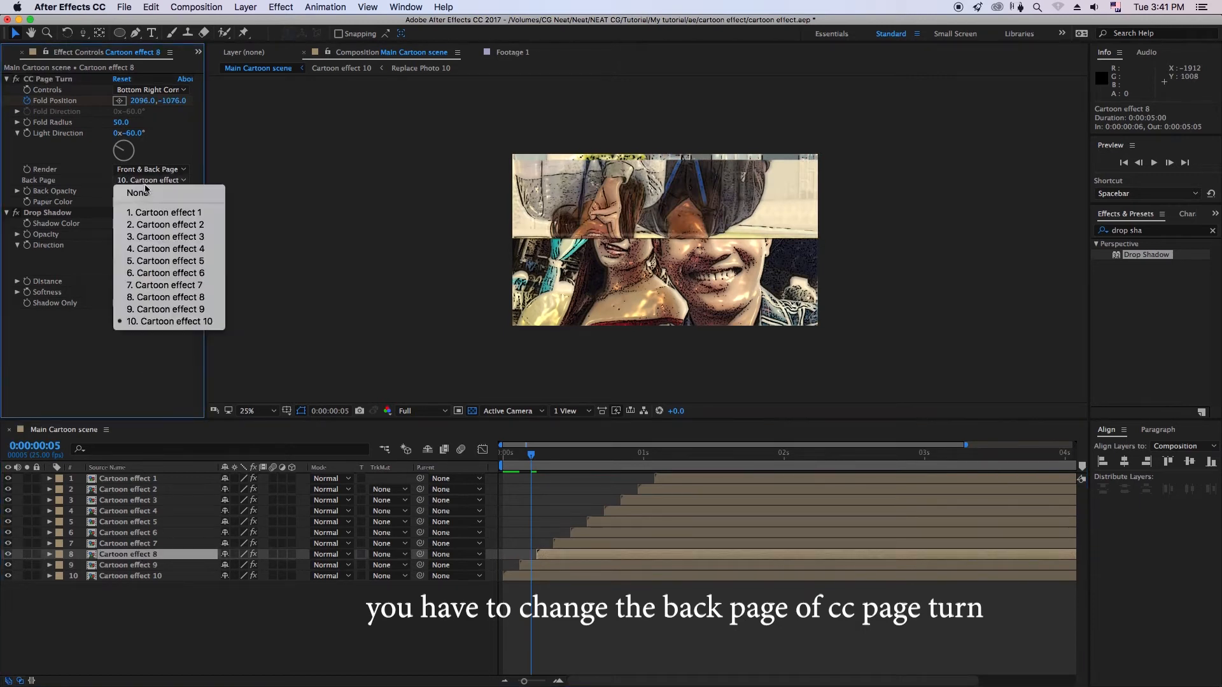
click(211, 299)
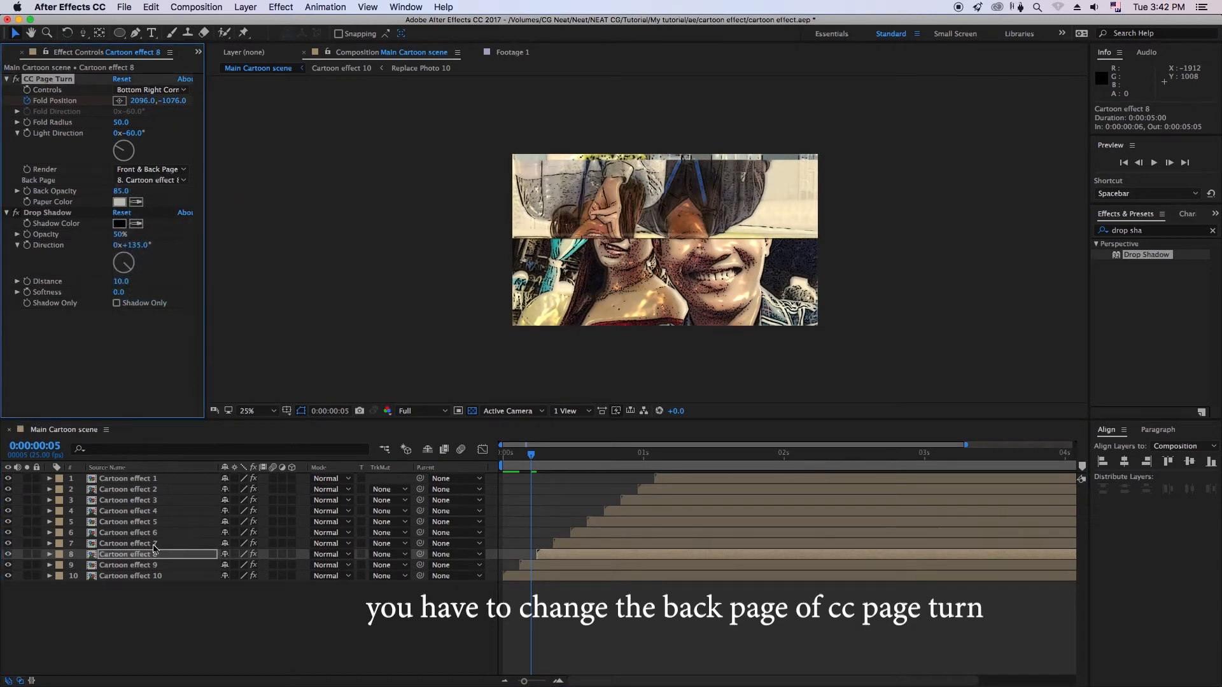
click(153, 545)
click(164, 181)
click(162, 284)
Step: Set the CC Page Turn back page of Cartoon effect 6 and Cartoon effect 5 each to its own layer
click(164, 533)
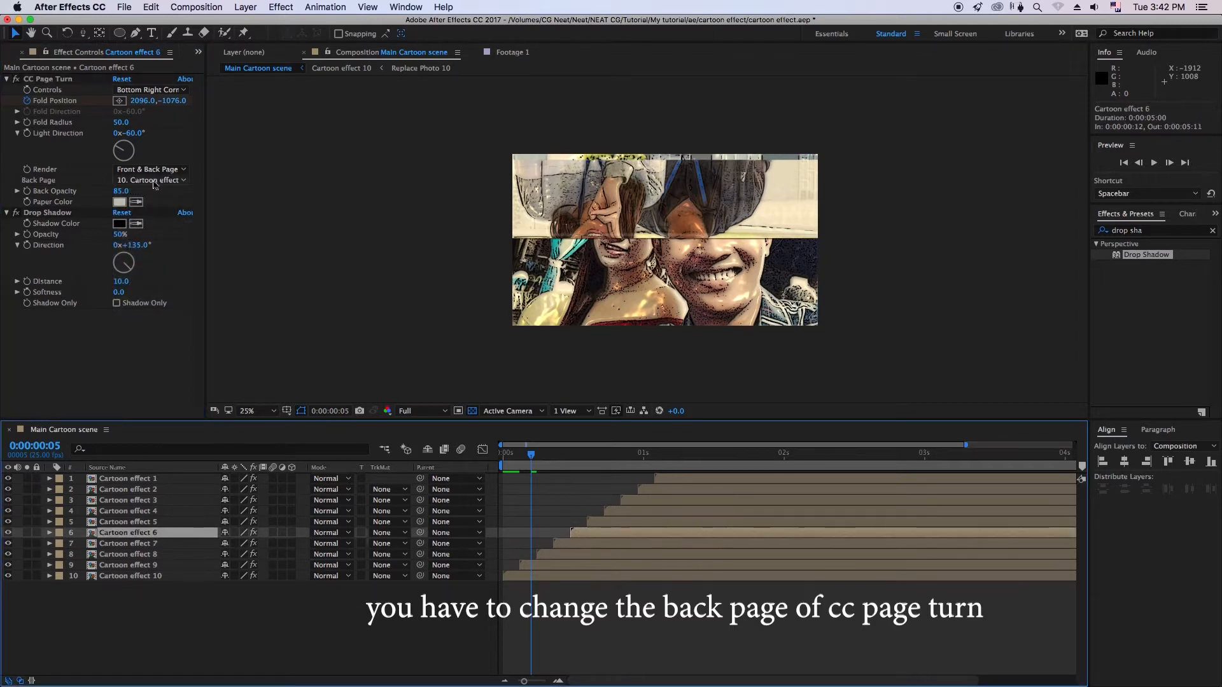
click(154, 181)
click(181, 273)
click(140, 521)
click(153, 180)
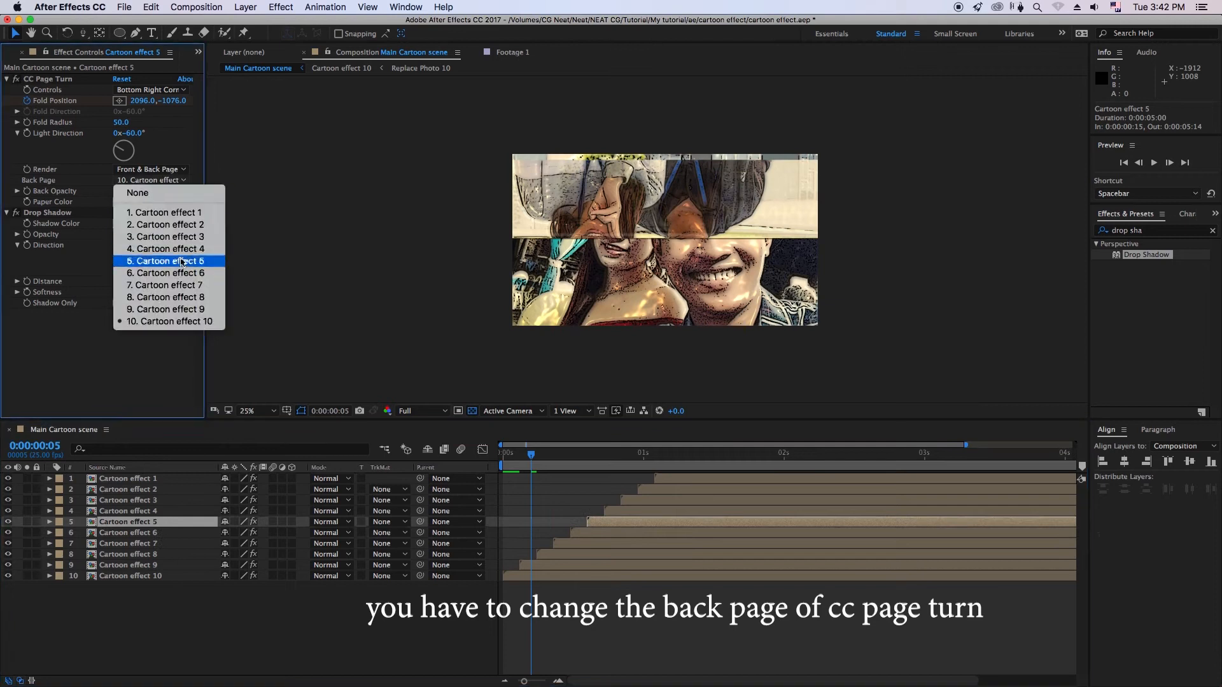
click(183, 261)
Step: Set the CC Page Turn back page of Cartoon effect 4 and Cartoon effect 3 each to its own layer
click(140, 511)
click(153, 181)
click(182, 249)
click(140, 501)
click(152, 181)
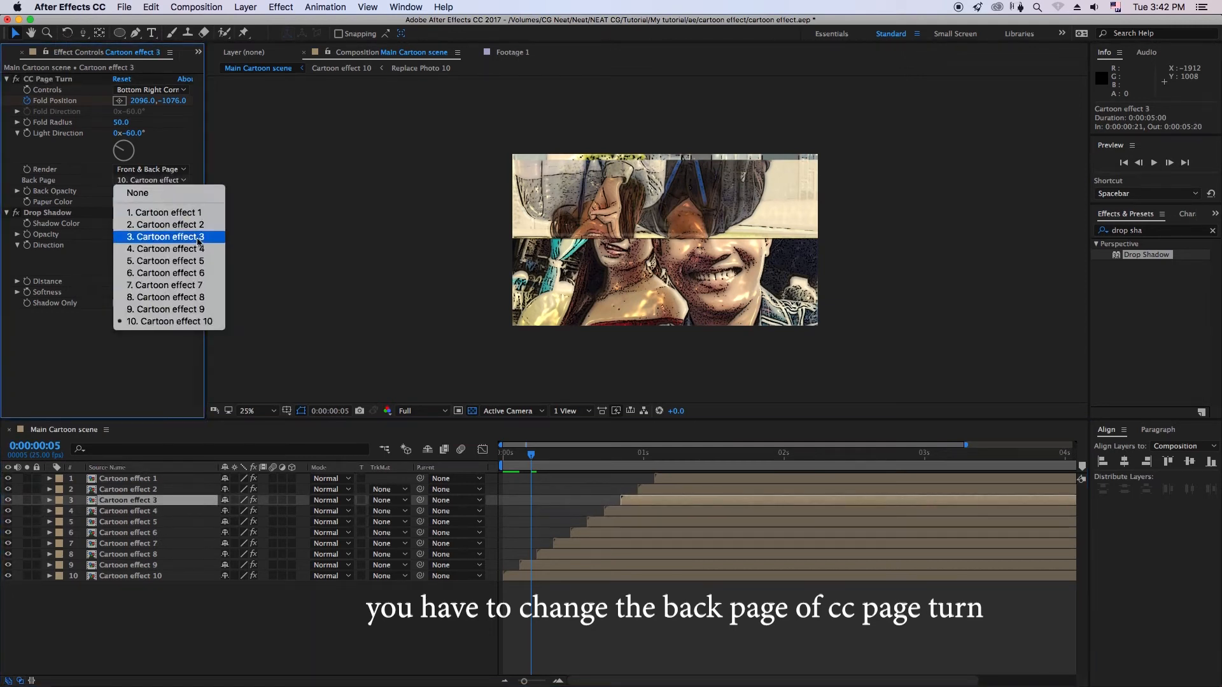
click(197, 238)
Step: Set the CC Page Turn back page of Cartoon effect 2 and Cartoon effect 1 each to its own layer, and preview the animation
click(147, 489)
click(154, 181)
click(176, 225)
click(149, 469)
click(149, 479)
click(159, 180)
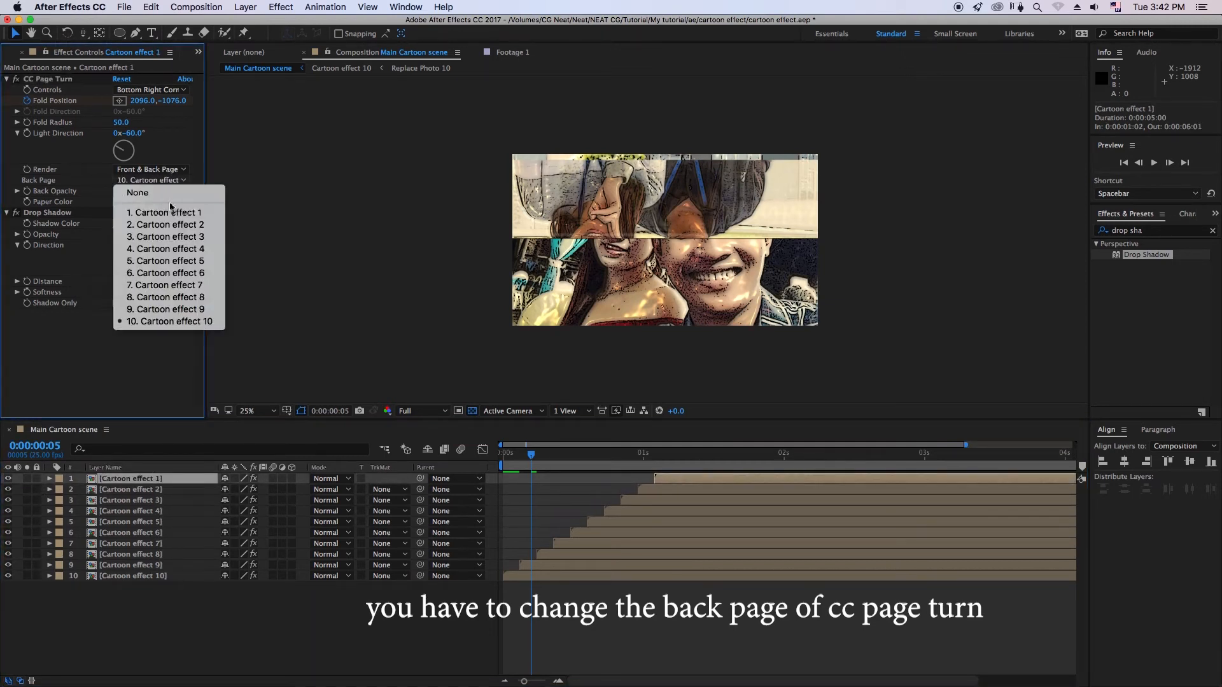
click(167, 212)
key(space)
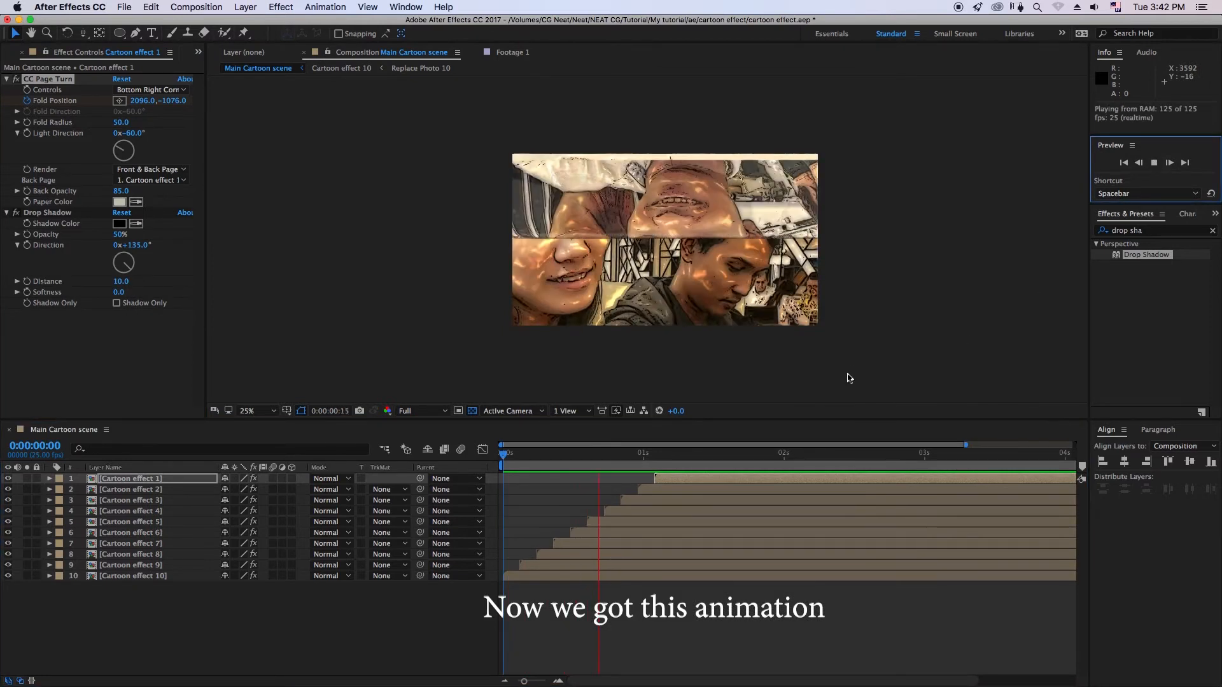
Step: Create a 1920 x 1080, 25 fps, five-second composition named Render scene and add Main Cartoon scene to it
click(196, 7)
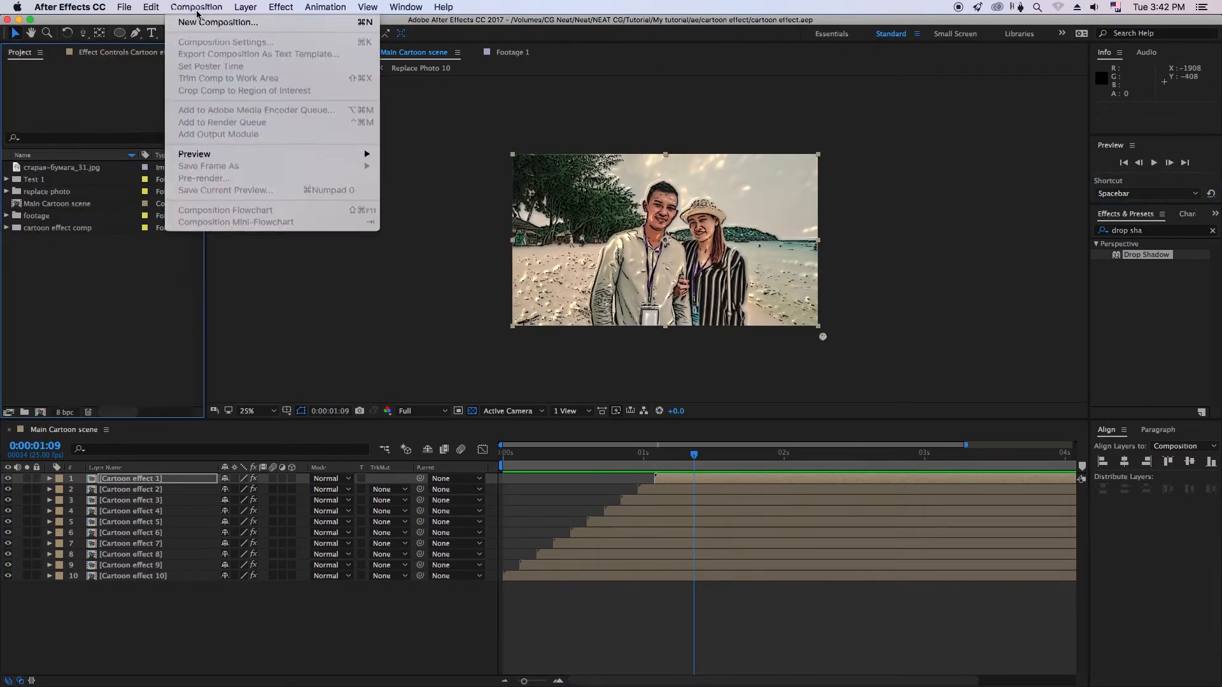
click(191, 23)
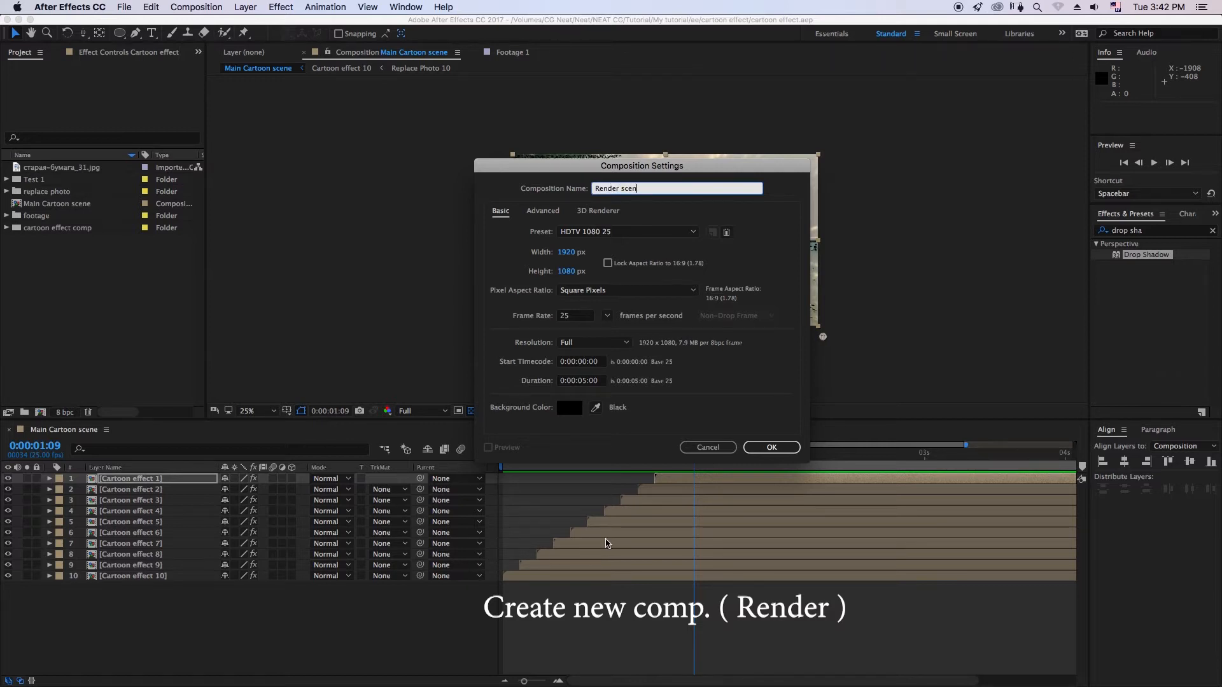
click(771, 448)
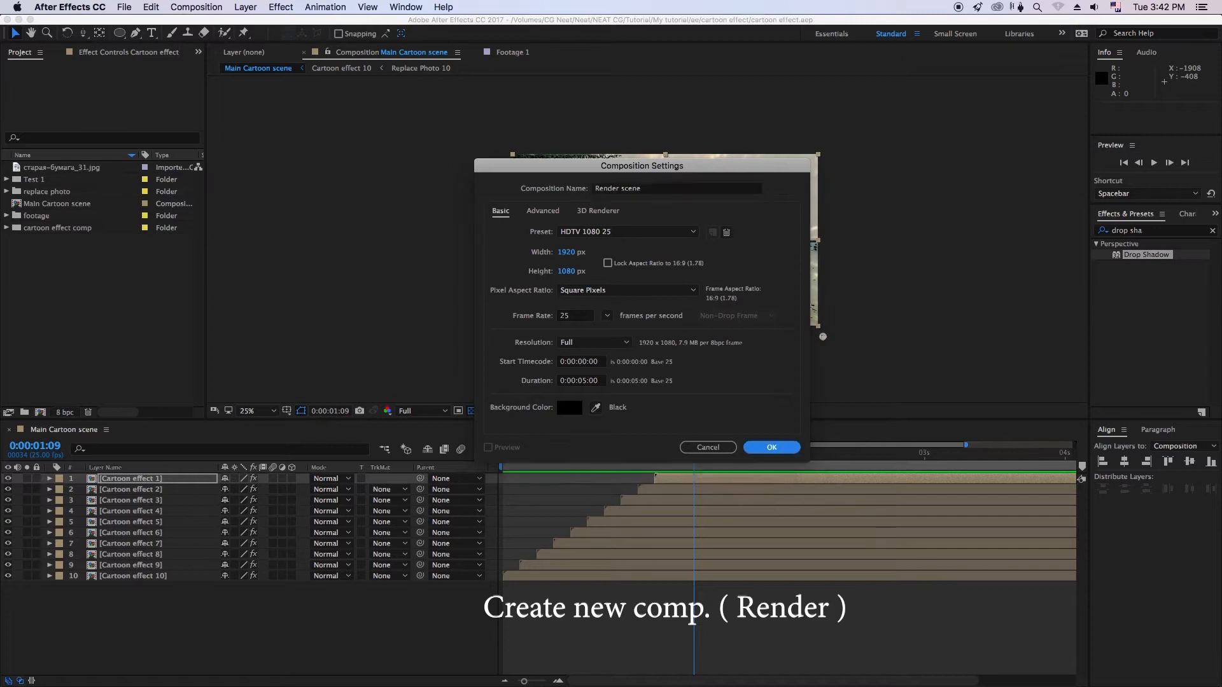
click(58, 216)
drag(59, 216, 490, 465)
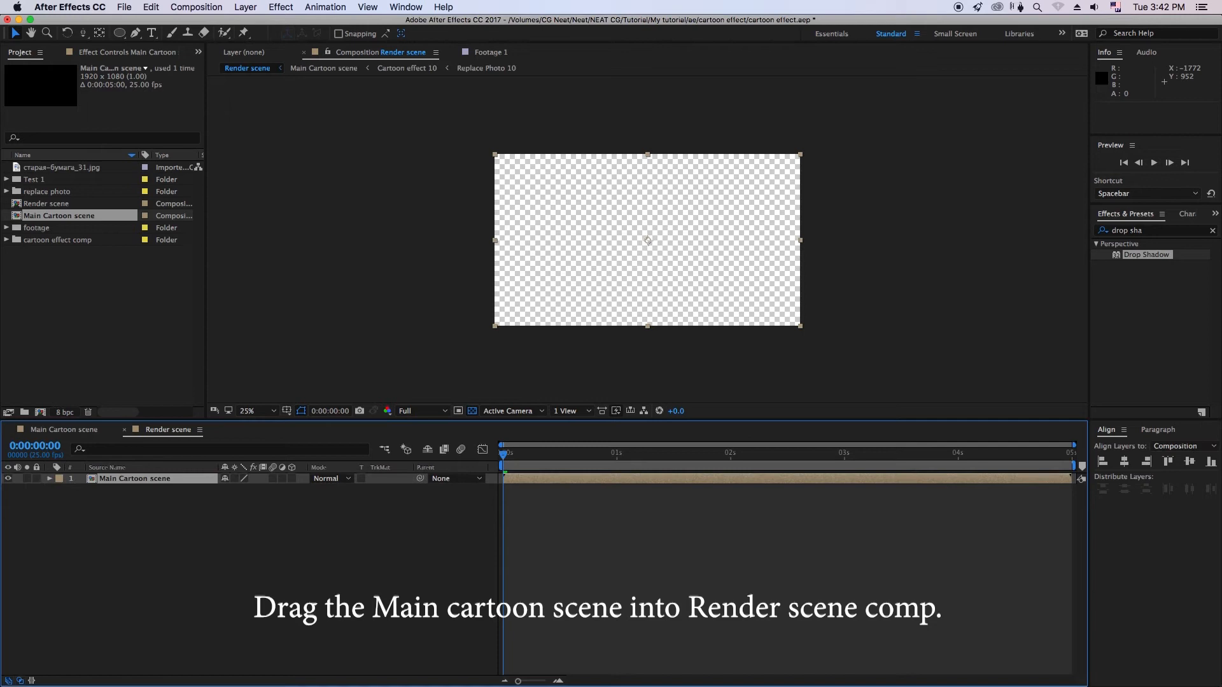
Step: Add a white 1920 x 1080 solid named BG to Render scene
right_click(233, 533)
mouse_move(305, 539)
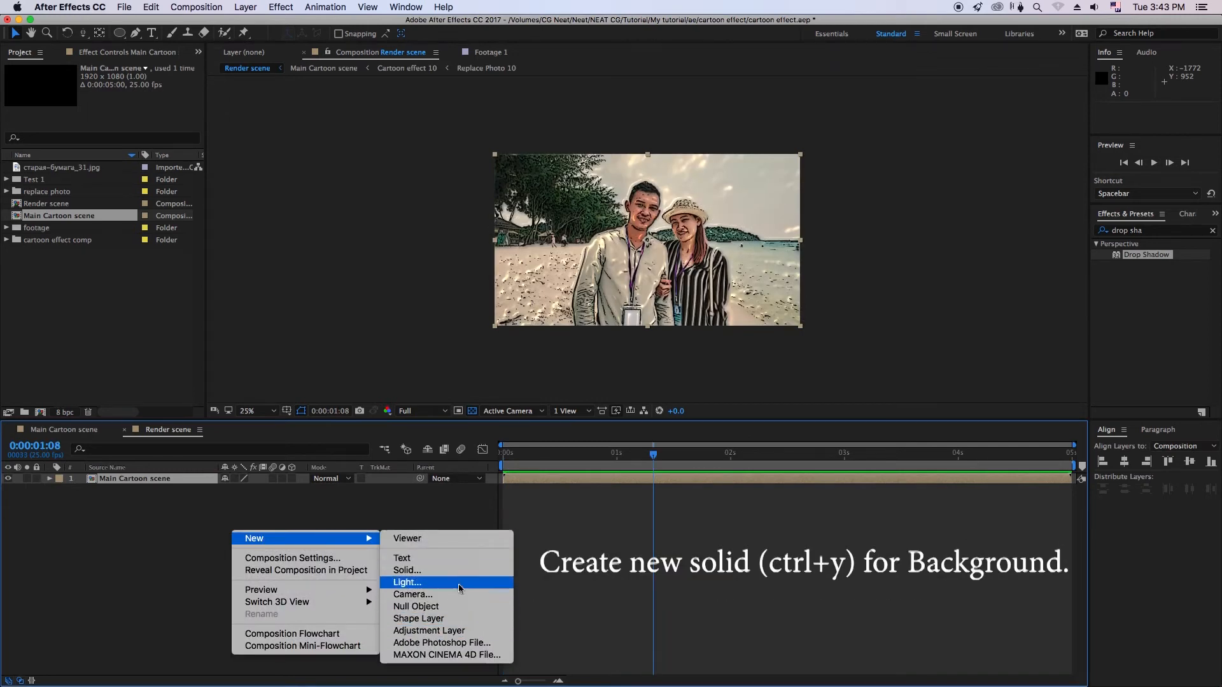
click(460, 571)
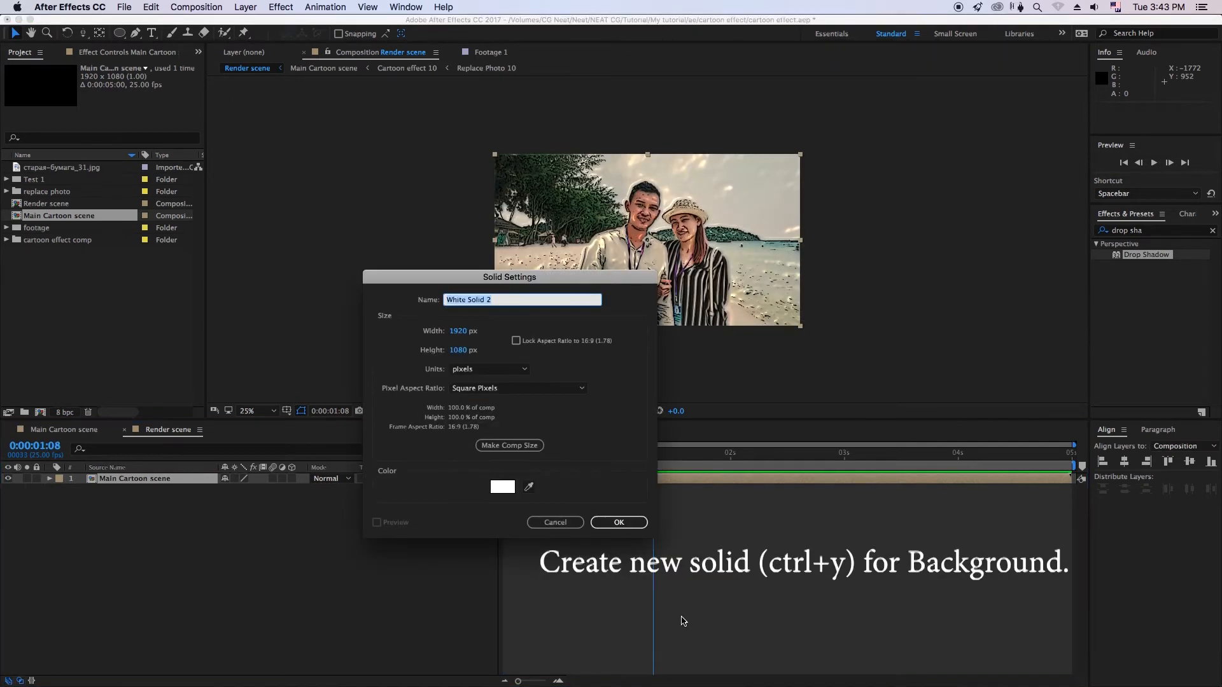
text(BG)
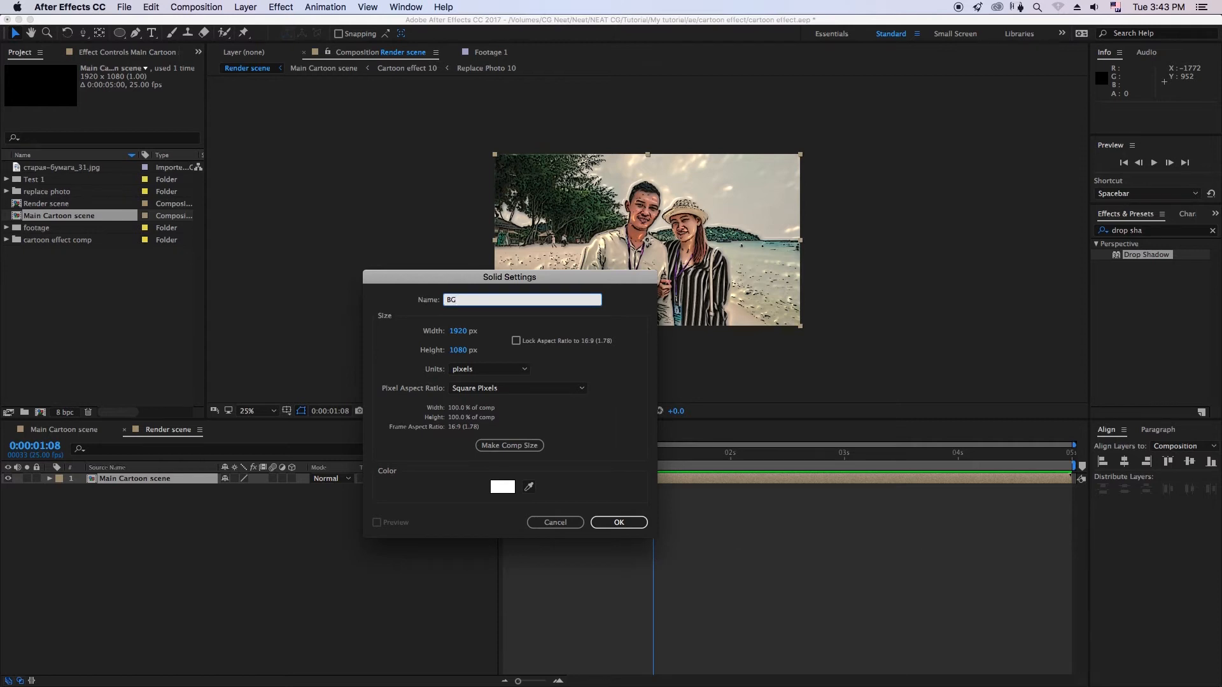
key(Return)
Step: Find the Gradient Ramp effect and apply it to the BG layer
click(1141, 194)
click(1147, 312)
click(1145, 231)
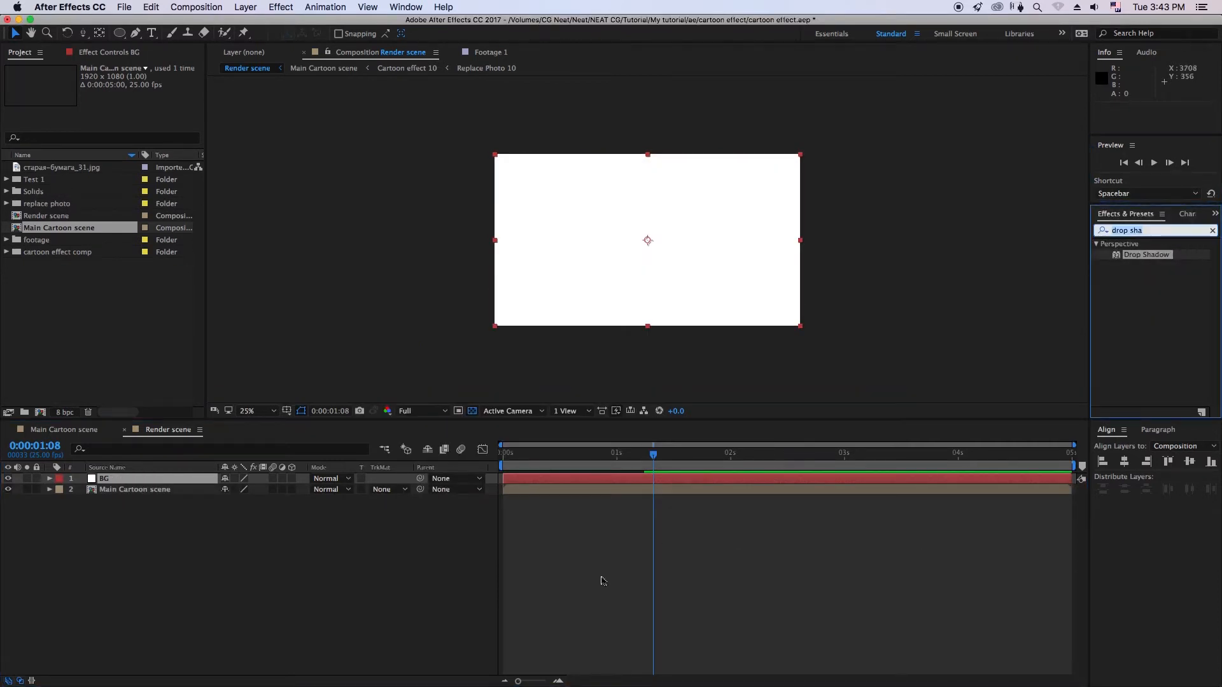
text(ramp)
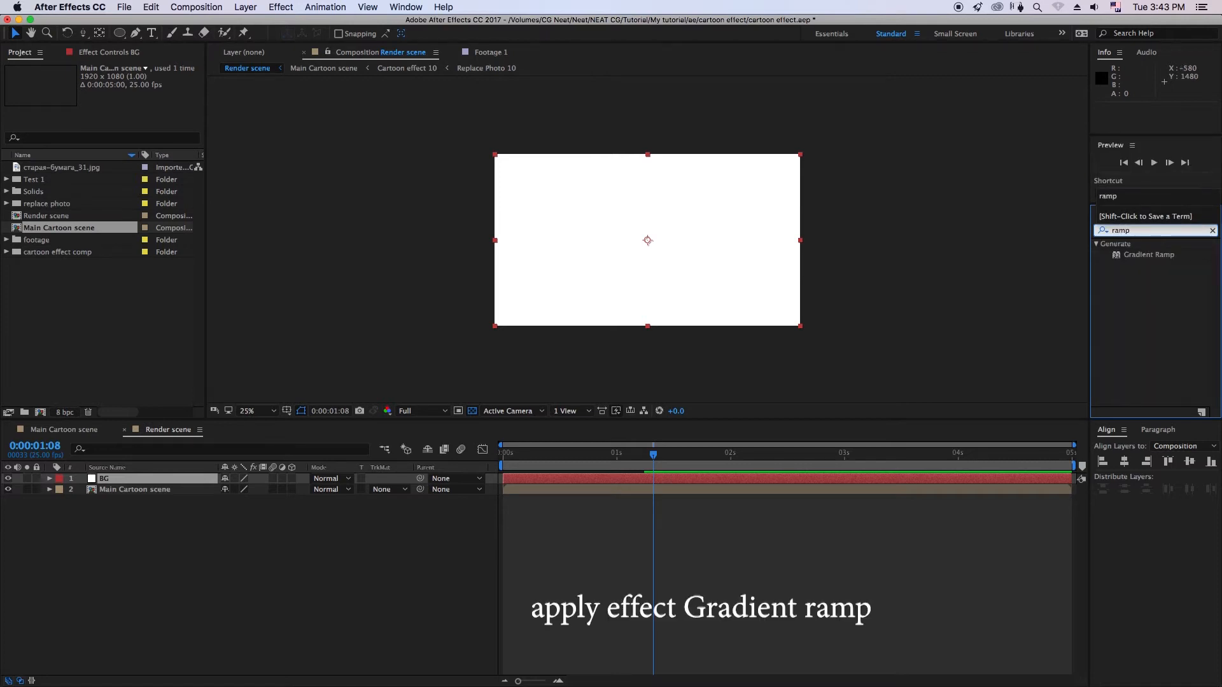
drag(1148, 255, 150, 479)
Step: Set the BG gradient's shape to Radial Ramp and move the BG layer below Main Cartoon scene
click(152, 133)
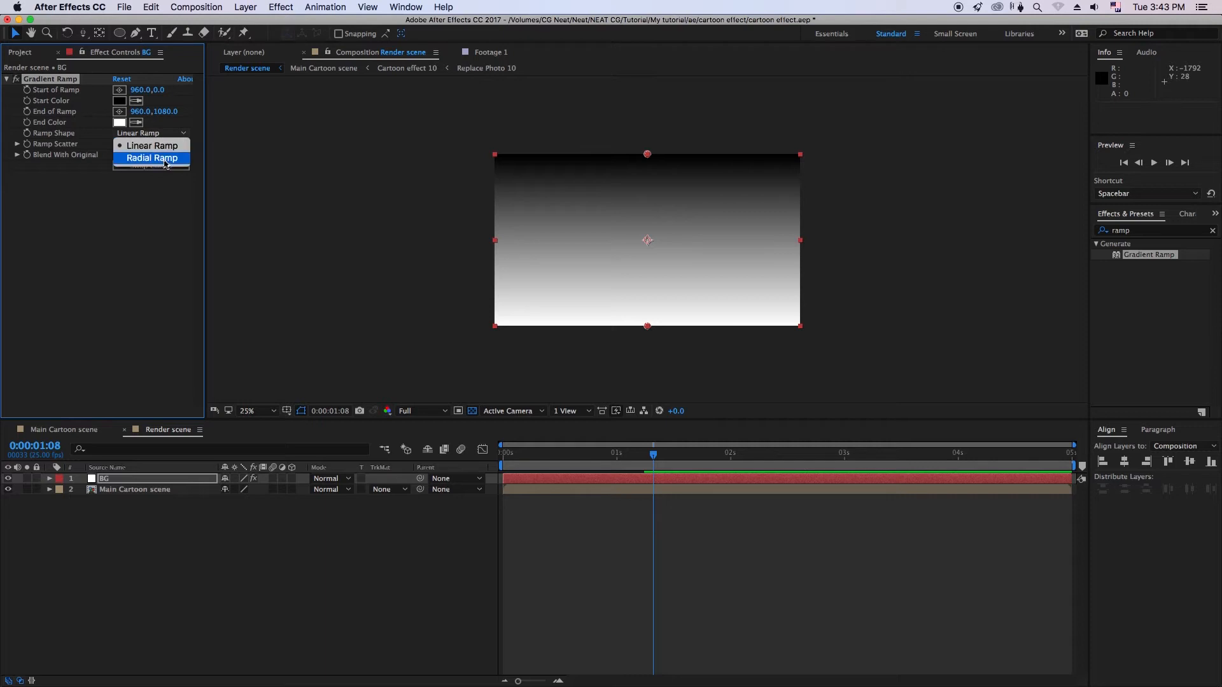
click(153, 132)
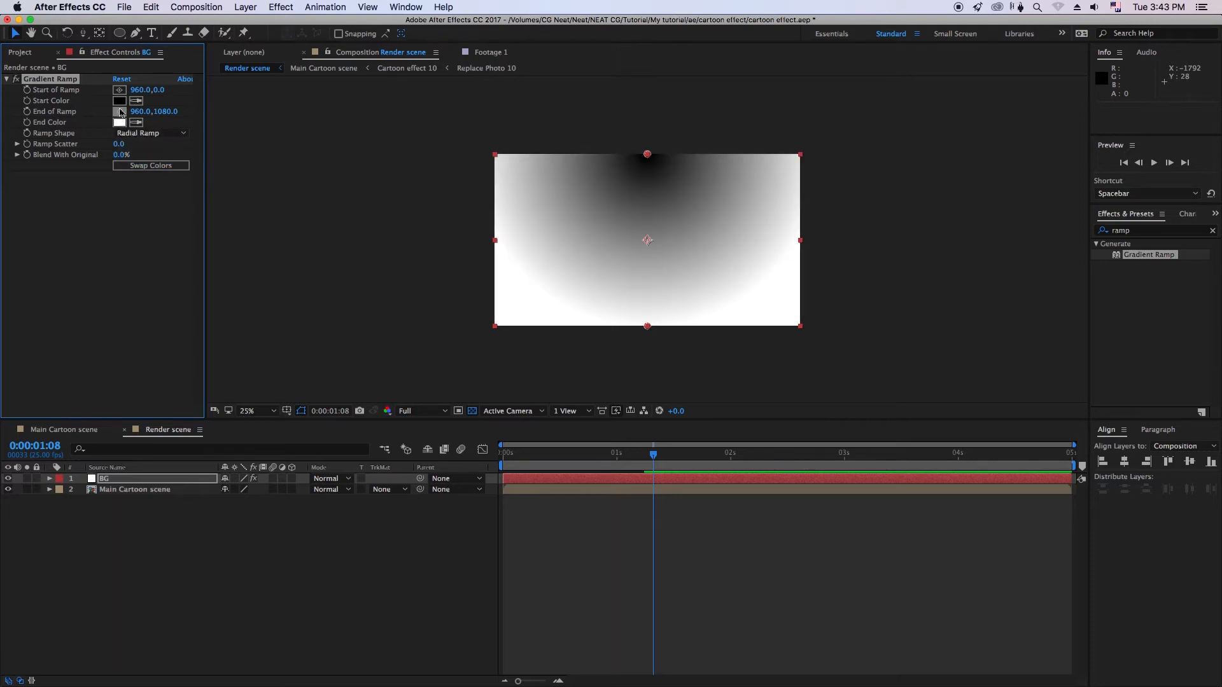
drag(153, 478, 160, 497)
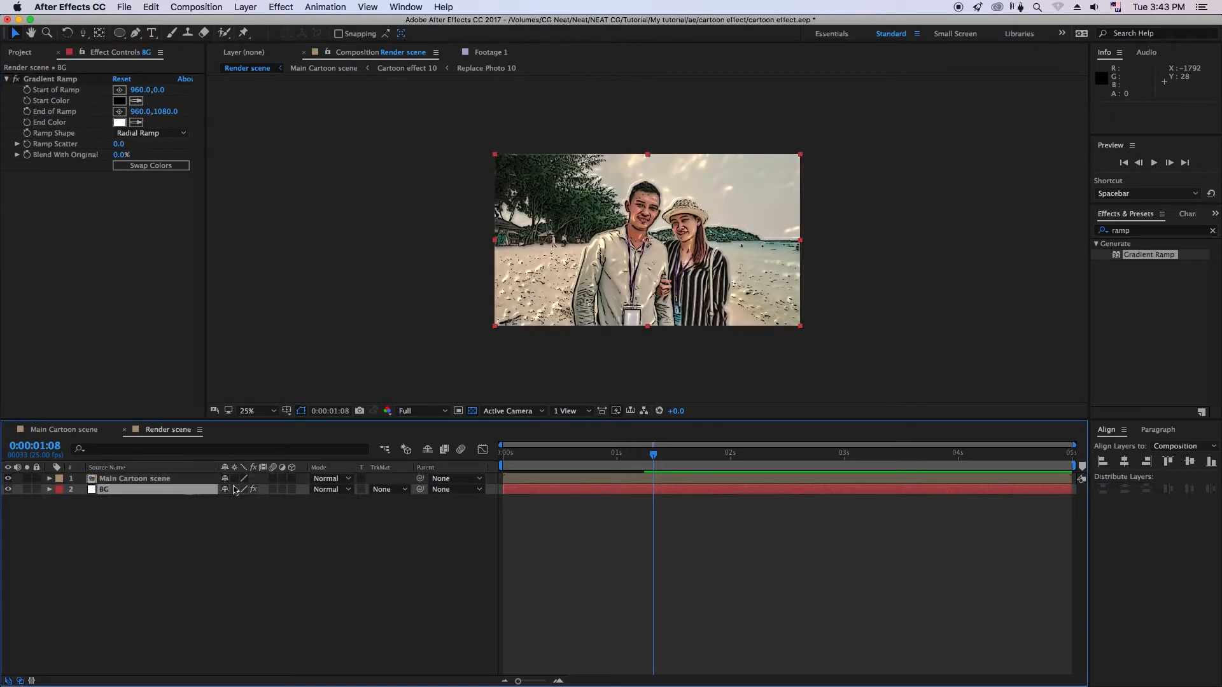
drag(522, 462, 508, 462)
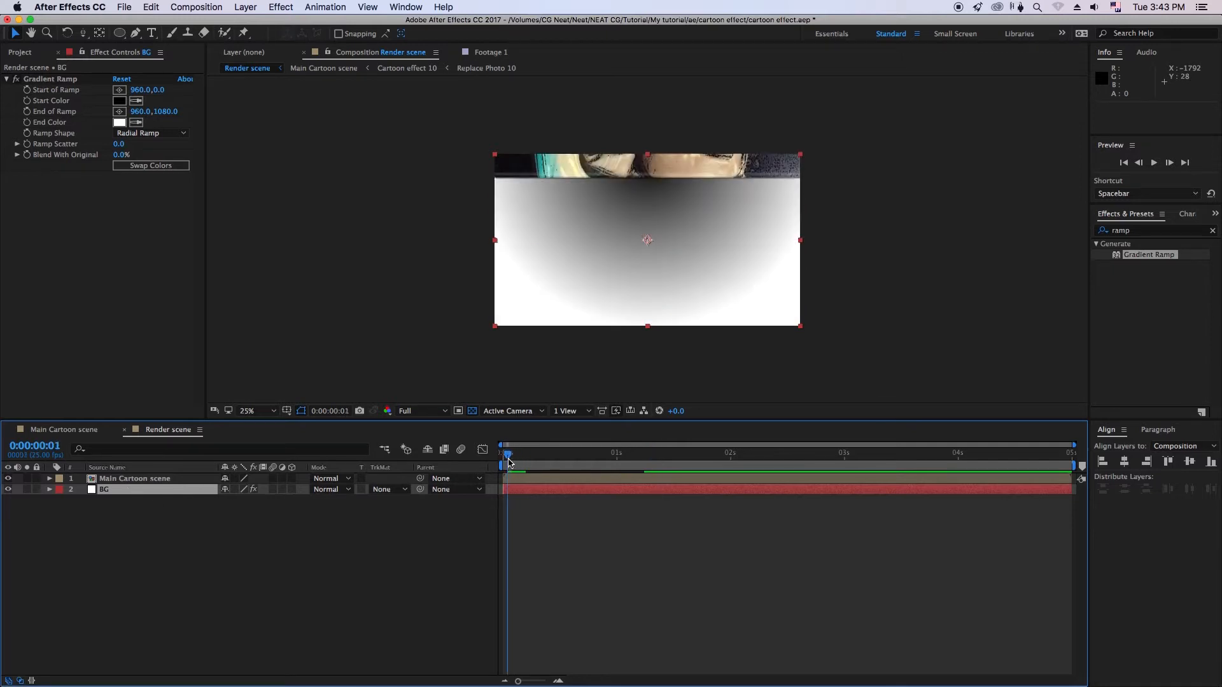
Step: Set the BG gradient's start color to light yellow and its end color to black
click(120, 101)
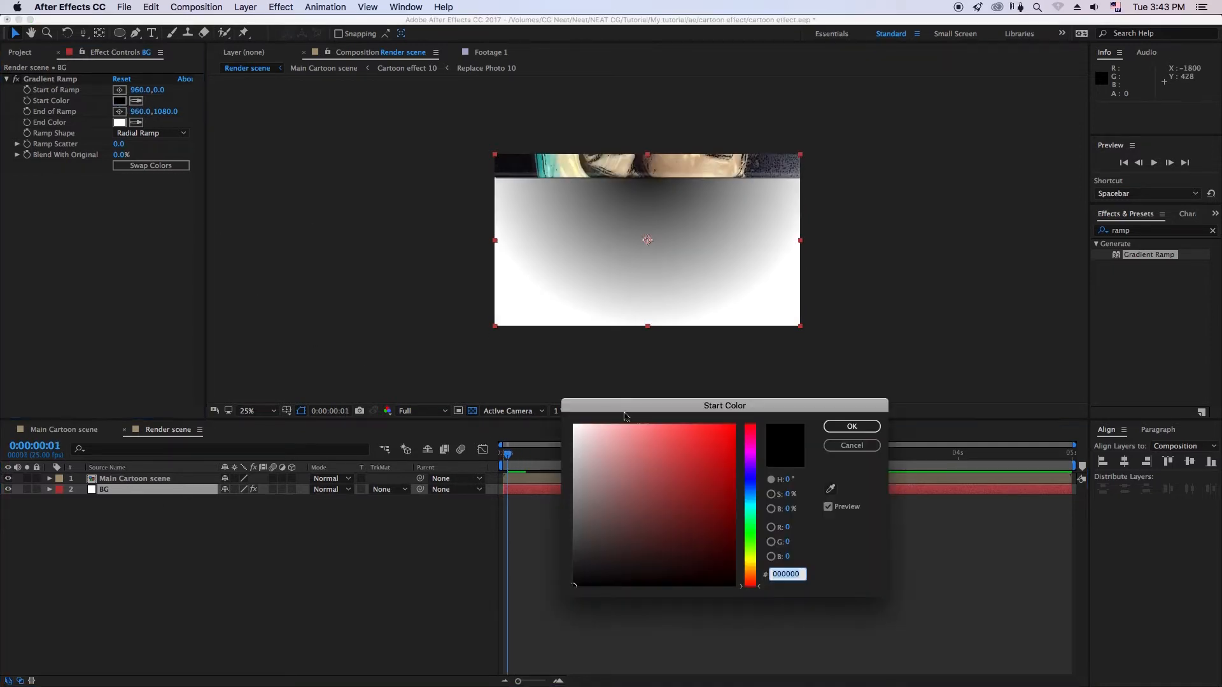
click(751, 567)
click(644, 425)
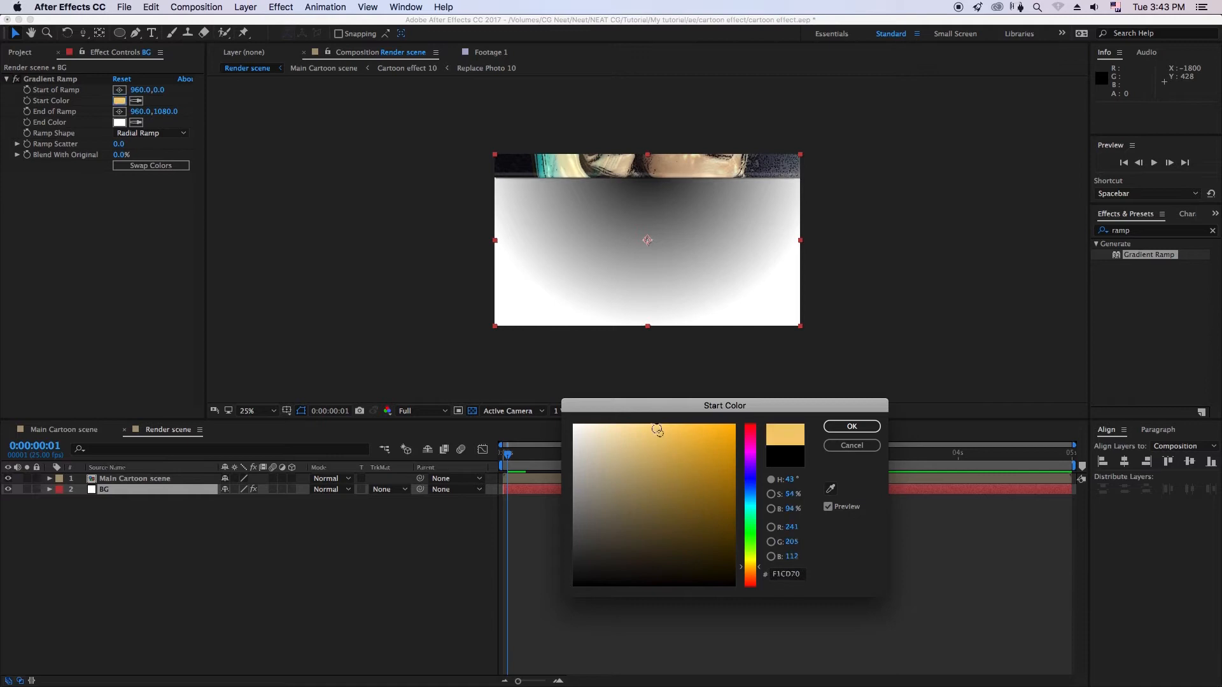
click(861, 427)
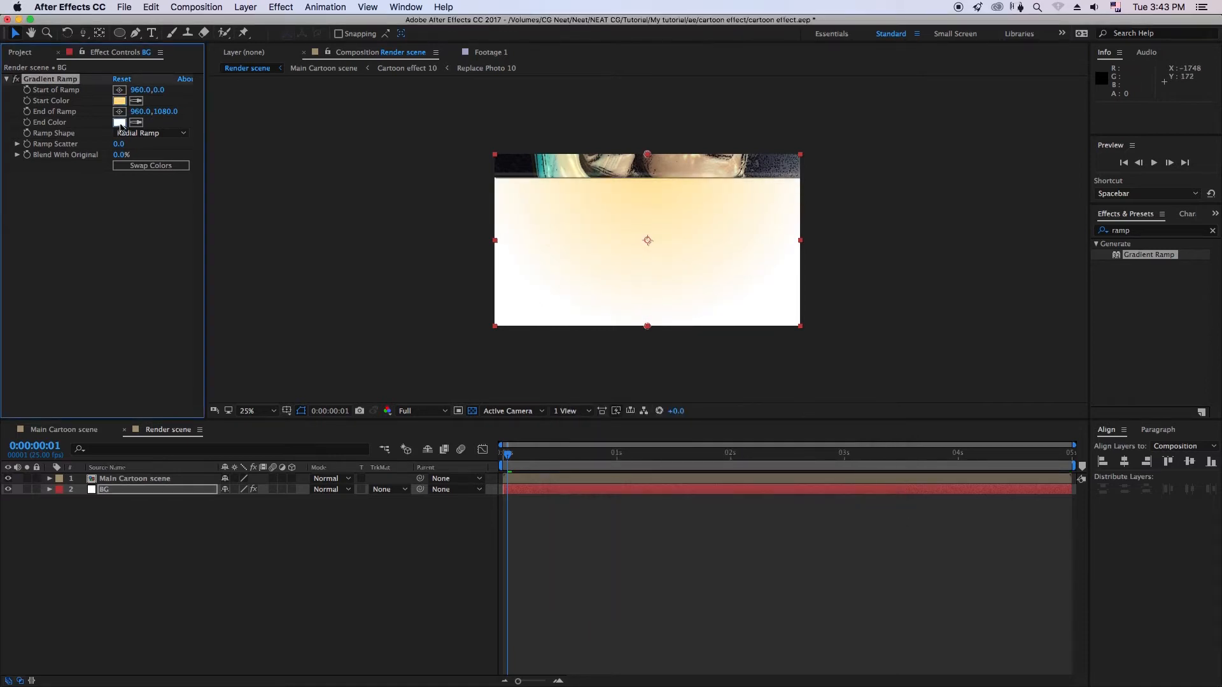
click(119, 123)
drag(718, 574, 628, 587)
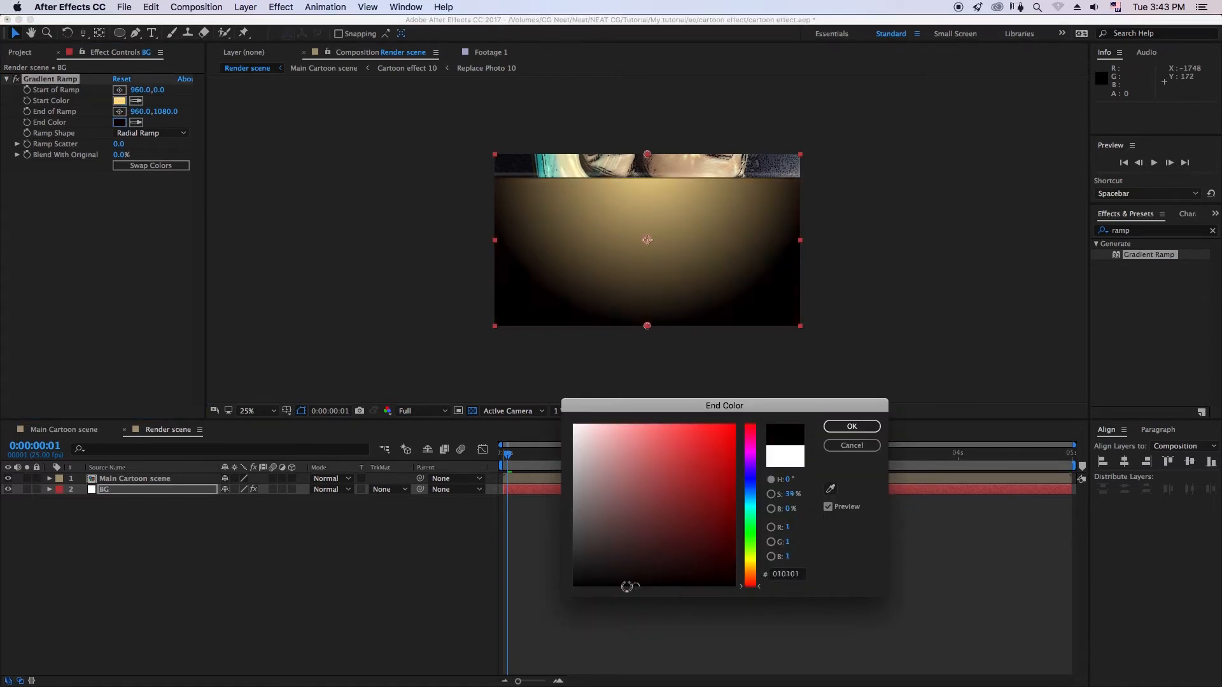
click(852, 426)
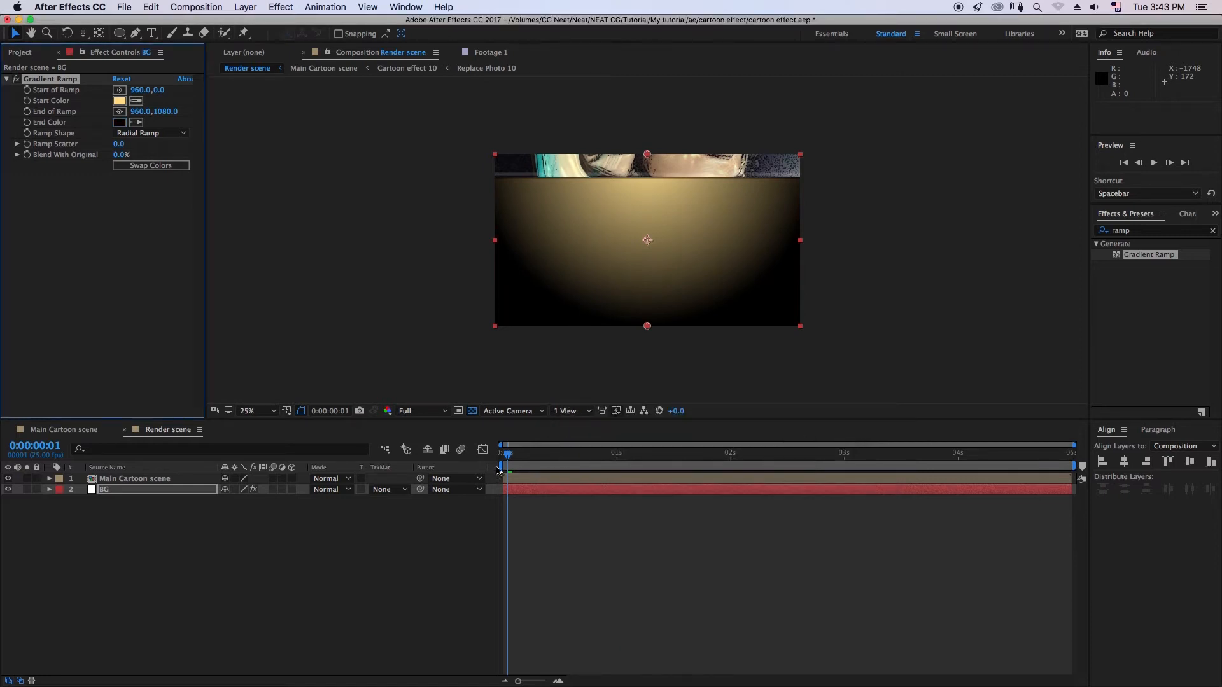
drag(508, 462, 496, 474)
Step: Create an adjustment layer named light reveal and place it between Main Cartoon scene and BG
click(267, 561)
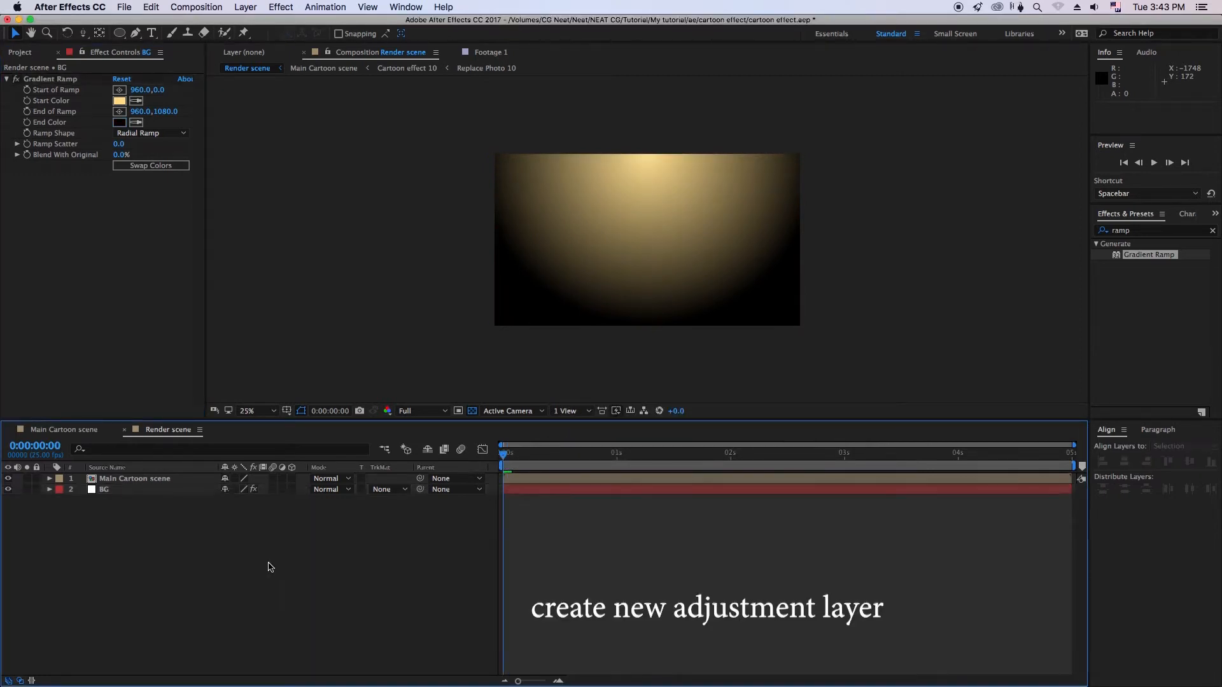
right_click(268, 562)
mouse_move(302, 567)
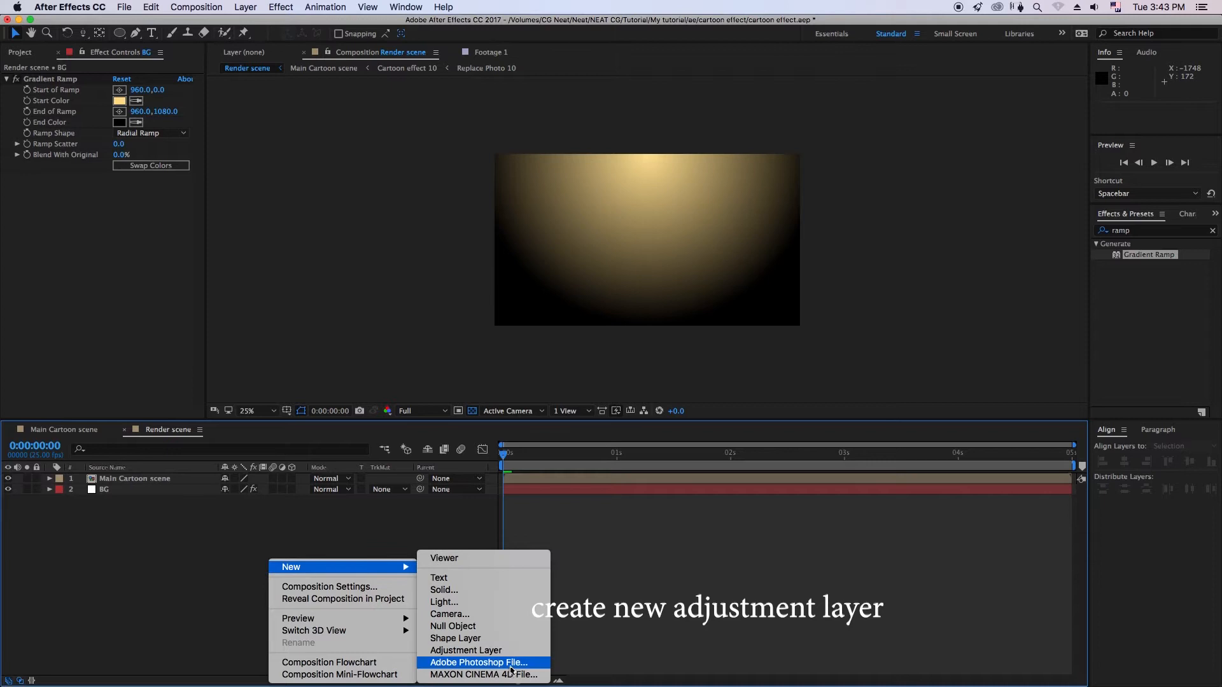
click(500, 651)
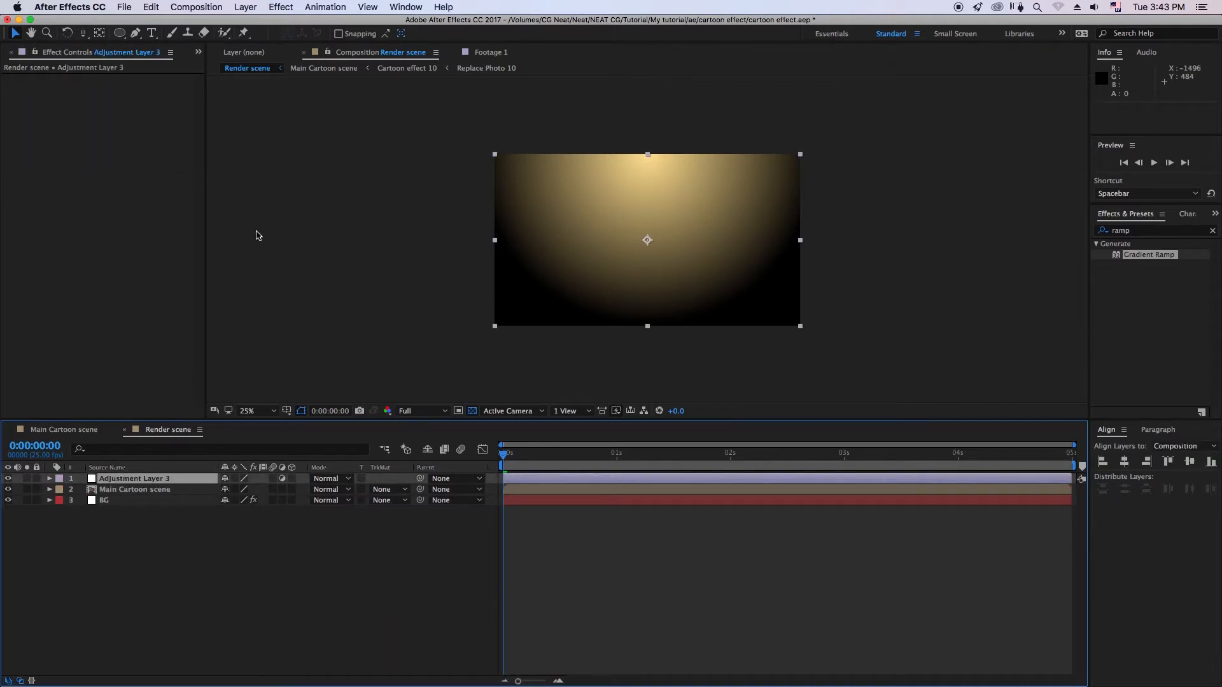
key(Return)
text(l)
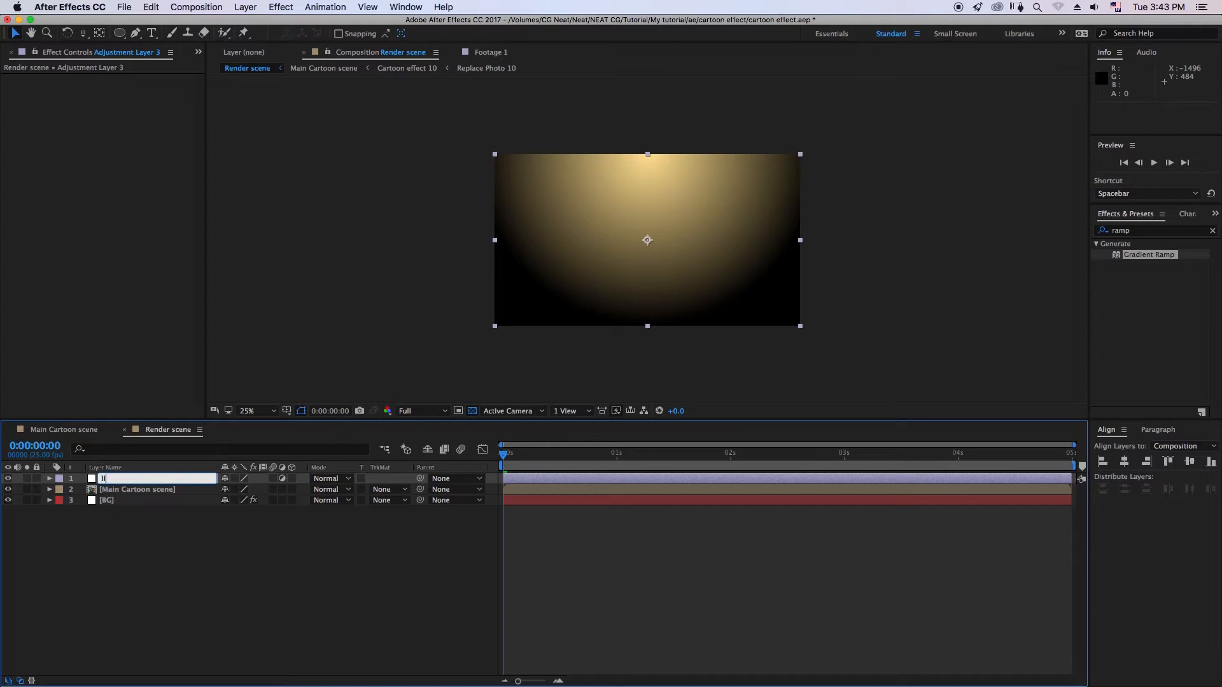
text(ight reveal)
key(Return)
drag(129, 484, 128, 501)
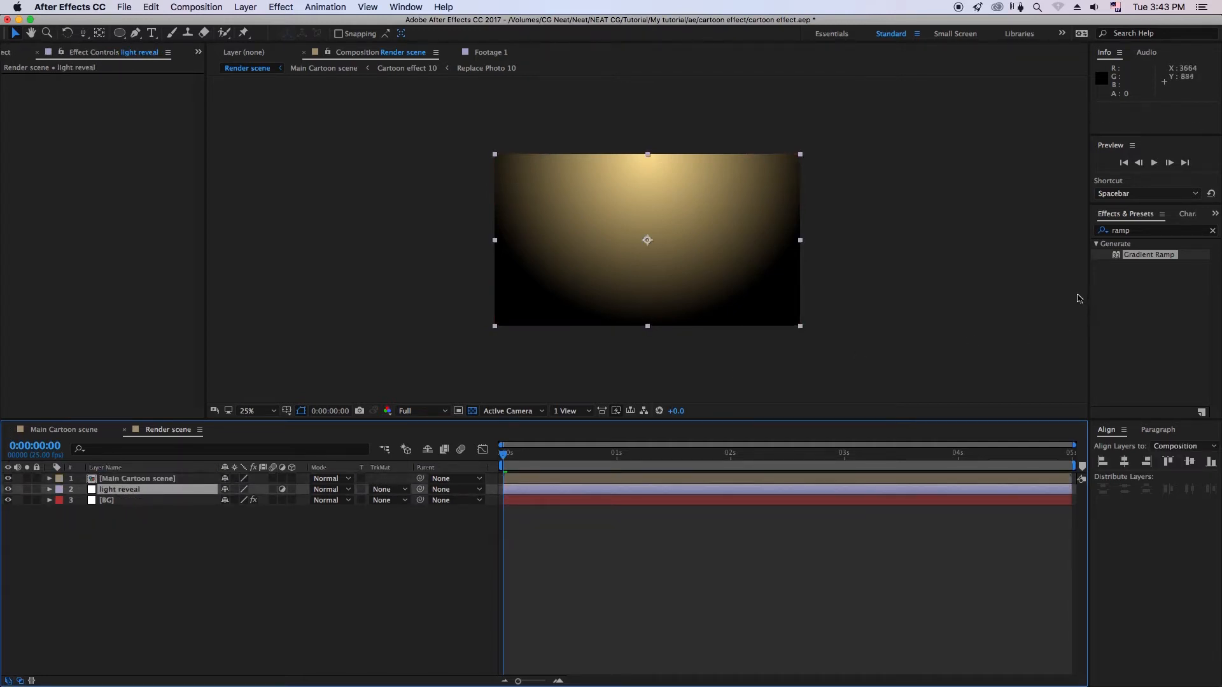
Step: Find the CC Light Rays effect and apply it to the light reveal layer
click(1146, 230)
text(cc li)
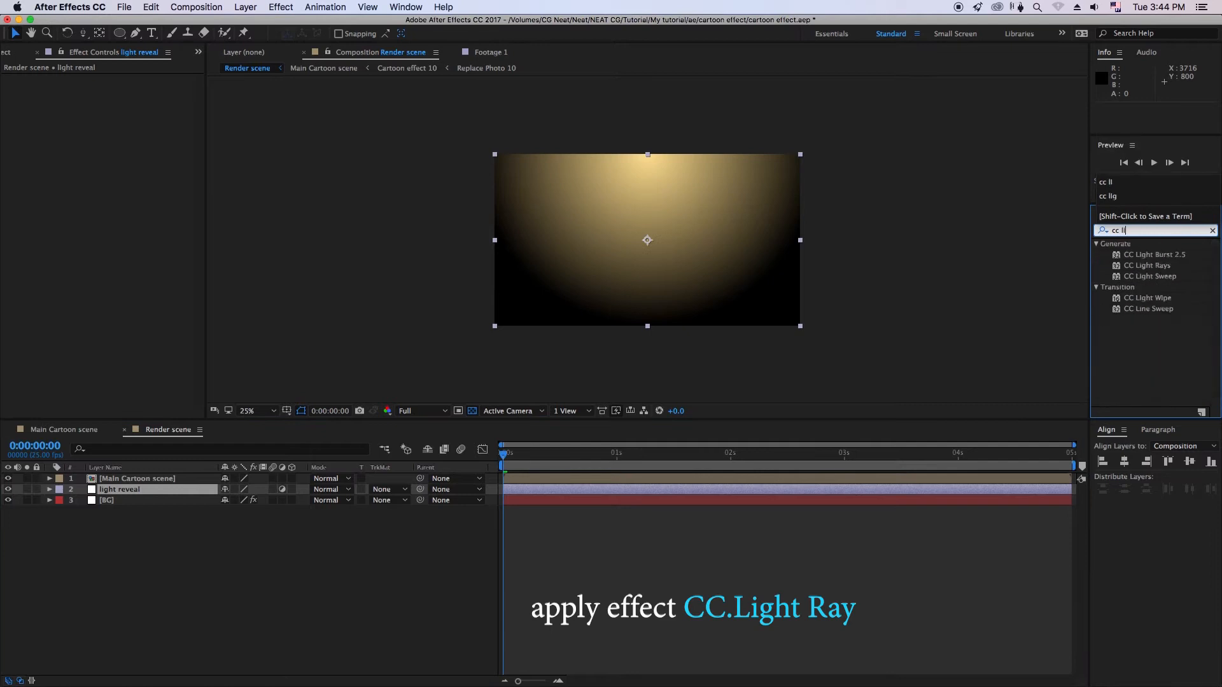
drag(1147, 265, 148, 495)
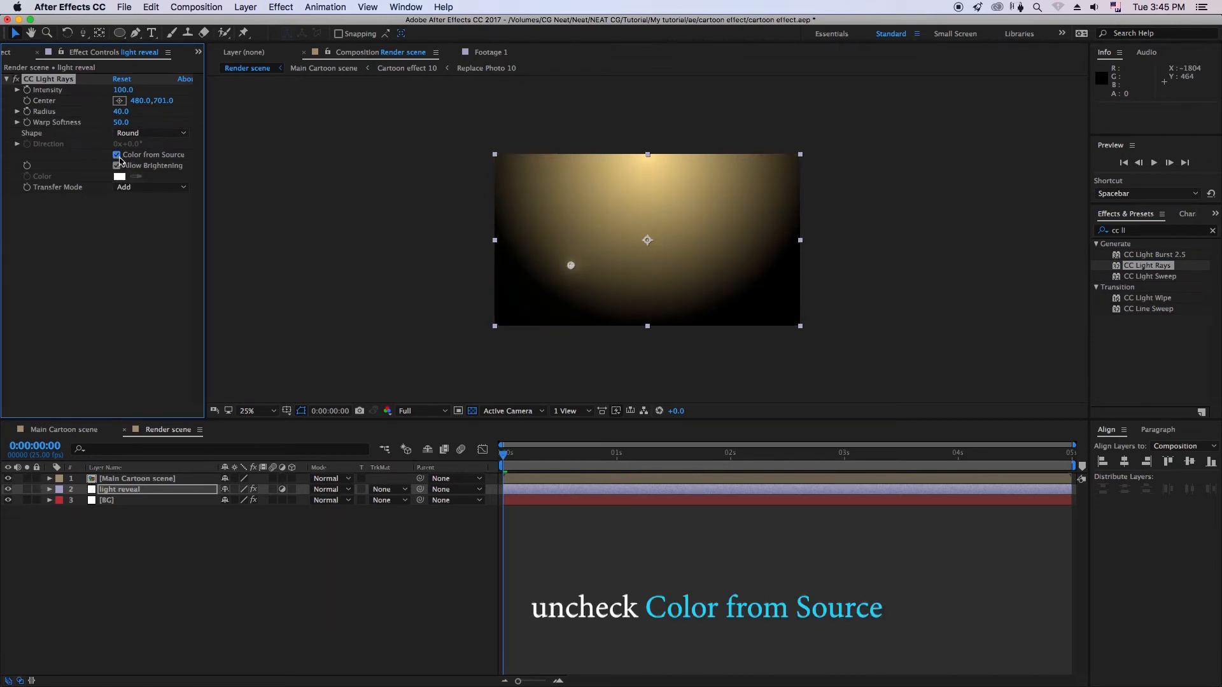
Step: Turn off Color from Source in CC Light Rays and set the ray color to yellow
click(118, 156)
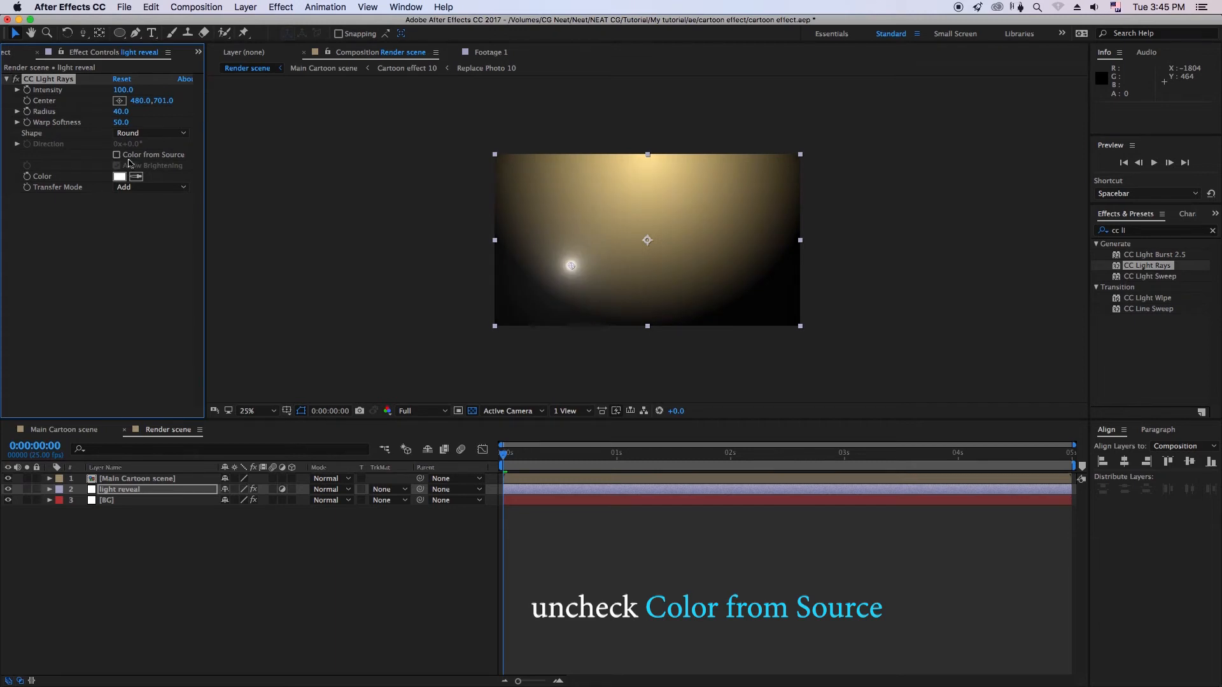
click(119, 176)
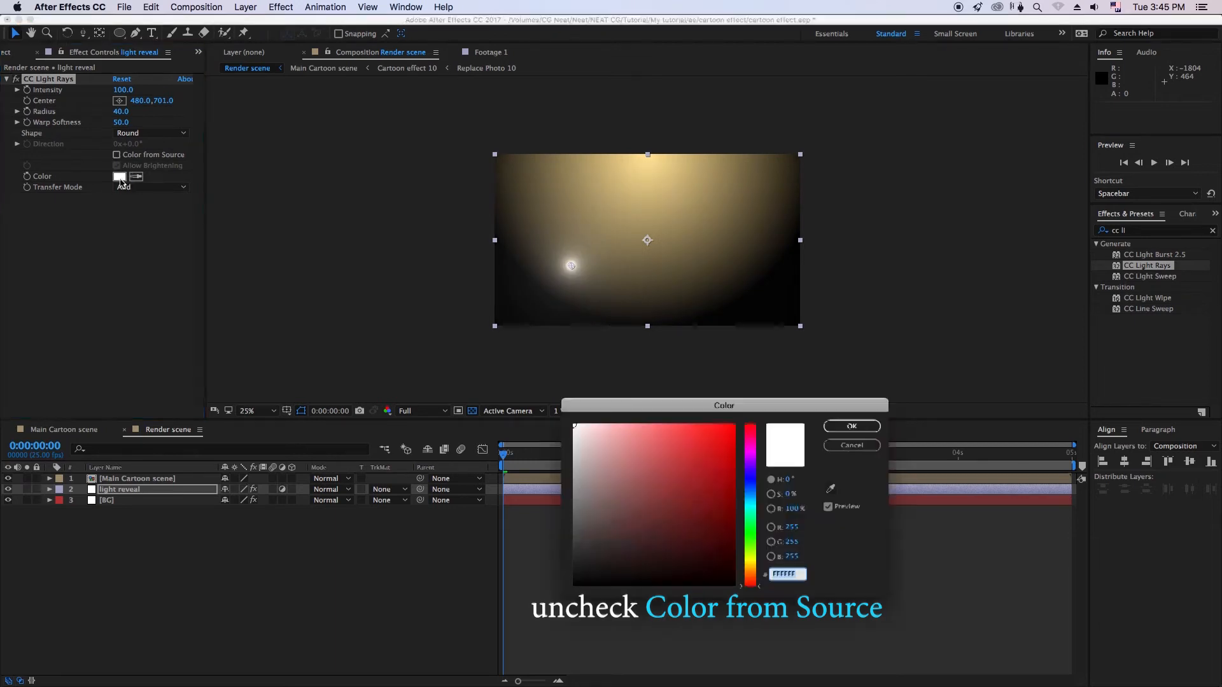
click(748, 570)
click(668, 427)
click(851, 426)
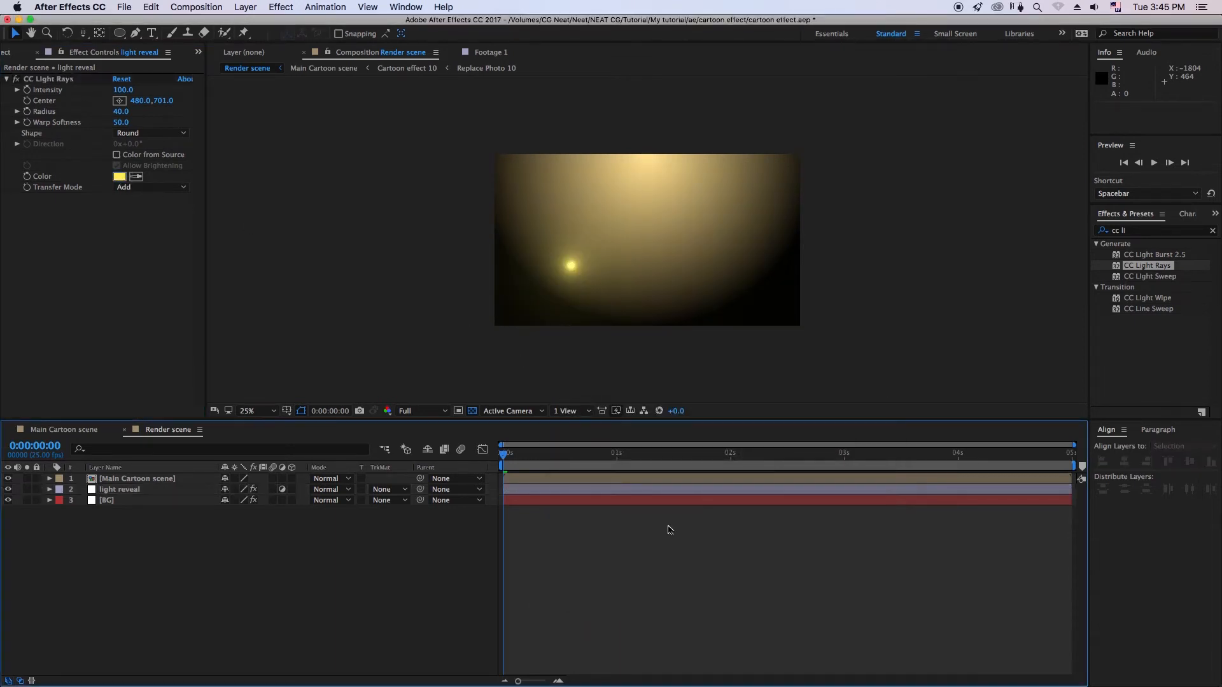
Step: Keyframe the CC Light Rays Radius of light reveal at 406 on frame 0:00:00:00 and show its keyframes
click(130, 490)
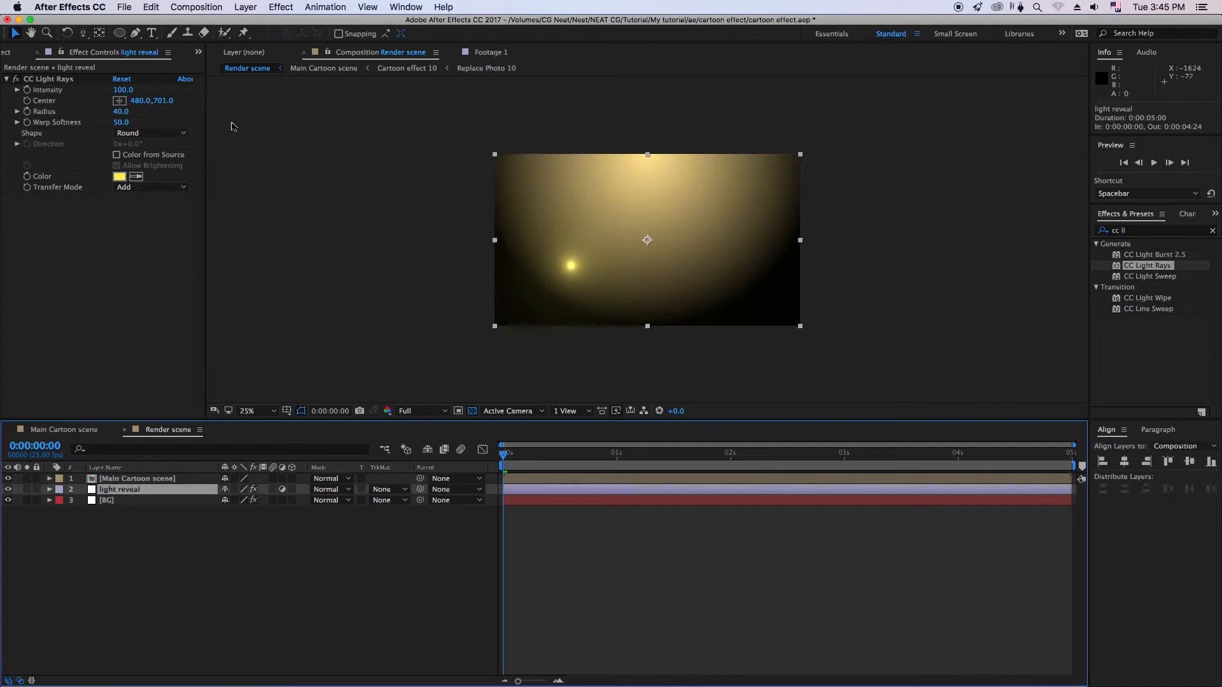
drag(121, 111, 359, 120)
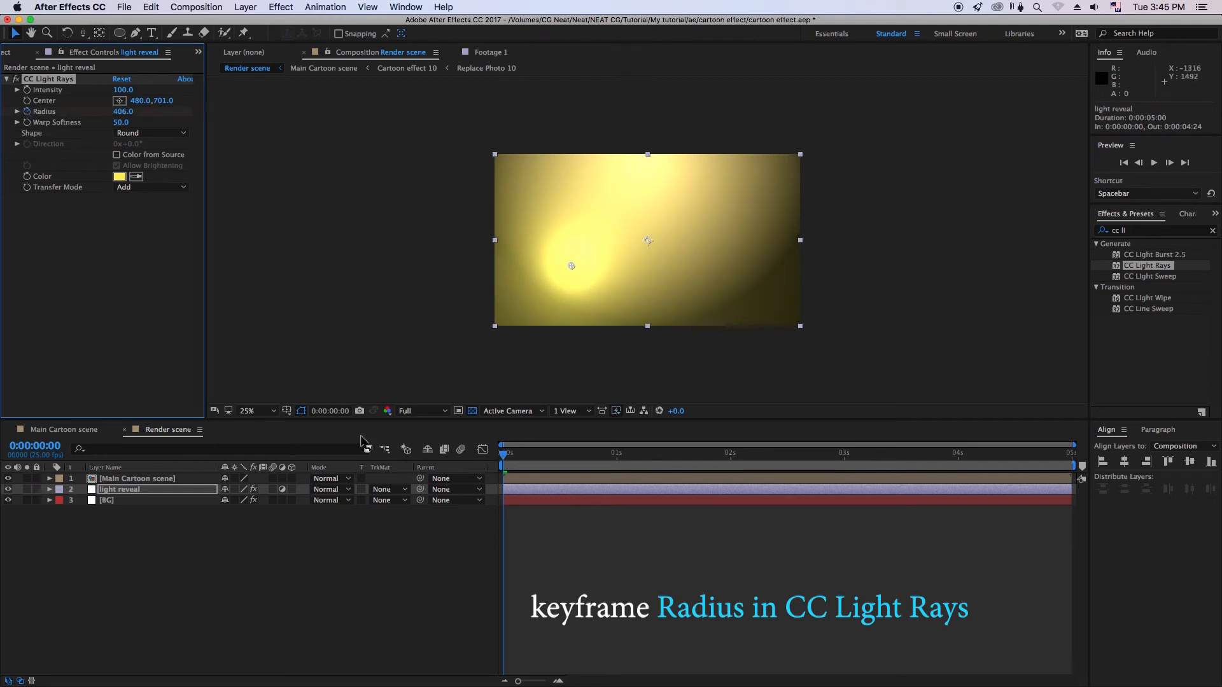
click(151, 493)
key(u)
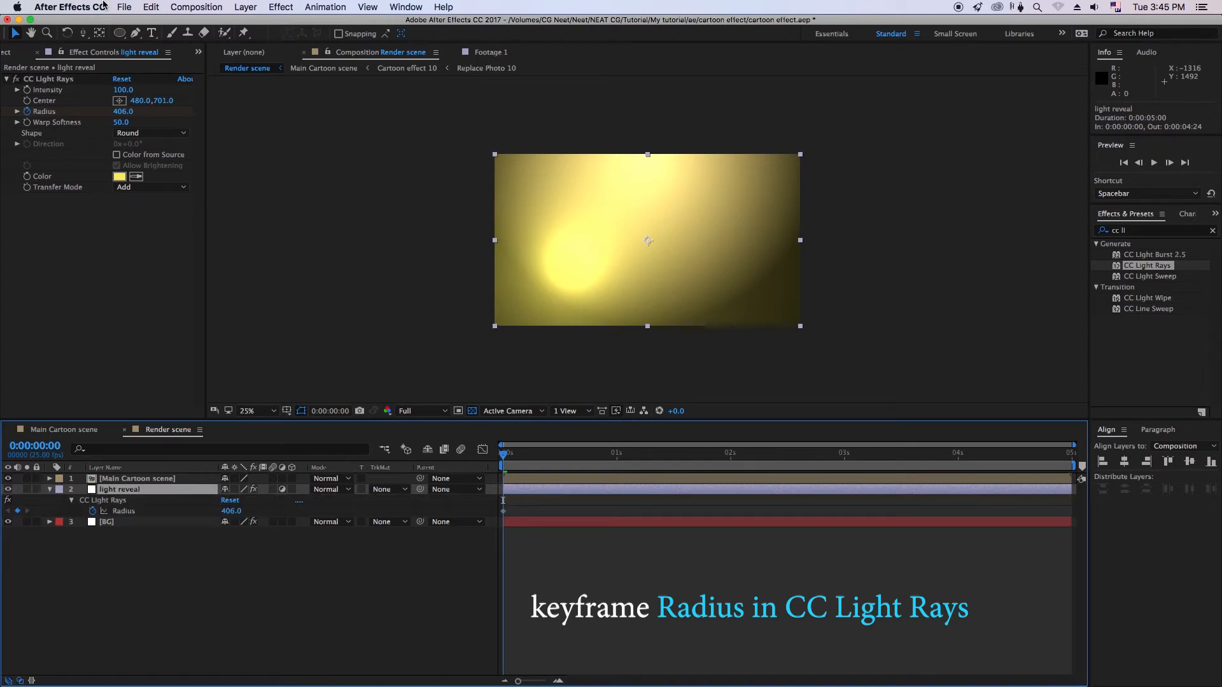
Step: Set the CC Light Rays Radius of light reveal to 0 at 0:00:00:02
click(512, 460)
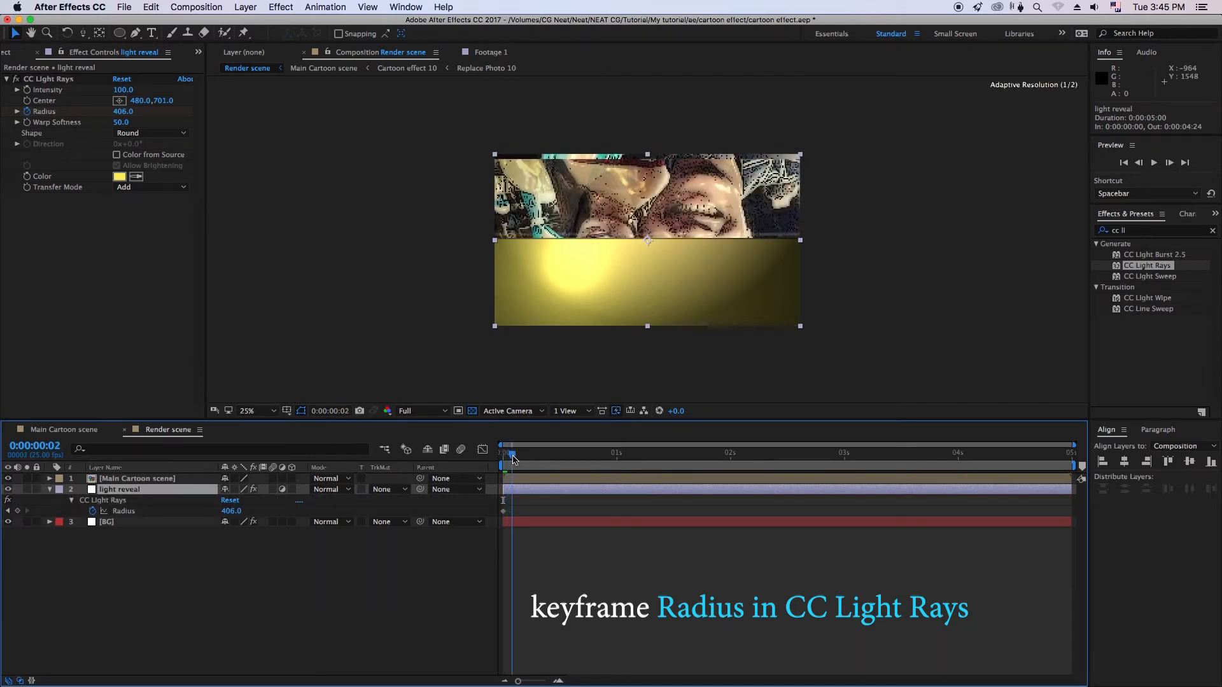
click(123, 112)
key(Return)
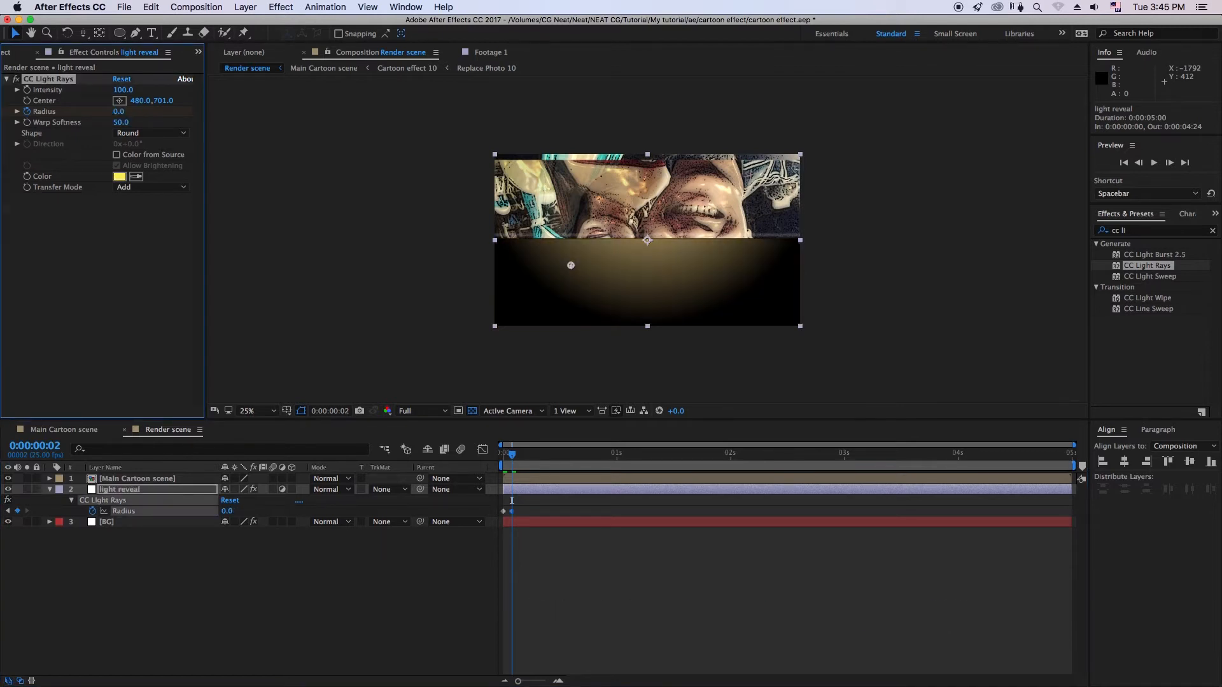
Step: Preview the Render scene animation from the first frame
drag(515, 457, 502, 458)
click(1152, 164)
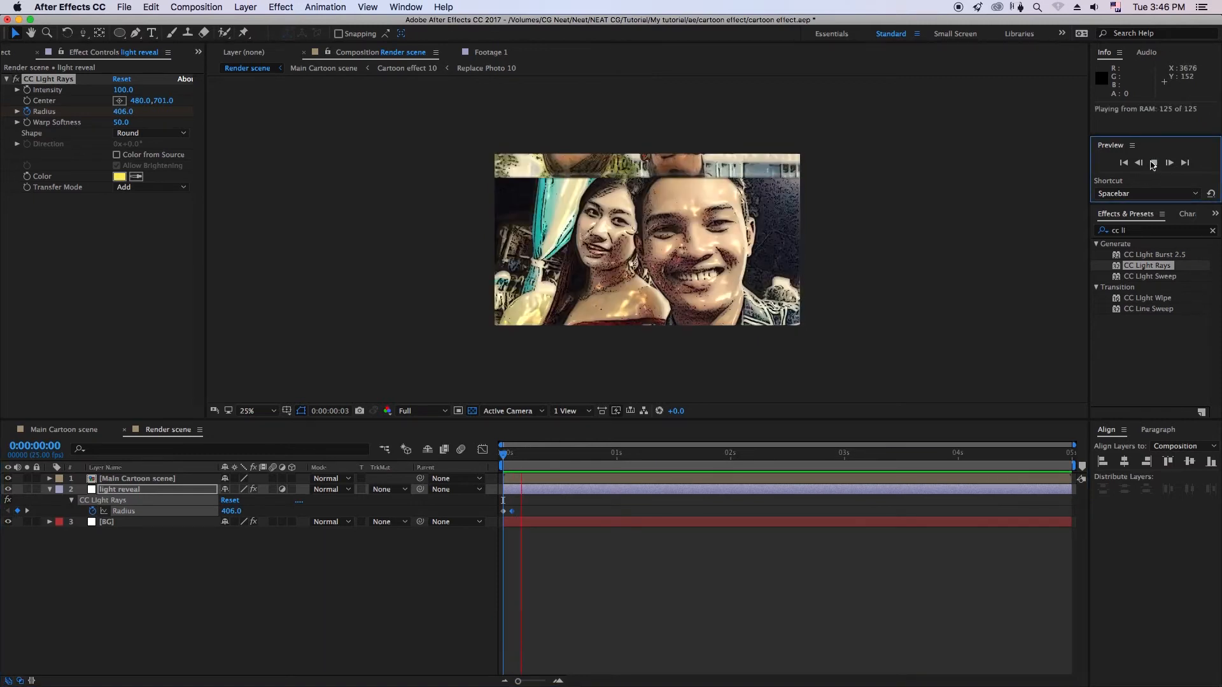
key(space)
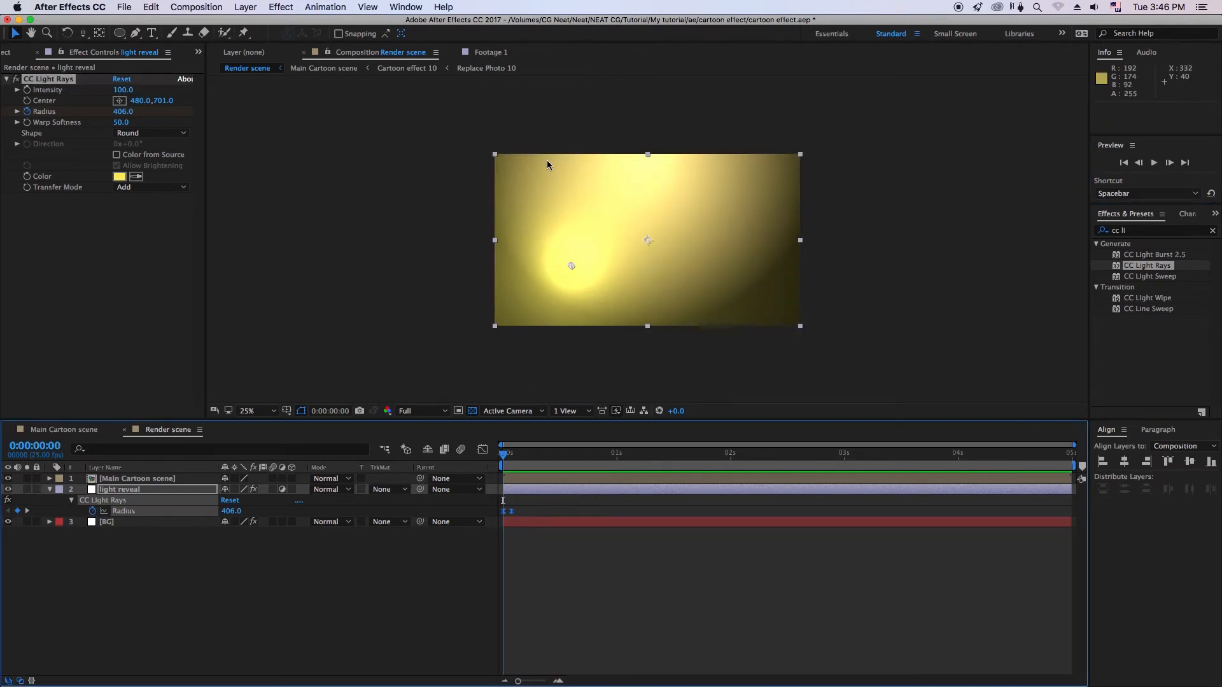
Step: Collapse the light reveal properties and create a new adjustment layer named blur edge in the Render scene
click(152, 573)
click(49, 490)
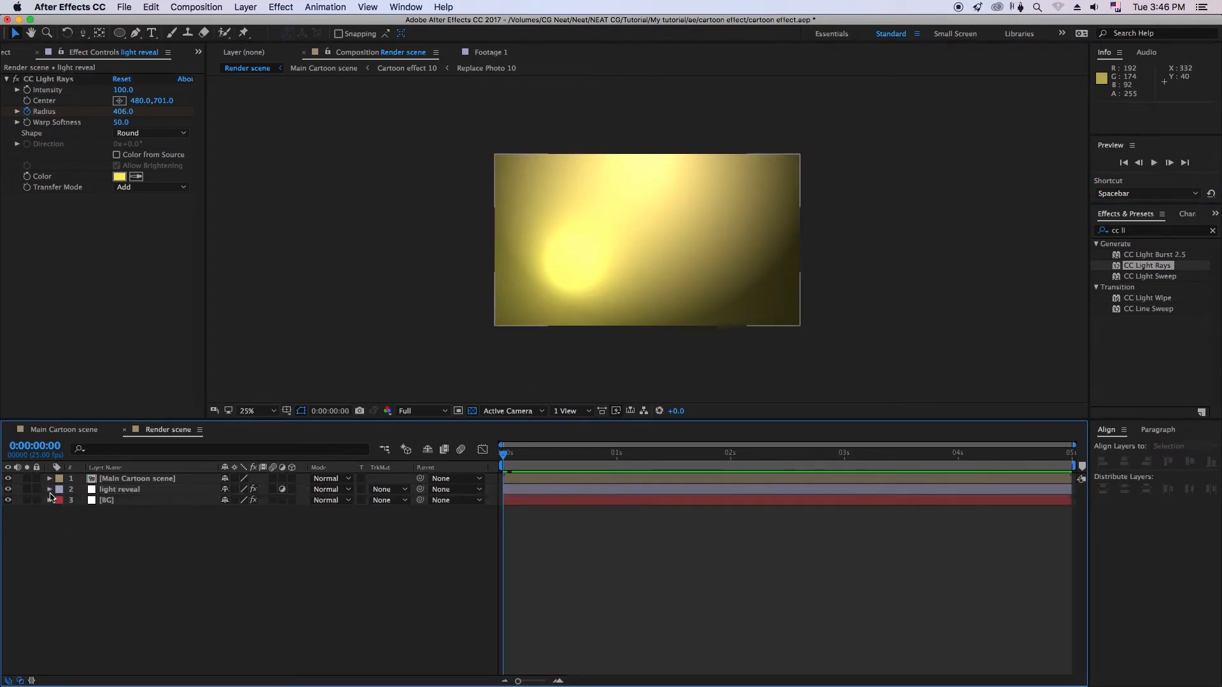
right_click(146, 543)
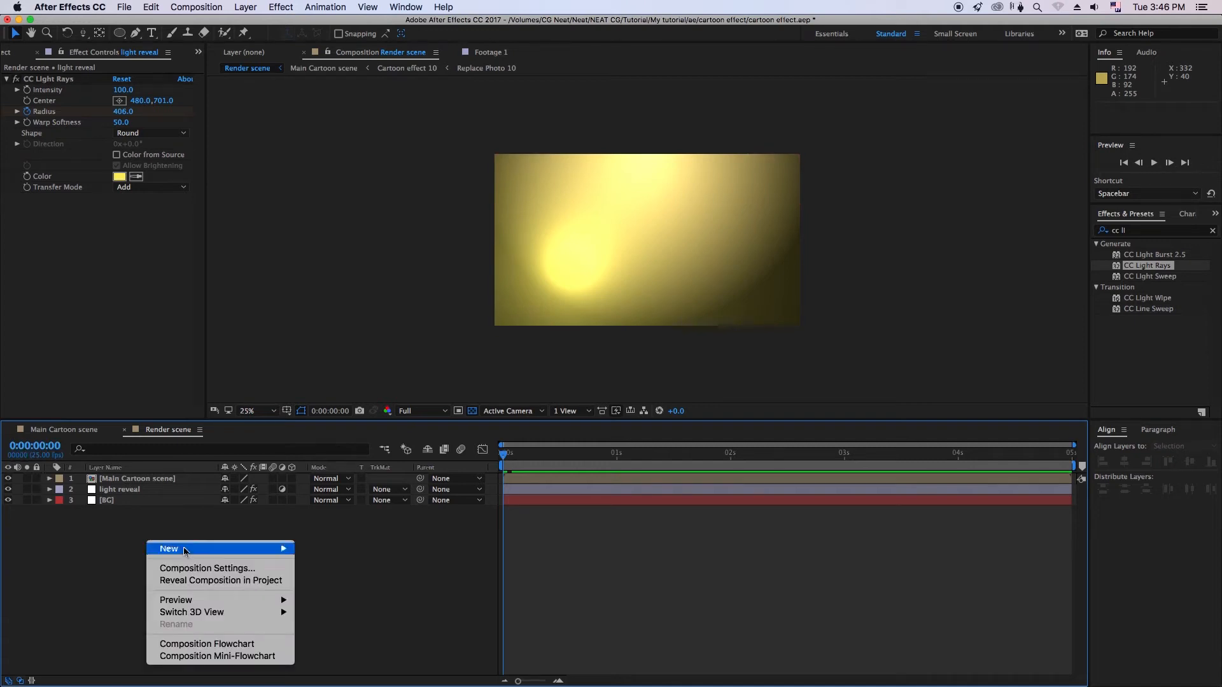
mouse_move(255, 548)
click(386, 646)
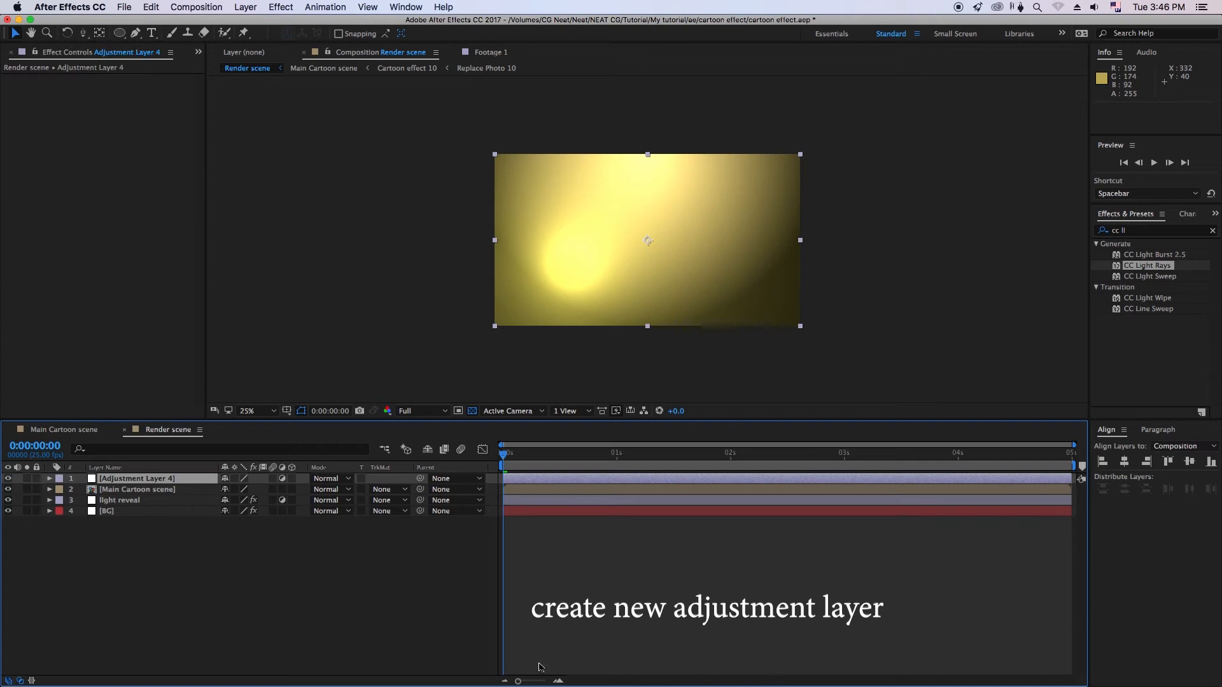
key(Return)
text(blur)
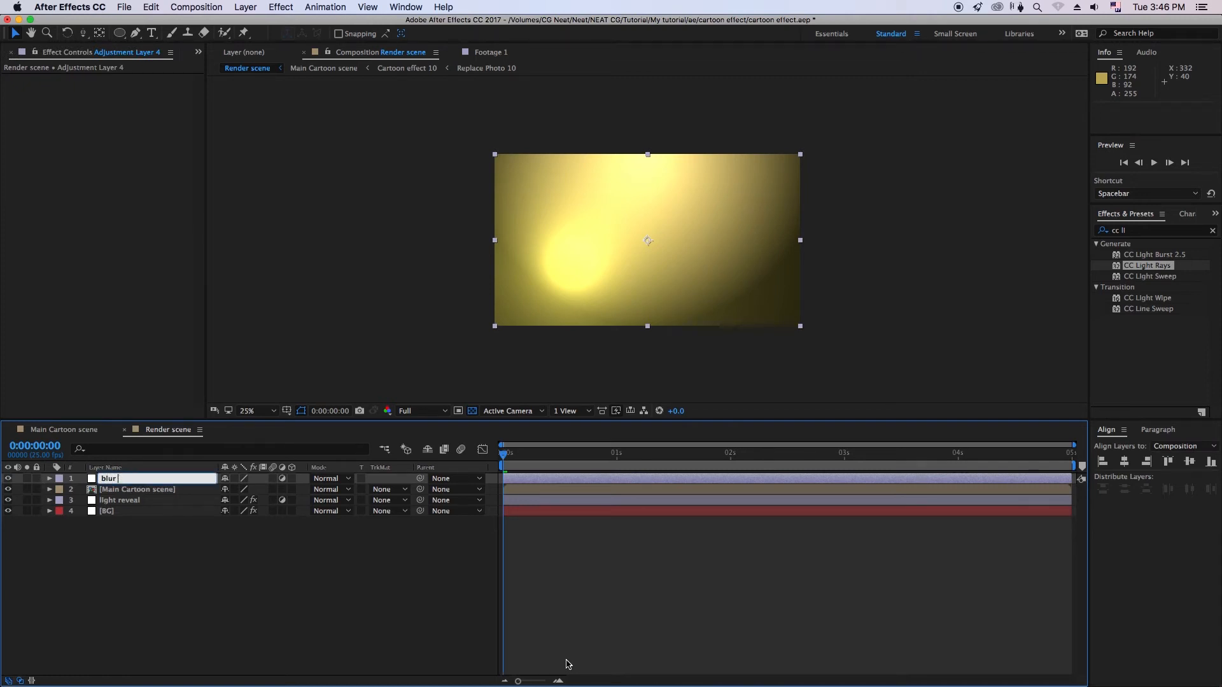
click(164, 548)
Step: Apply the CC Light Burst 2.5 effect to the blur edge layer
click(101, 482)
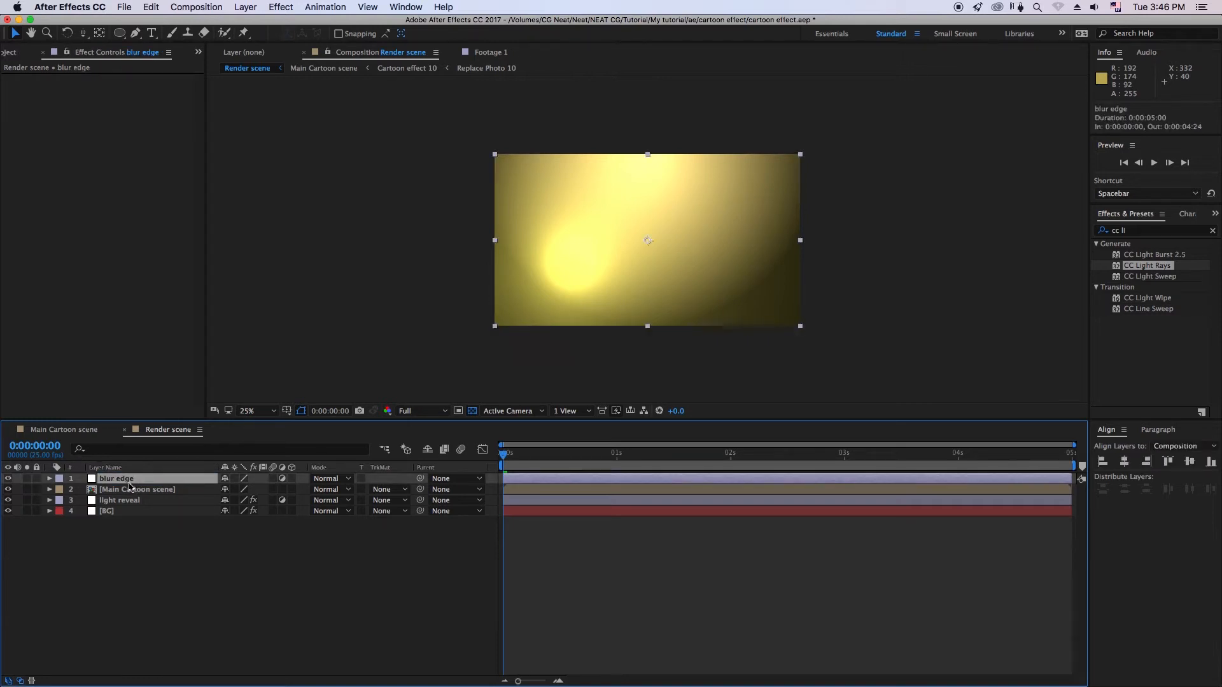
click(1164, 255)
drag(1168, 260, 164, 482)
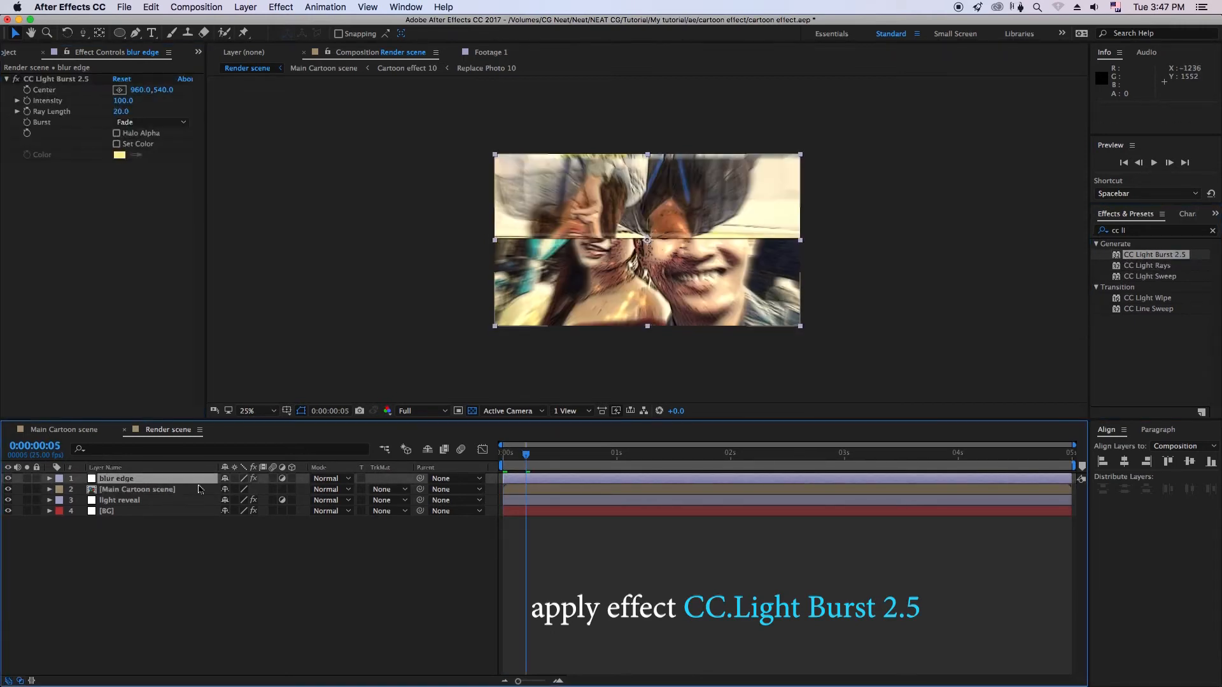
Step: Compare the image at 0:00:00:11 with the blur edge layer hidden and shown
drag(520, 461, 553, 463)
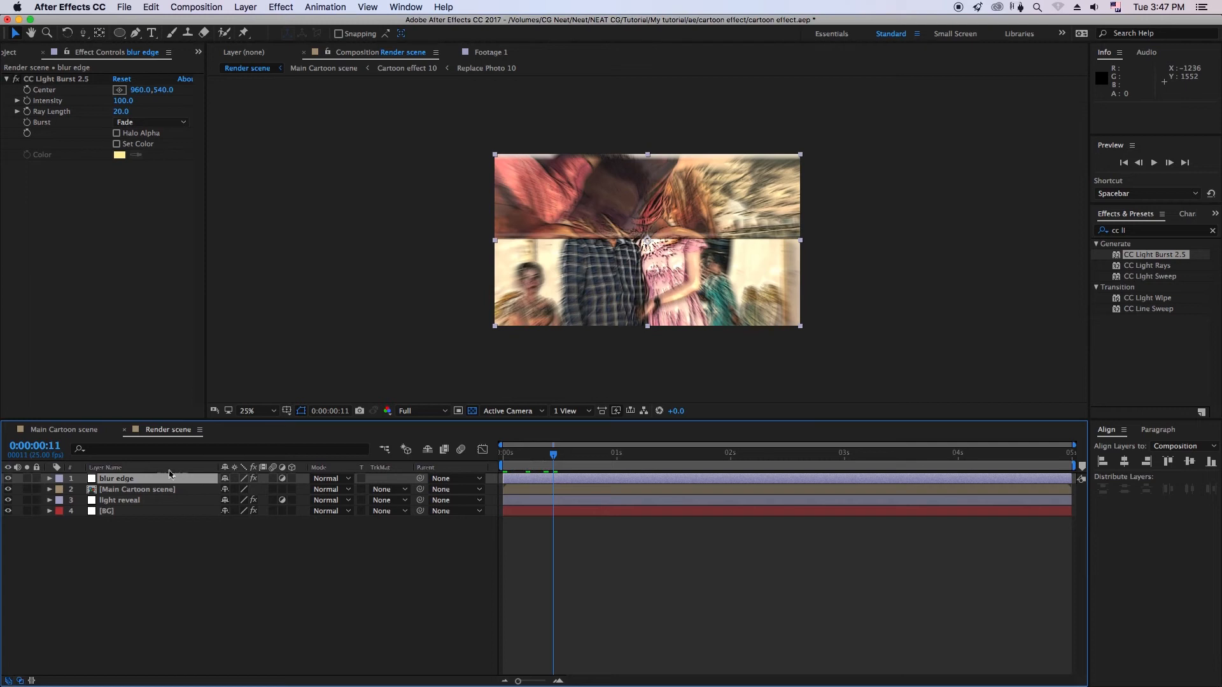
click(13, 482)
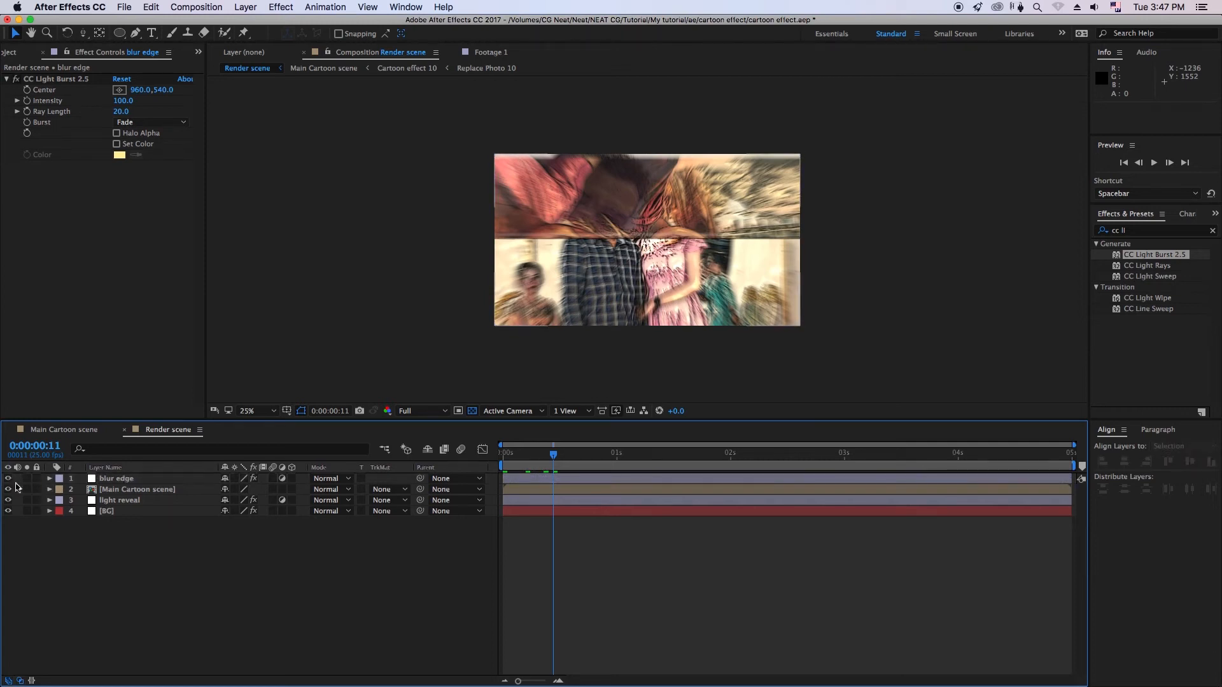
click(9, 478)
click(8, 478)
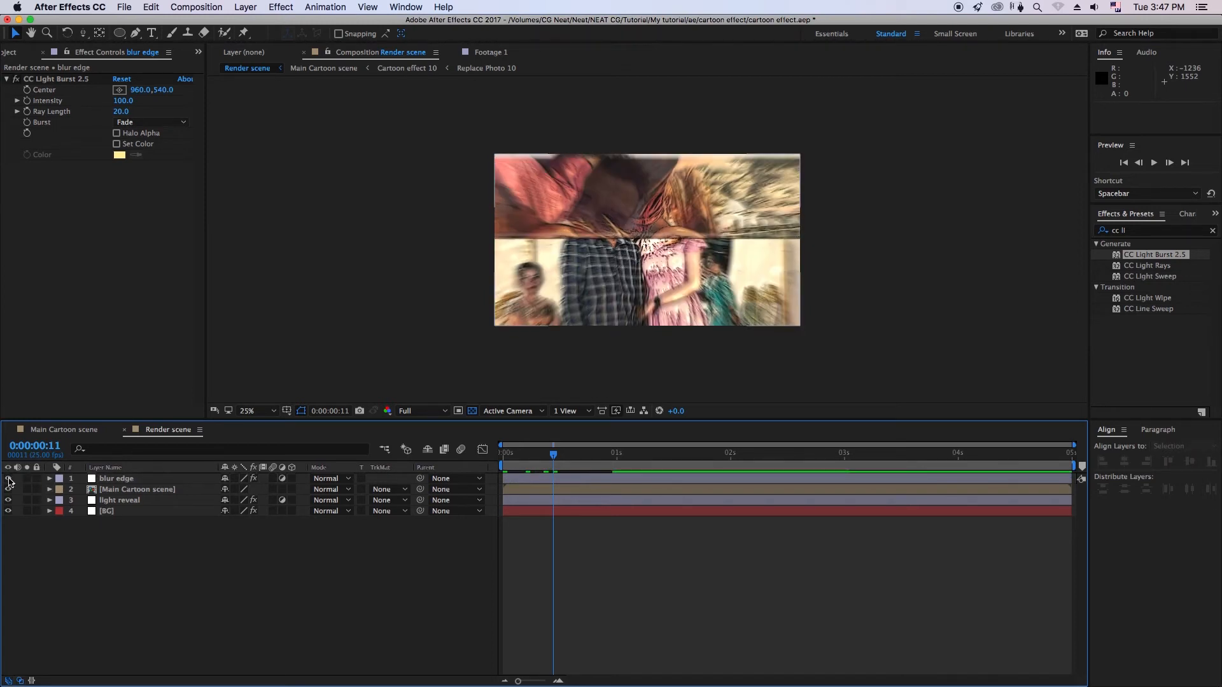
Step: Try a CC Light Burst 2.5 Ray Length of 107 on blur edge and restore it to 20
click(138, 481)
drag(121, 111, 184, 118)
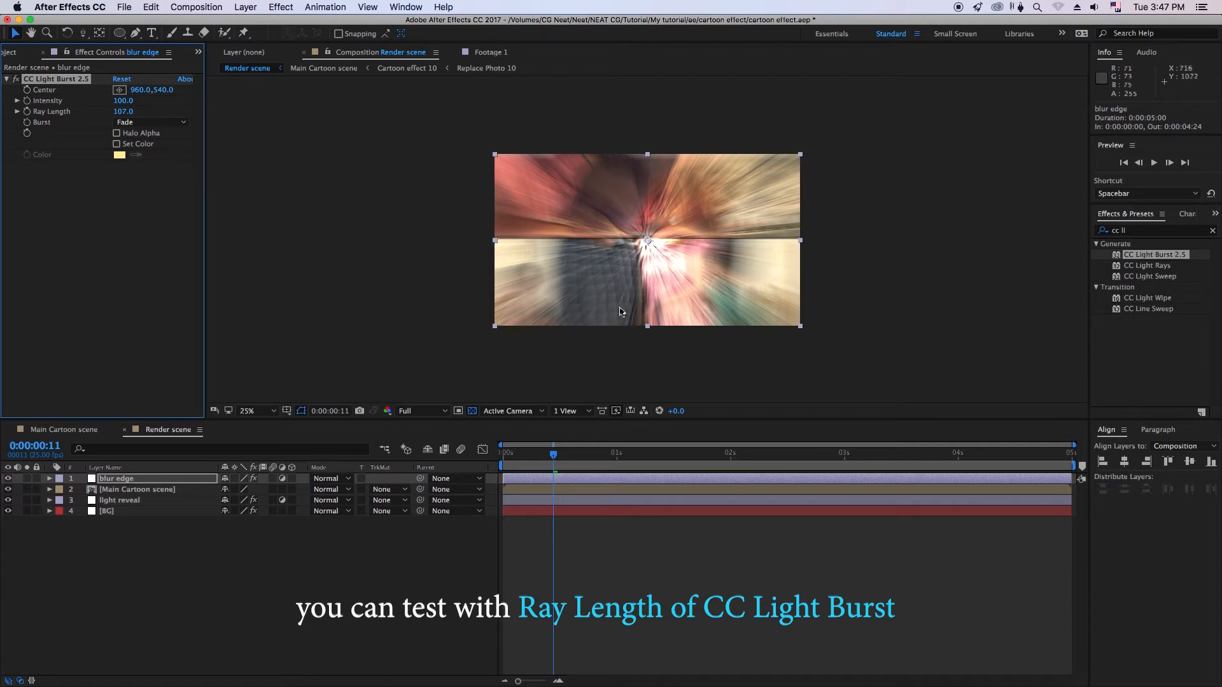
click(124, 111)
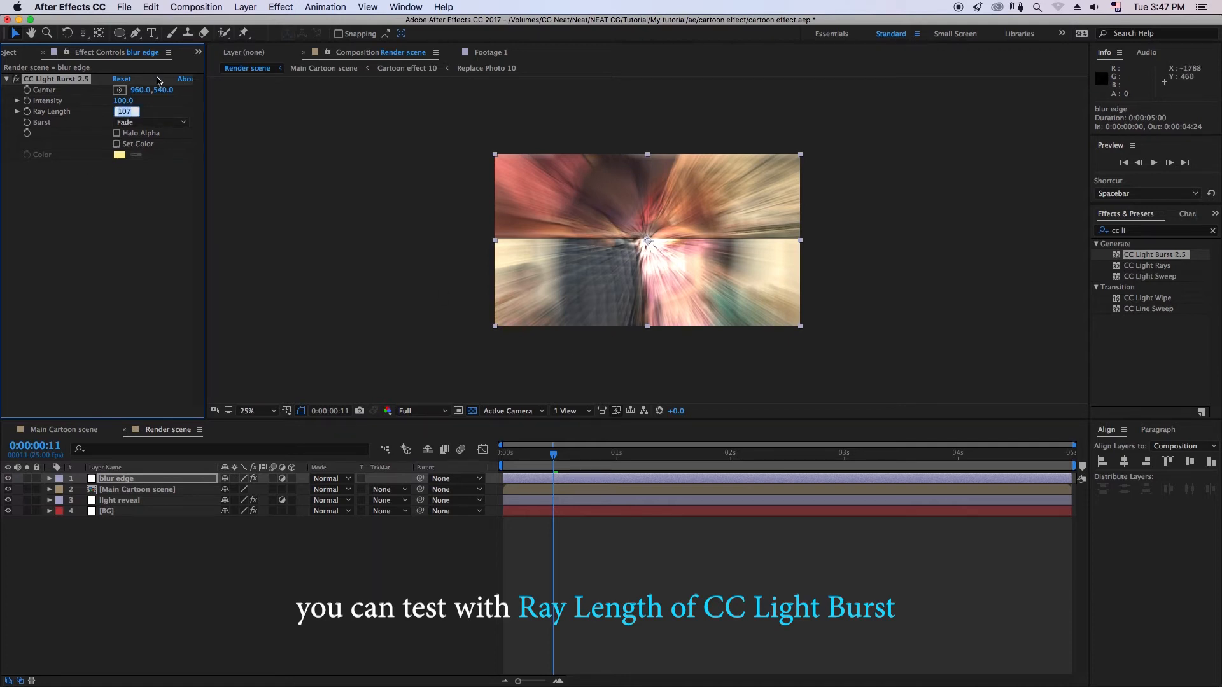
text(2)
key(Return)
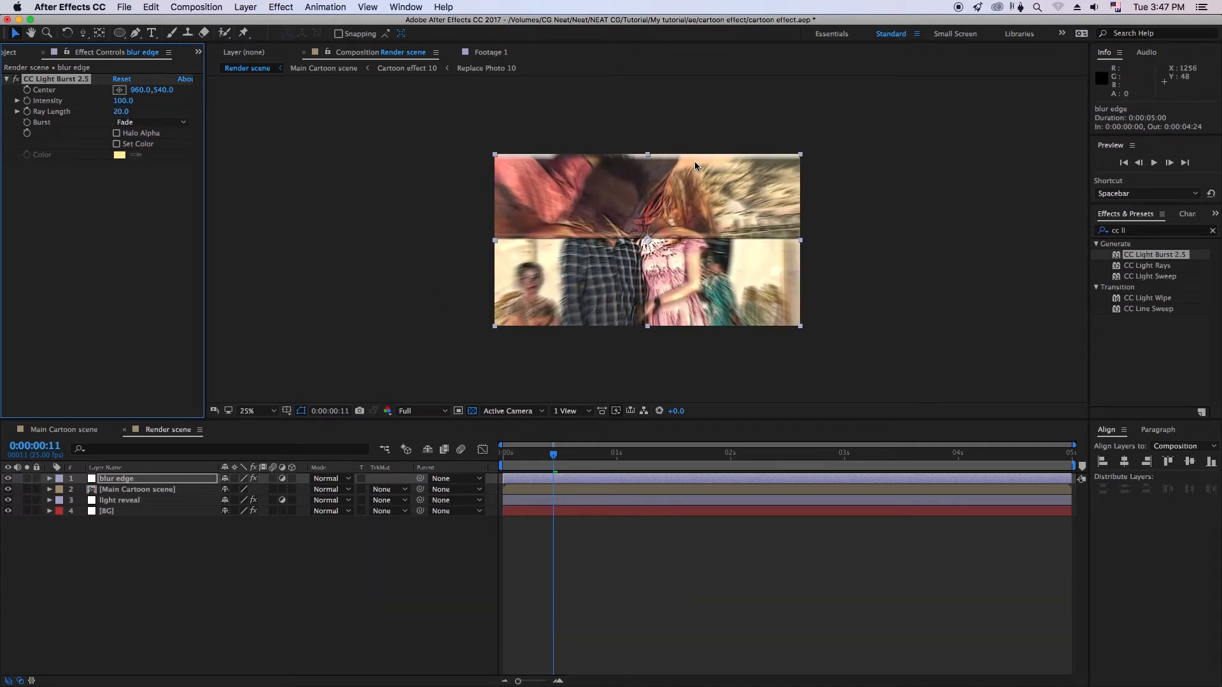
Step: Add a full-frame elliptical mask to blur edge with the Ellipse Tool and set its mode to Subtract
click(115, 478)
click(121, 34)
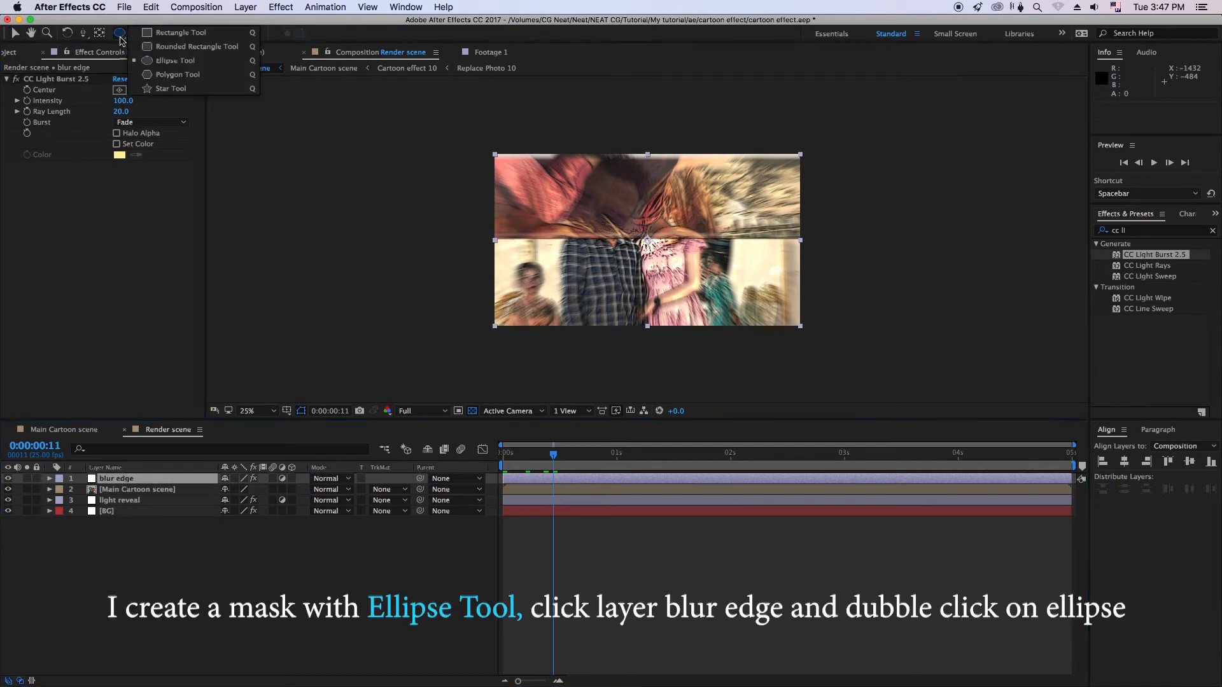
click(172, 61)
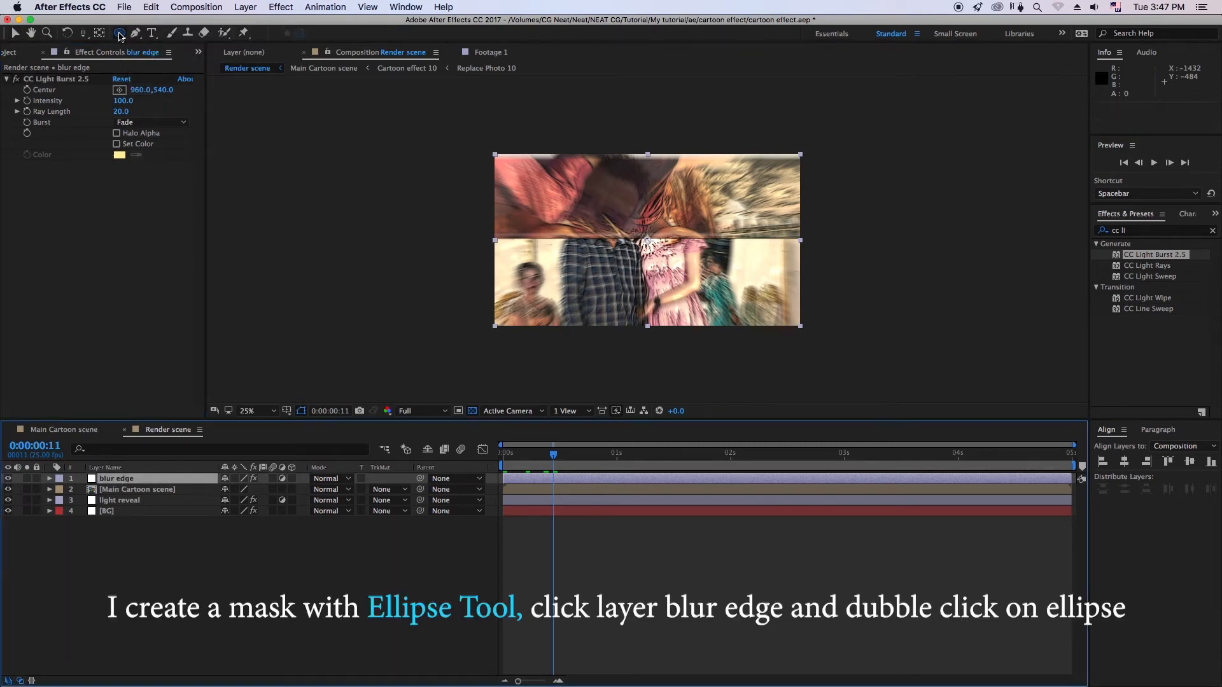
double_click(120, 34)
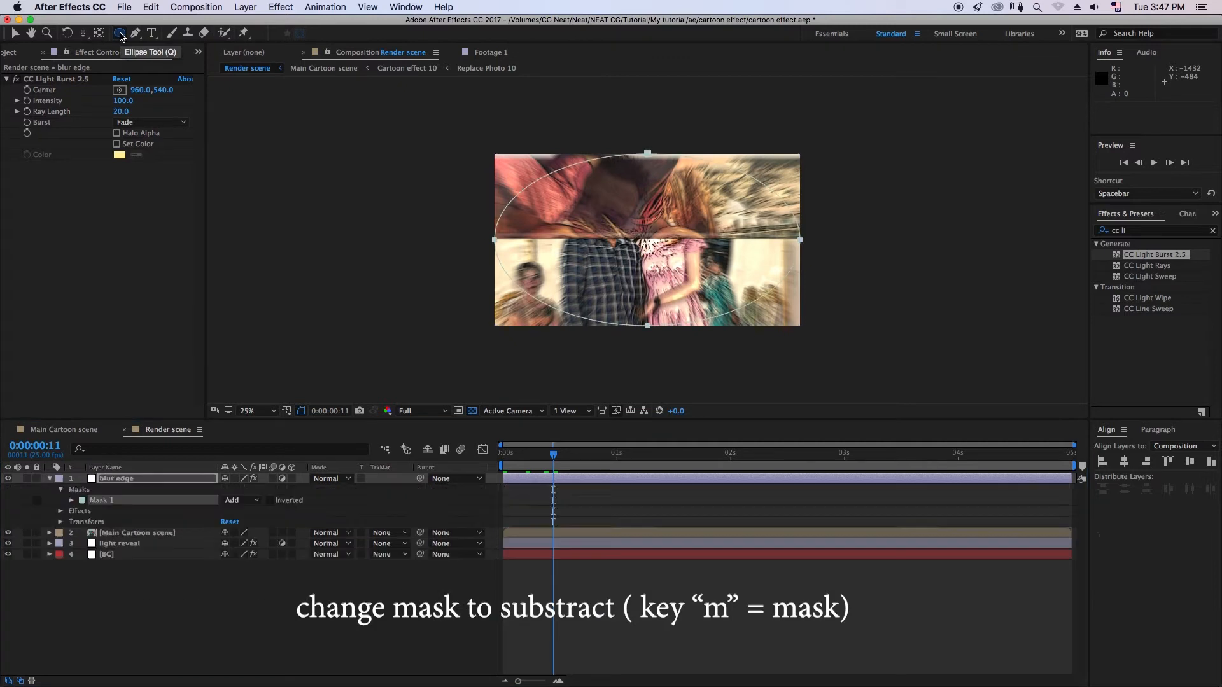
click(241, 500)
click(261, 538)
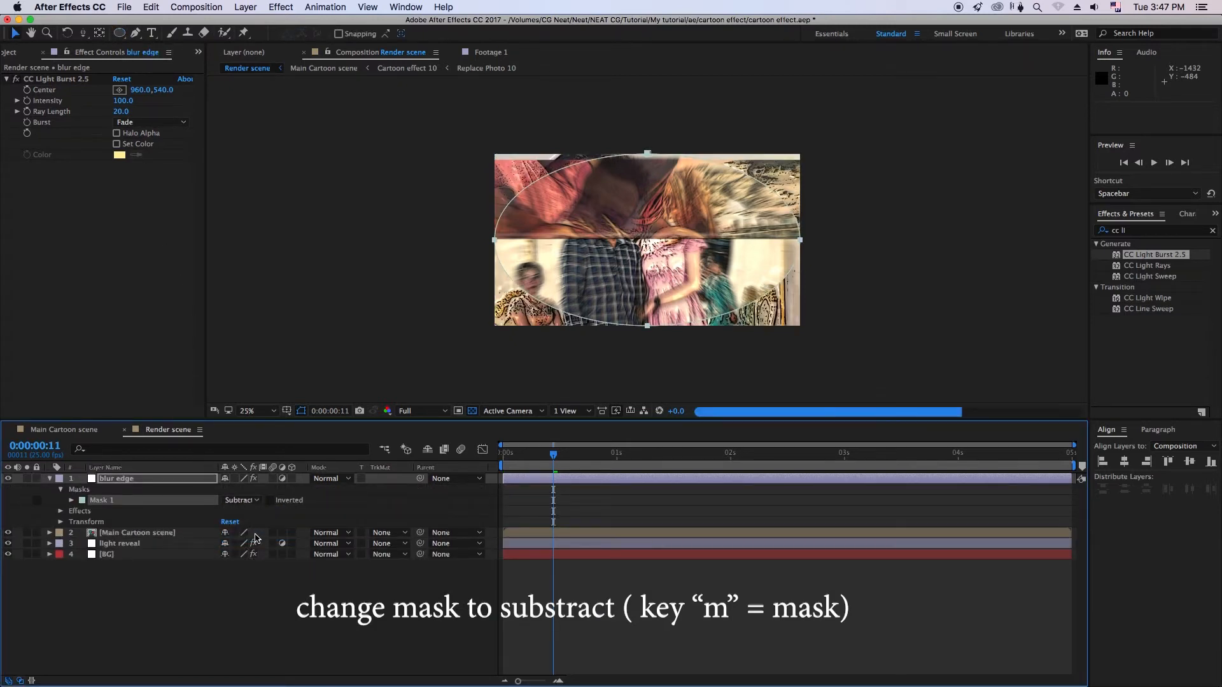
Step: Set the Mask Feather of blur edge to 100 pixels and compare the image with the layer hidden and shown
click(165, 480)
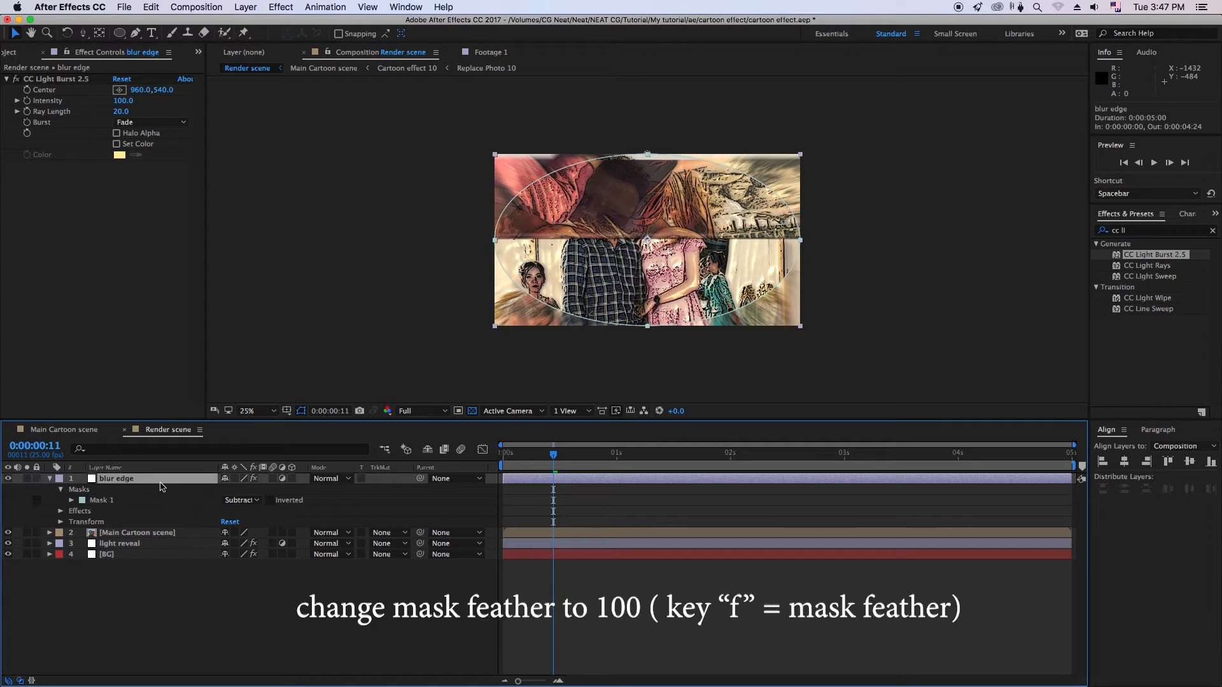
key(f)
click(239, 500)
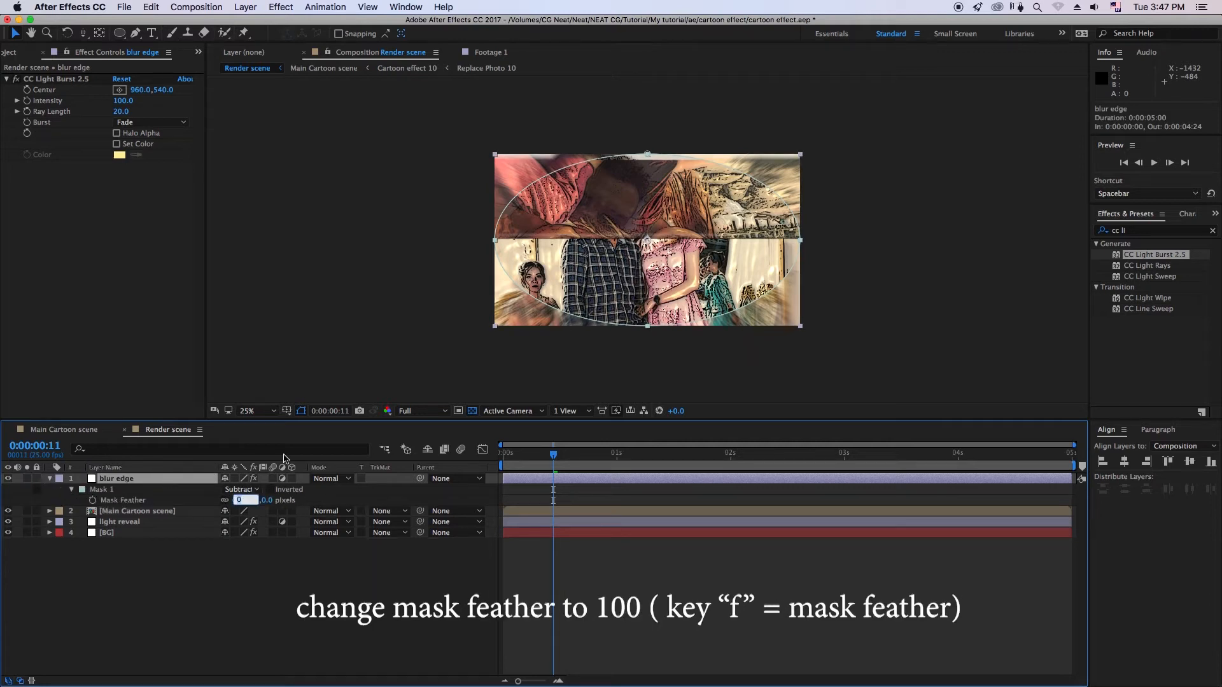
text(100)
click(246, 581)
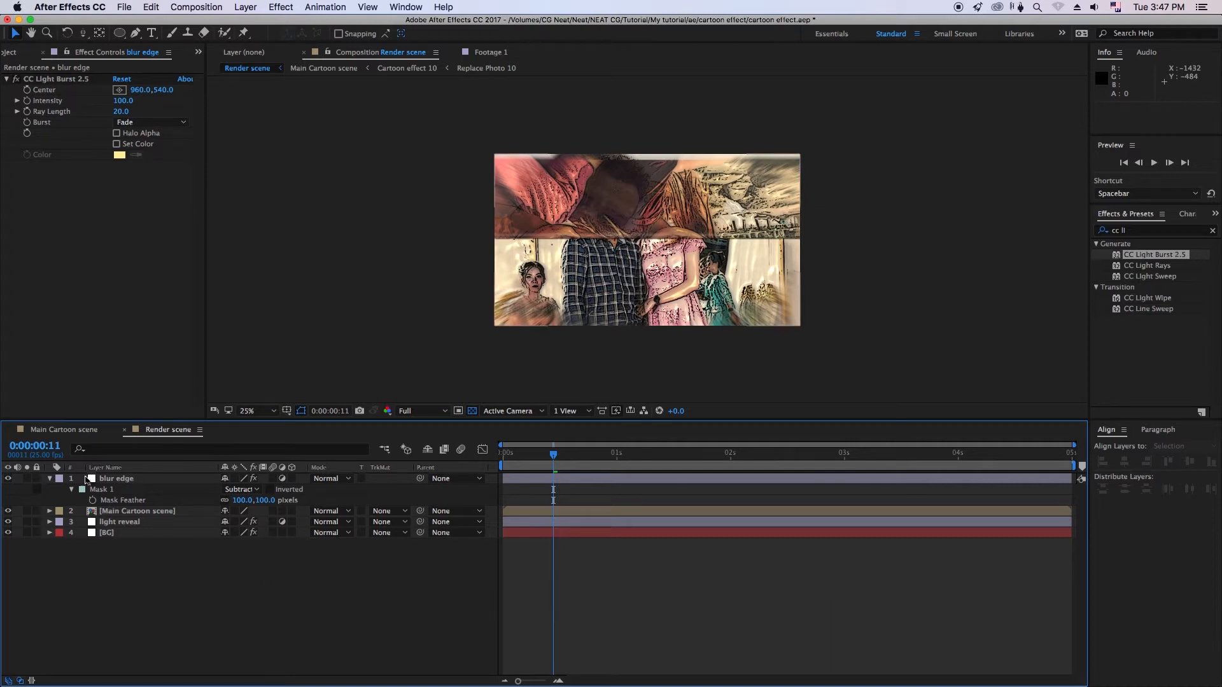
click(7, 479)
click(8, 479)
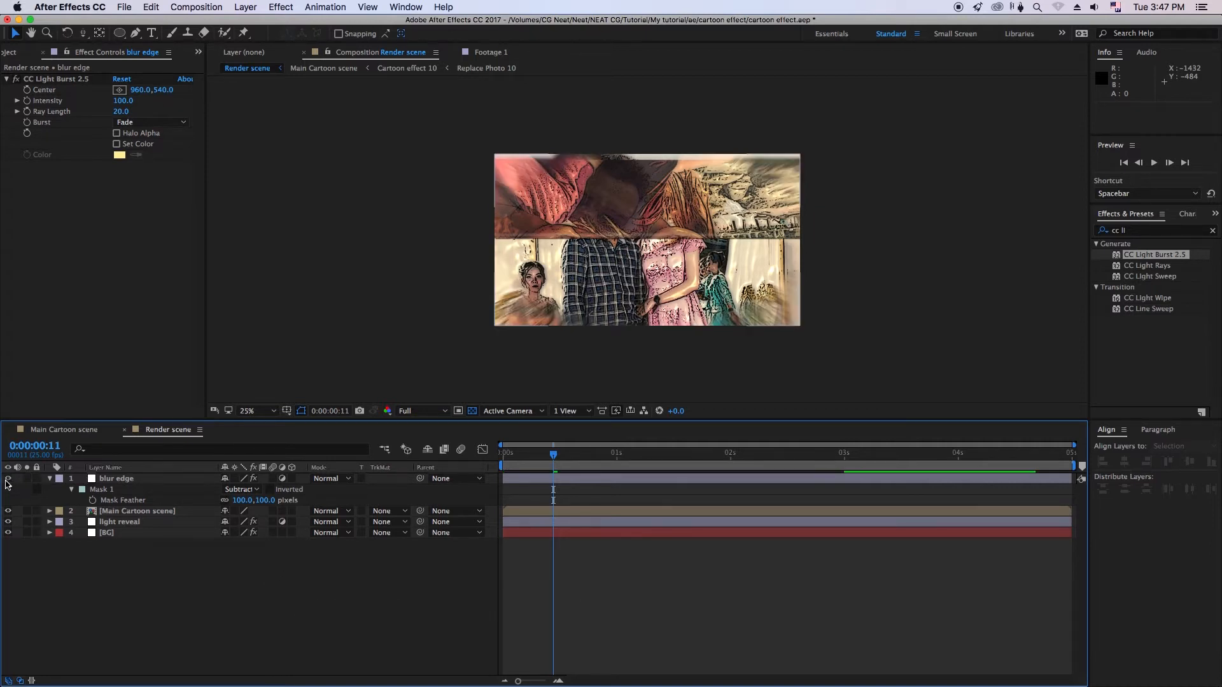
Step: Keyframe the CC Light Burst 2.5 Ray Length of blur edge at 20 on 0:00:00:00 and show its keyframes
click(115, 482)
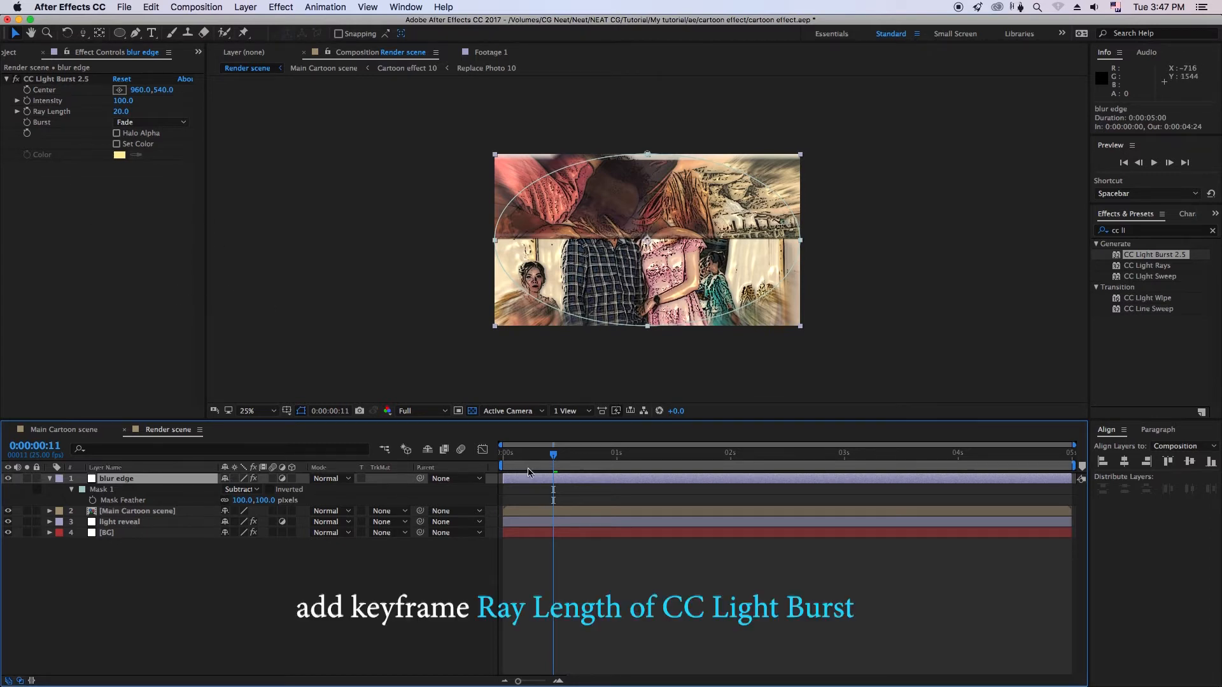
mouse_move(538, 458)
mouse_down()
mouse_move(504, 457)
mouse_move(521, 461)
mouse_up()
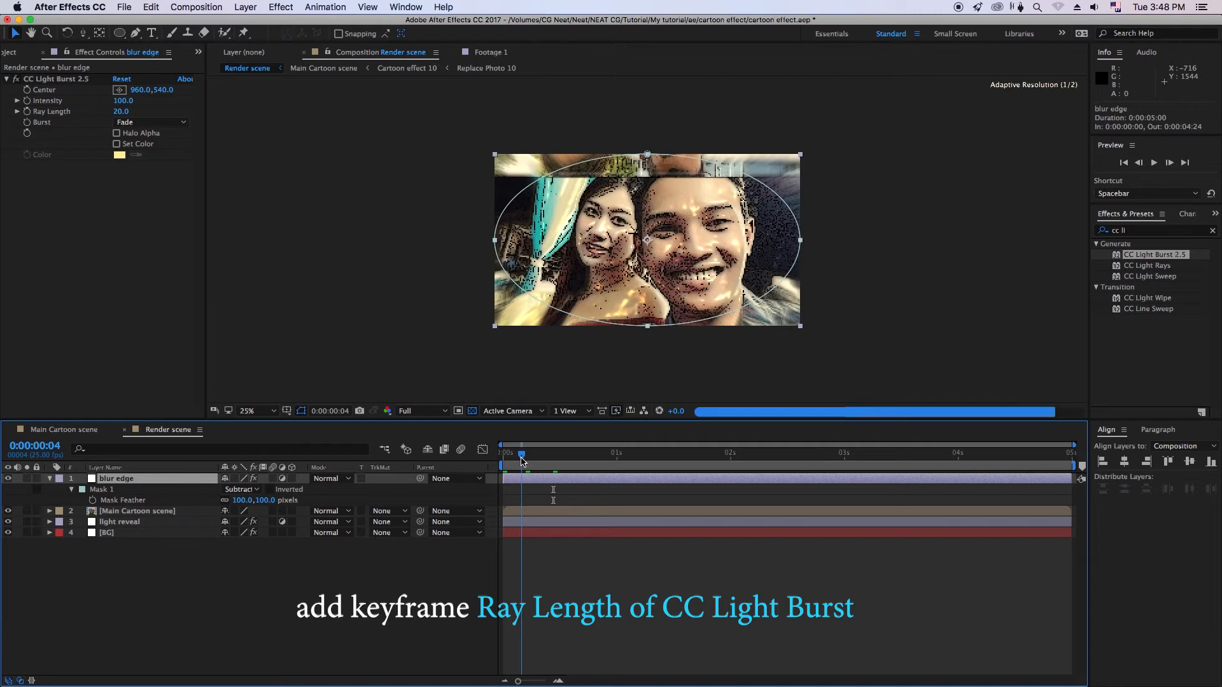
drag(522, 460, 503, 462)
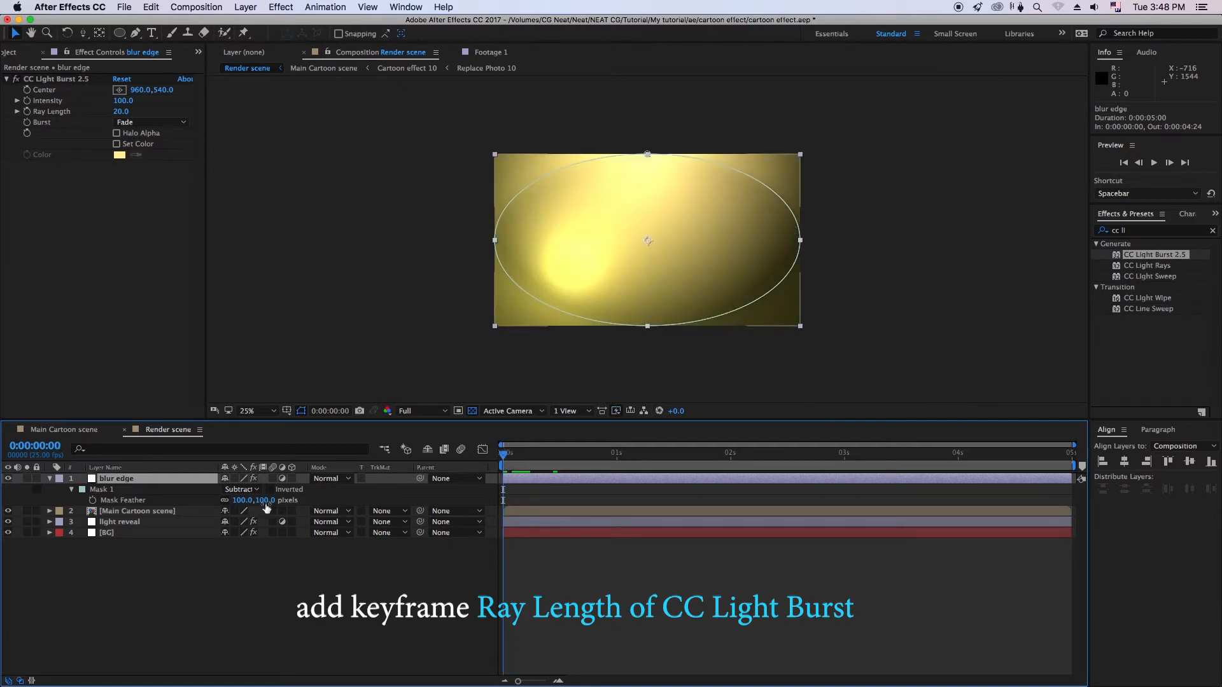
click(27, 111)
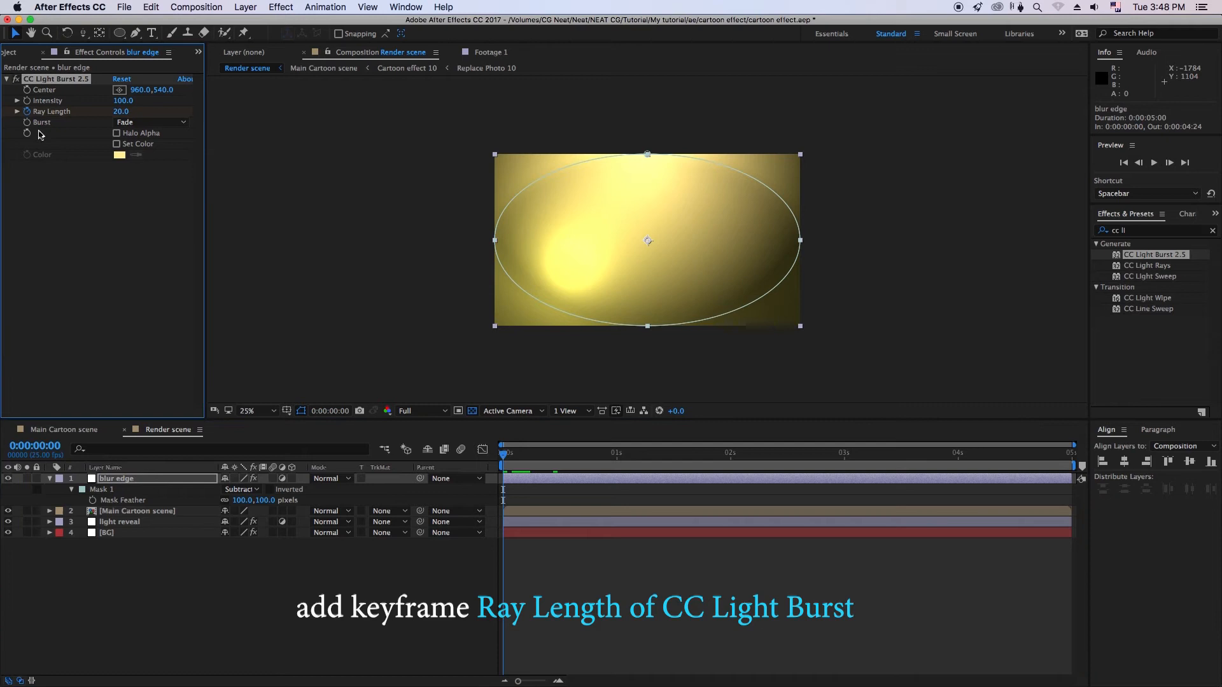
key(u)
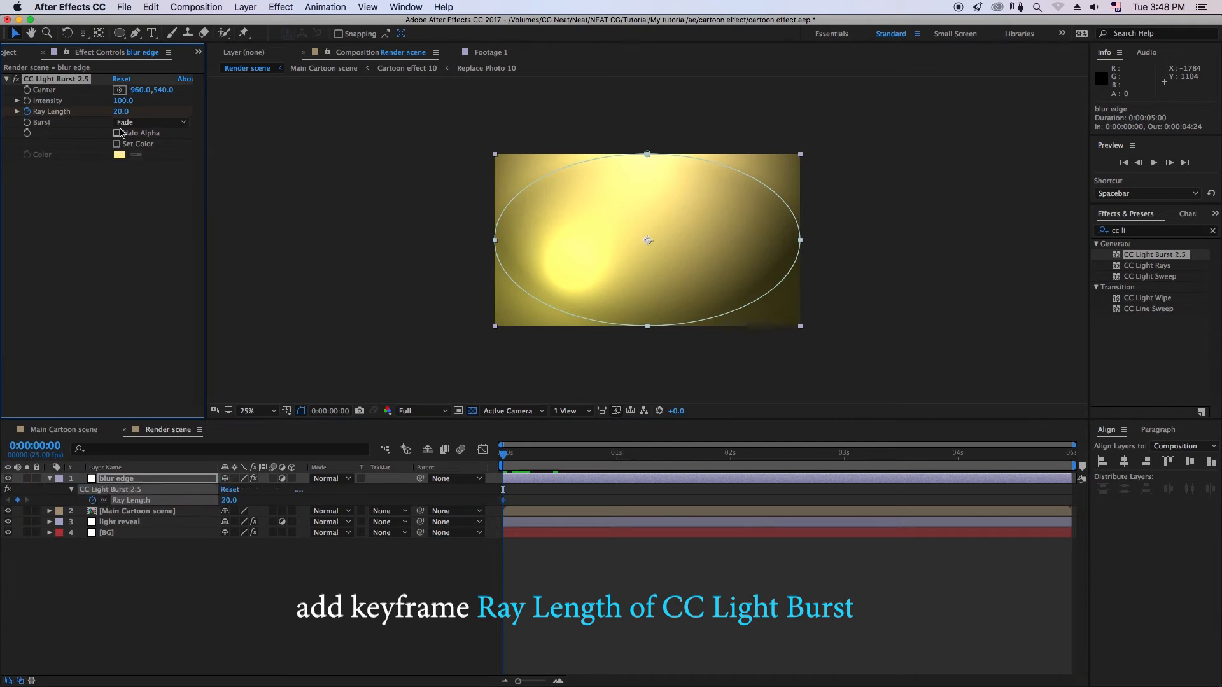
Step: Set the Ray Length of blur edge to 0 at 0:00:00:04
drag(508, 462, 523, 464)
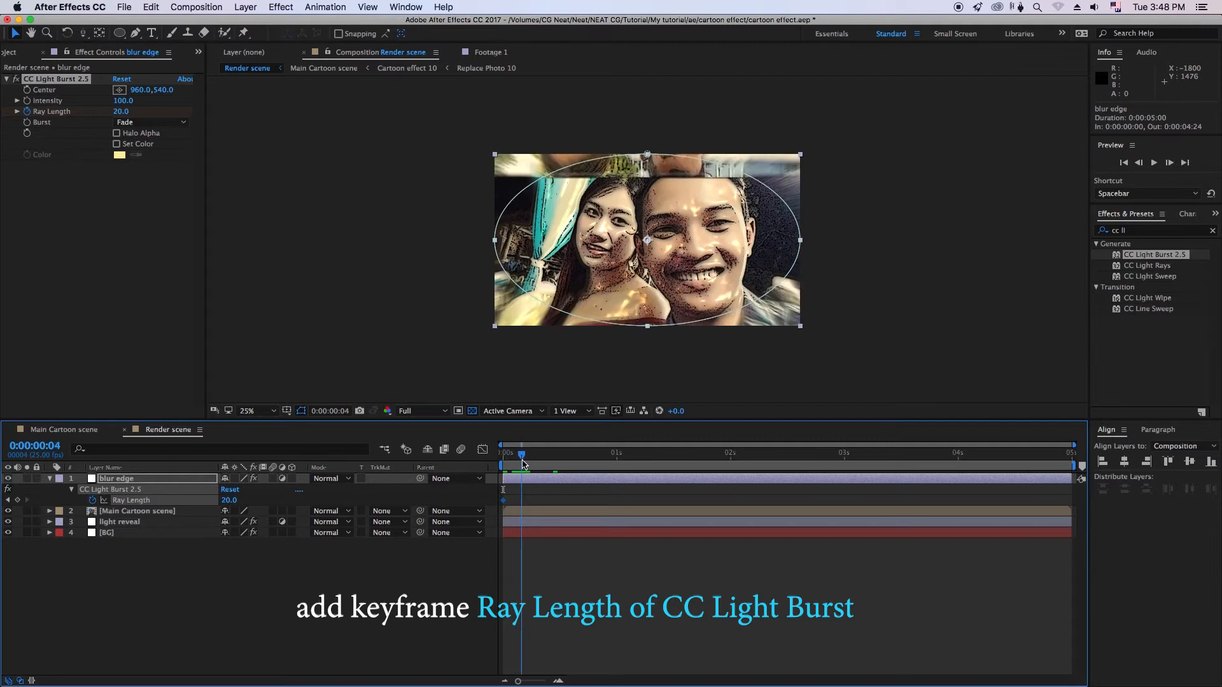
click(122, 112)
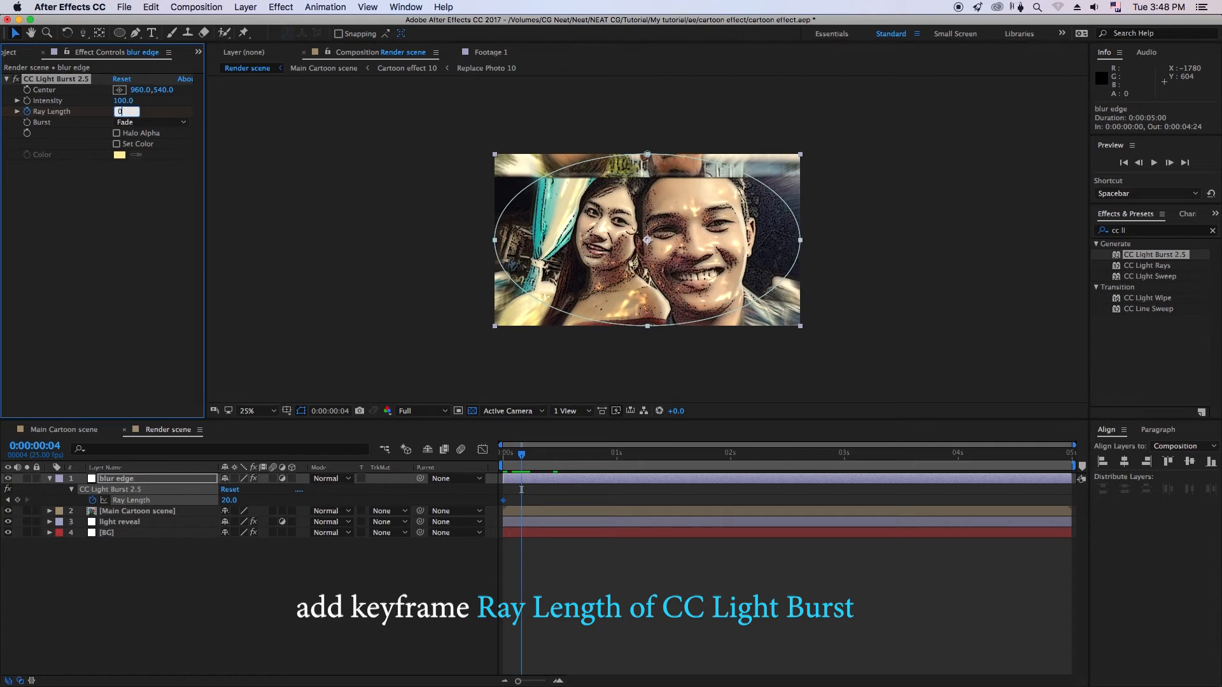
key(Return)
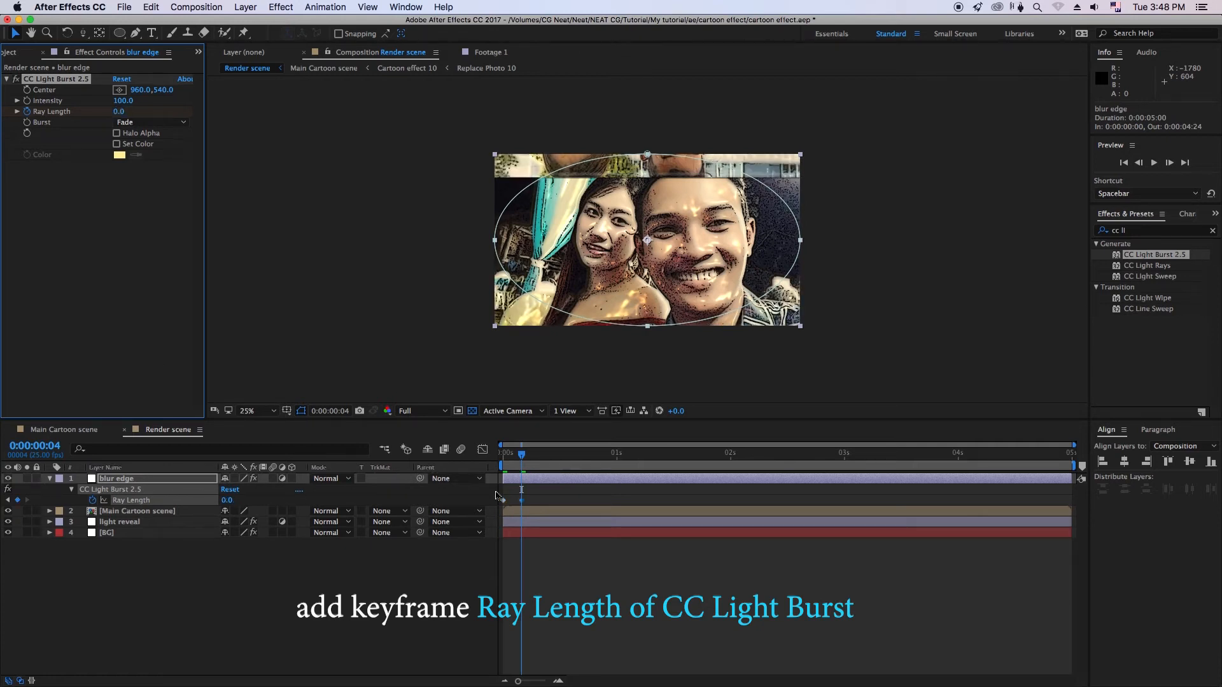
Step: Select both Ray Length keyframes and insert the expression loopOut(type = "cycle", numKeyframes = 0) for Ray Length on blur edge
drag(520, 464, 500, 463)
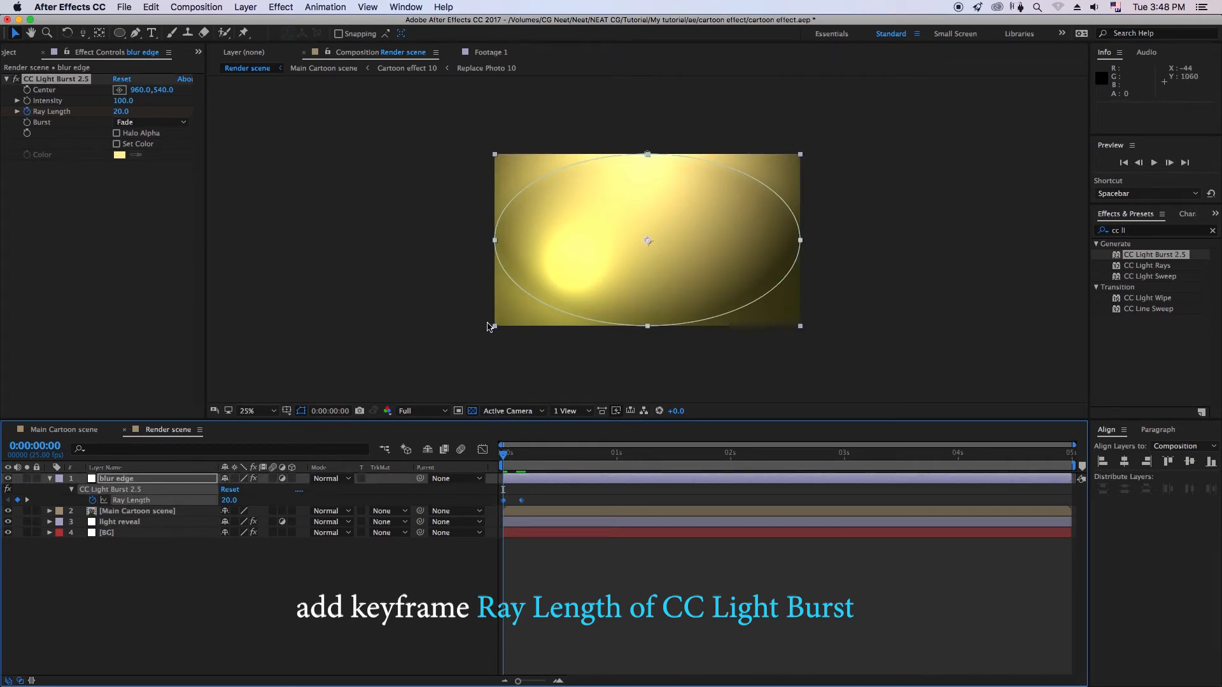
drag(541, 499, 499, 501)
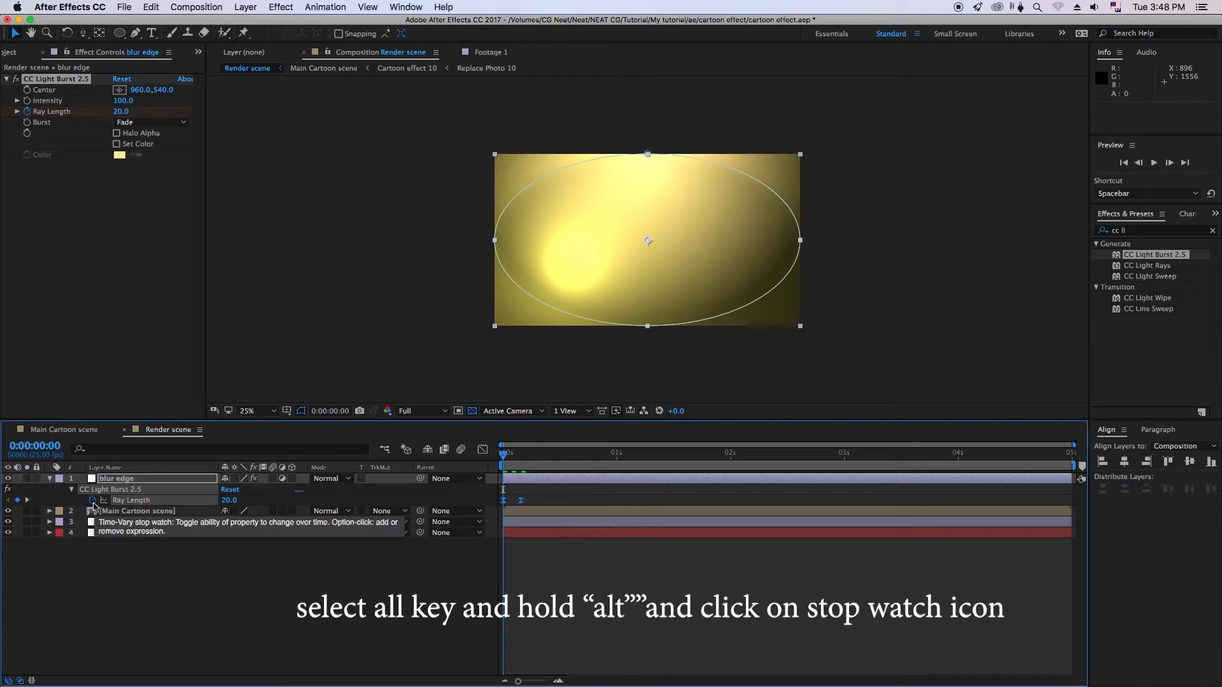
alt+click(94, 502)
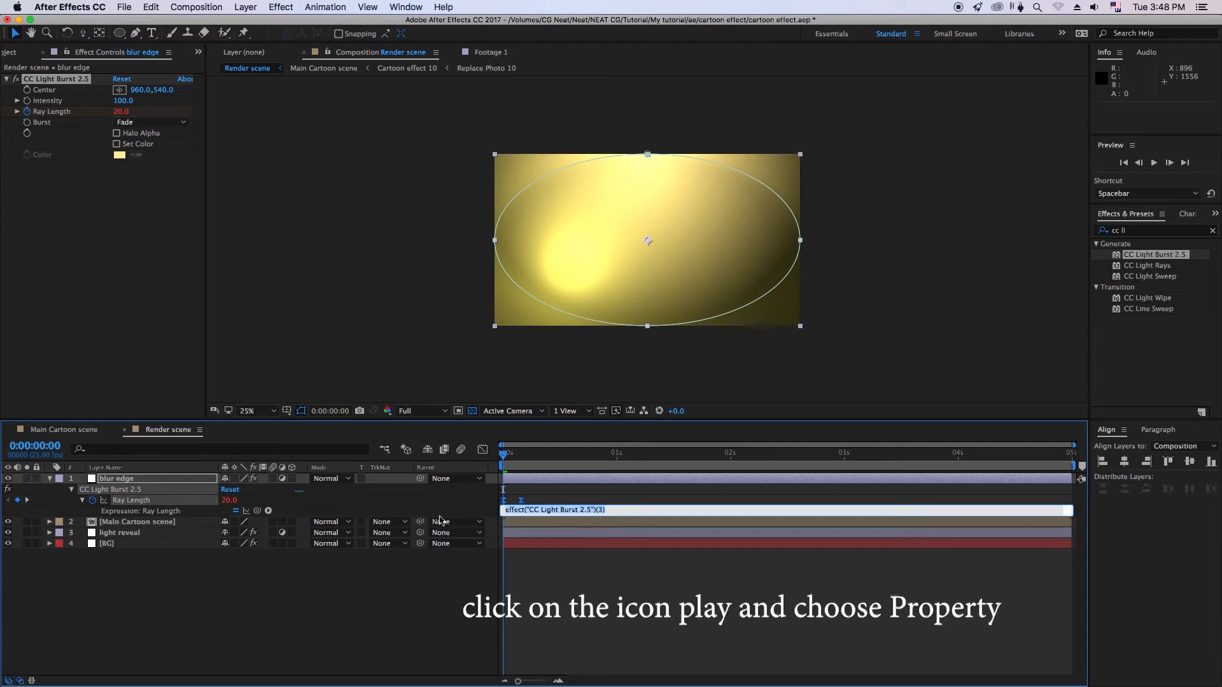
click(268, 511)
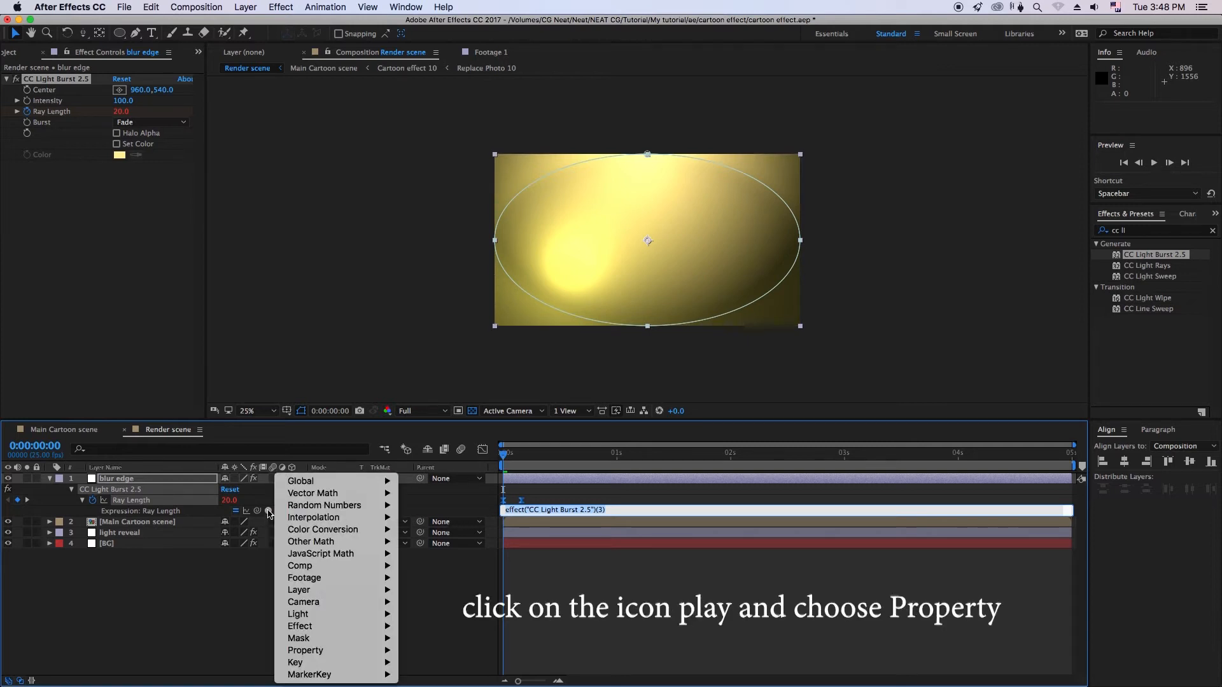
mouse_move(339, 540)
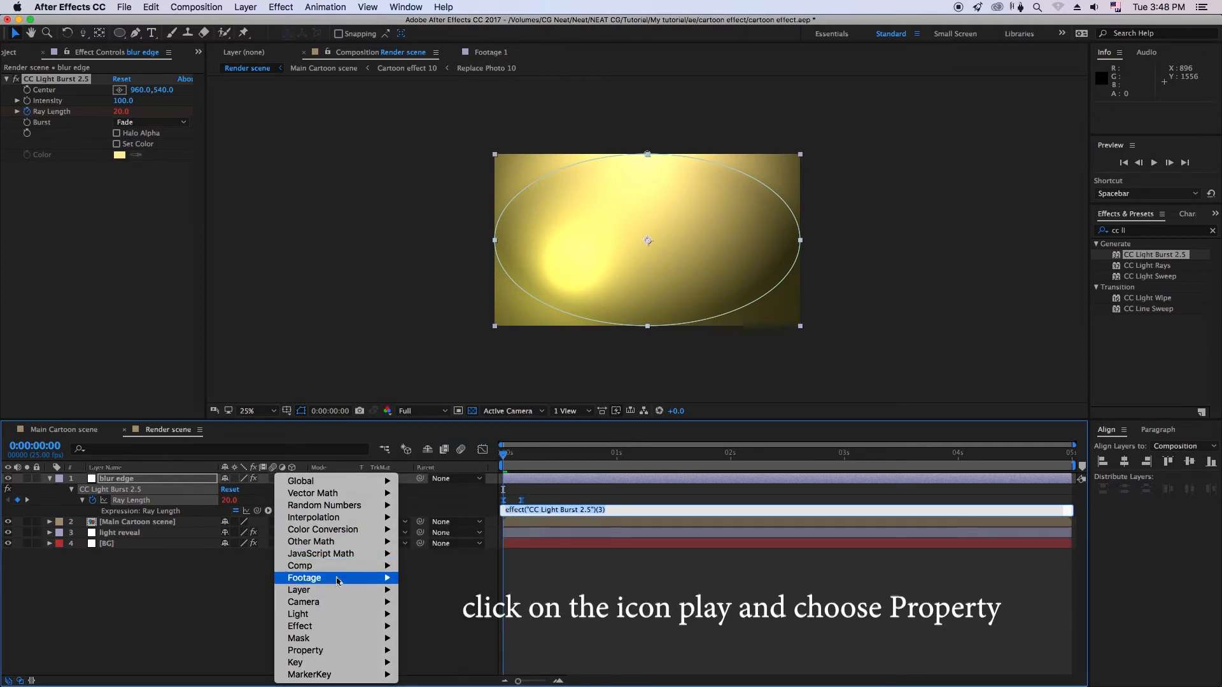
mouse_move(331, 652)
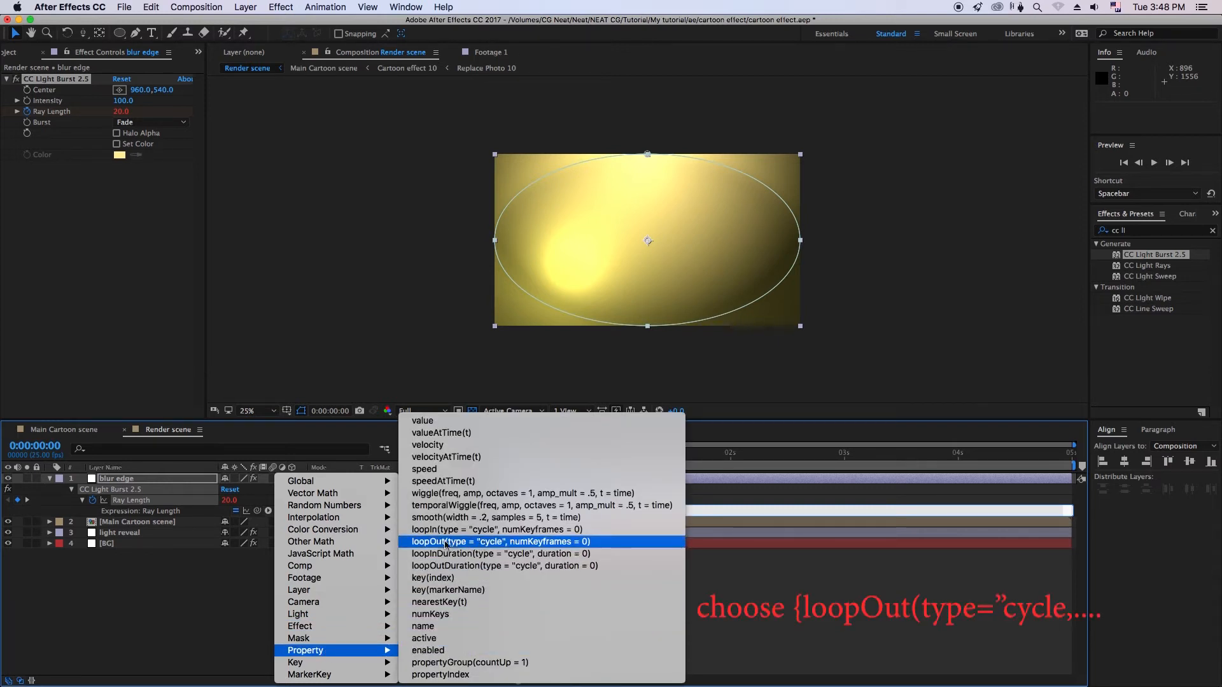
click(532, 543)
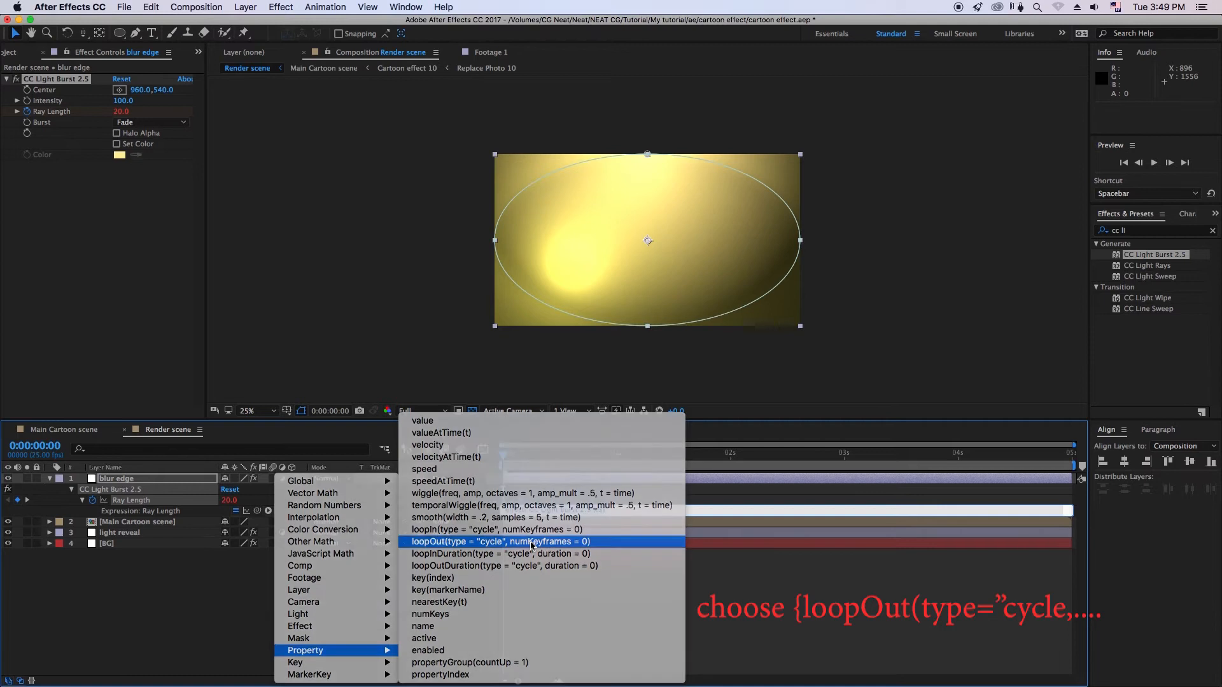
Step: Commit the loopOut expression for Ray Length on blur edge and preview the looping effect in Render scene
drag(504, 510, 668, 509)
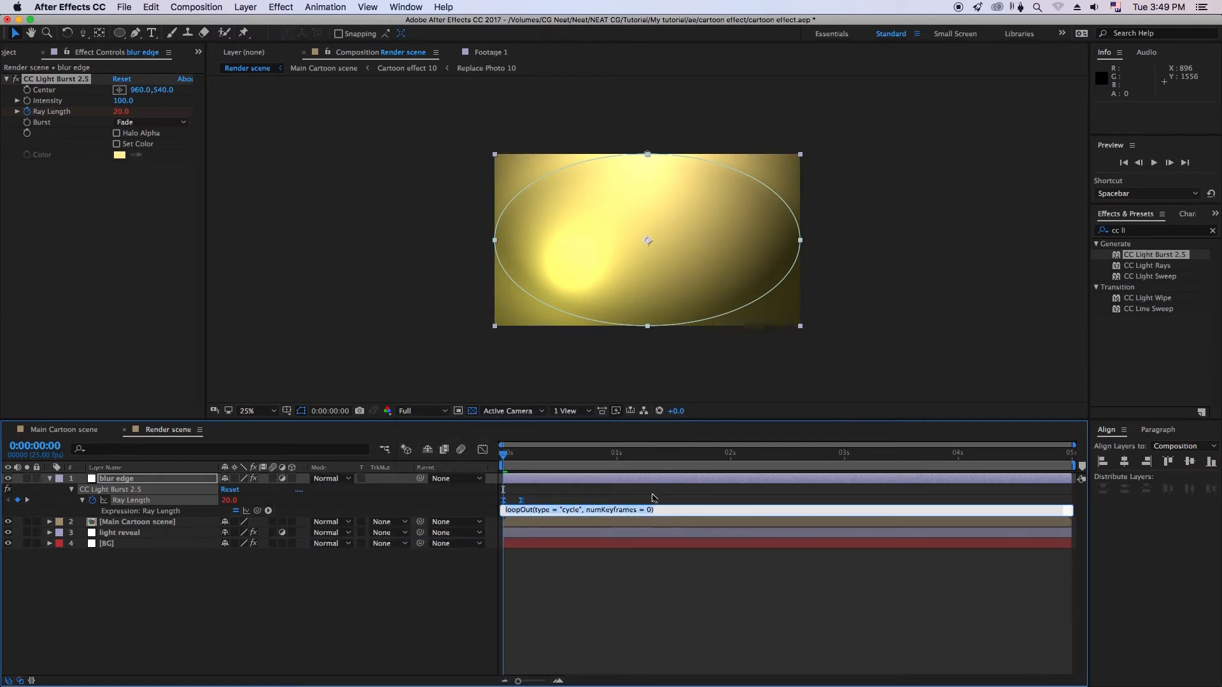
click(651, 494)
click(1154, 163)
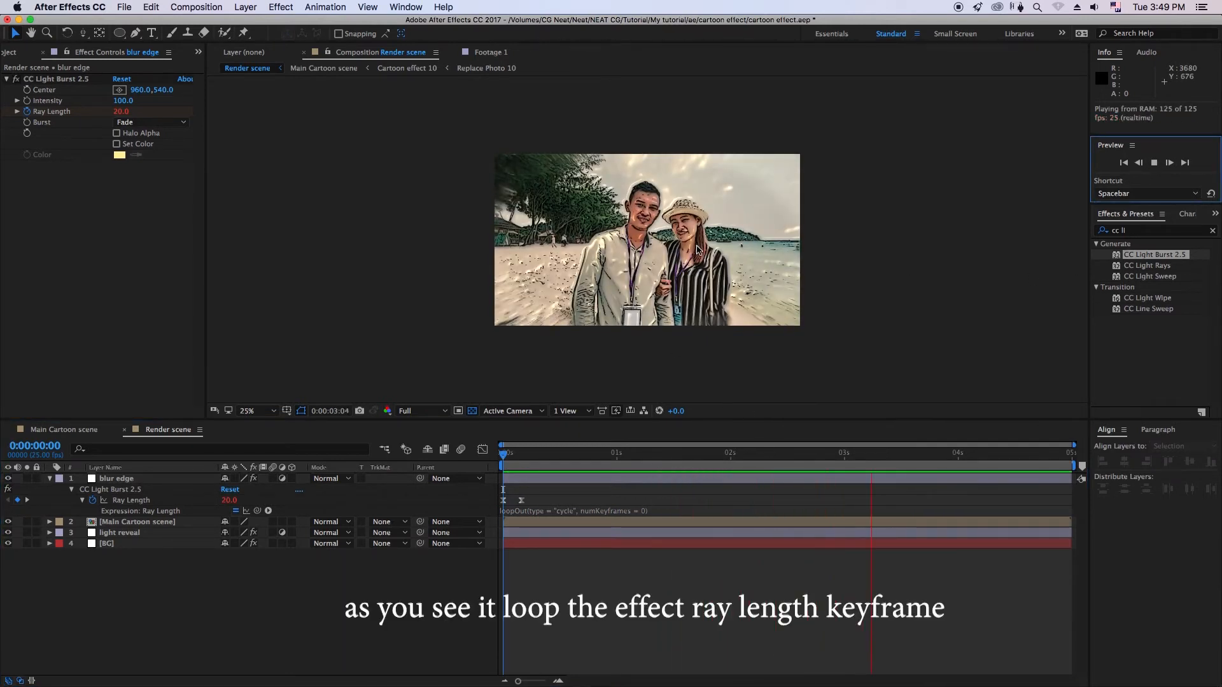
drag(751, 456, 725, 456)
click(1154, 162)
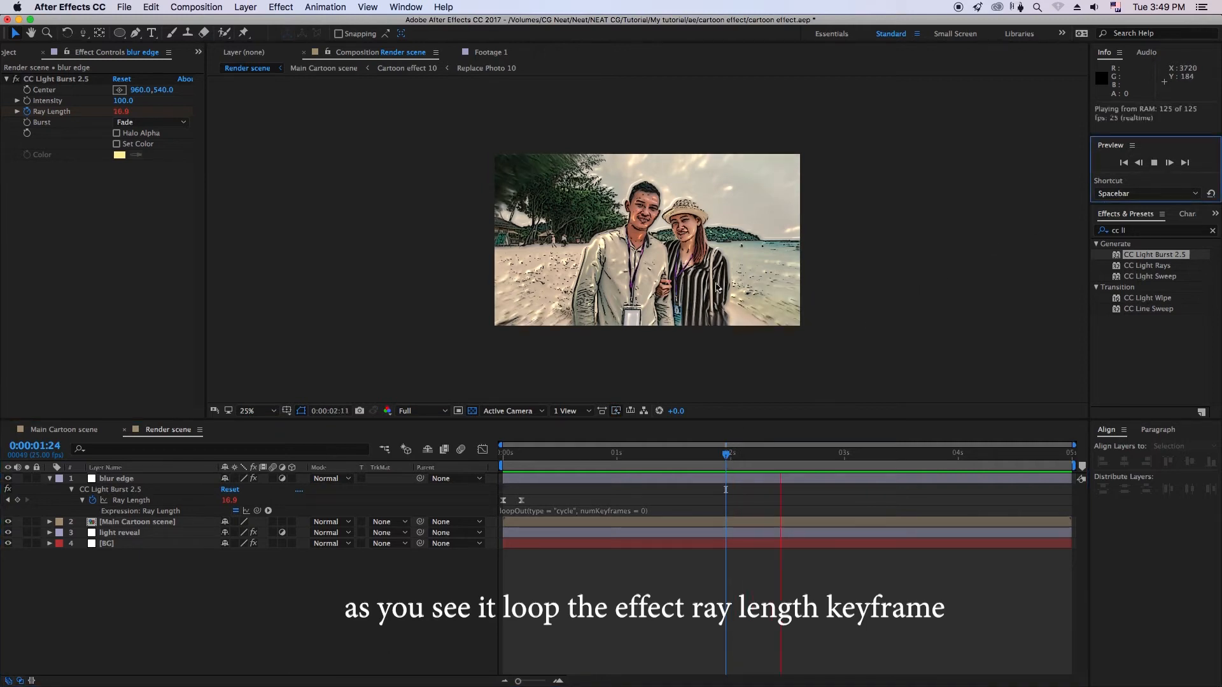
click(645, 467)
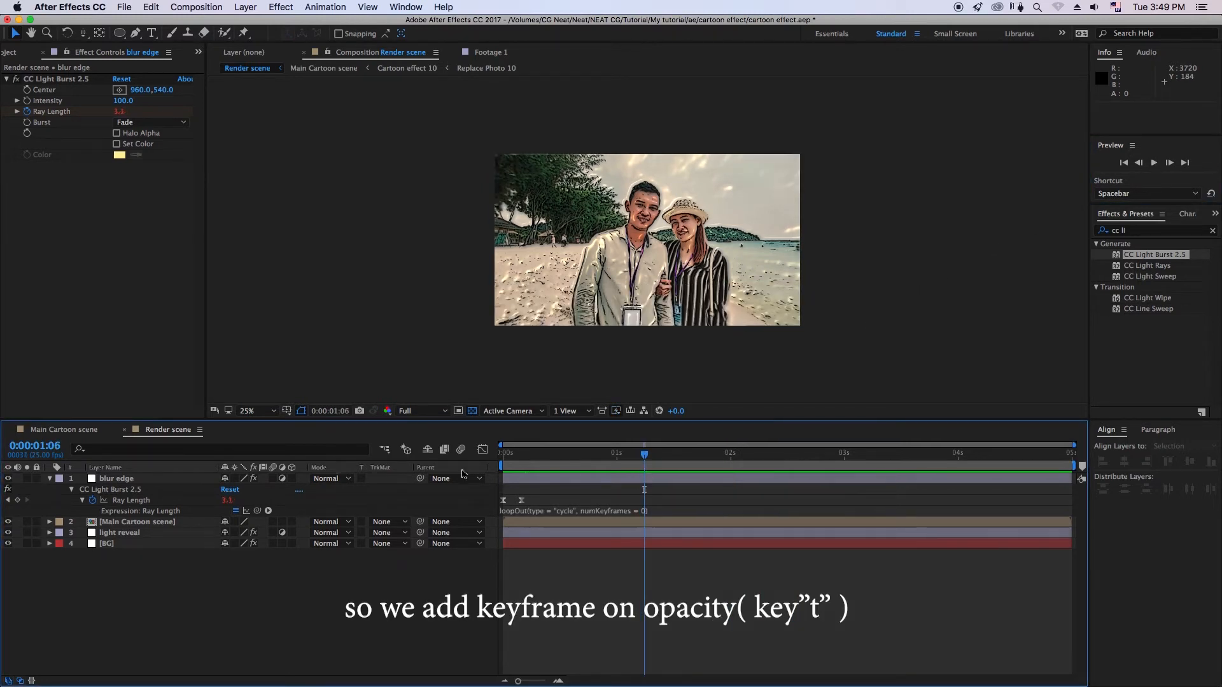
Step: Show the Opacity of blur edge and keyframe it at 100% on 0:00:01:05
click(137, 483)
key(t)
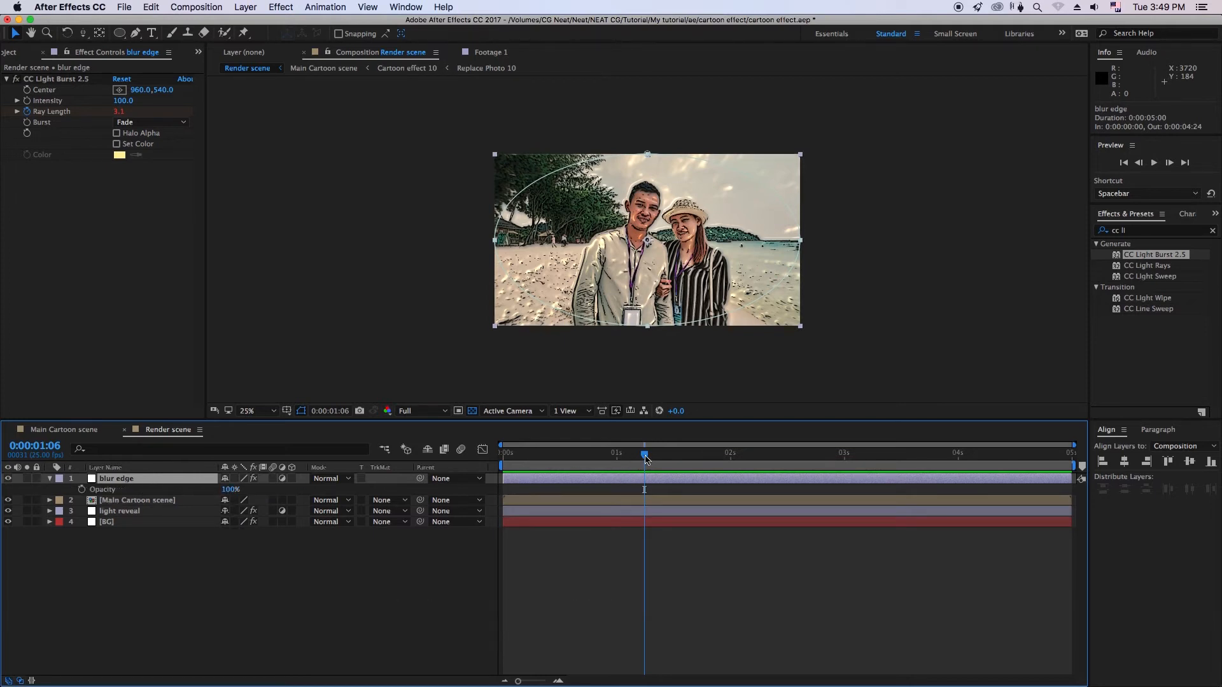
mouse_move(644, 456)
mouse_down()
mouse_move(626, 456)
mouse_move(639, 459)
mouse_up()
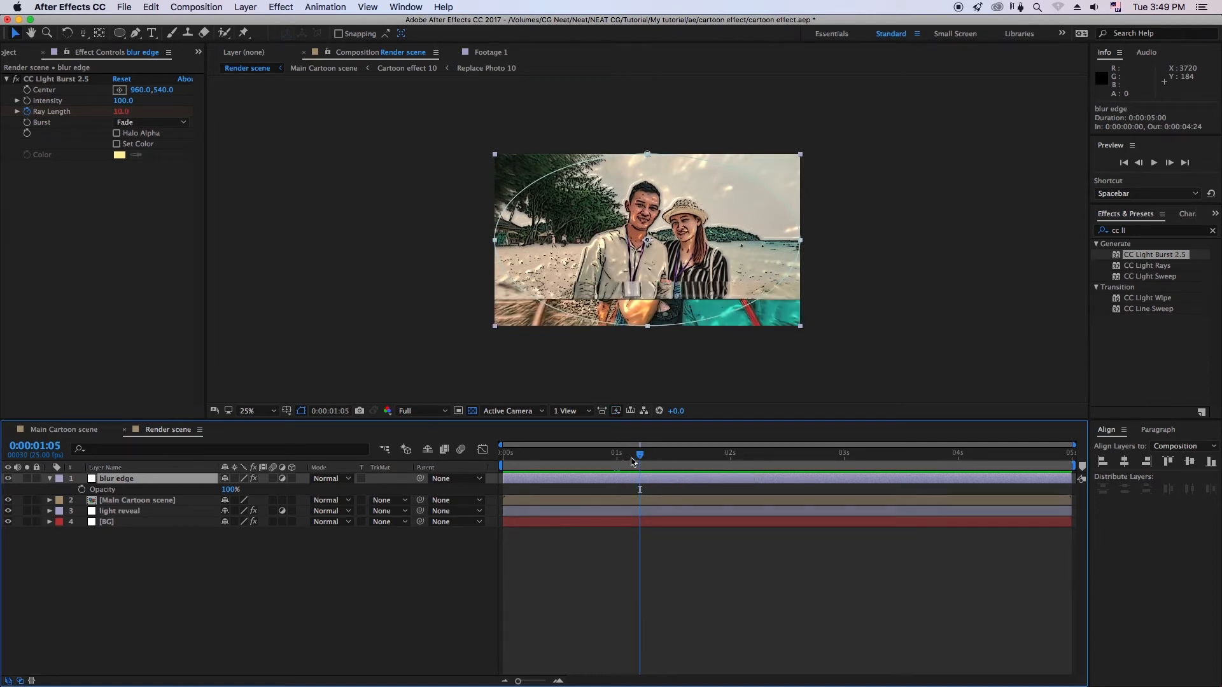
click(82, 490)
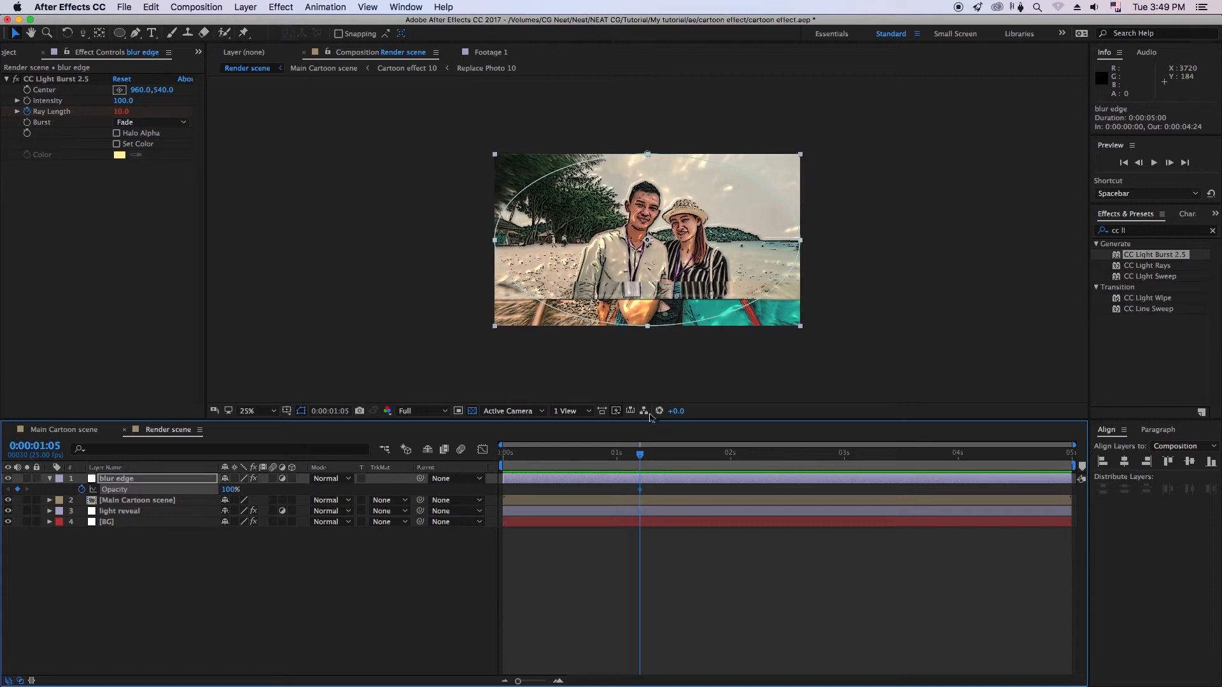
Step: Set the Opacity of blur edge to 0% at 0:00:01:06 and preview the blur cutting off
key(Page_Down)
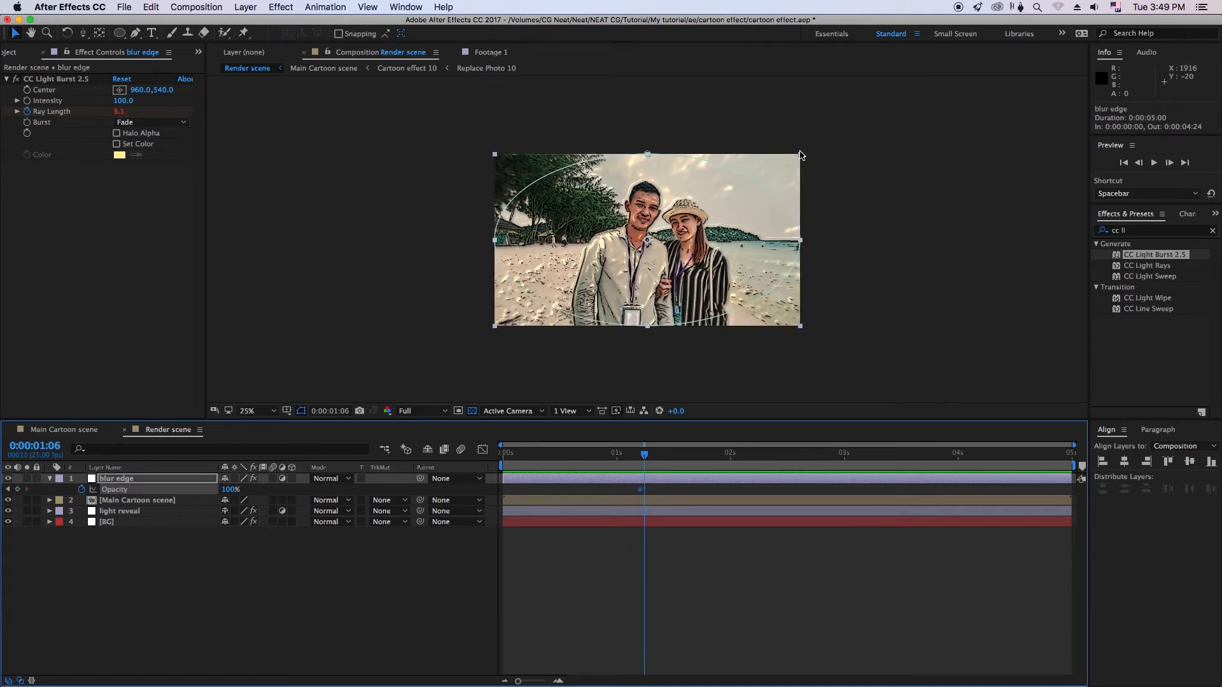
click(229, 493)
text(0)
click(624, 568)
drag(644, 455, 657, 455)
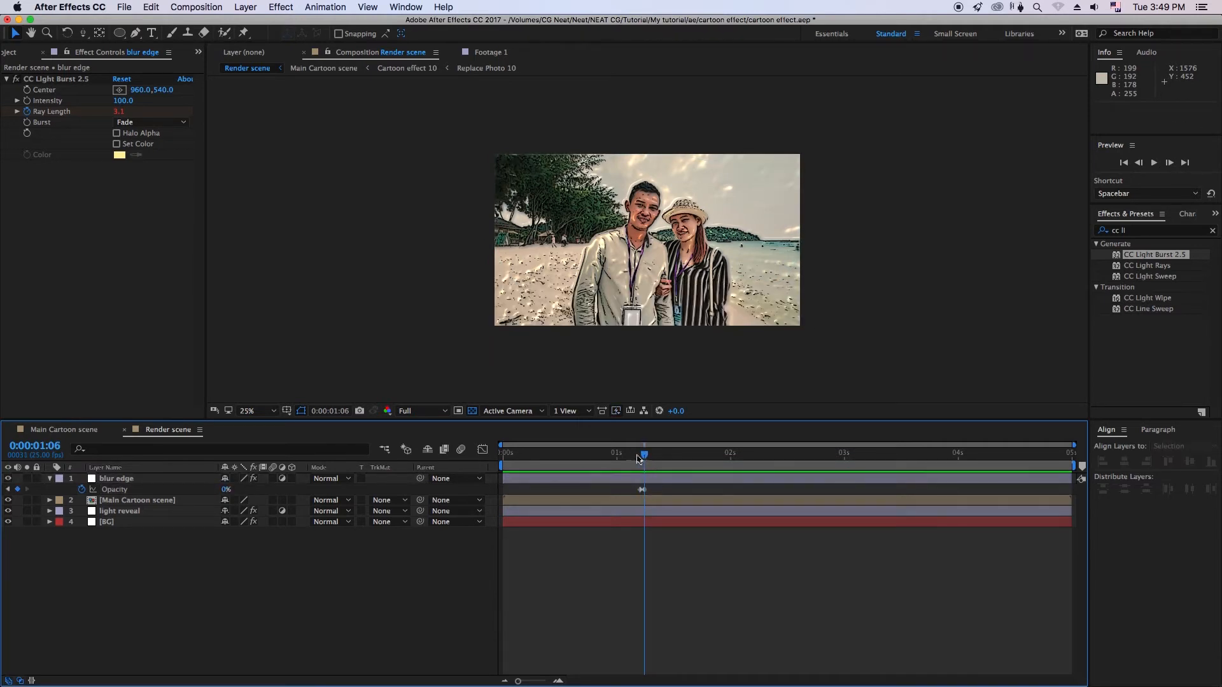
key(space)
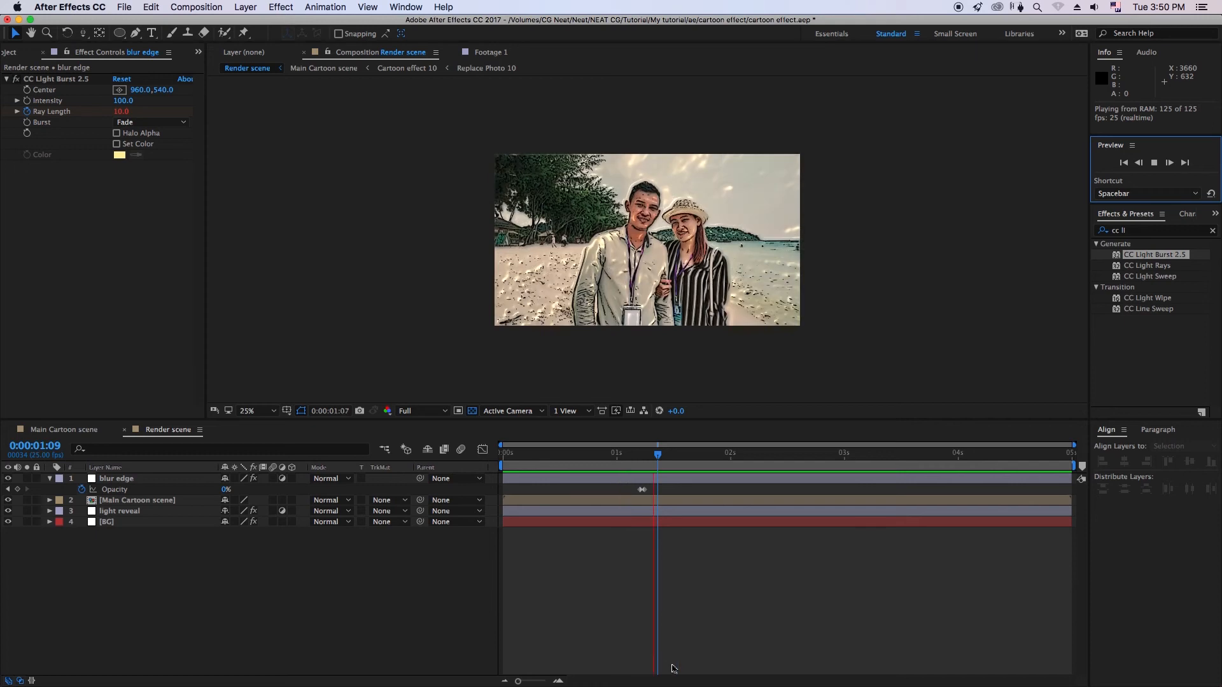
drag(620, 455, 712, 470)
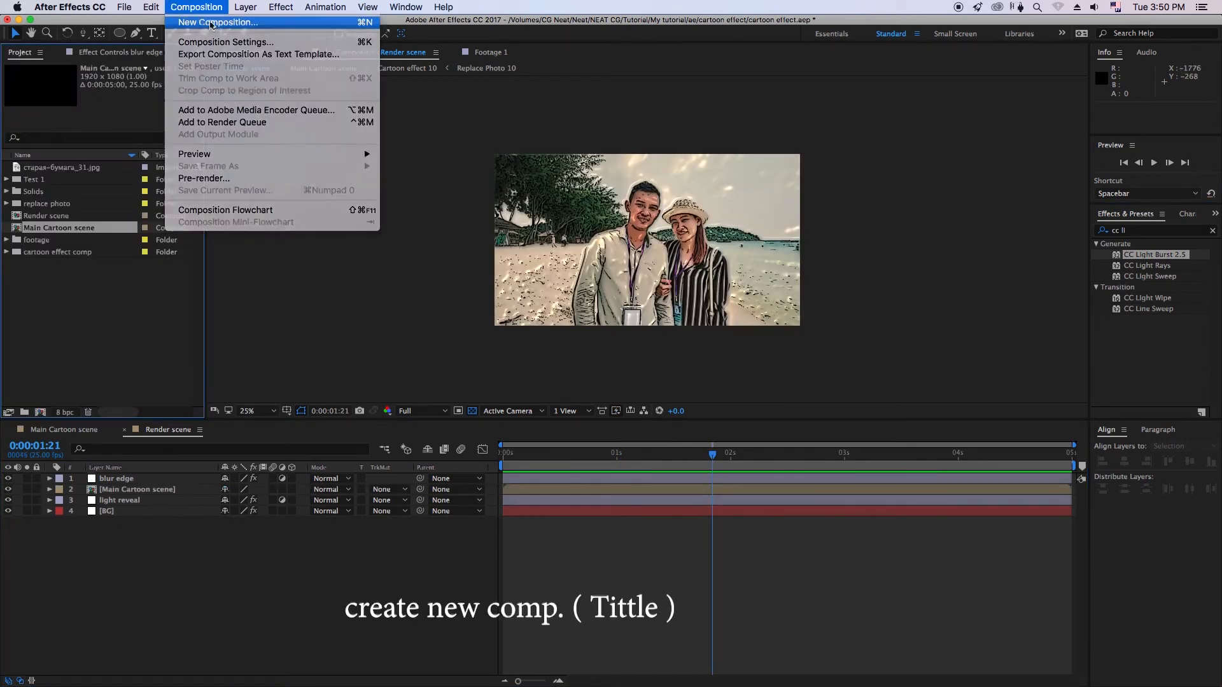
Step: Create a new HDTV 1080 25 composition named Tittle with a duration of 0:00:05:00
click(197, 22)
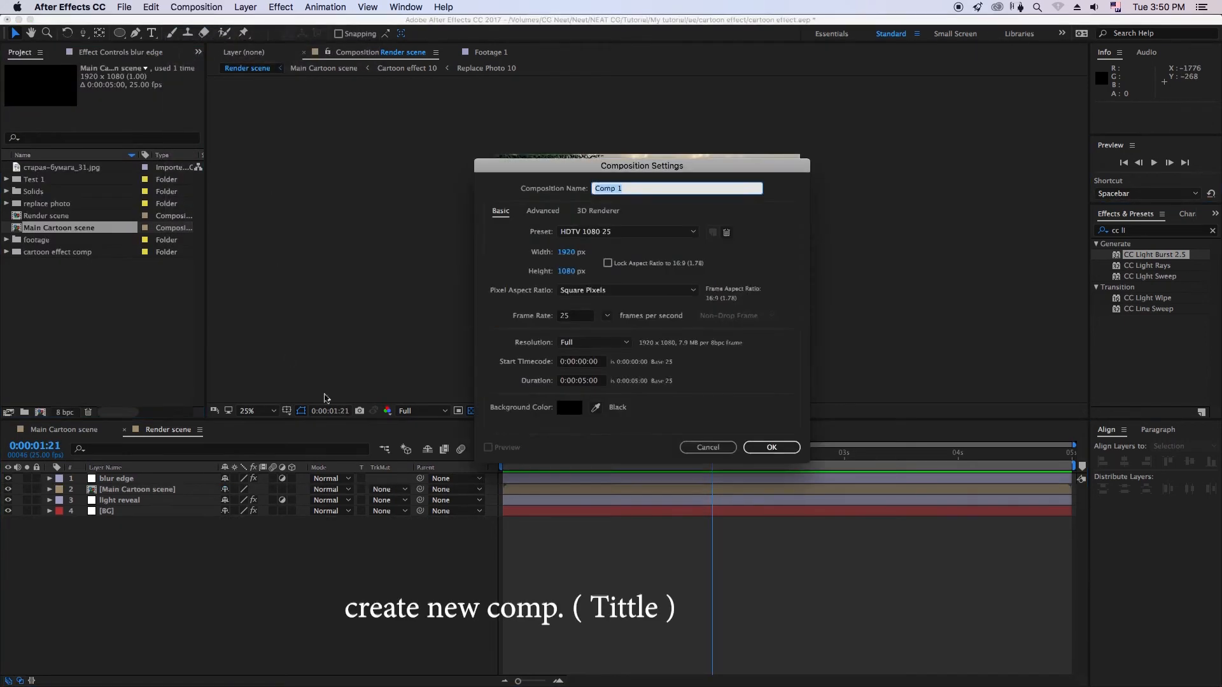
text(Tittle)
click(772, 447)
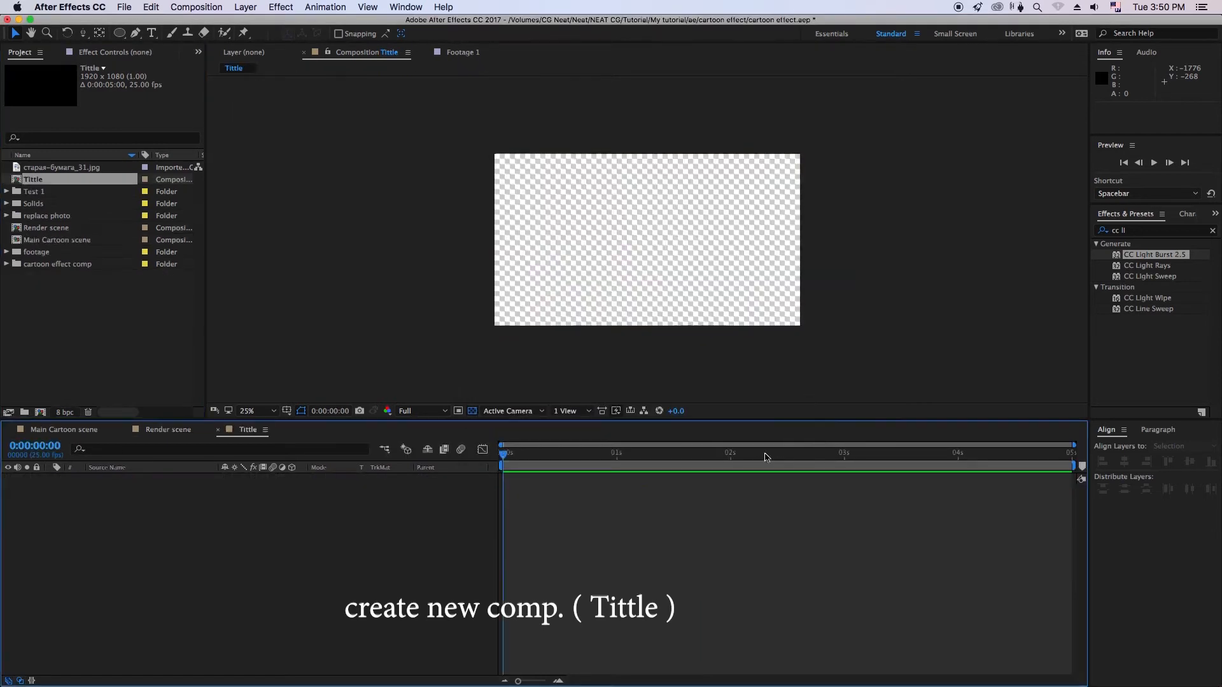
Step: Add a white Arial Black text layer reading MY MEMORY to the Tittle composition
click(153, 33)
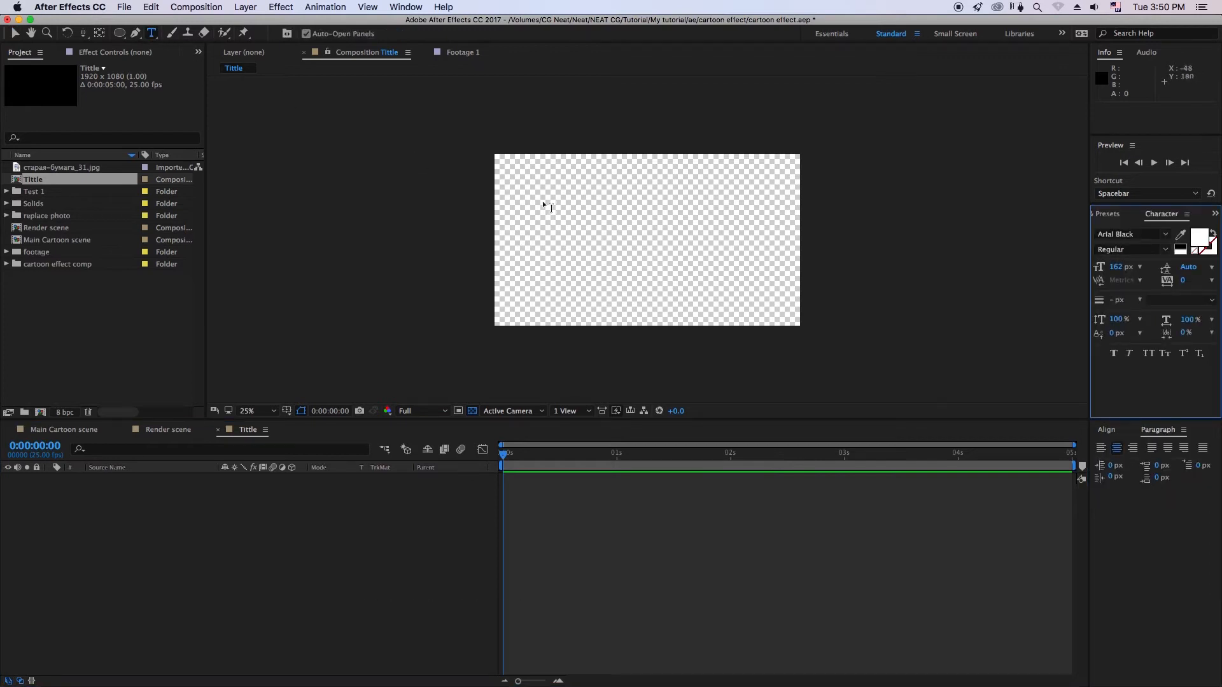
click(613, 240)
text(MY MEMORY)
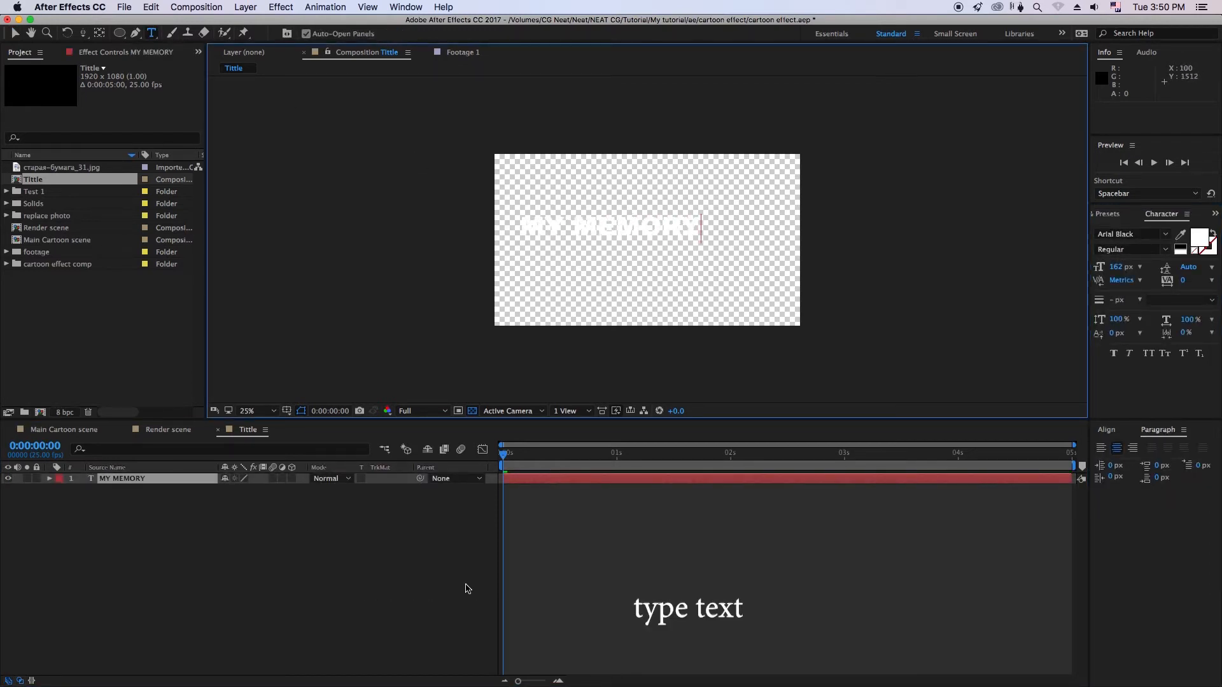
Step: Turn off the transparency grid and center the MY MEMORY text horizontally and vertically in the composition
click(471, 412)
click(14, 33)
click(1106, 430)
click(1124, 462)
click(1184, 464)
key(Caps_Lock)
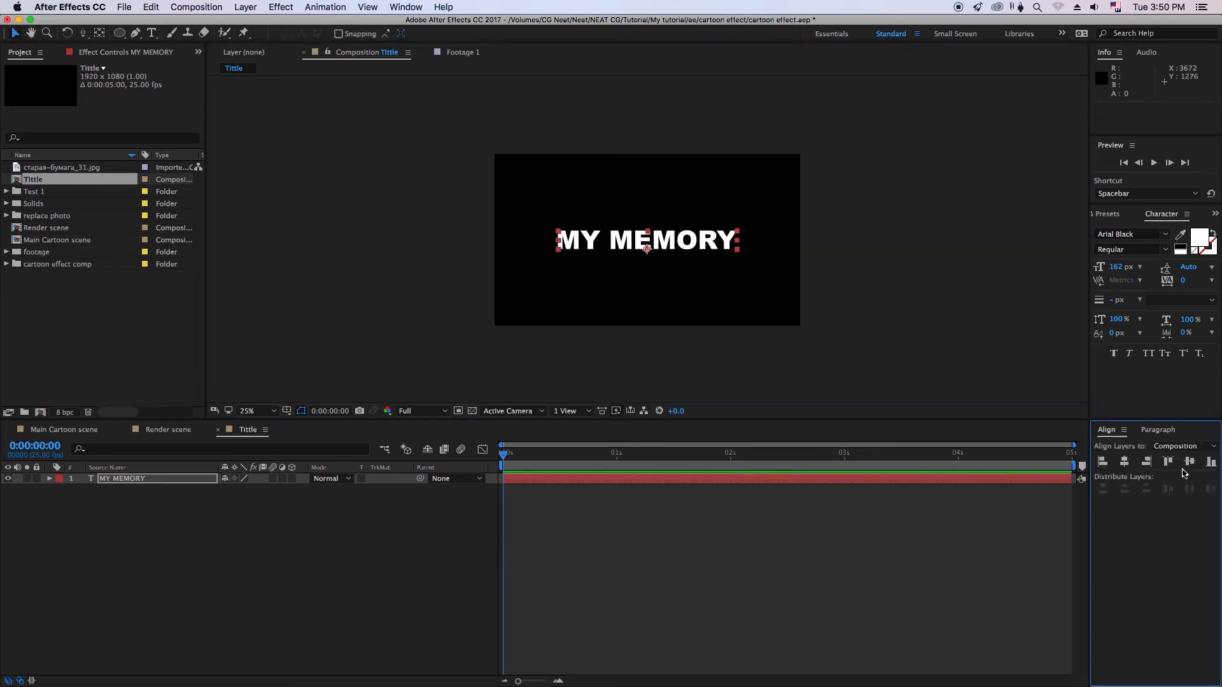
Step: Inspect the whole old paper image старая-бумага_31.jpg in the footage viewer and return to the Tittle composition
click(67, 168)
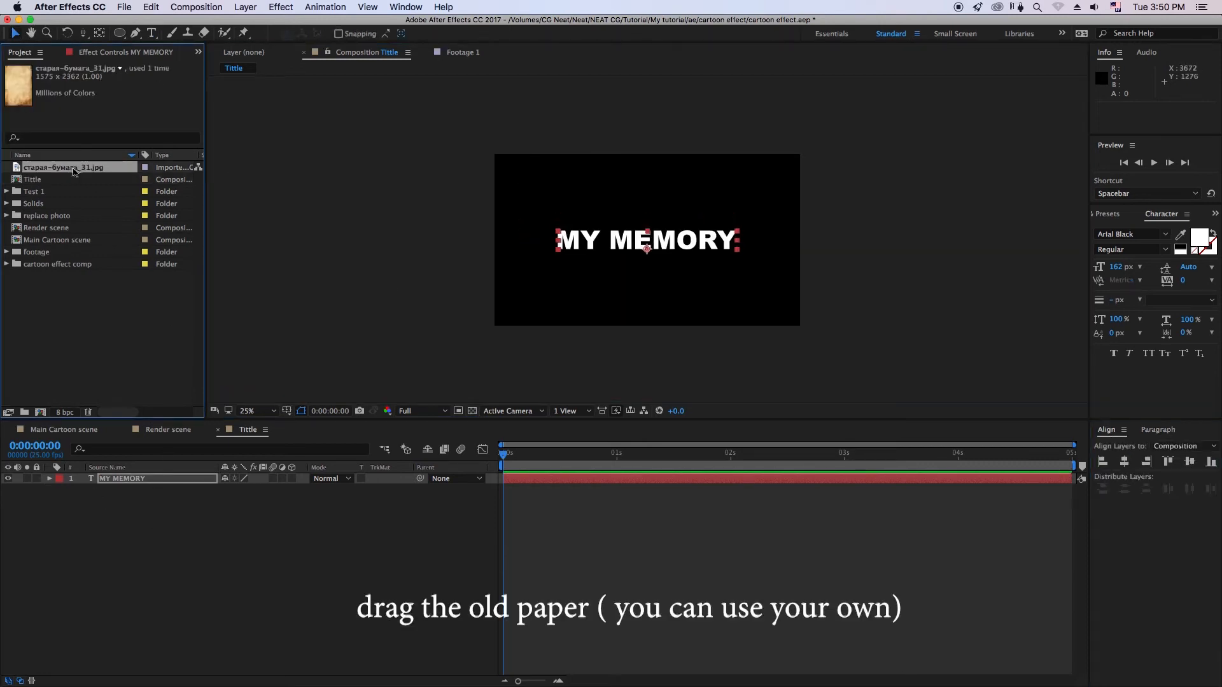
double_click(76, 171)
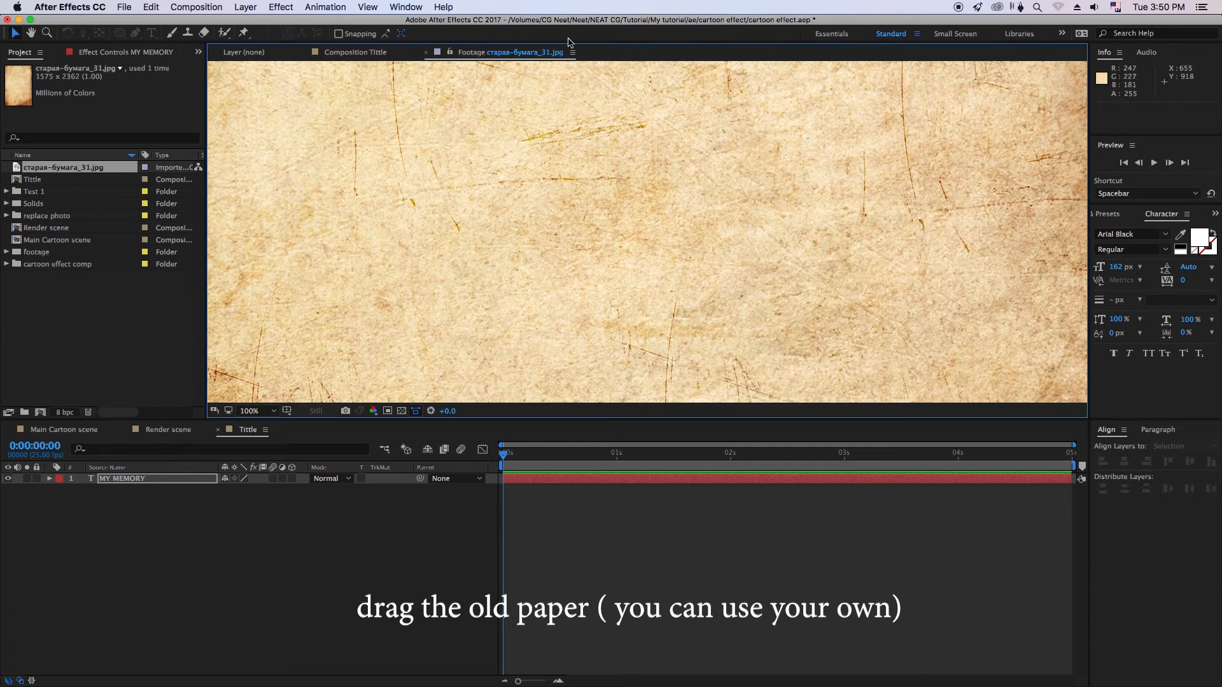
key(comma)
key(comma)
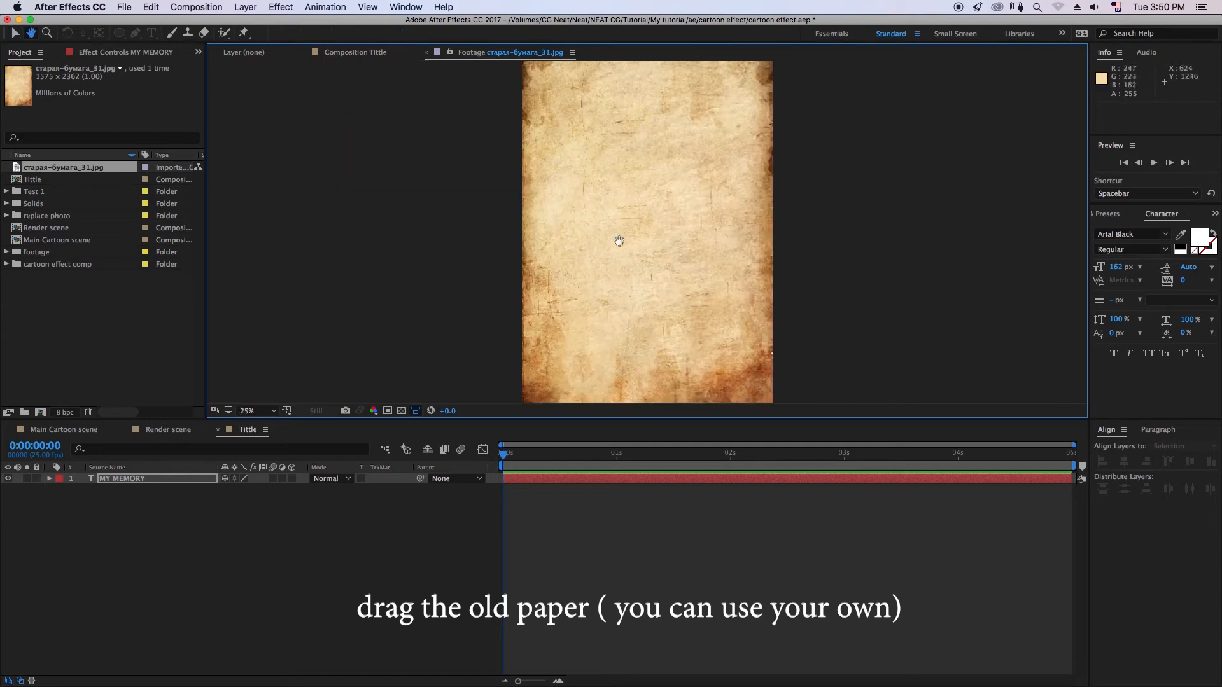
drag(619, 240, 623, 244)
click(382, 53)
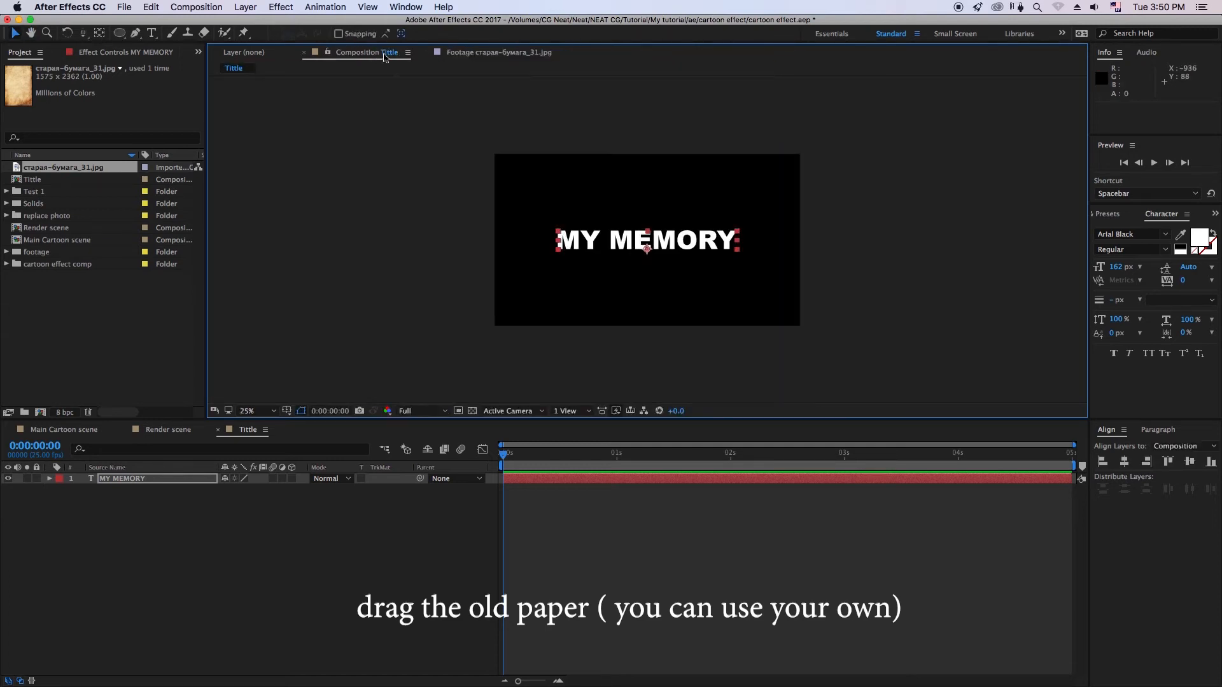
Step: Place старая-бумага_31.jpg below the MY MEMORY text and set its track matte to Luma Matte "MY MEMORY"
drag(66, 173, 132, 491)
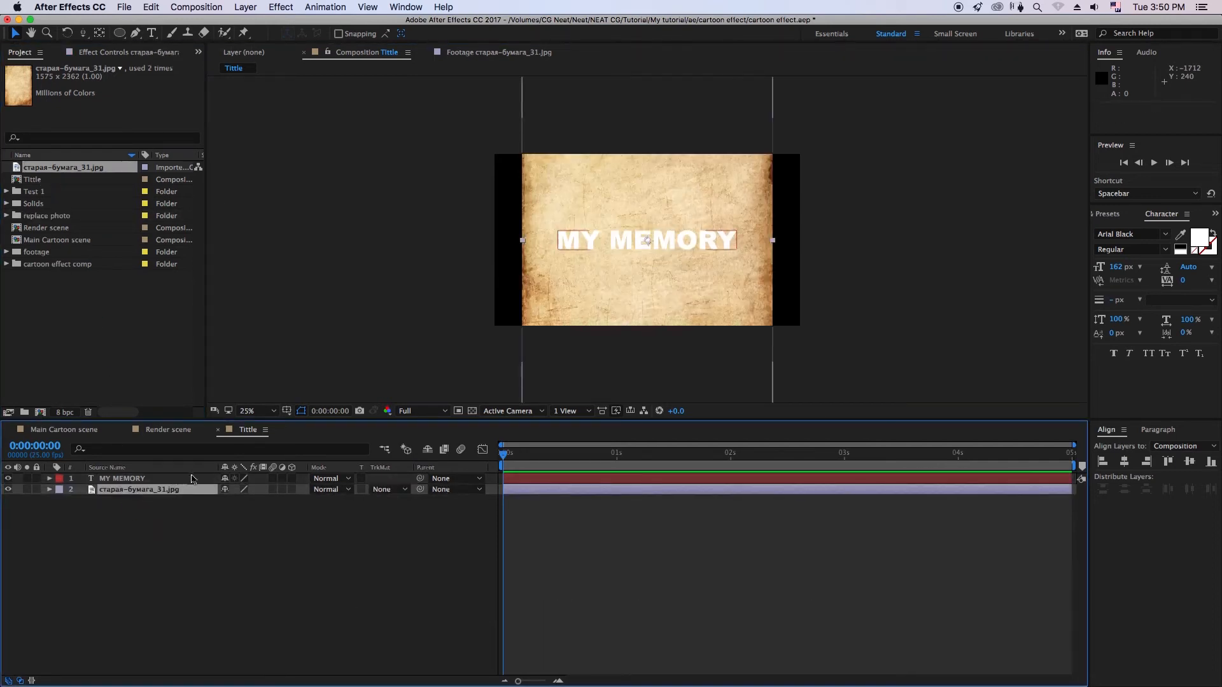
click(383, 491)
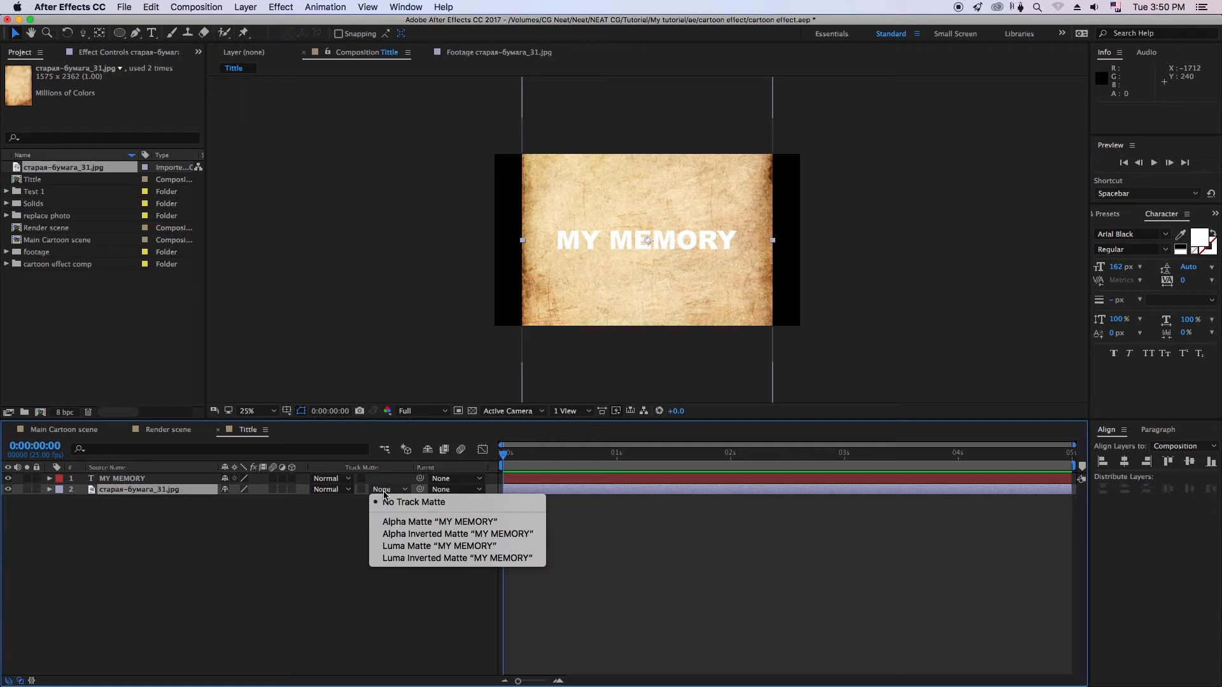
click(443, 547)
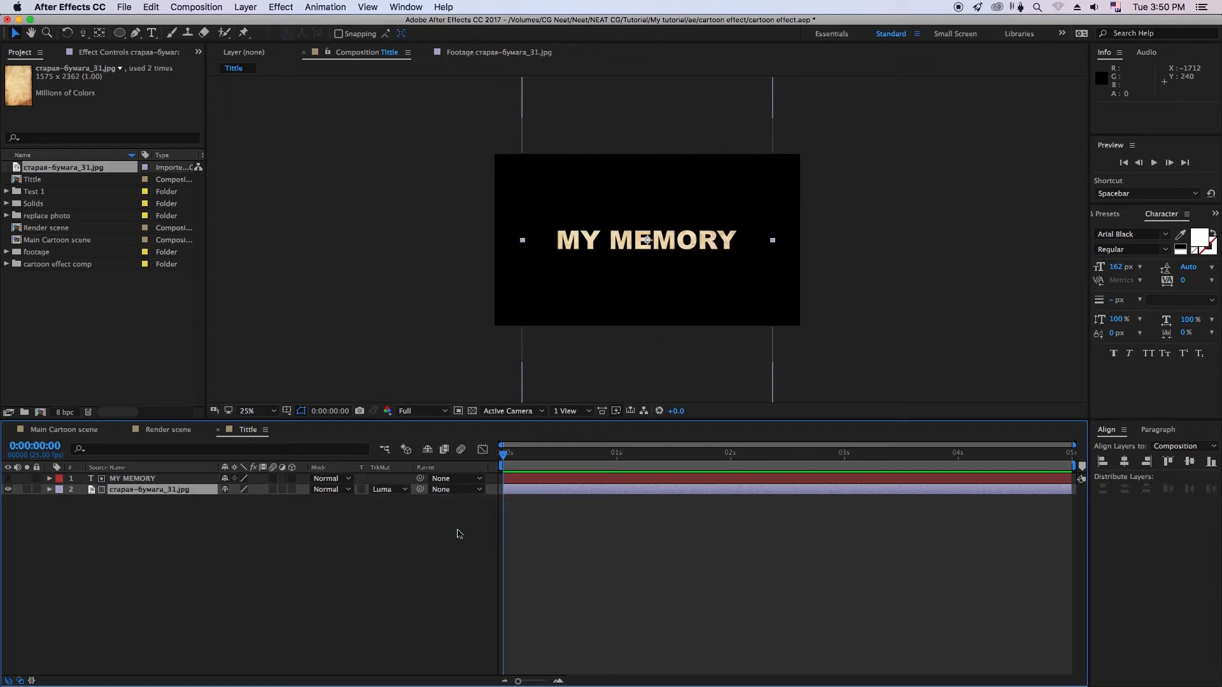
click(337, 539)
Step: Pre-compose the MY MEMORY and старая-бумага_31.jpg layers as text and examine the textured title up close
click(132, 479)
shift+click(151, 491)
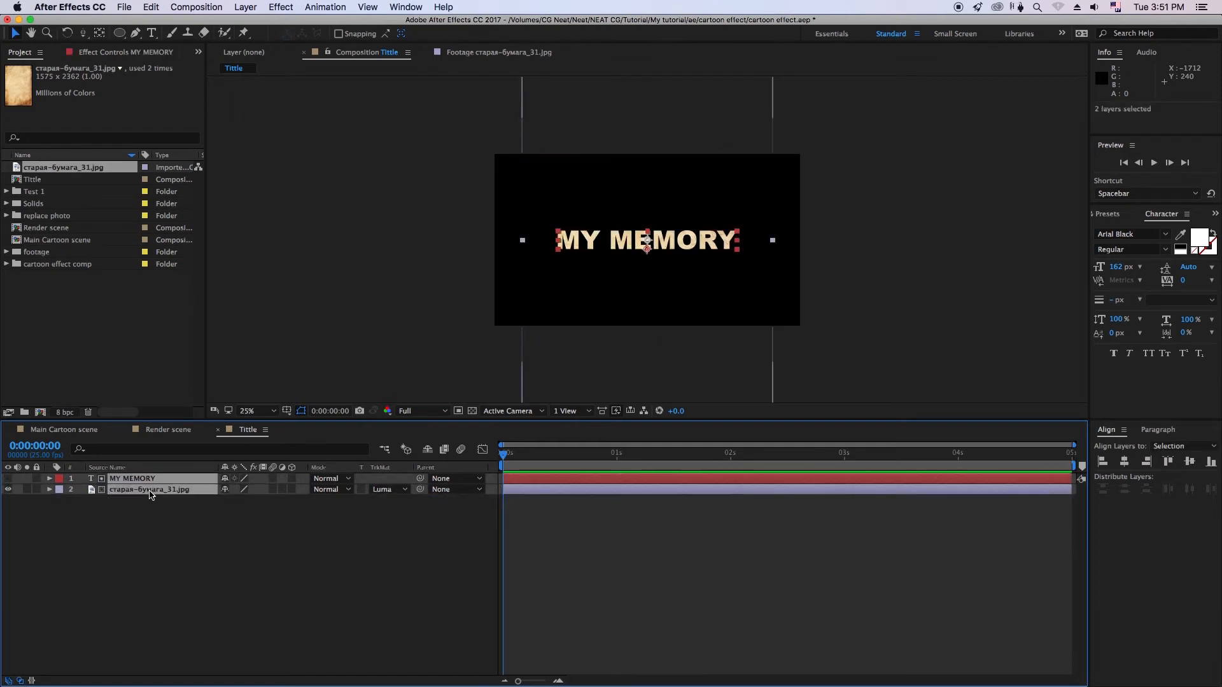
right_click(151, 494)
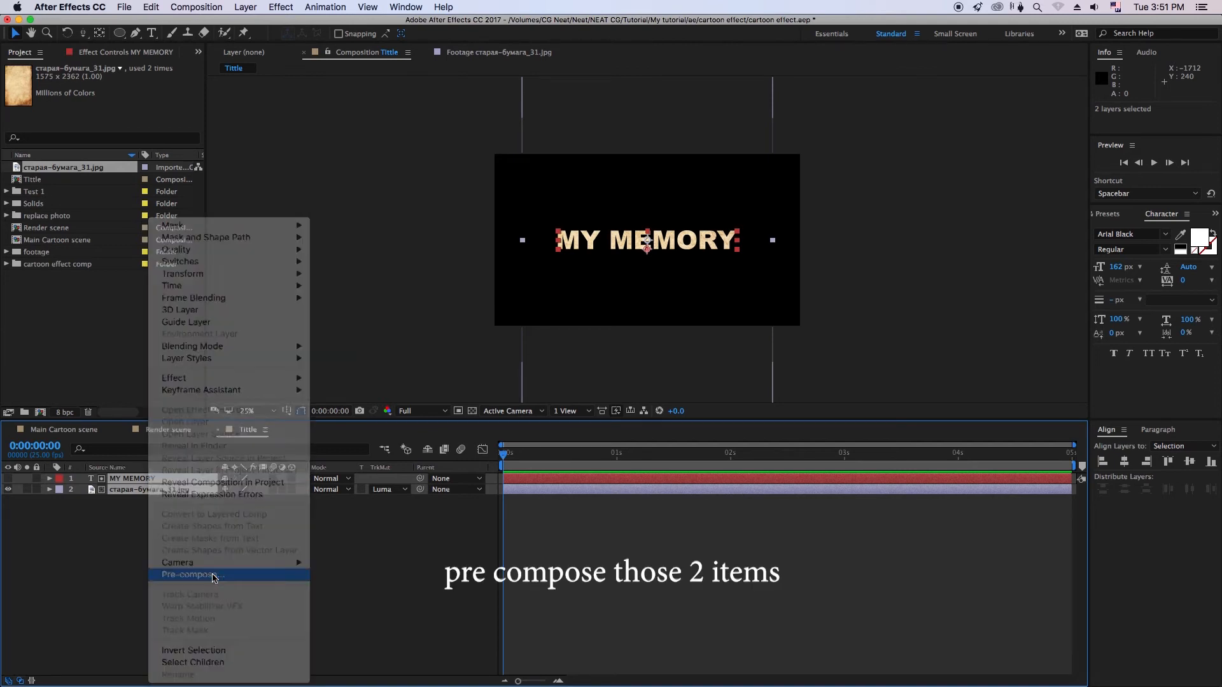
click(214, 576)
text(text)
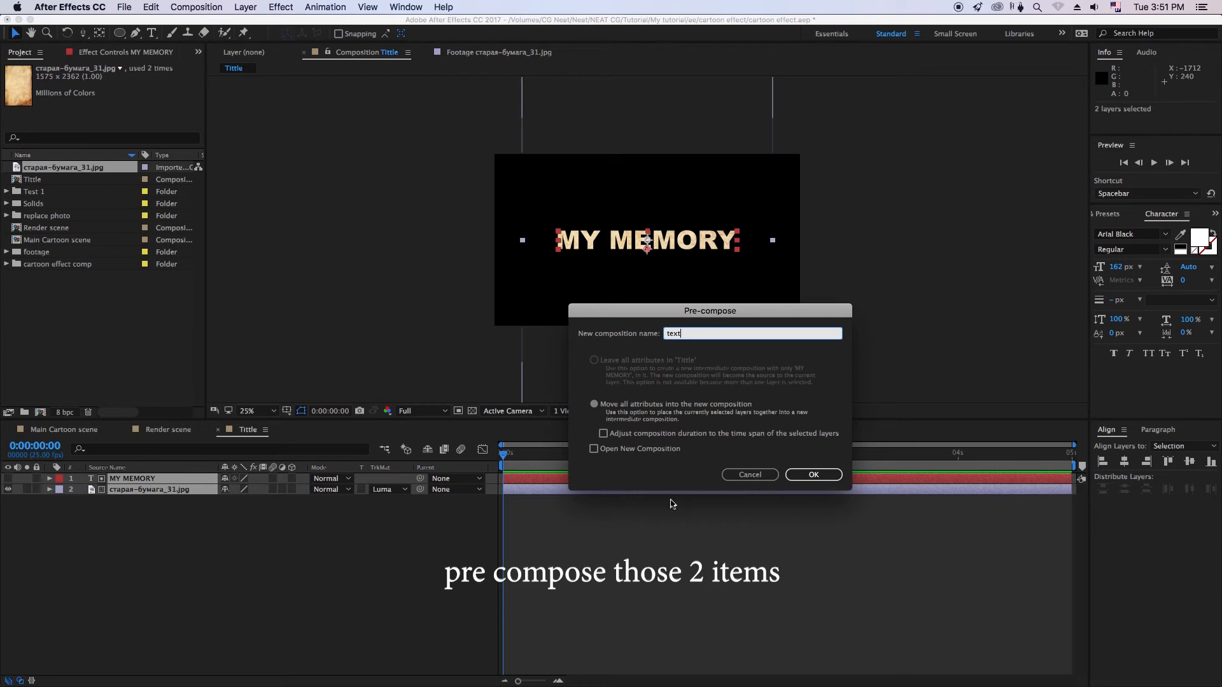
click(796, 476)
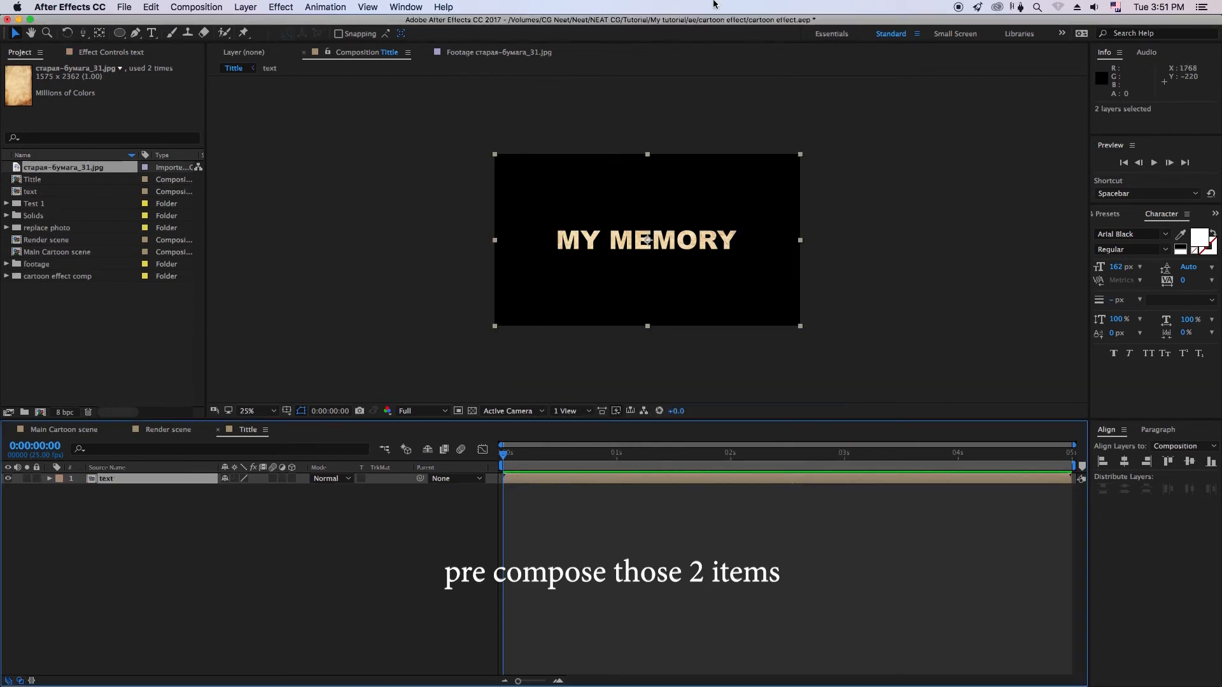
key(period)
drag(629, 268, 640, 264)
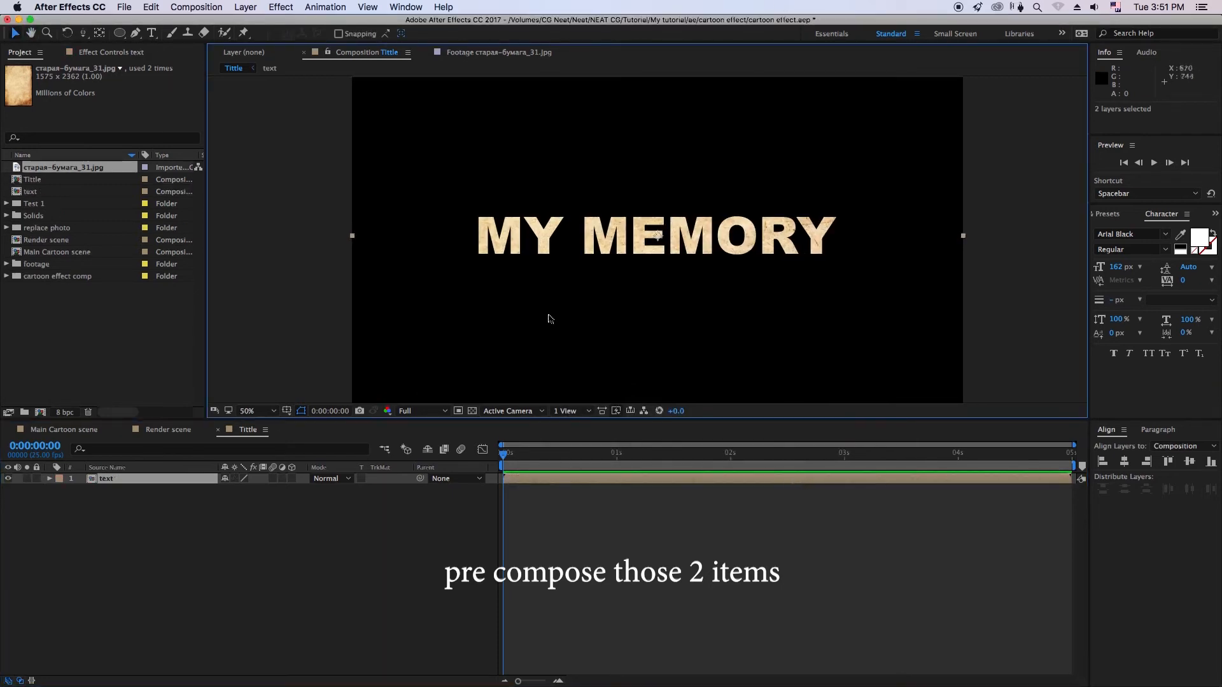
Step: Create a new HDTV 1080 25 composition named transition with a duration of 0:00:05:00
click(159, 509)
click(196, 7)
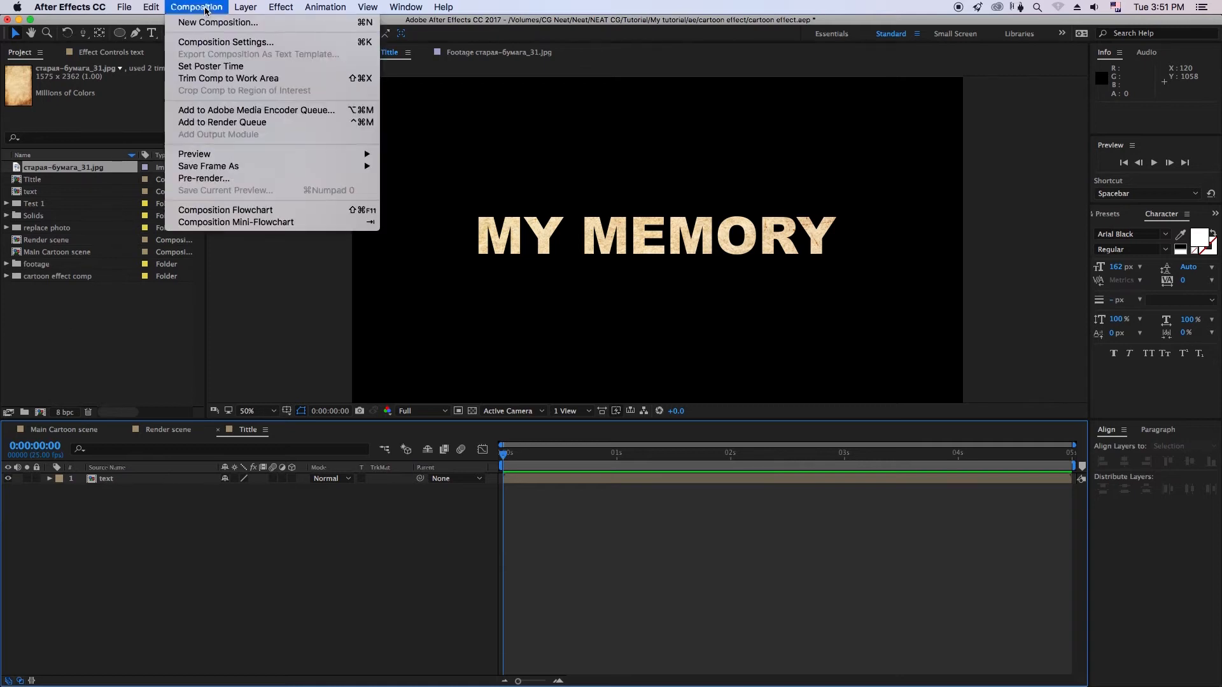
click(213, 21)
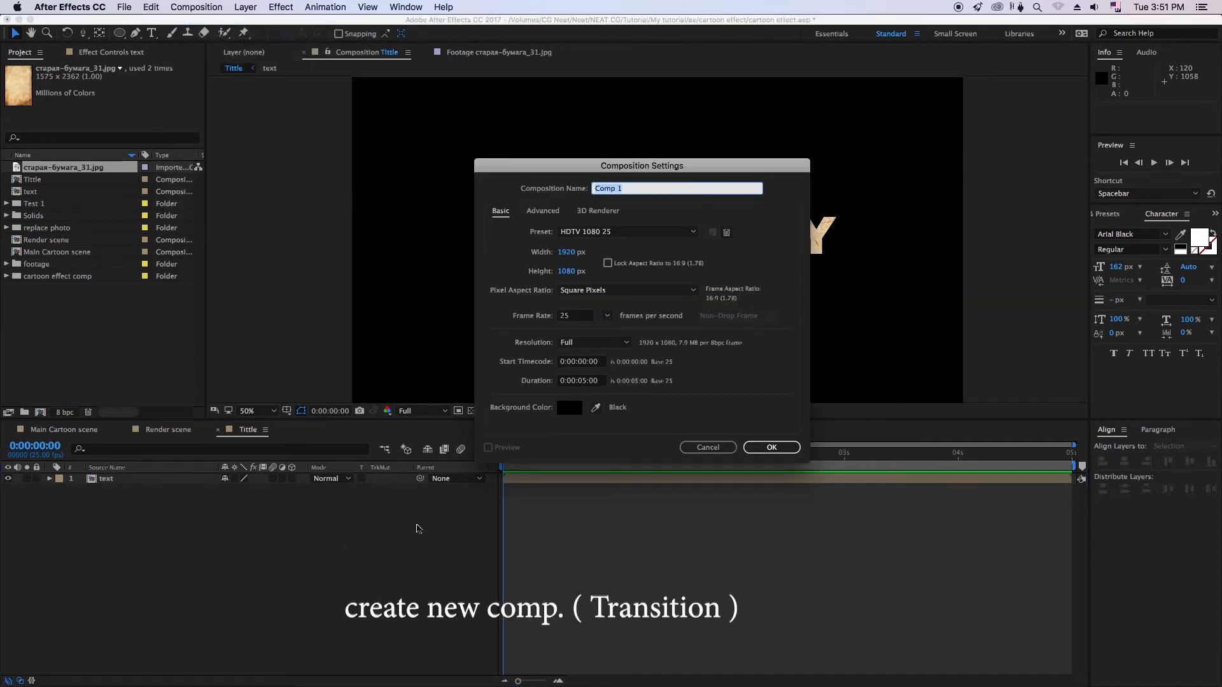
text(tr)
click(753, 446)
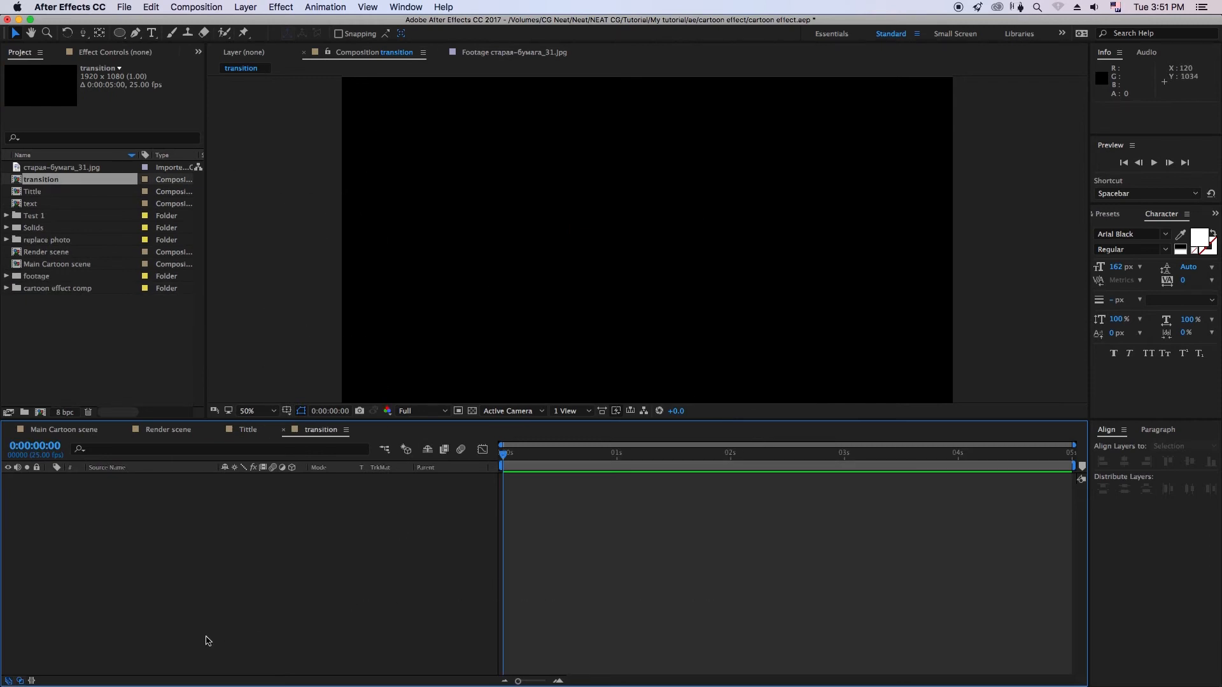
Step: Add a white 1920 x 1080 solid named transition to the transition composition
key(super+y)
text(transition)
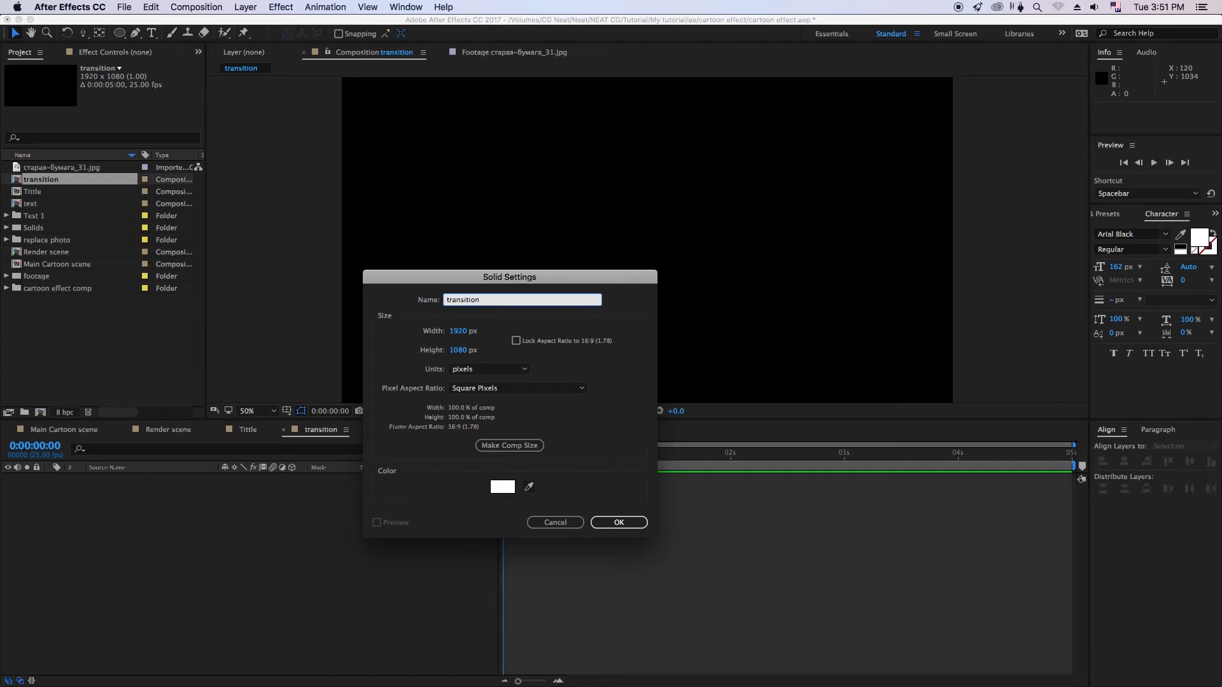
key(Return)
mouse_move(8, 681)
key(comma)
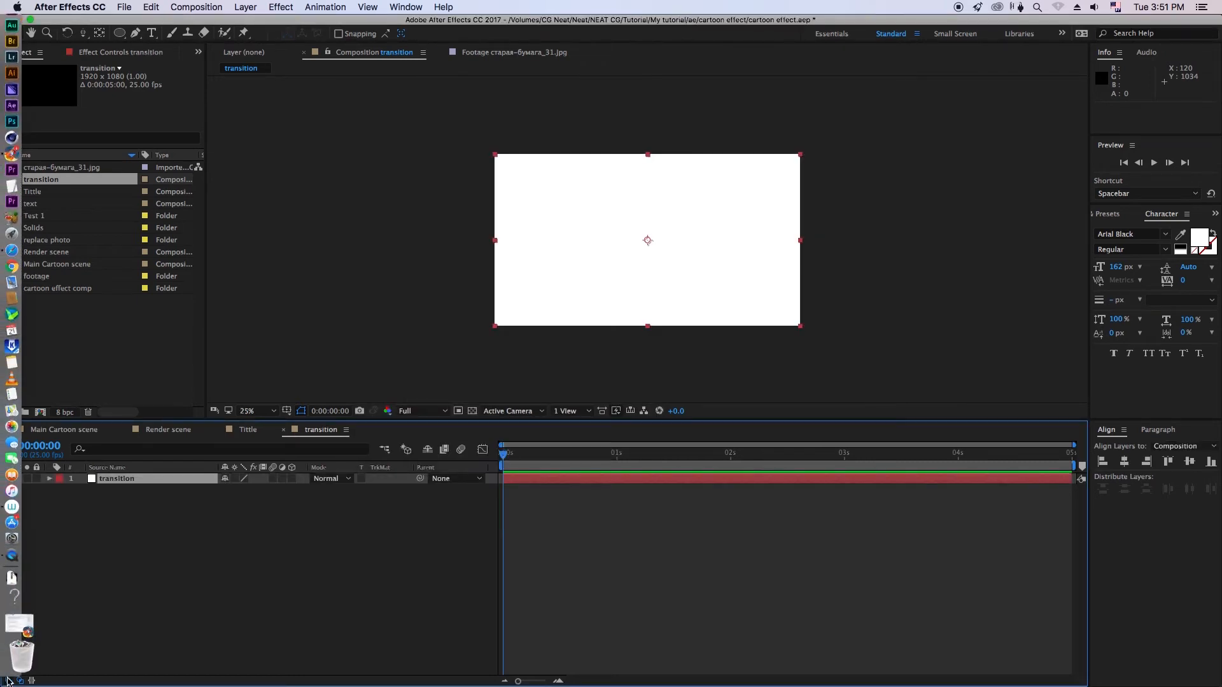
Step: Apply CC Light Wipe to the transition solid and keyframe its Completion at 0% on the first frame
click(1115, 215)
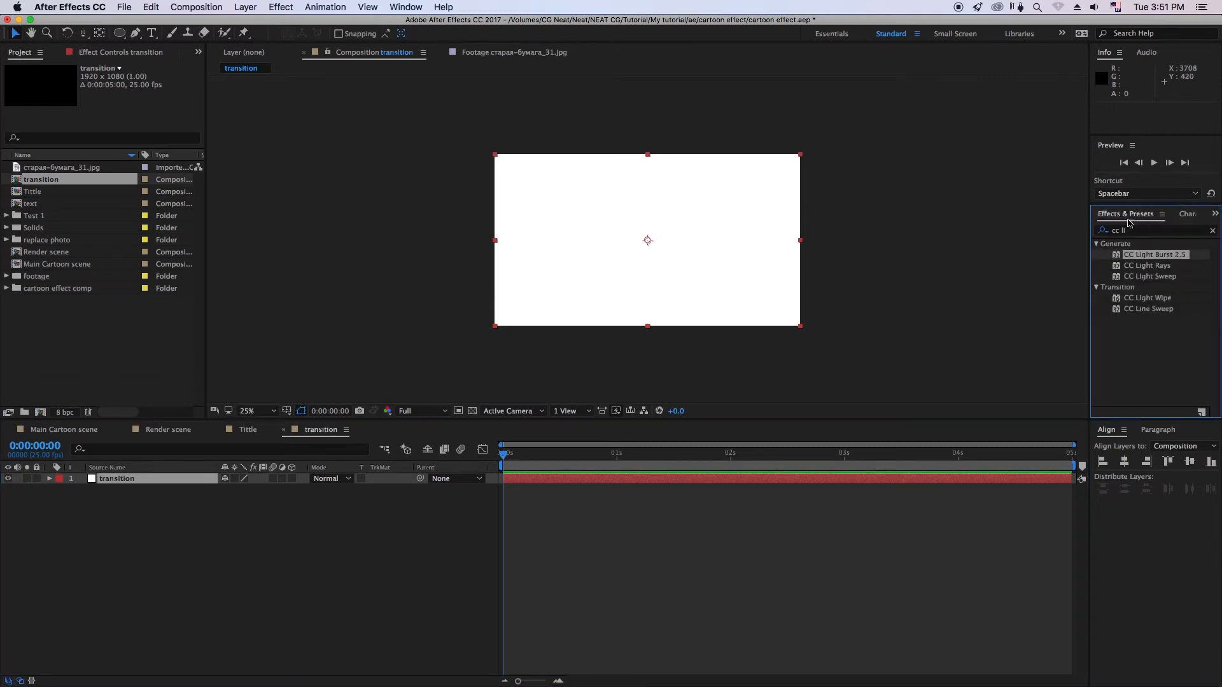
click(1160, 299)
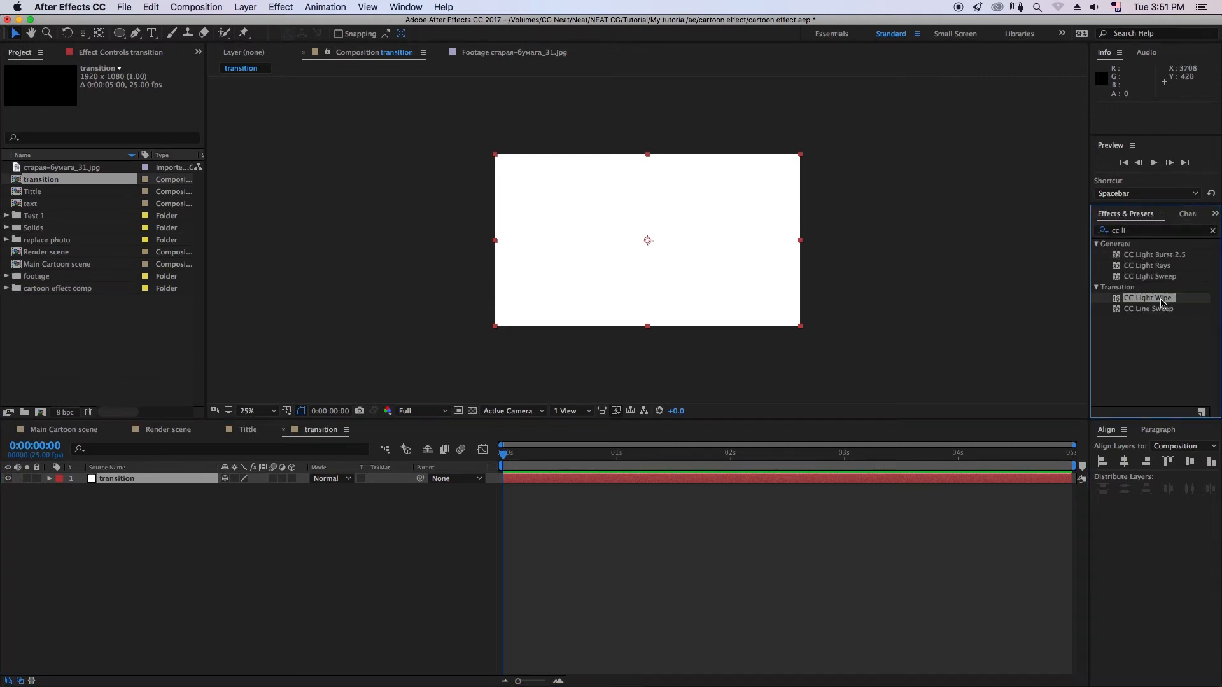
drag(1028, 330, 201, 477)
drag(121, 90, 167, 94)
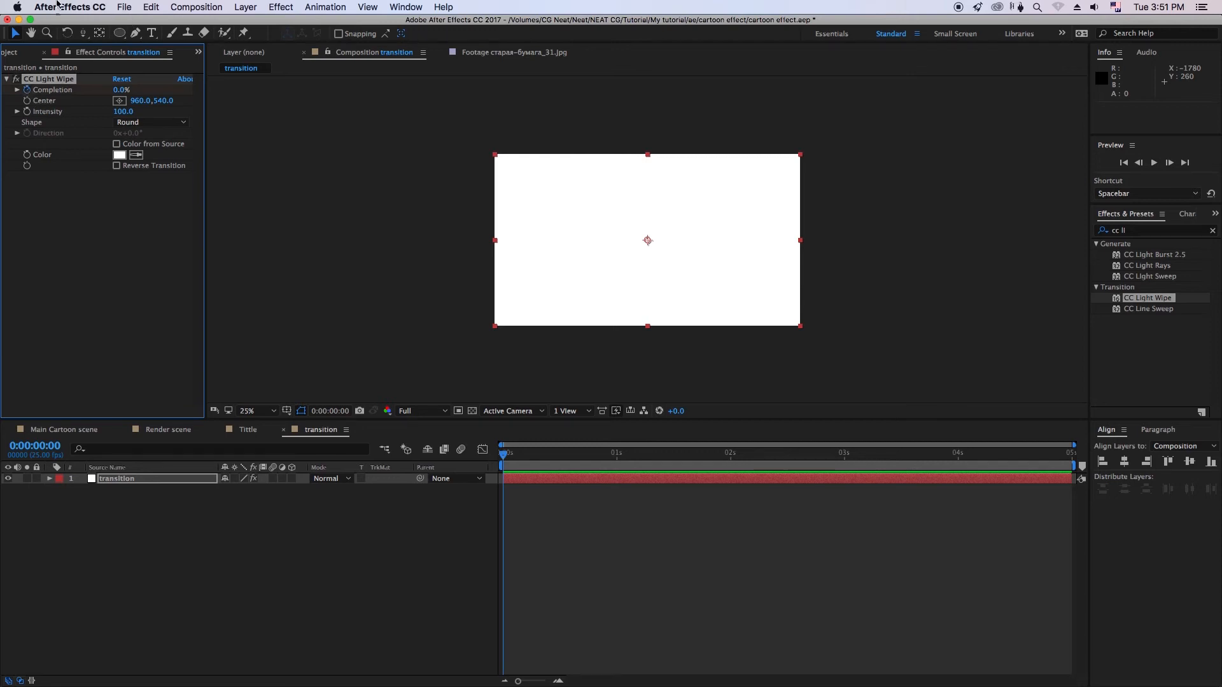
key(u)
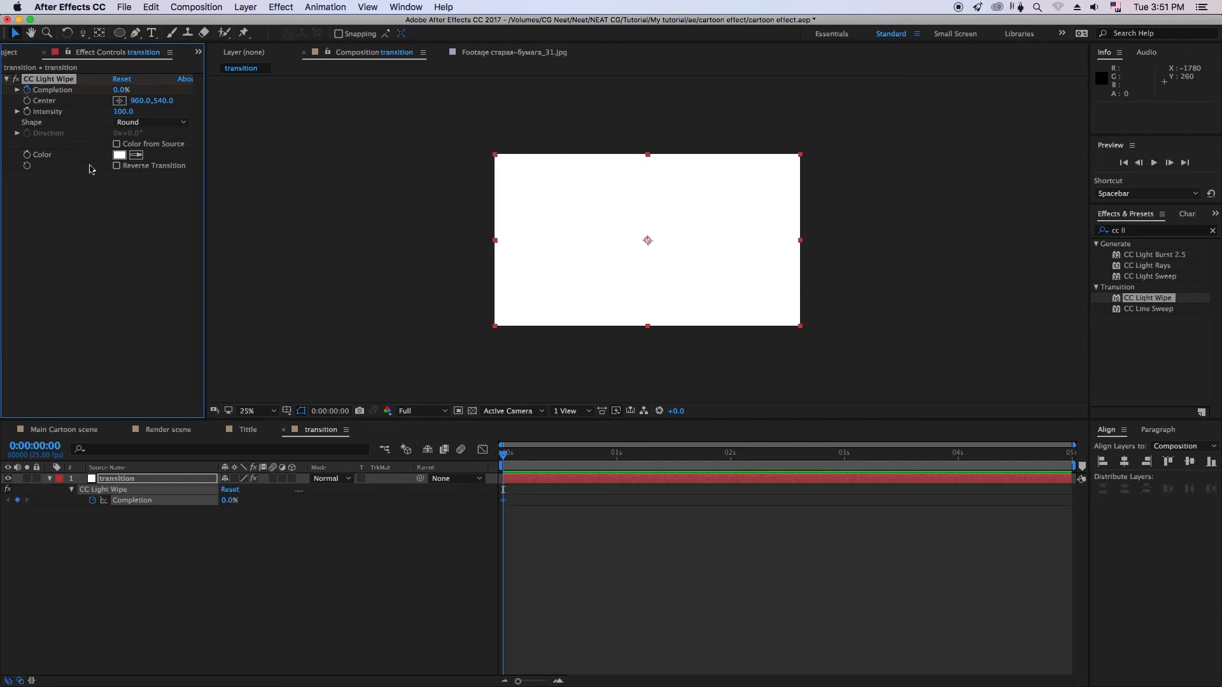
Step: Keyframe the light wipe's Completion at 100% at 0:00:00:05 and play back the wipe
click(515, 462)
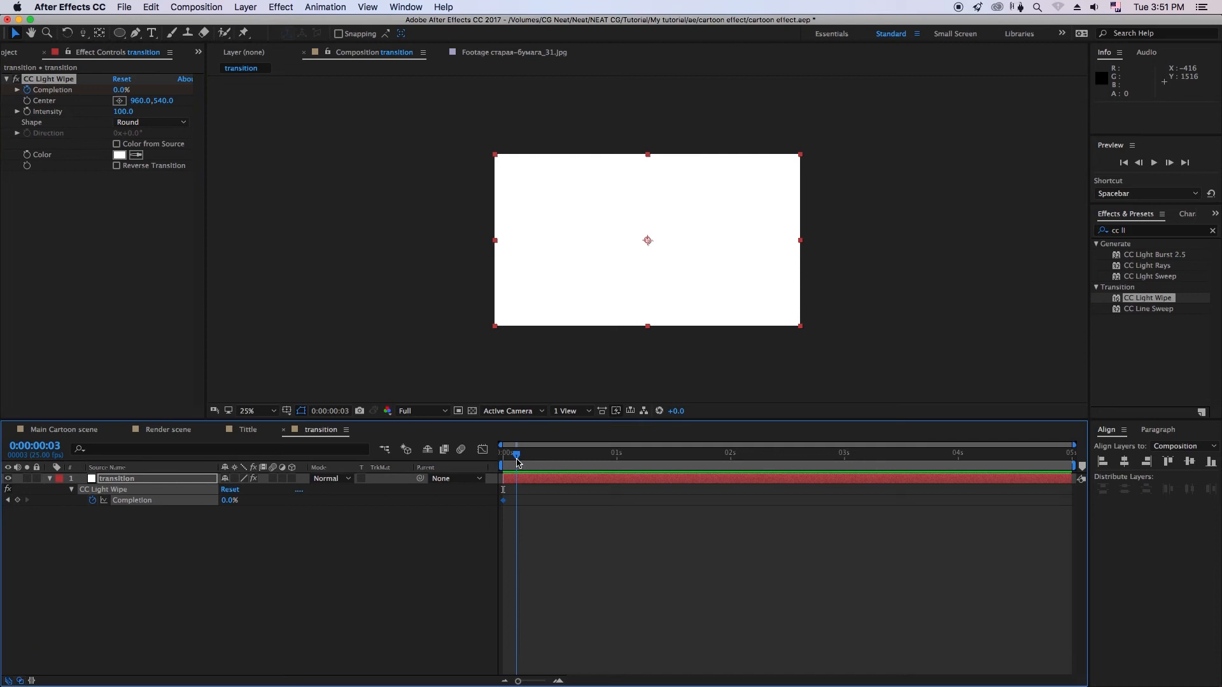
key(Page_Up)
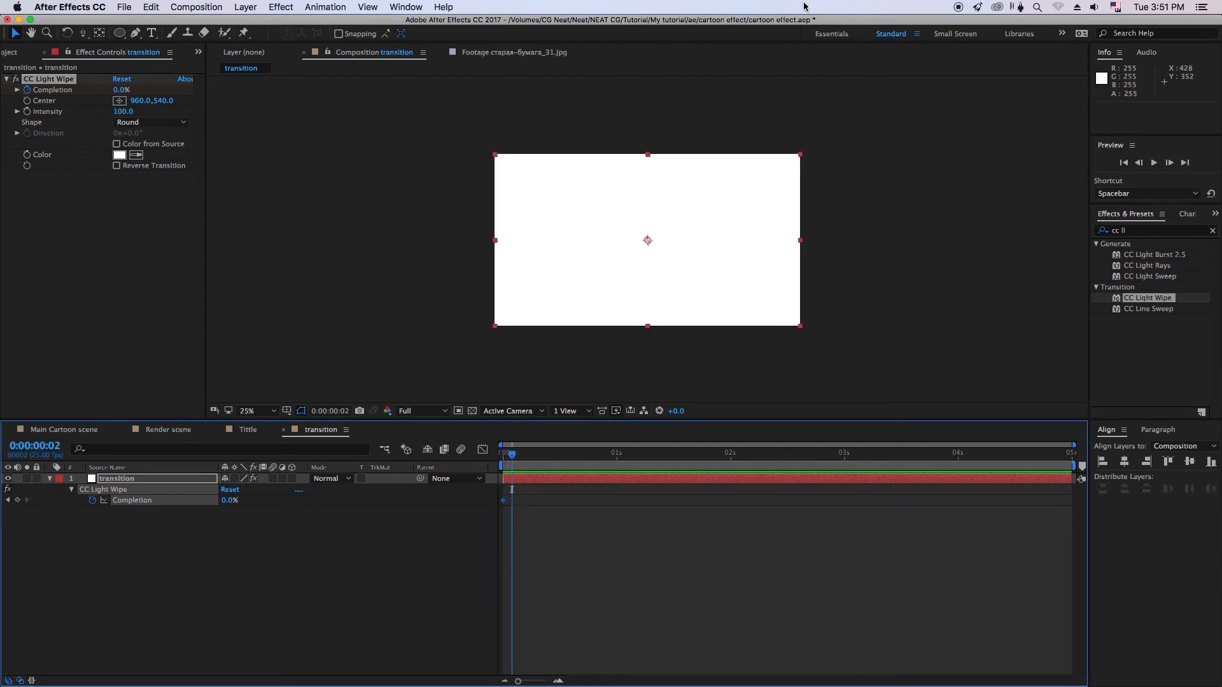
click(120, 90)
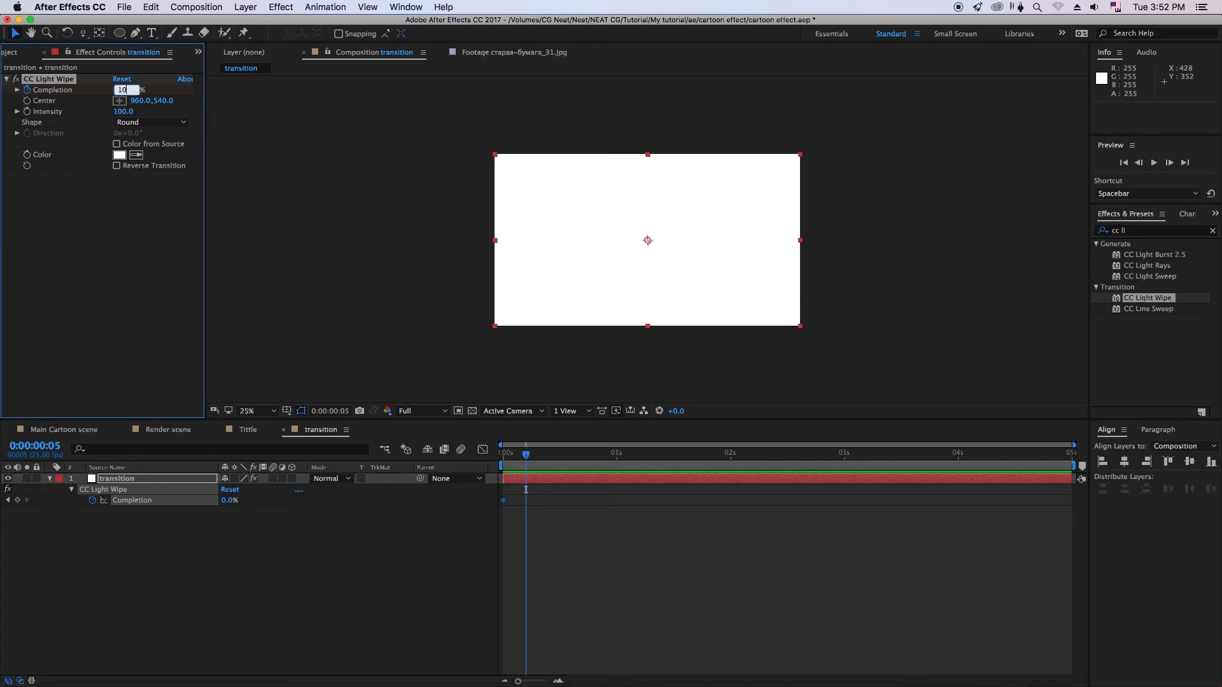
click(550, 566)
key(space)
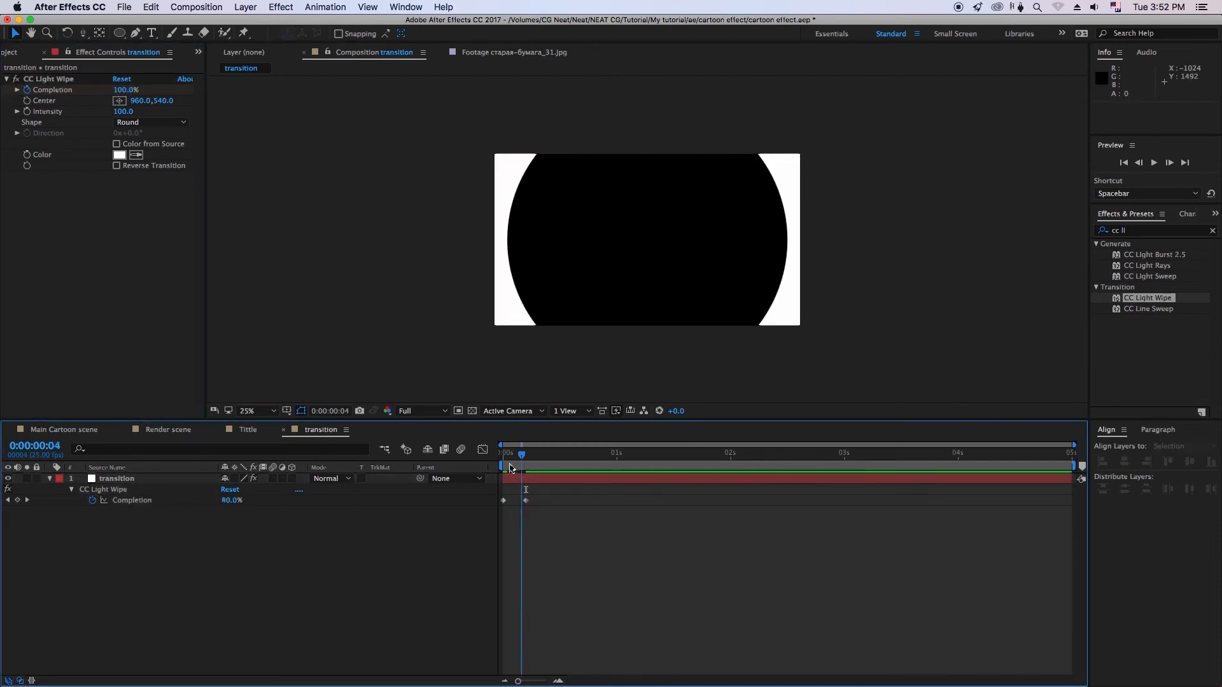
key(space)
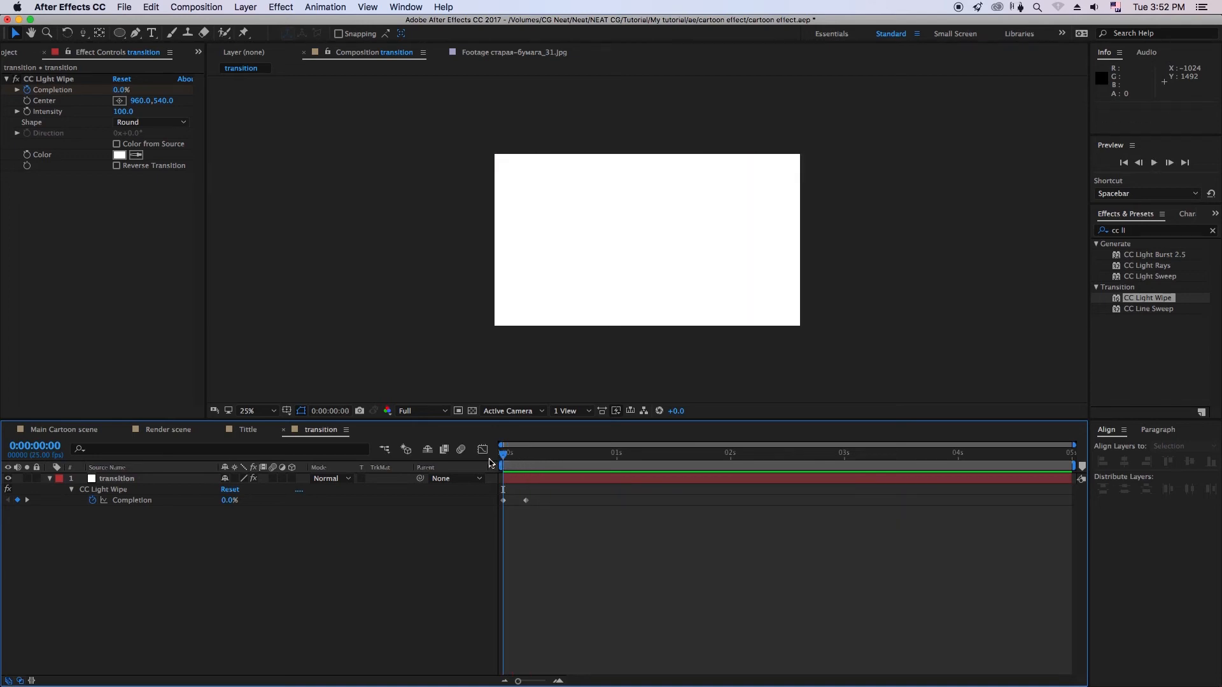
key(space)
Step: Apply Easy Ease to both Completion keyframes of the light wipe
click(521, 456)
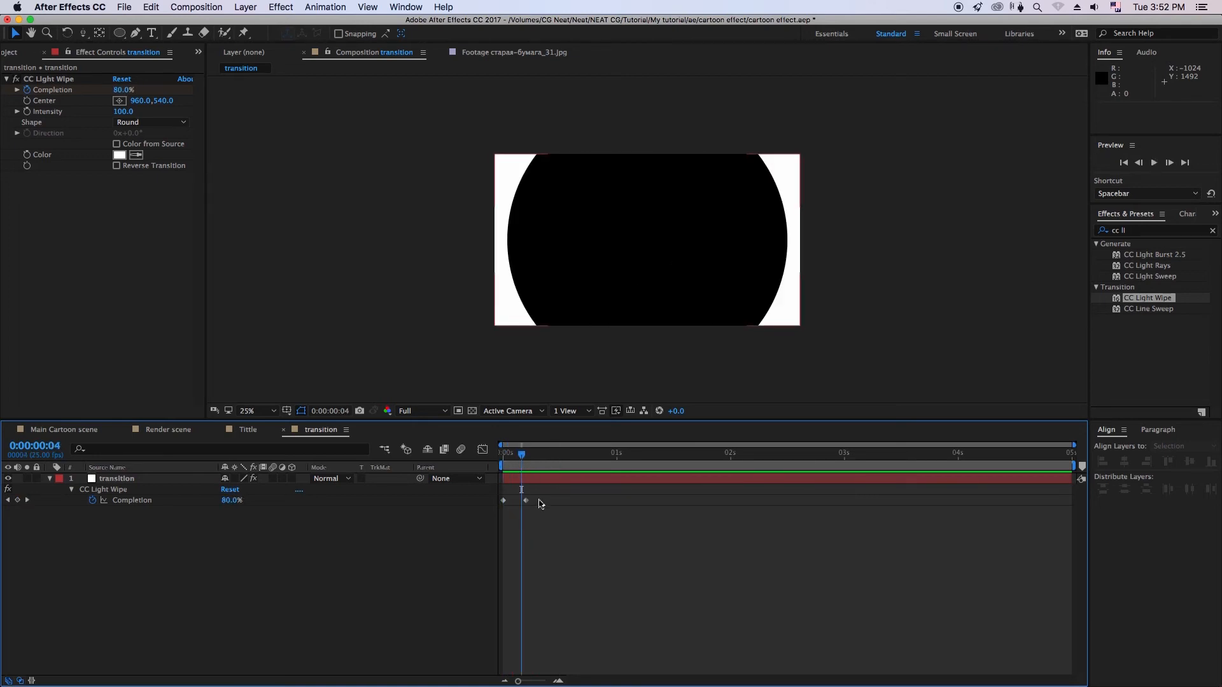
drag(542, 498, 493, 511)
key(F9)
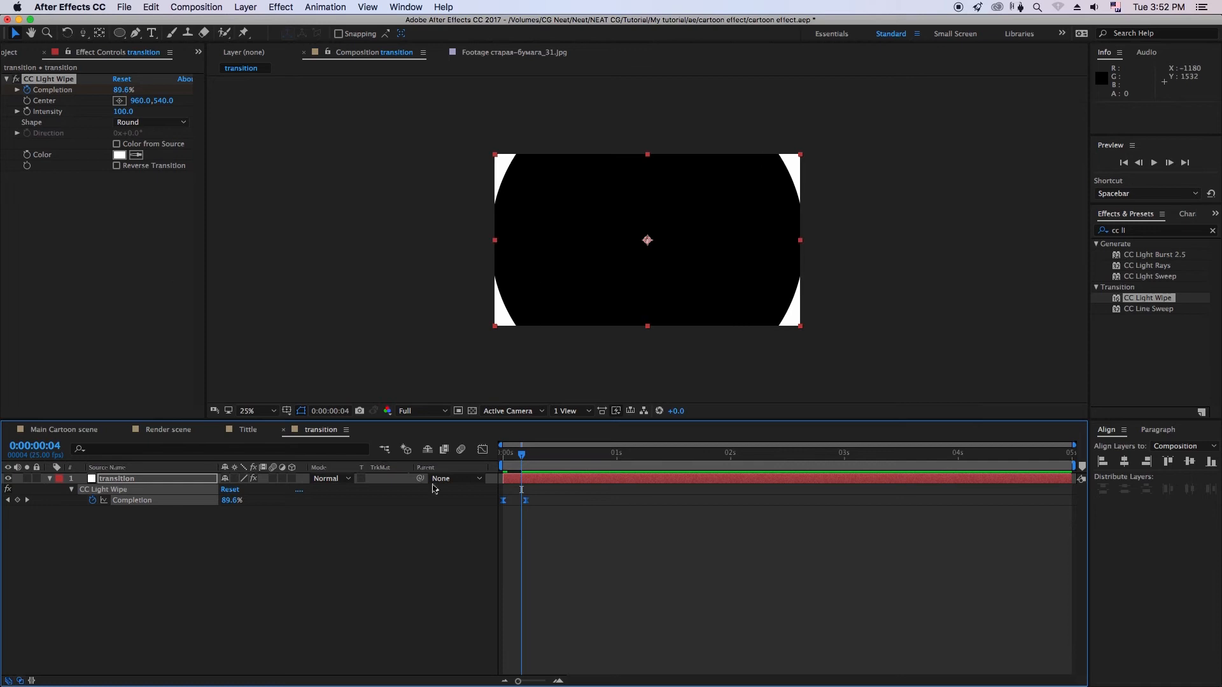
click(593, 547)
Step: Place the transition composition above text in the Tittle composition and set the text layer's track matte to Alpha Inverted Matte "transition"
click(248, 430)
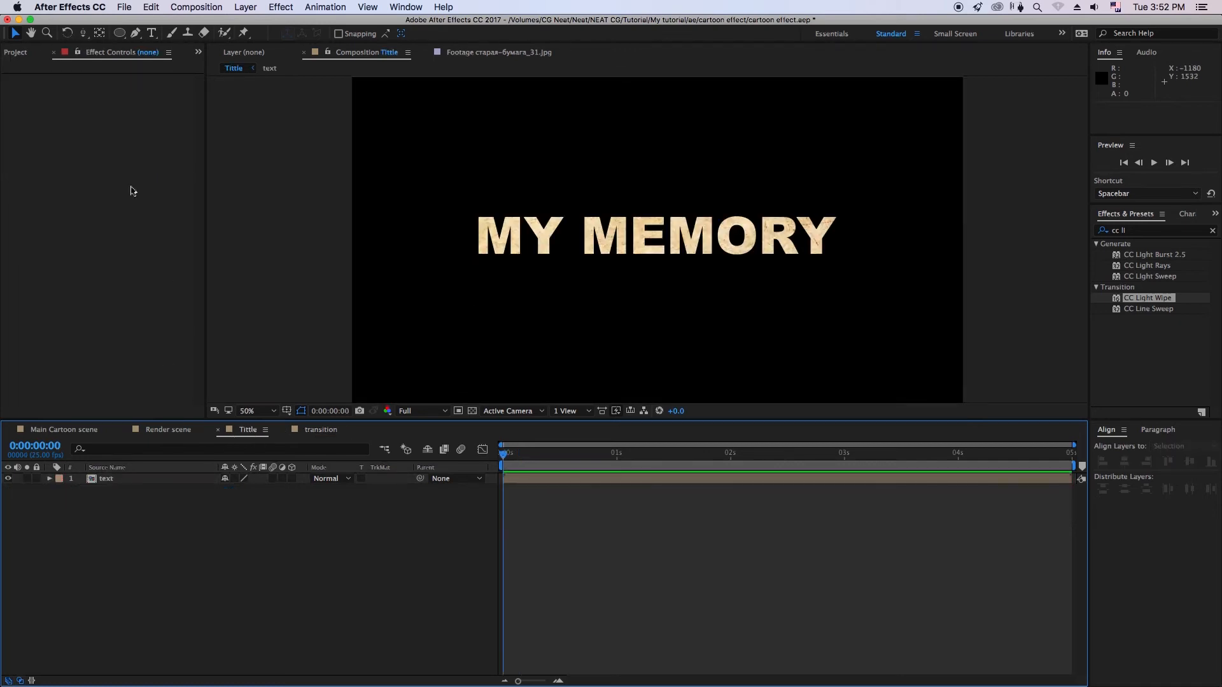
click(25, 55)
drag(43, 185, 124, 489)
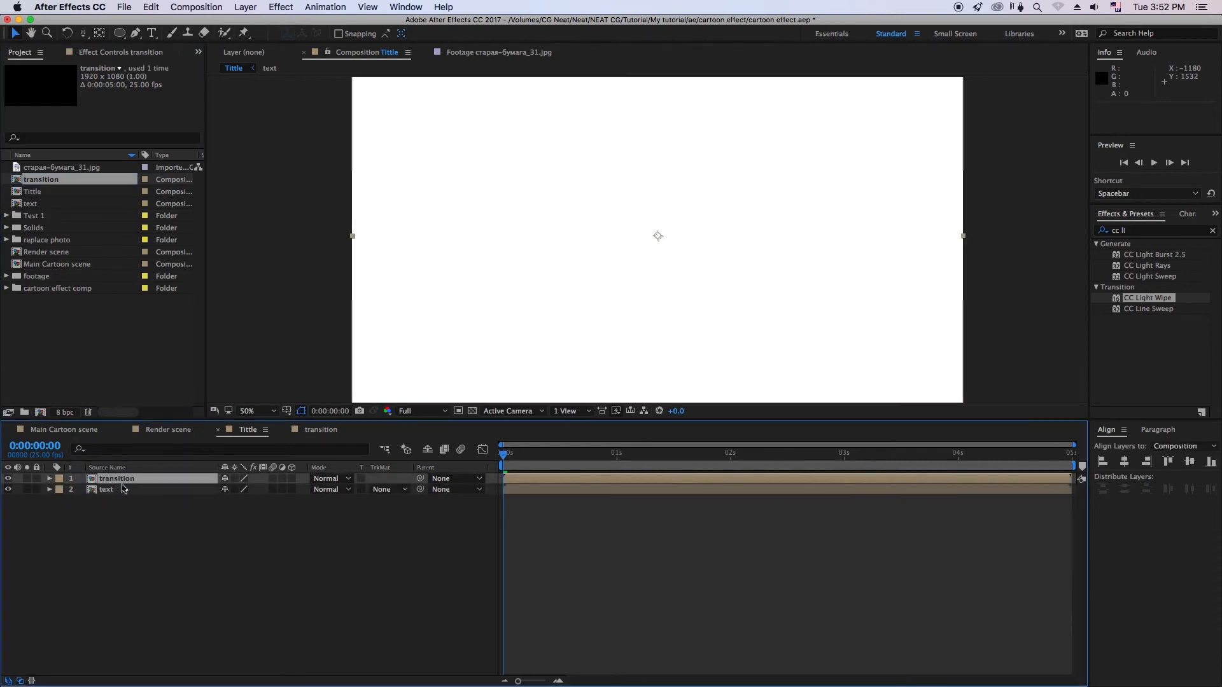
click(399, 490)
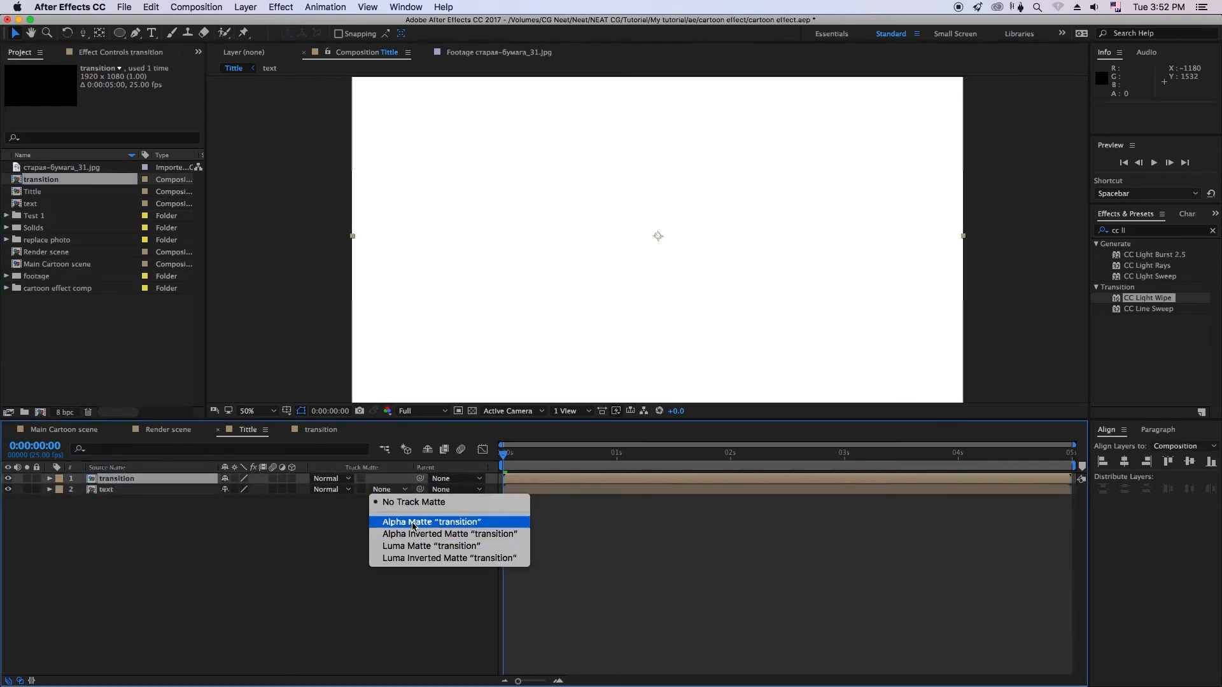
click(416, 518)
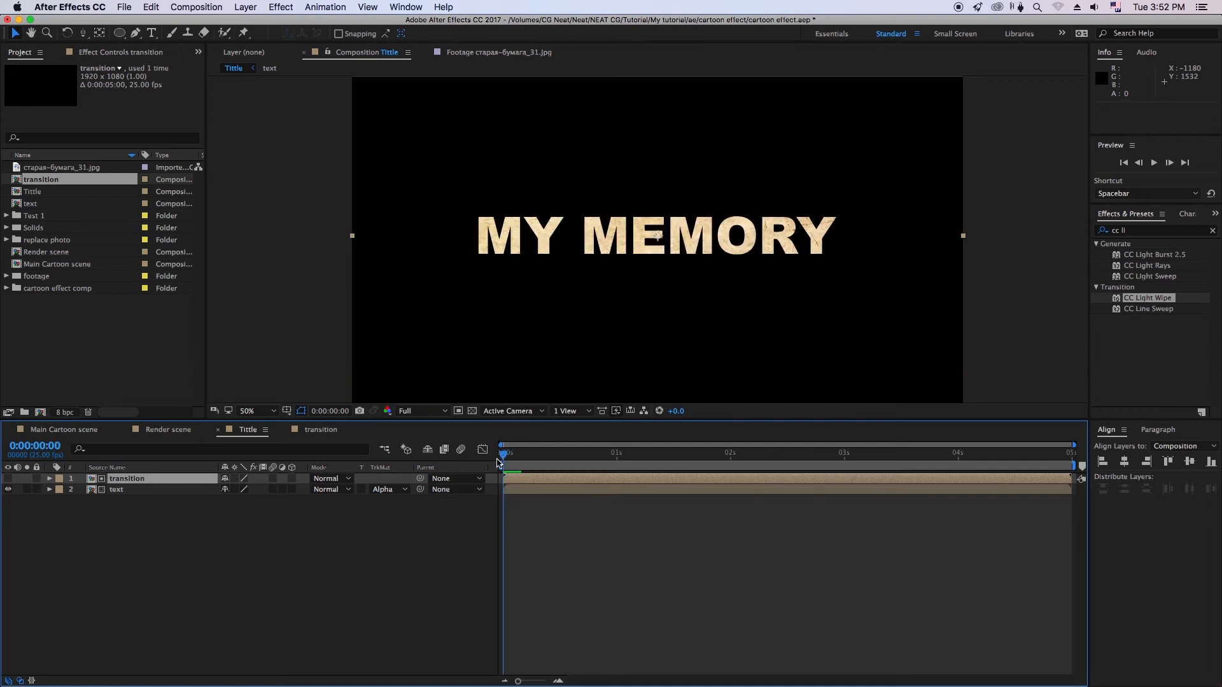
click(399, 494)
click(419, 530)
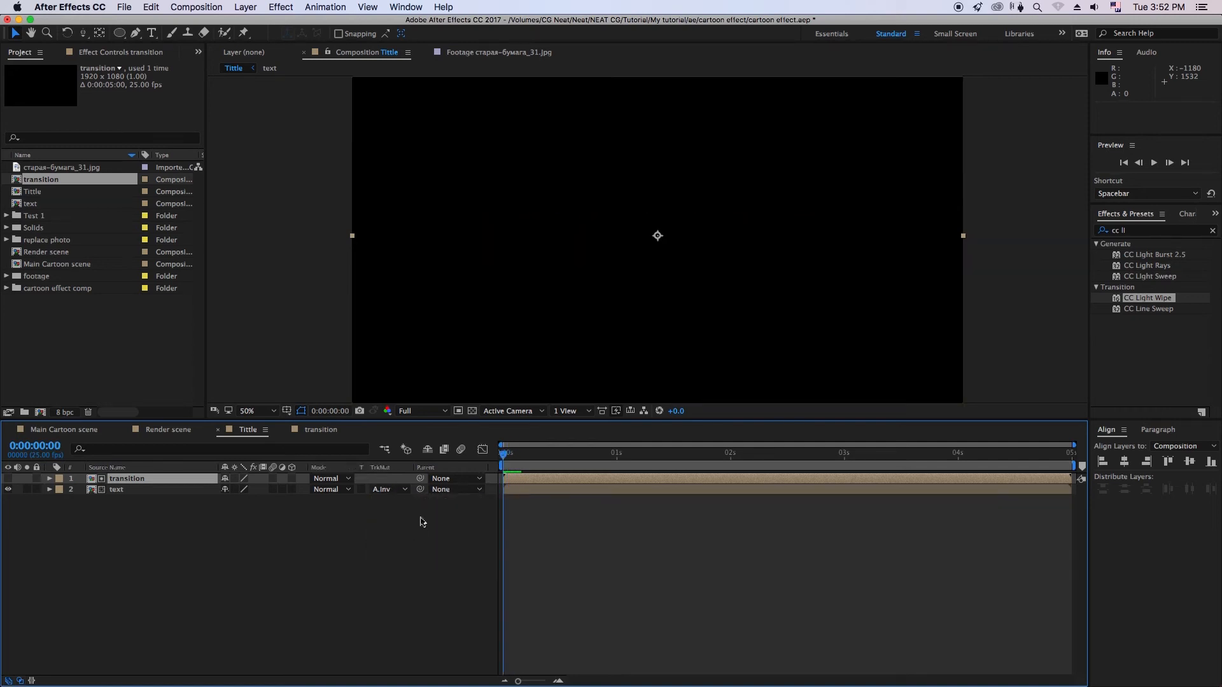
Step: Play back the wipe reveal of the MY MEMORY title in the Tittle composition
mouse_move(508, 457)
mouse_down()
mouse_move(522, 458)
mouse_move(498, 460)
mouse_up()
click(390, 496)
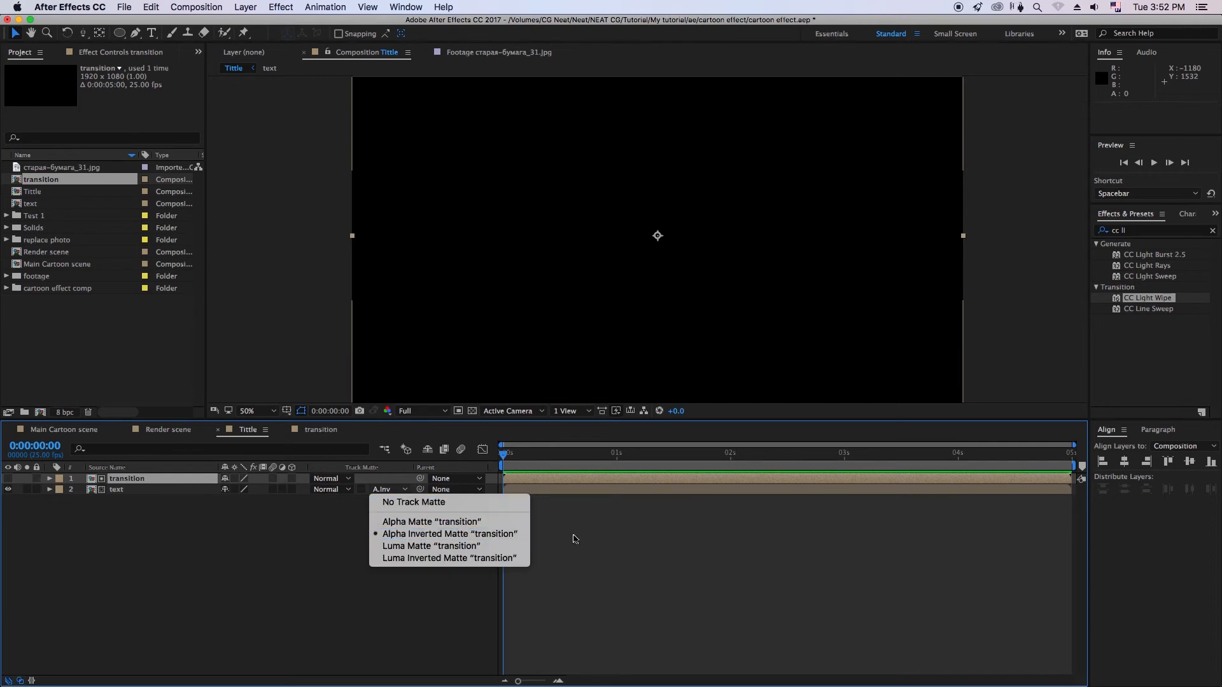
click(577, 538)
click(1155, 164)
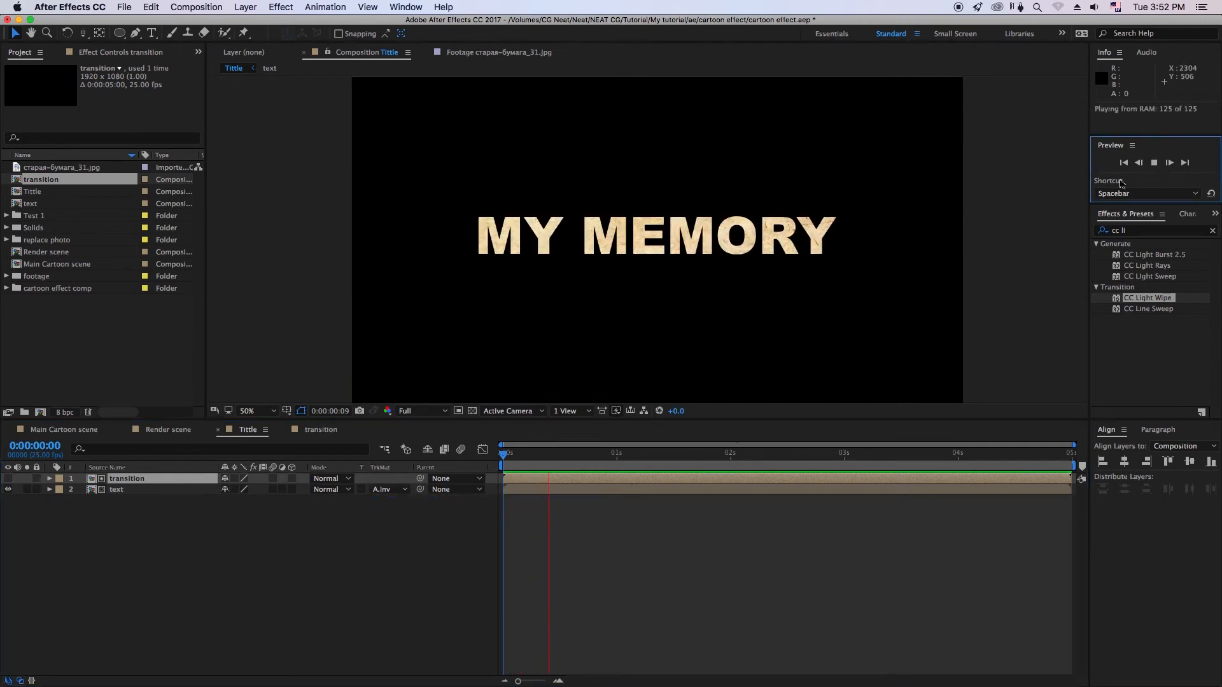
click(510, 466)
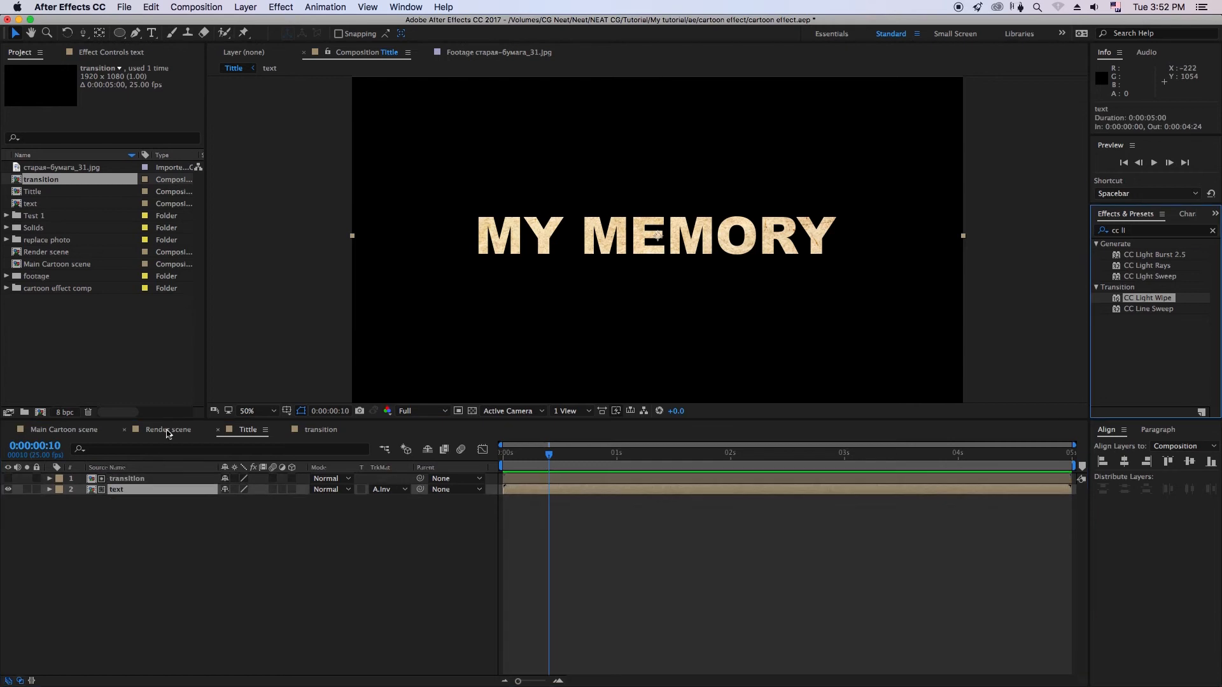
Step: Place the Tittle composition between blur edge and Main Cartoon scene in Render scene and apply the Curves effect to it
click(168, 430)
drag(33, 191, 151, 494)
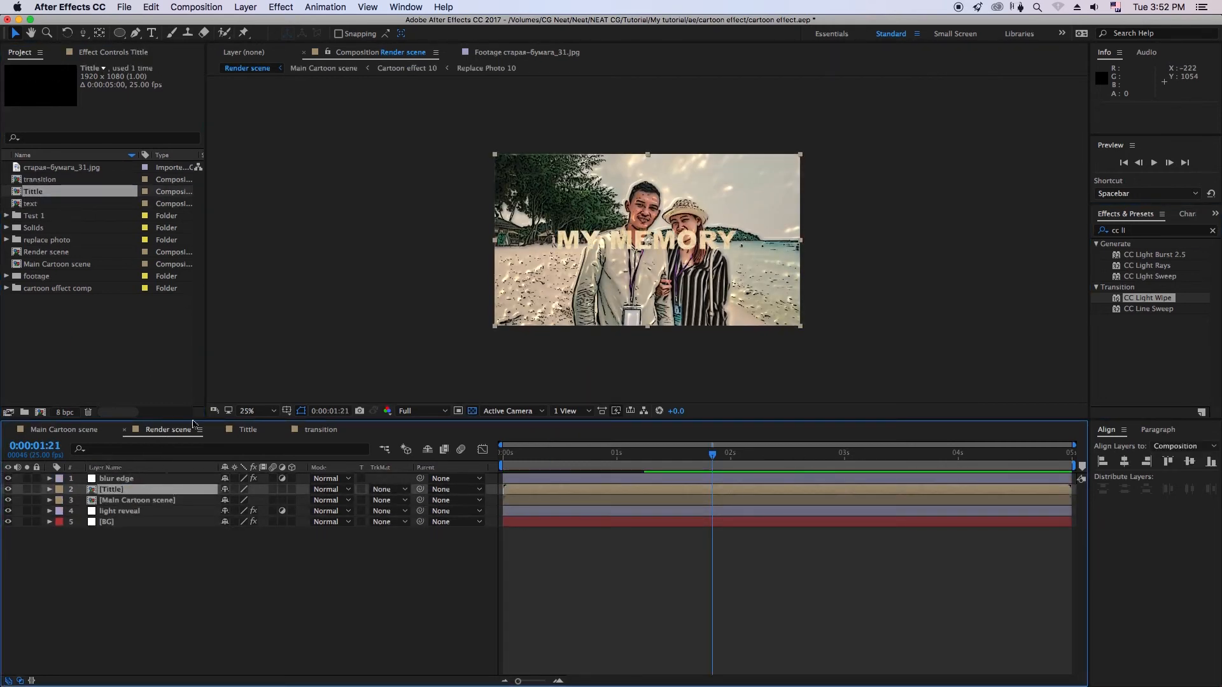
click(1132, 232)
text(curv)
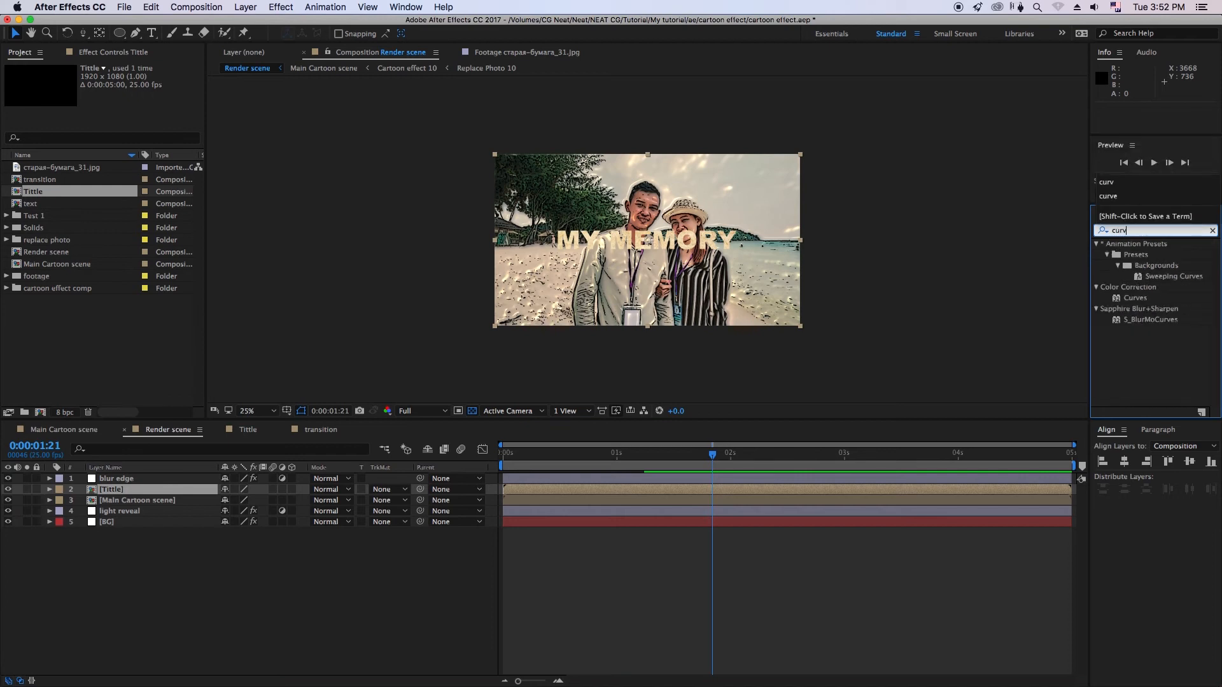
double_click(1134, 298)
Step: Darken the title by pulling its RGB curve down in the shadows and highlights
drag(68, 256, 74, 263)
mouse_move(143, 186)
mouse_down()
mouse_move(144, 158)
mouse_move(157, 174)
mouse_up()
click(26, 490)
click(27, 490)
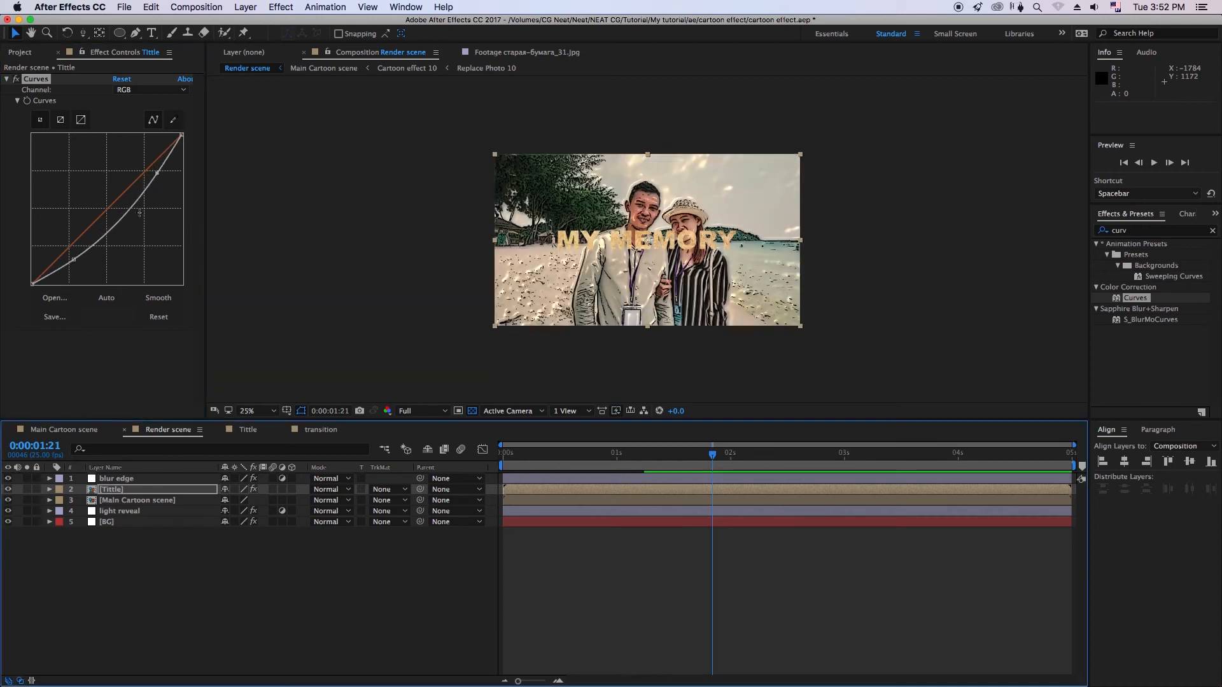
Step: Warm the title by adjusting its Red, Green and Blue curves, and pull the RGB curve further down
click(151, 90)
click(134, 114)
drag(116, 199, 159, 177)
click(151, 89)
click(143, 130)
click(153, 89)
click(143, 147)
click(155, 91)
click(137, 99)
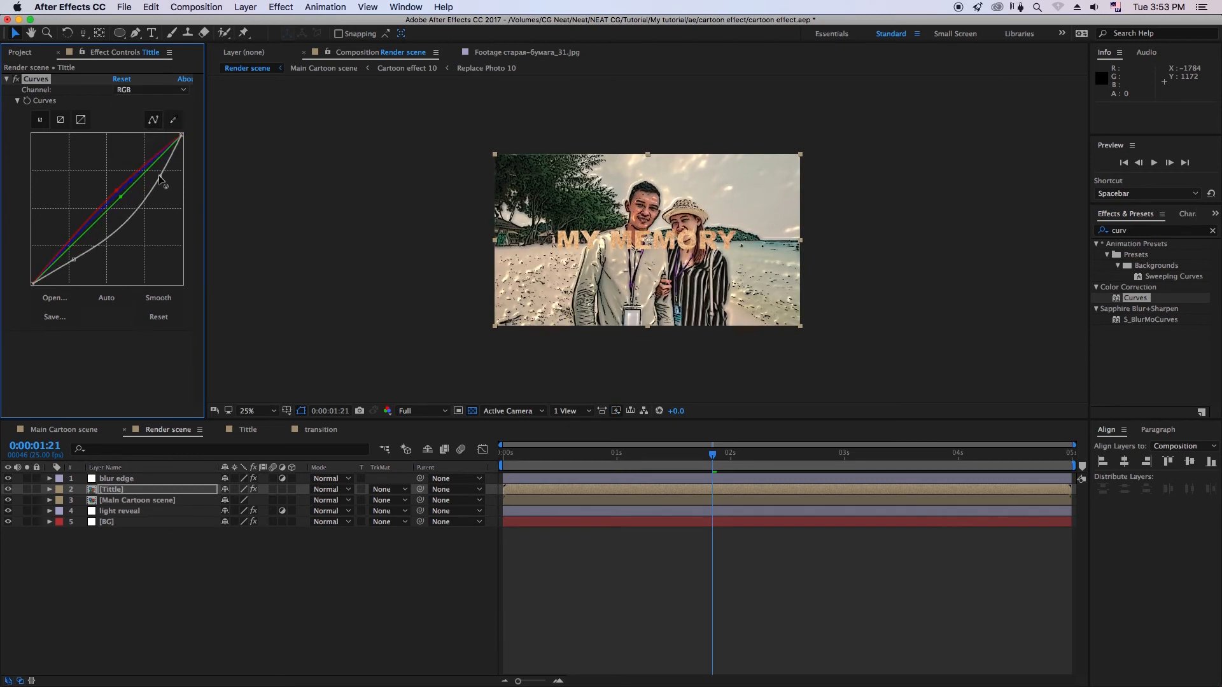
click(630, 548)
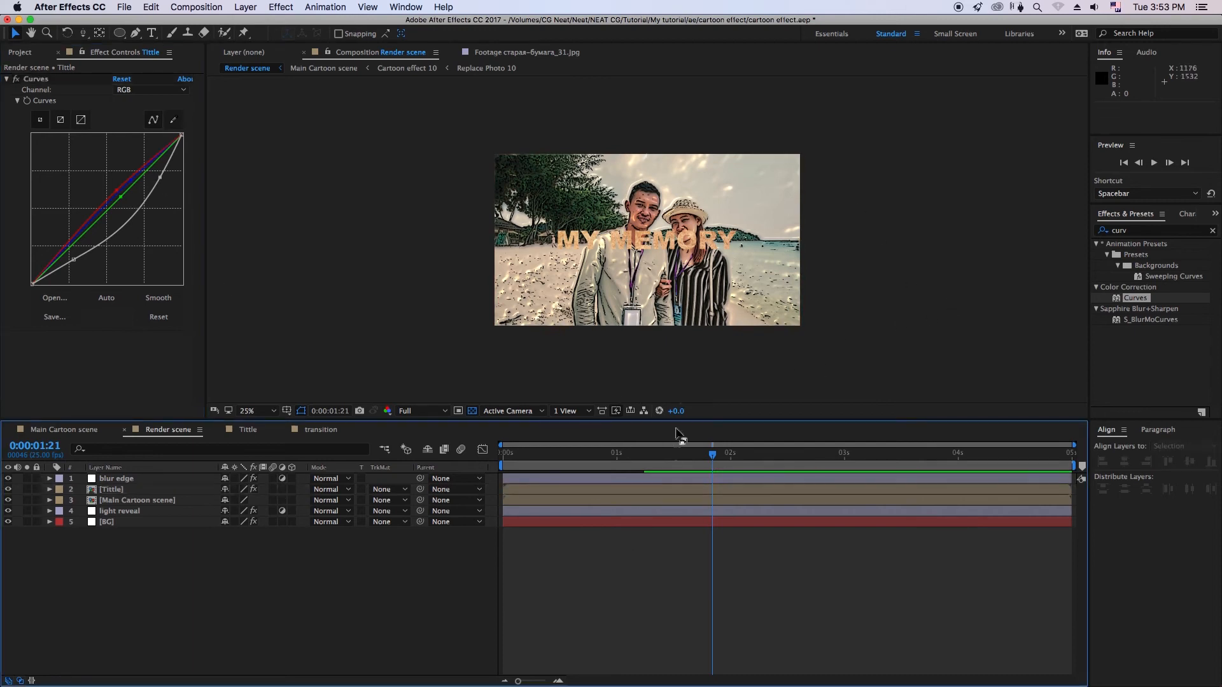
Step: Shift the title's colour toward golden yellow by raising the Green curve and lowering the Blue curve
mouse_move(120, 197)
mouse_down()
mouse_move(131, 203)
mouse_move(116, 195)
mouse_move(136, 189)
mouse_up()
click(153, 89)
click(137, 141)
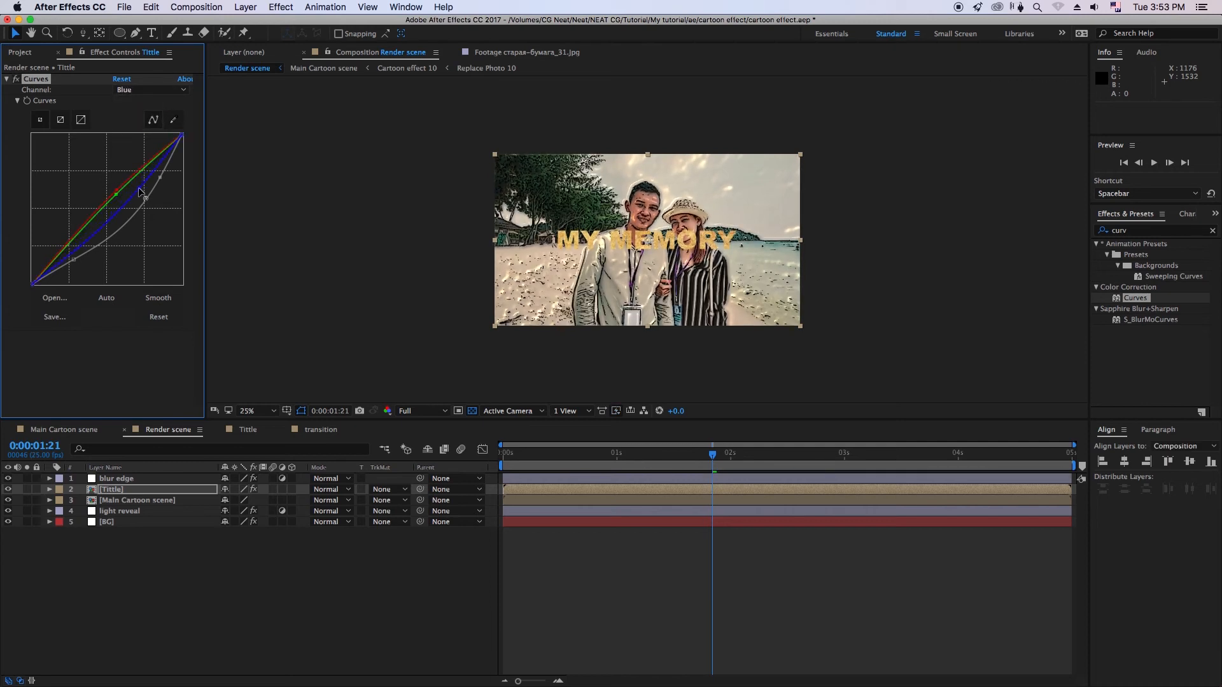
click(184, 525)
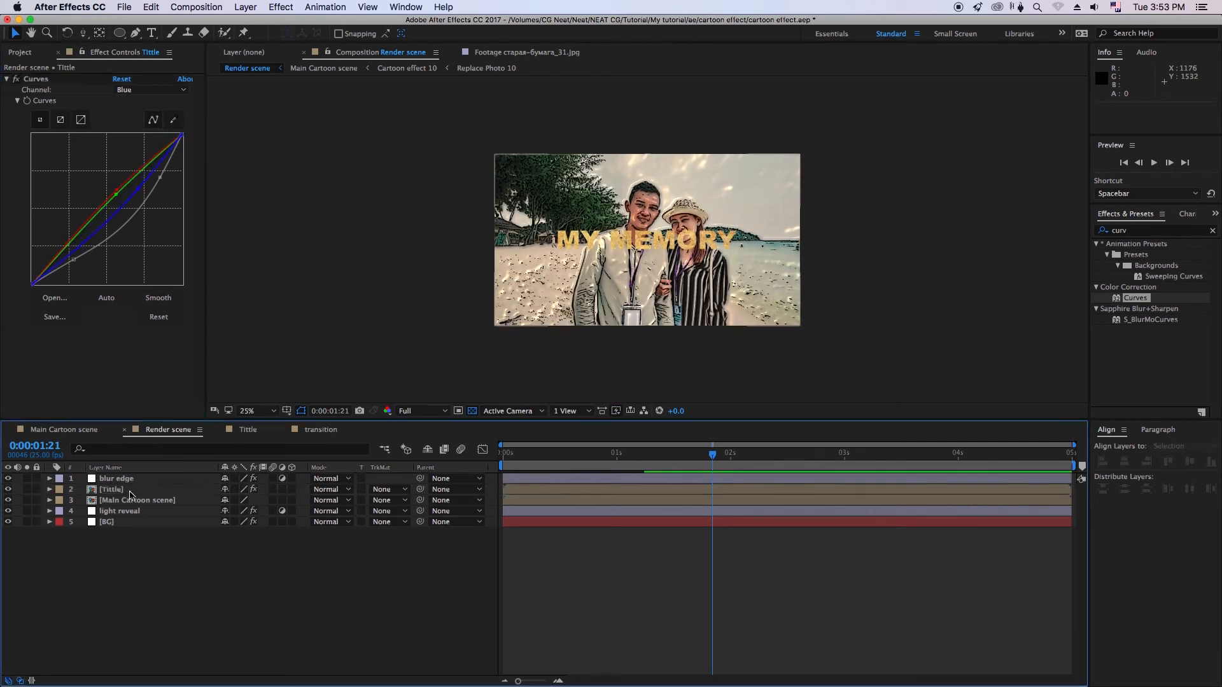
Step: Turn the Tittle and Main Cartoon scene layers in Render scene into 3D layers
click(291, 489)
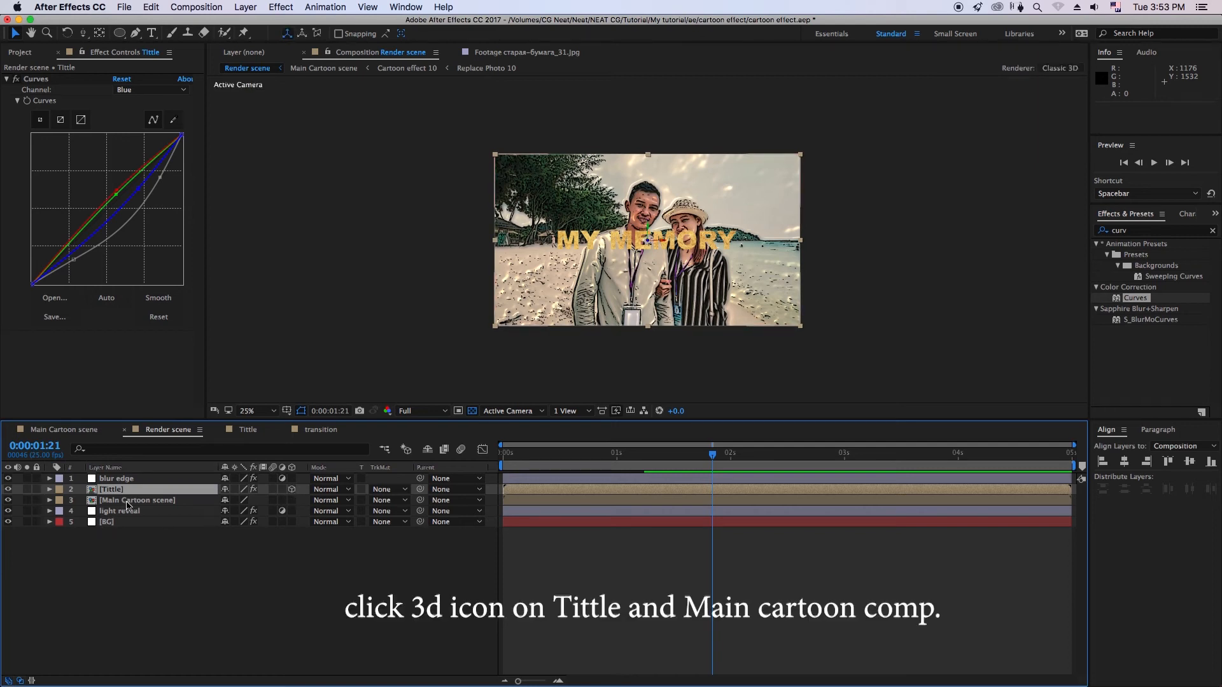
click(127, 502)
click(291, 501)
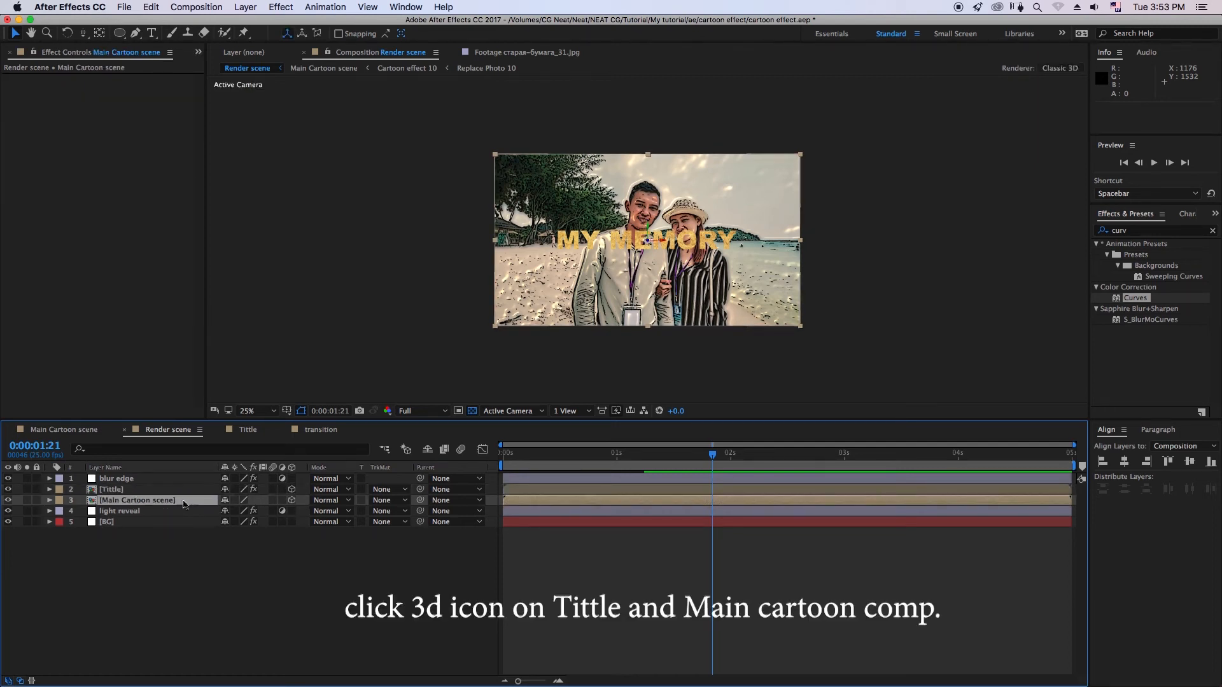
Step: Return to the first frame and add a two-node camera with the 24mm preset to Render scene
key(Home)
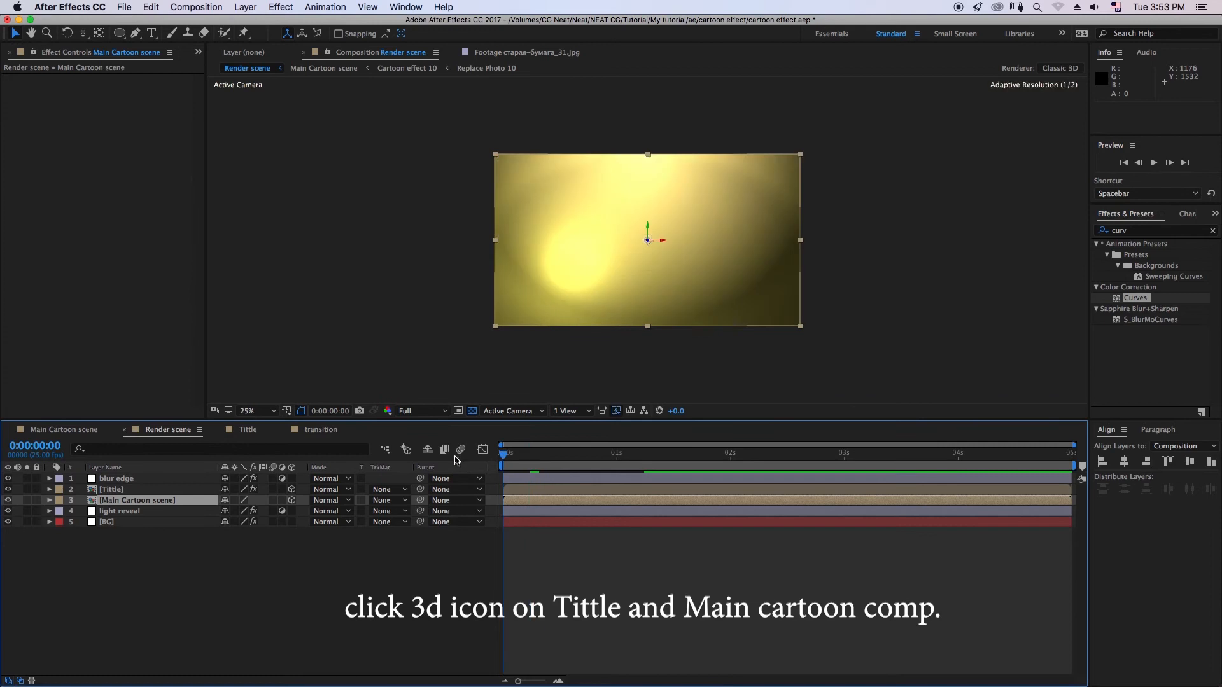
click(227, 560)
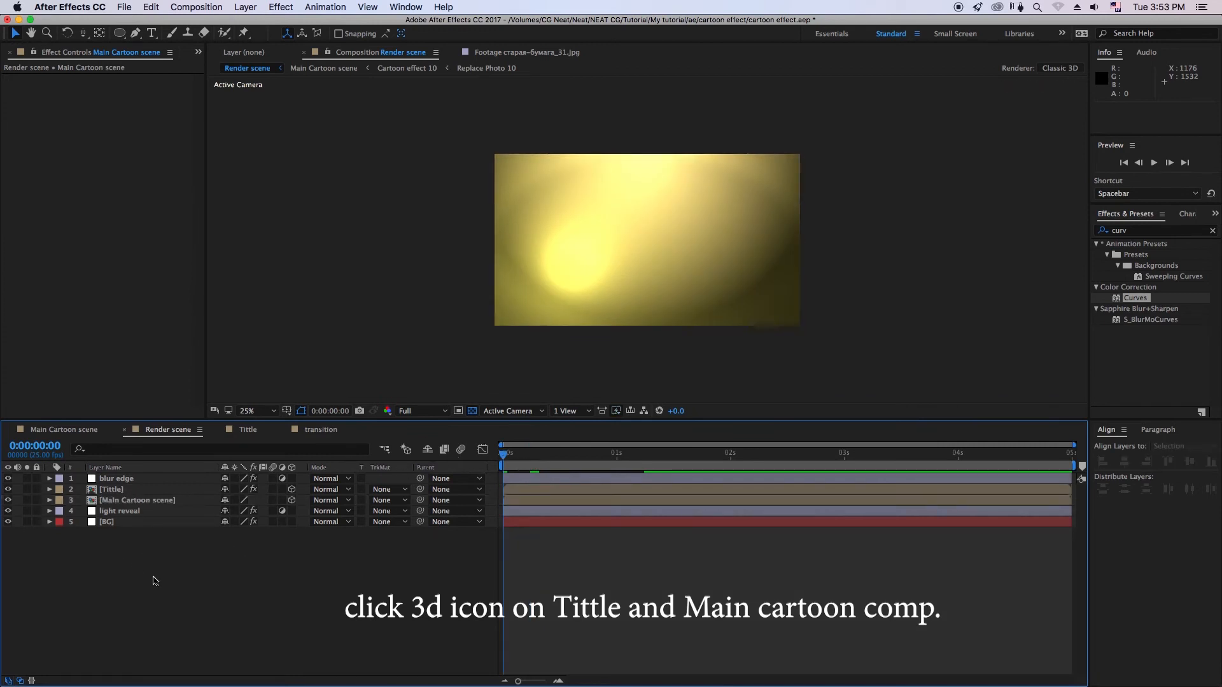
right_click(159, 580)
mouse_move(189, 570)
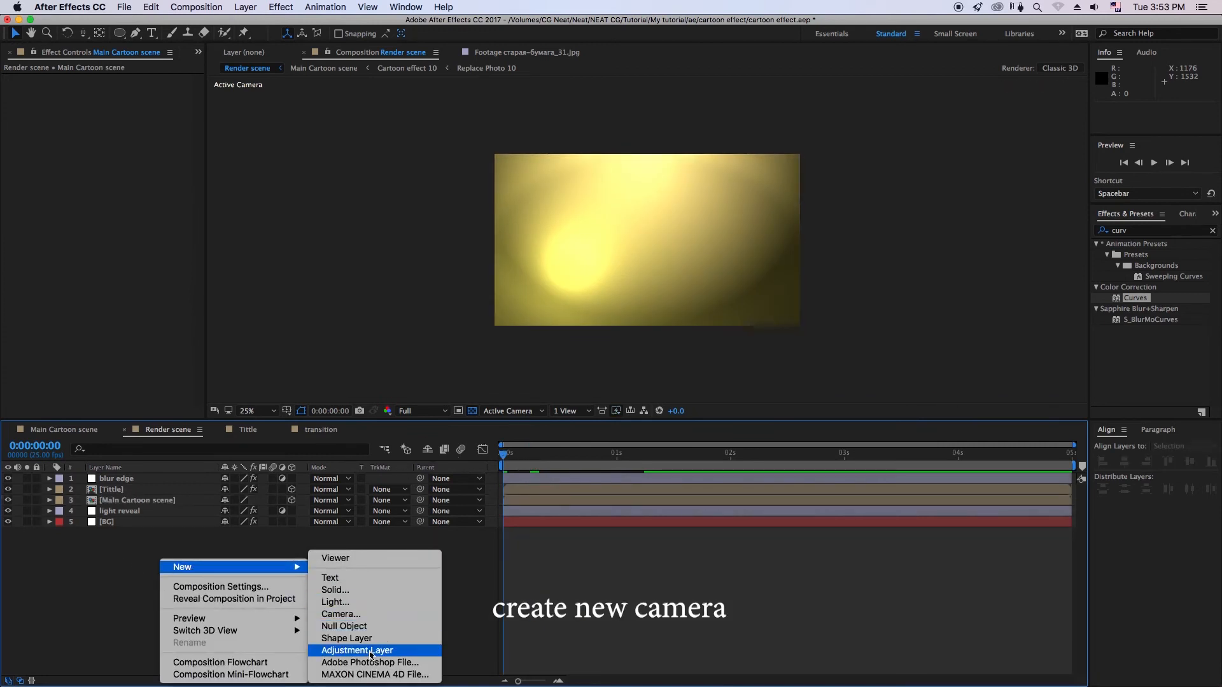
click(349, 614)
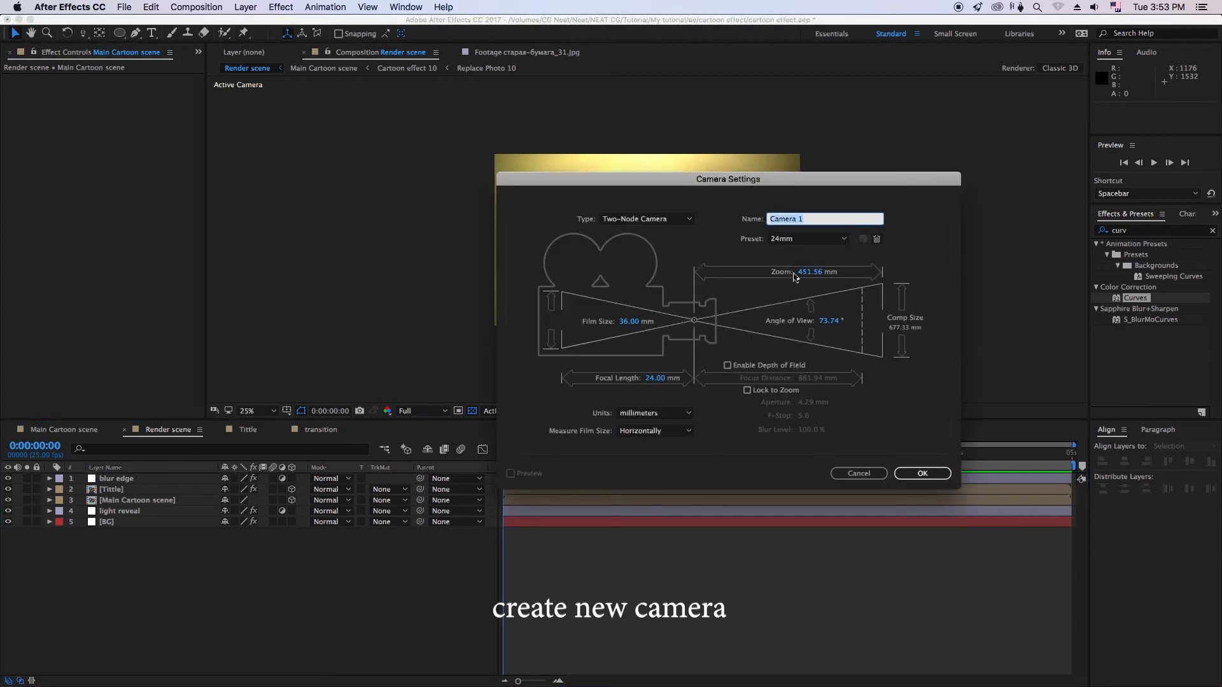
click(922, 473)
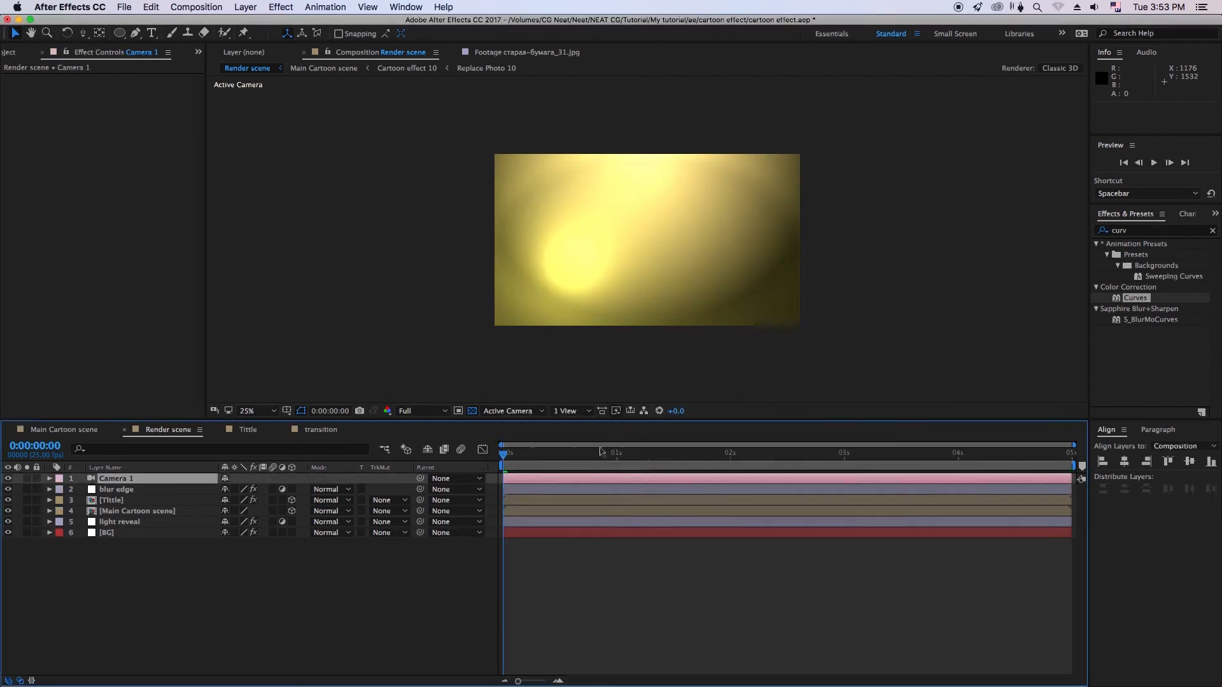
Step: At 0:00:00:17, keyframe Camera 1's Position with a Z value of -1094 and its Point of Interest
drag(503, 466, 647, 469)
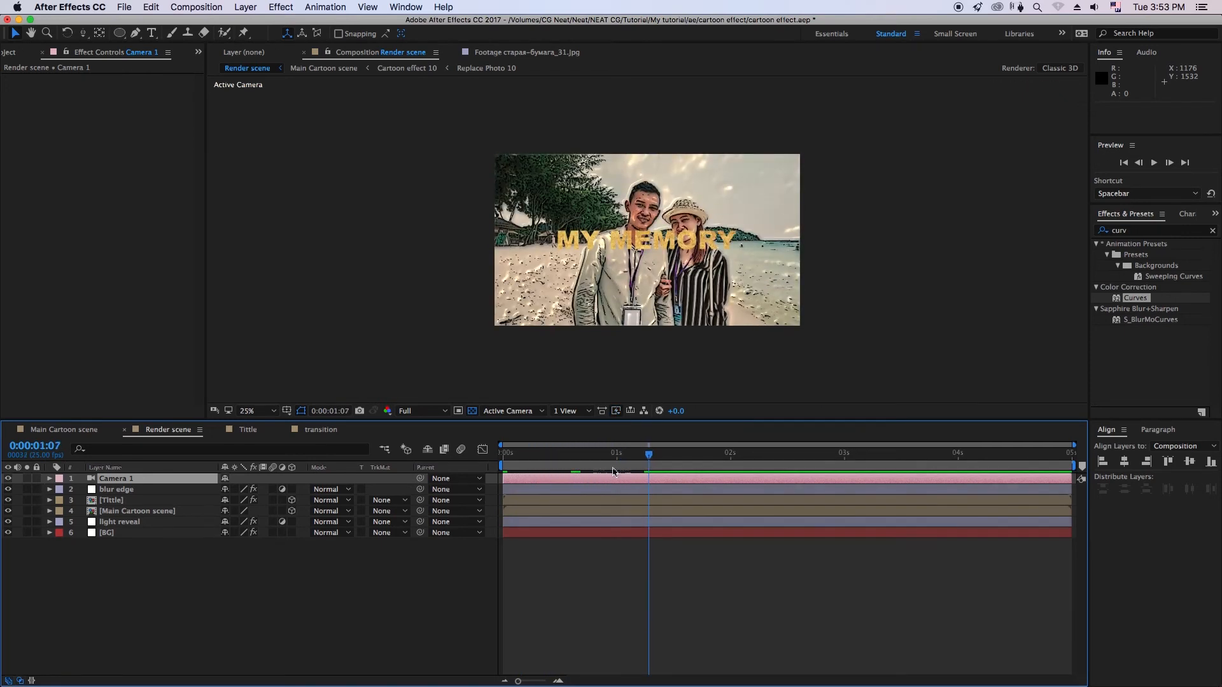
key(p)
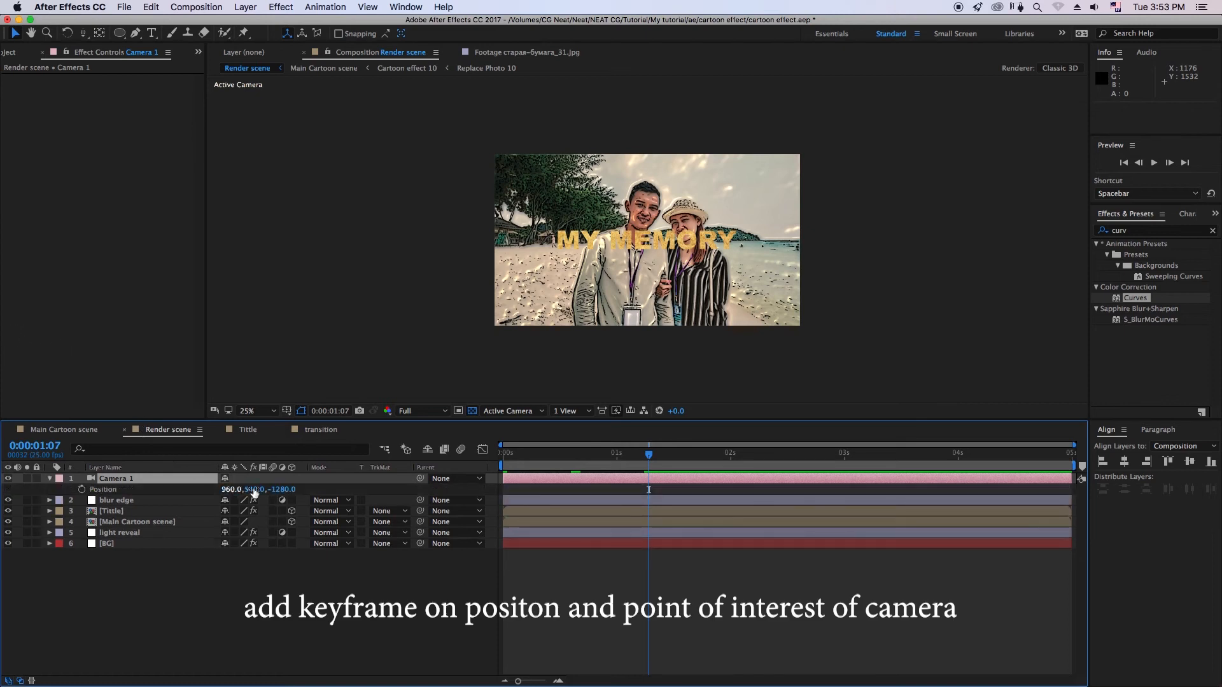
drag(283, 489, 408, 498)
drag(571, 466, 580, 468)
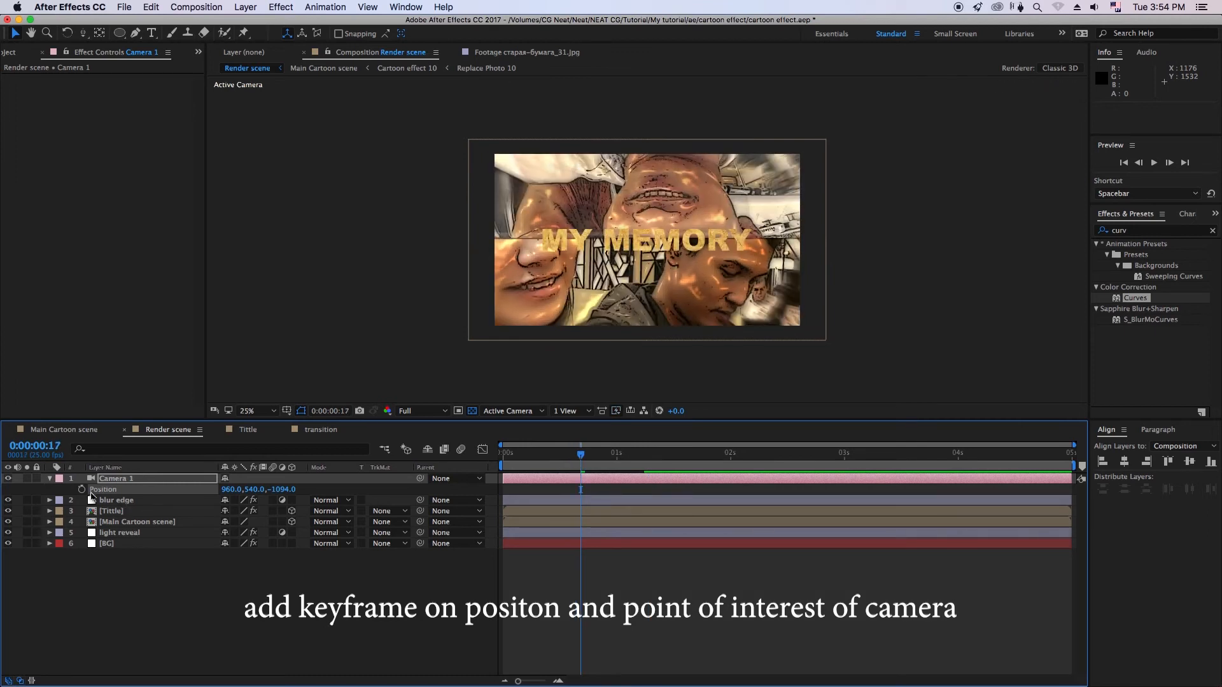
key(alt+shift+a)
click(137, 494)
Step: Dolly the camera in to about Z -834 at the first frame and apply Easy Ease to all camera keyframes
key(Home)
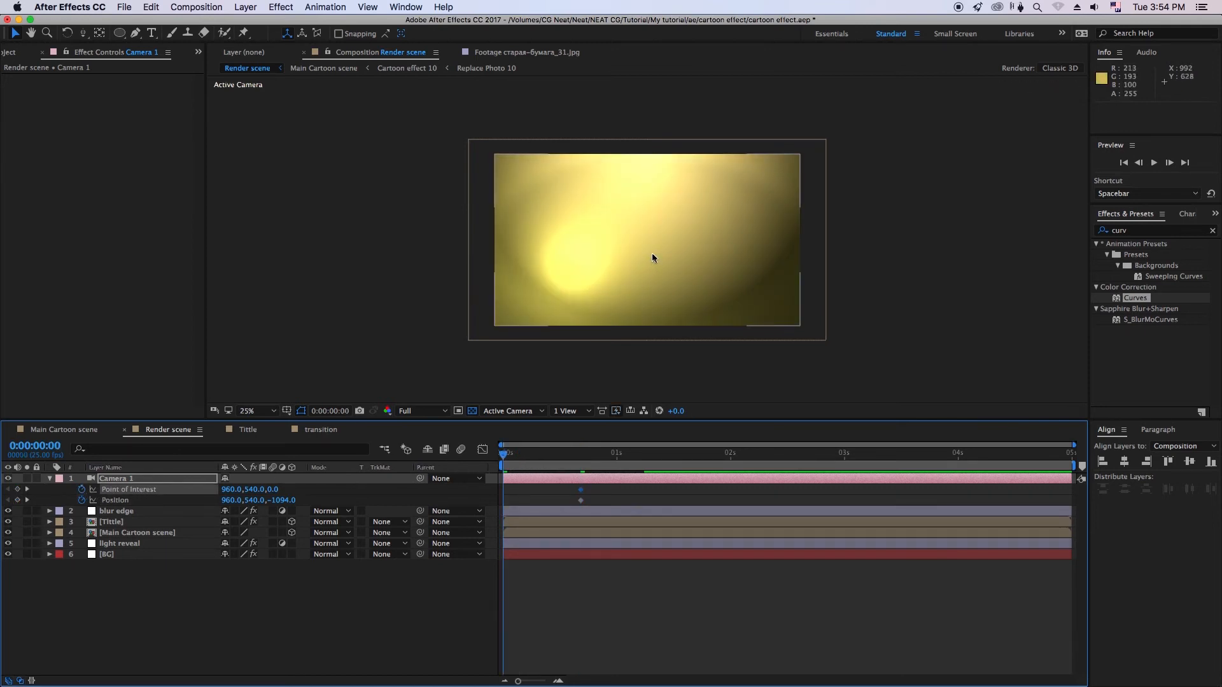
key(c)
click(667, 274)
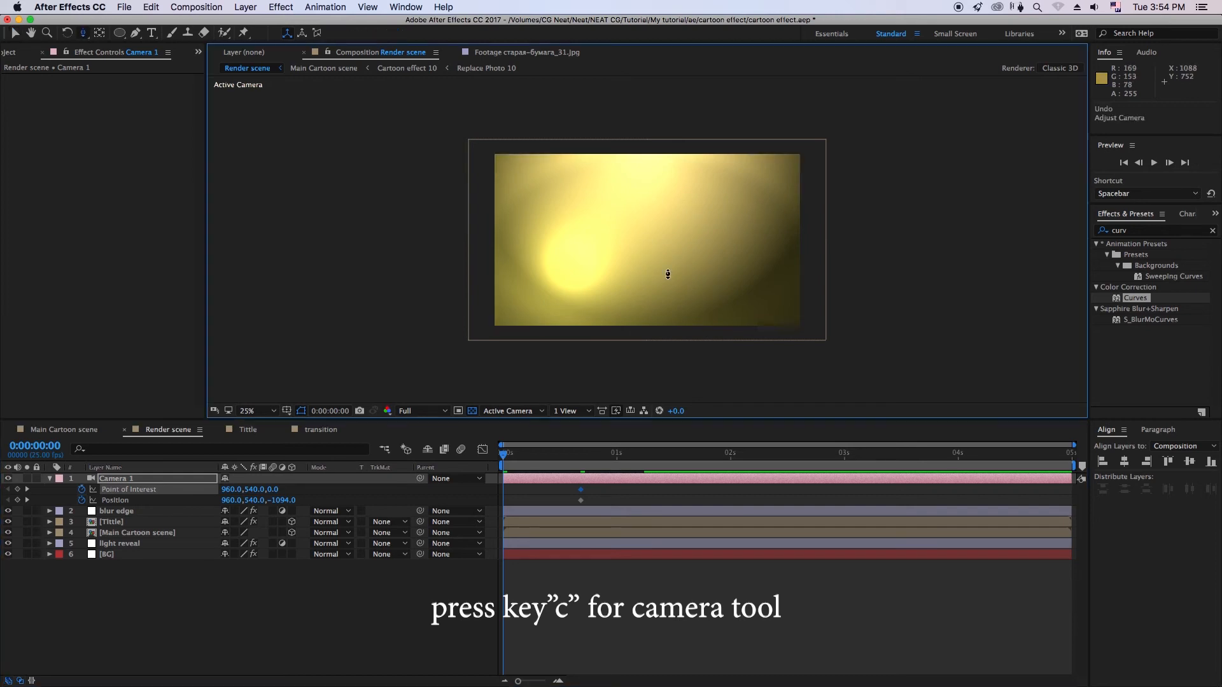
drag(667, 274, 573, 356)
mouse_move(508, 466)
mouse_down()
mouse_move(531, 455)
mouse_move(499, 465)
mouse_up()
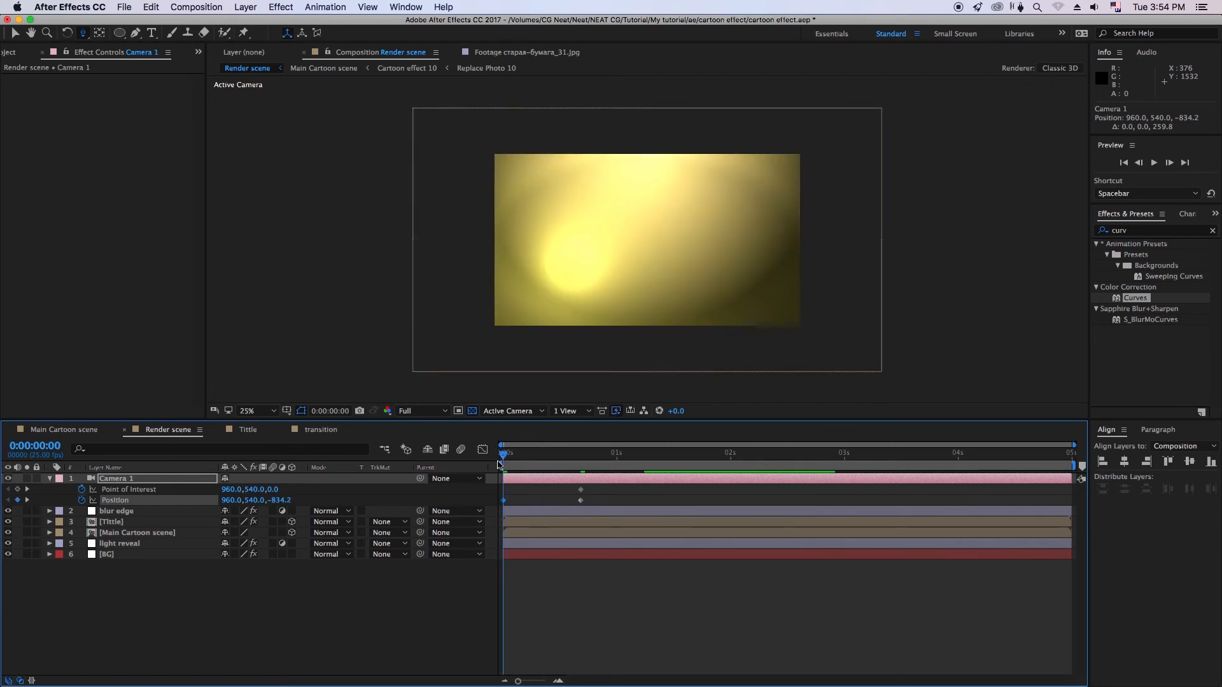
drag(604, 489, 500, 514)
key(F9)
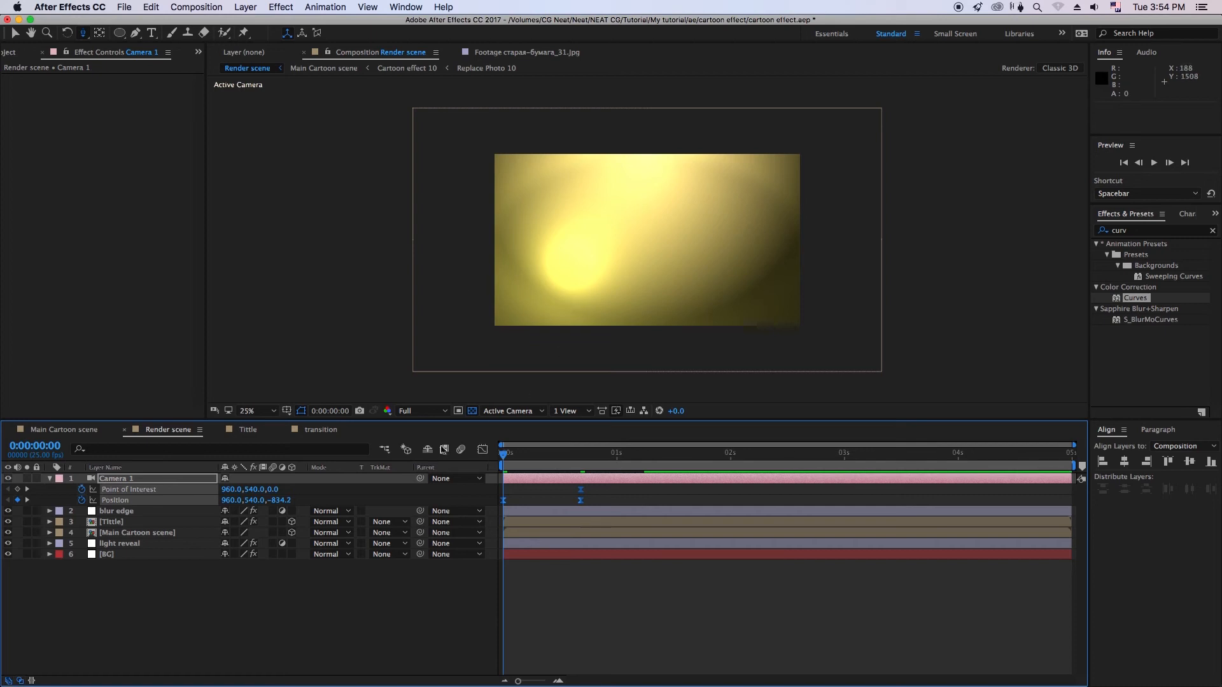
Step: Pull the camera back to about Z -1224 at 0:00:04:24 and shift the middle camera keyframes to 0:00:01:05
drag(599, 467, 829, 472)
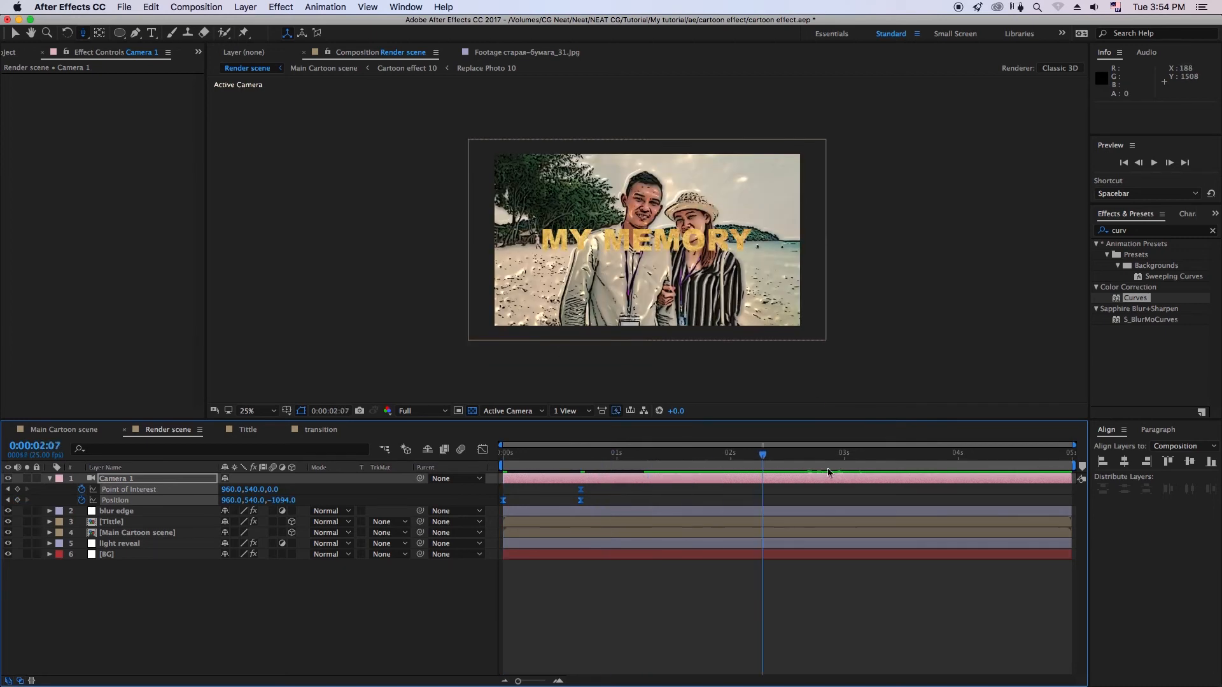
drag(661, 247, 665, 260)
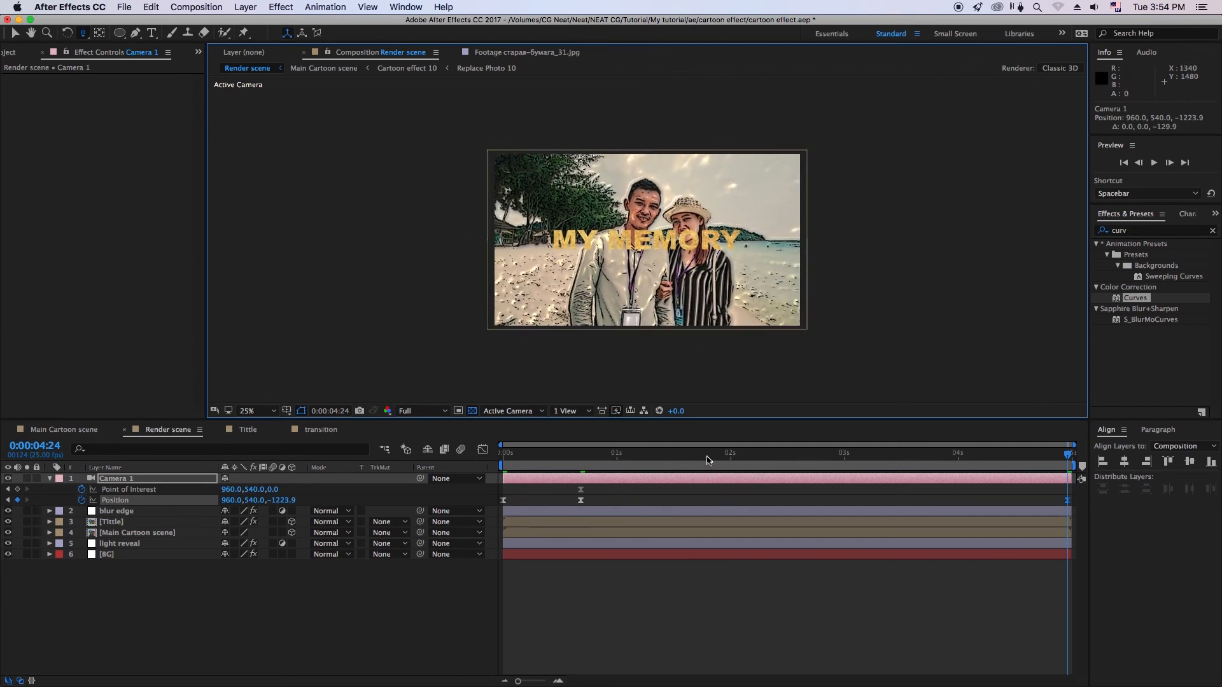
drag(709, 460, 643, 465)
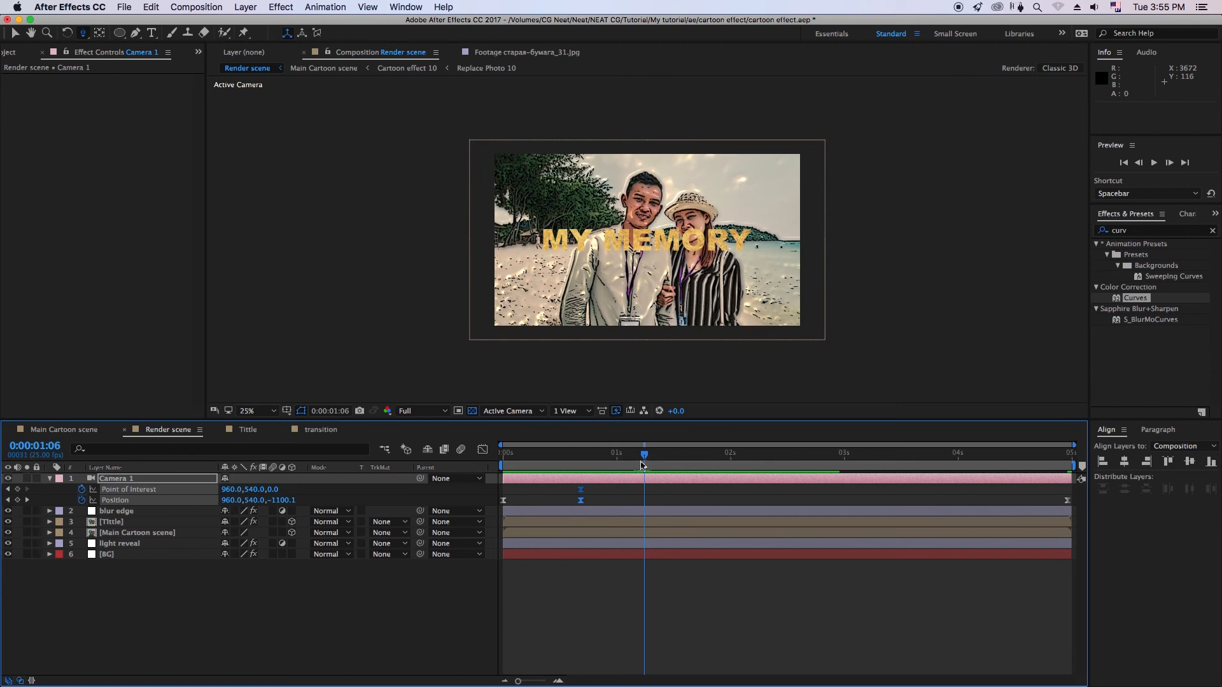
click(591, 495)
drag(581, 493, 641, 498)
Step: Dolly the camera closer to about Z -683 at the first frame and preview the move
drag(644, 457, 474, 471)
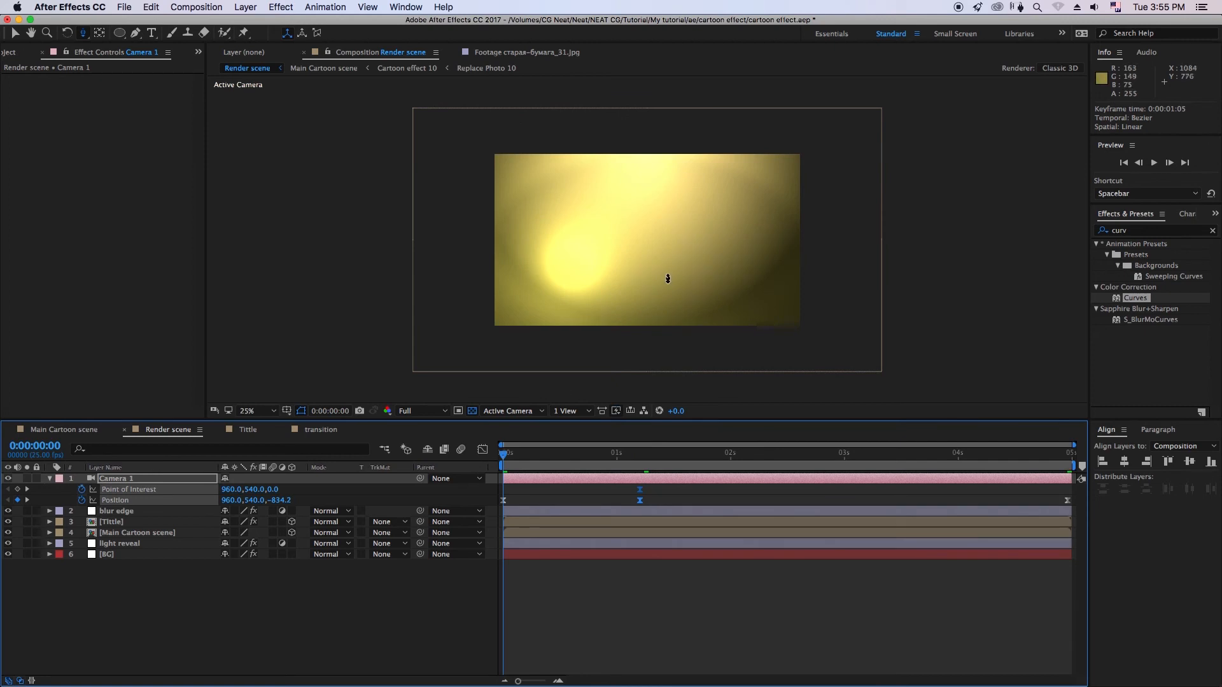
drag(669, 273, 669, 259)
key(space)
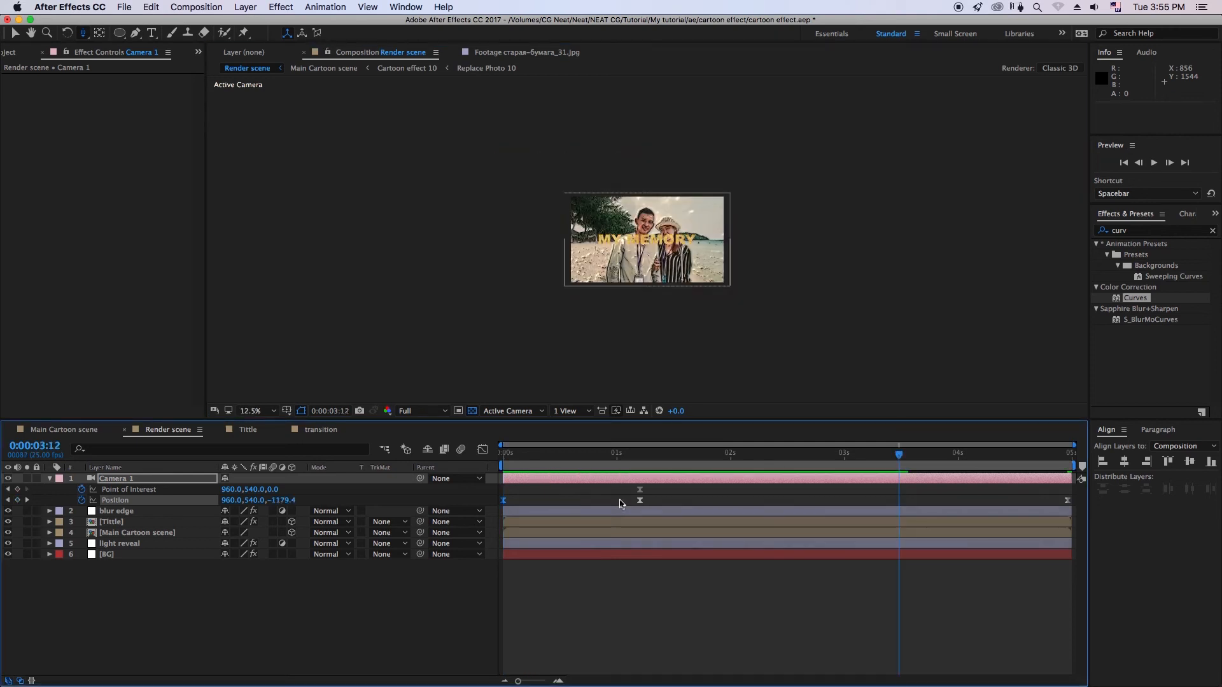
Step: Set the last two camera Position keyframes to Linear temporal and Linear spatial interpolation, and return to the first frame
click(622, 500)
drag(625, 500, 1058, 504)
right_click(1067, 501)
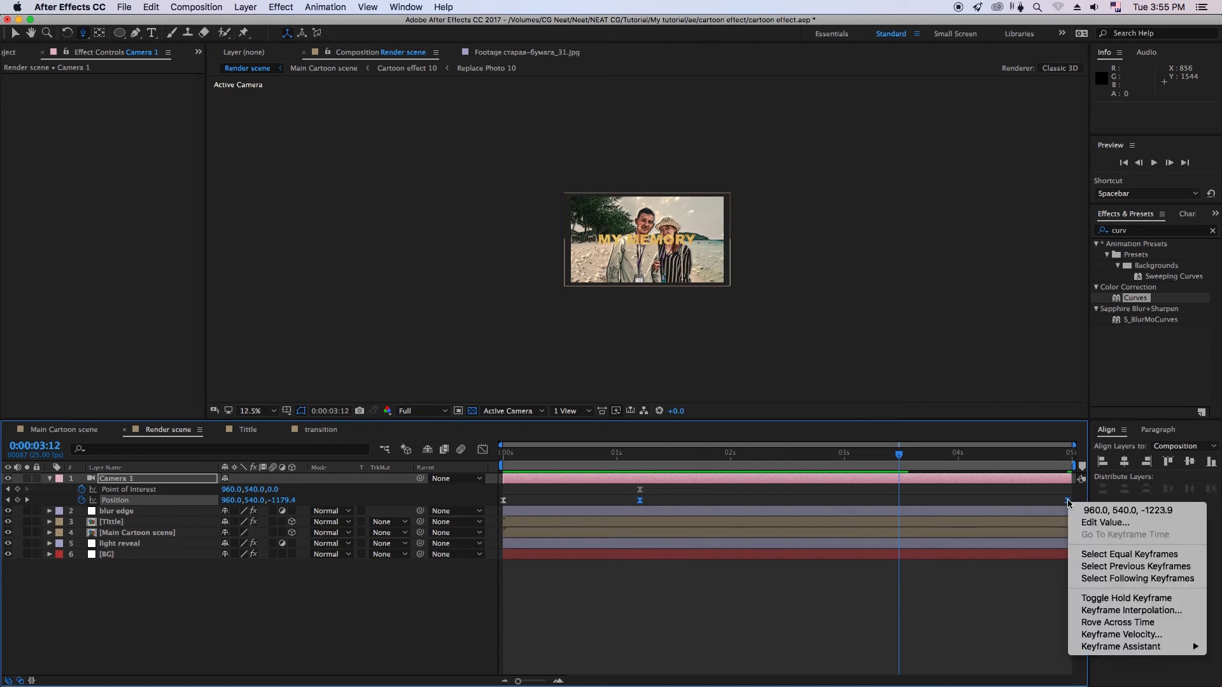
click(1121, 612)
click(879, 272)
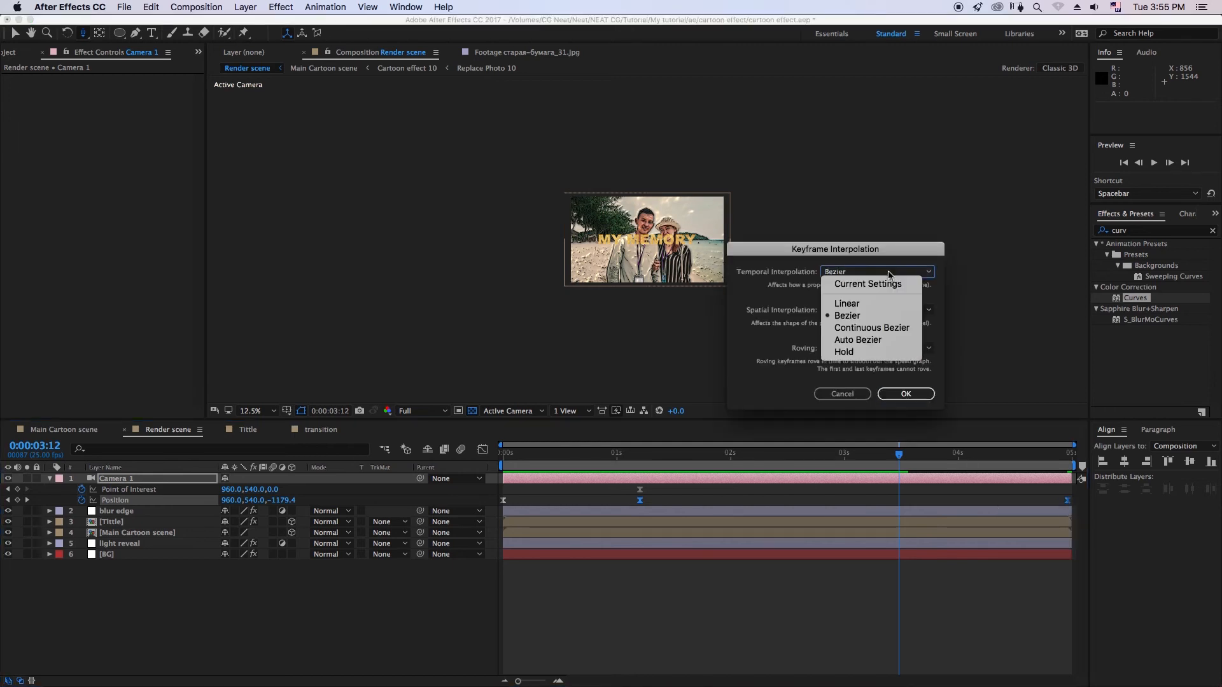
click(878, 303)
click(879, 311)
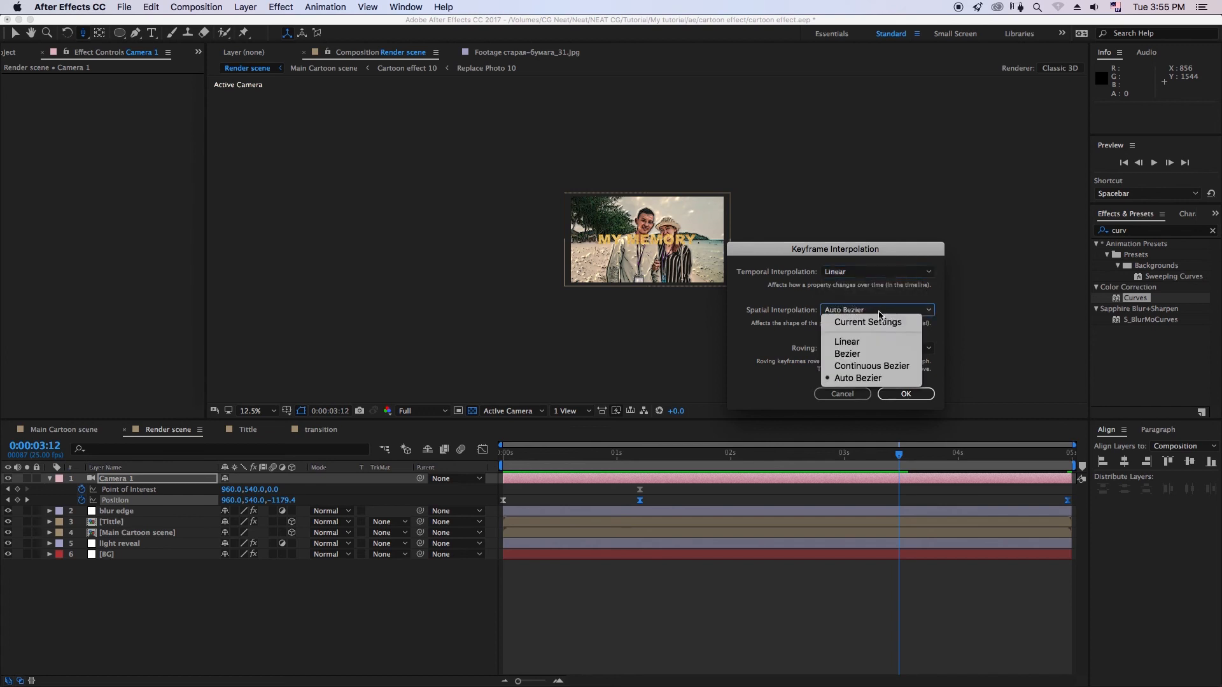
click(869, 341)
click(906, 394)
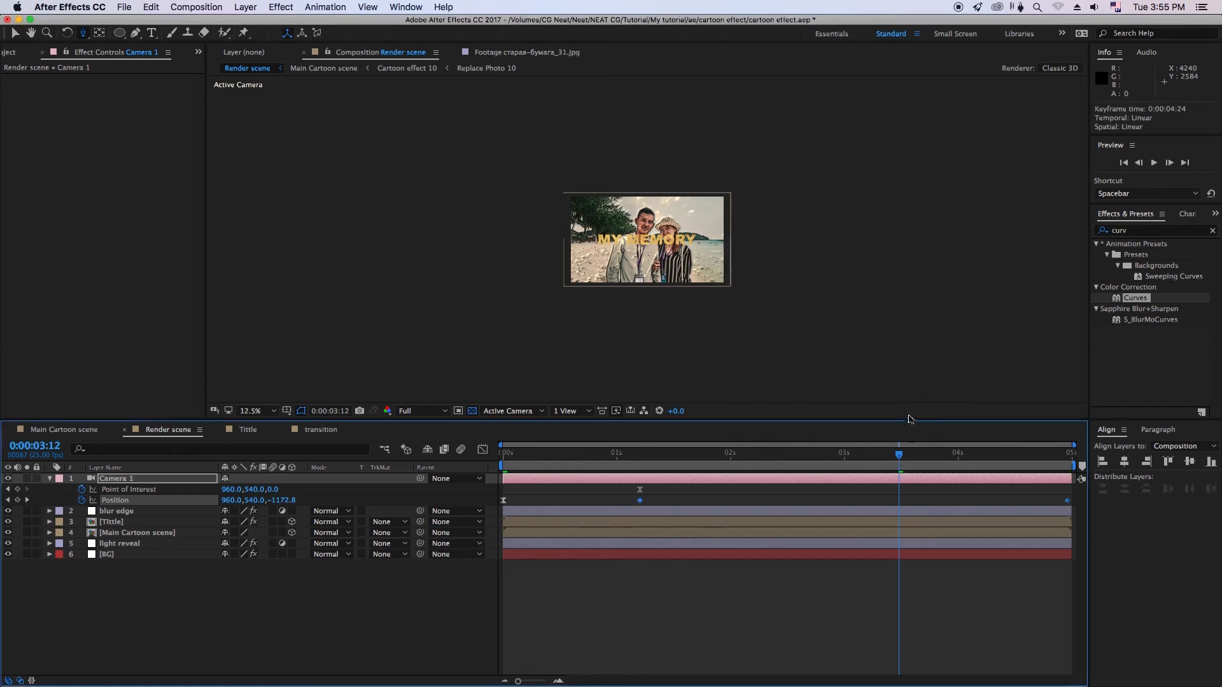
drag(896, 456, 501, 455)
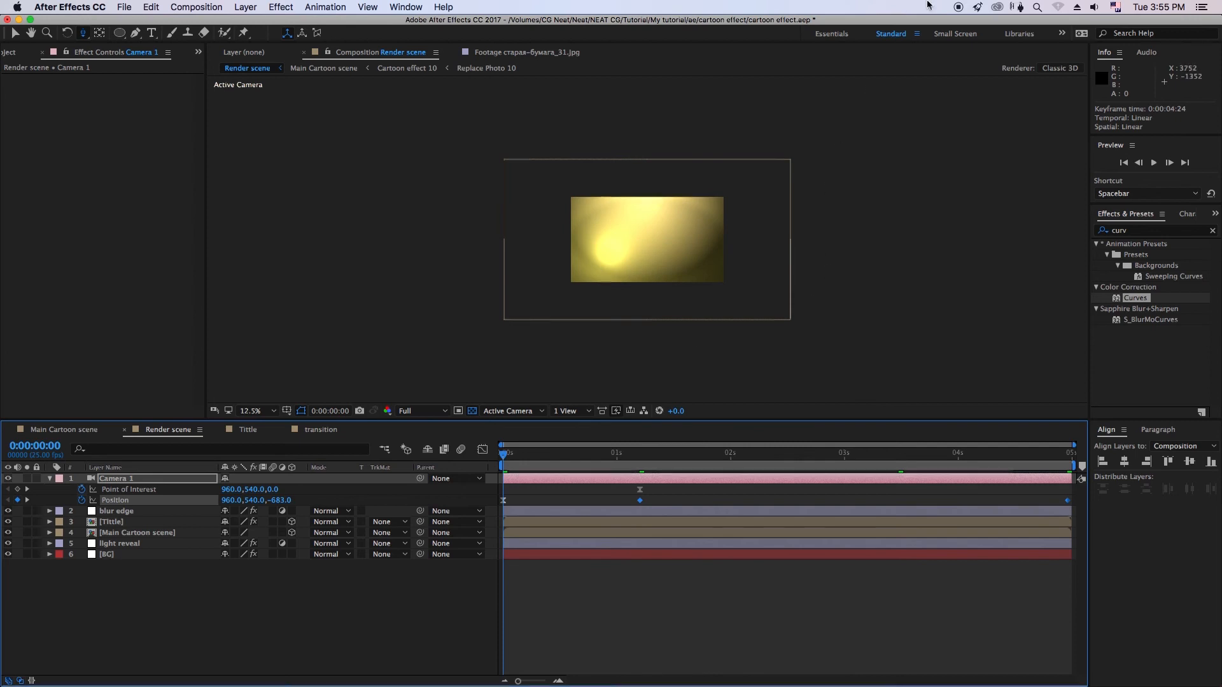
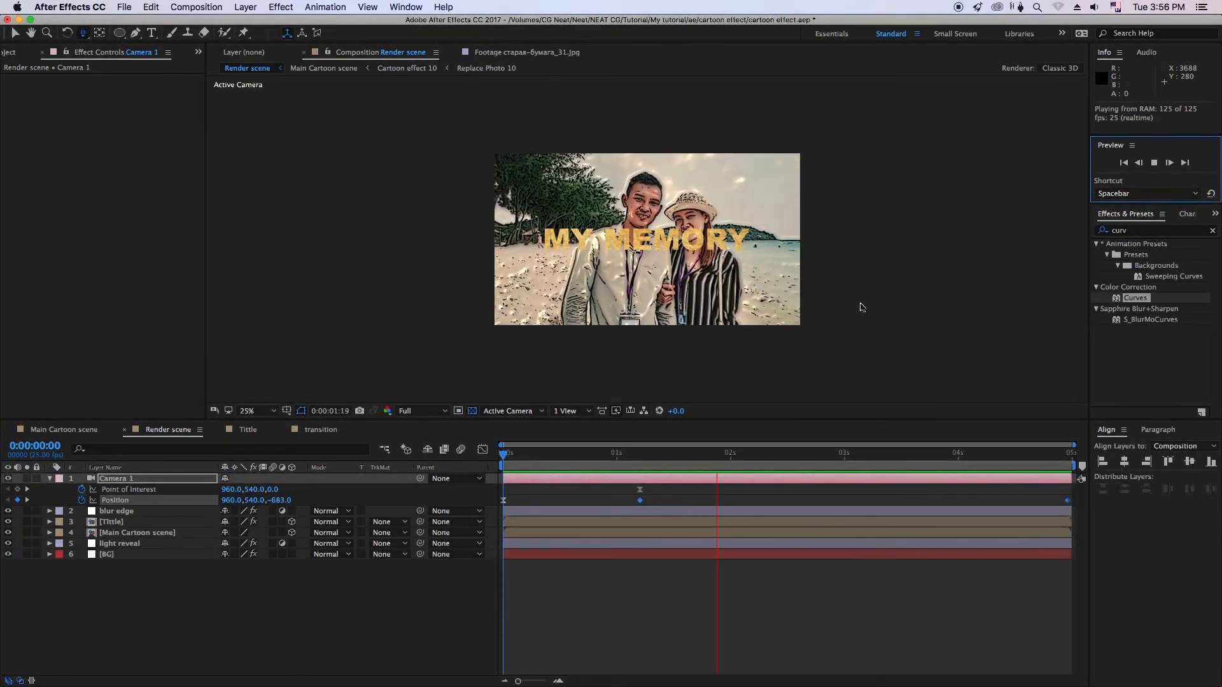
Step: Offset the Tittle layer to start at 0:00:01:04, around the middle camera keyframe, and preview the scene
click(571, 478)
key(u)
click(537, 520)
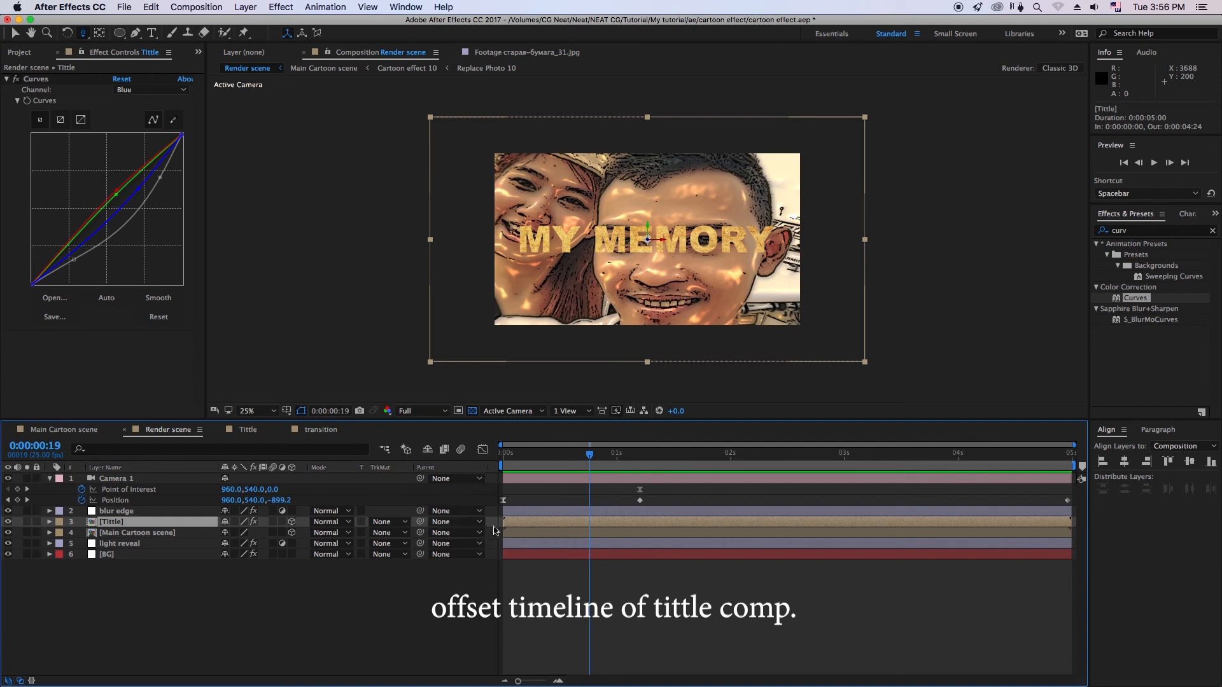
drag(528, 525, 642, 531)
drag(637, 474, 644, 472)
drag(644, 526, 650, 525)
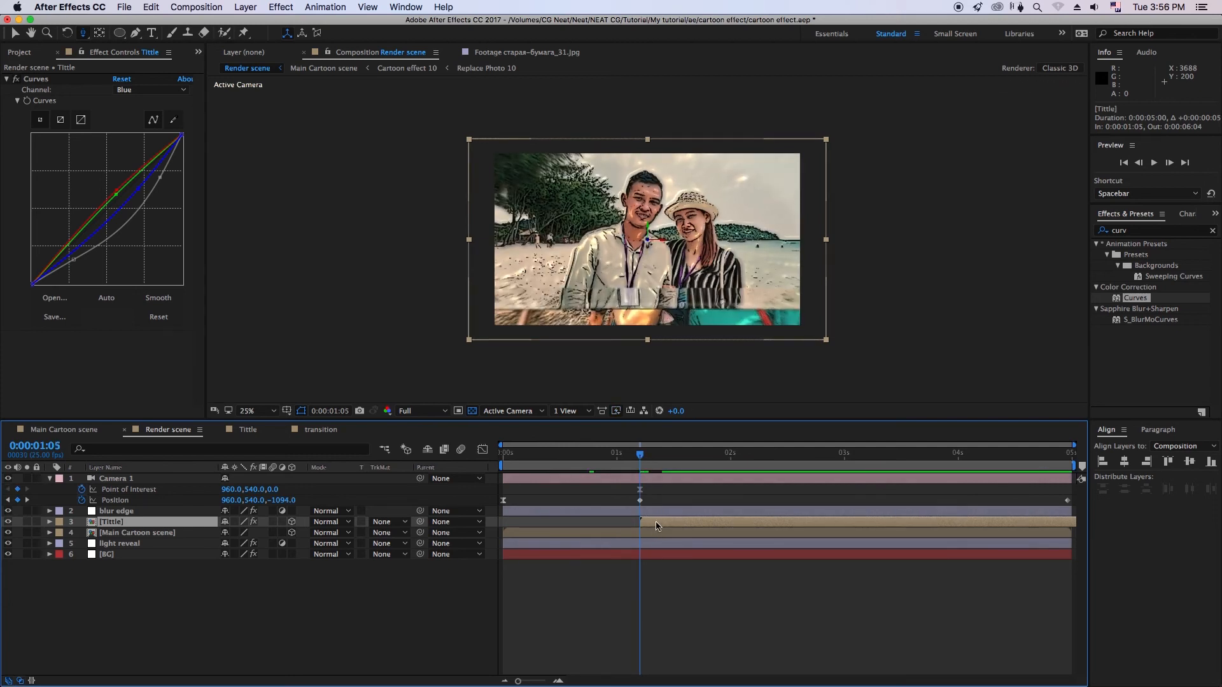
drag(641, 456, 459, 462)
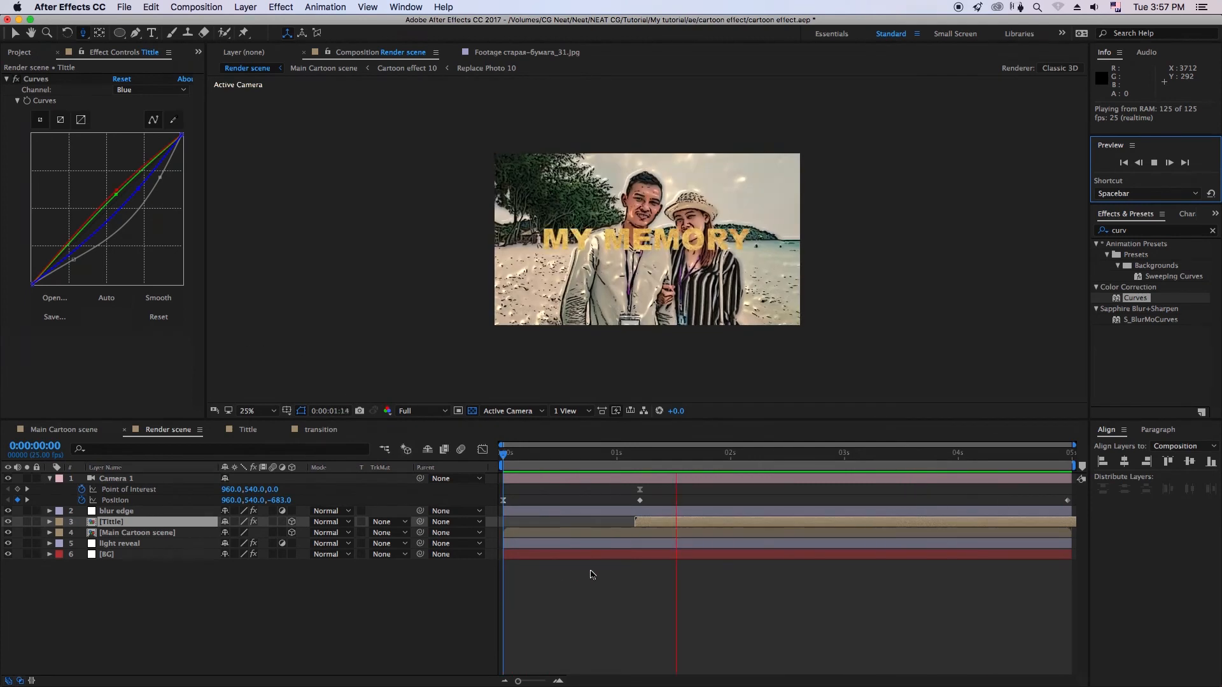
key(space)
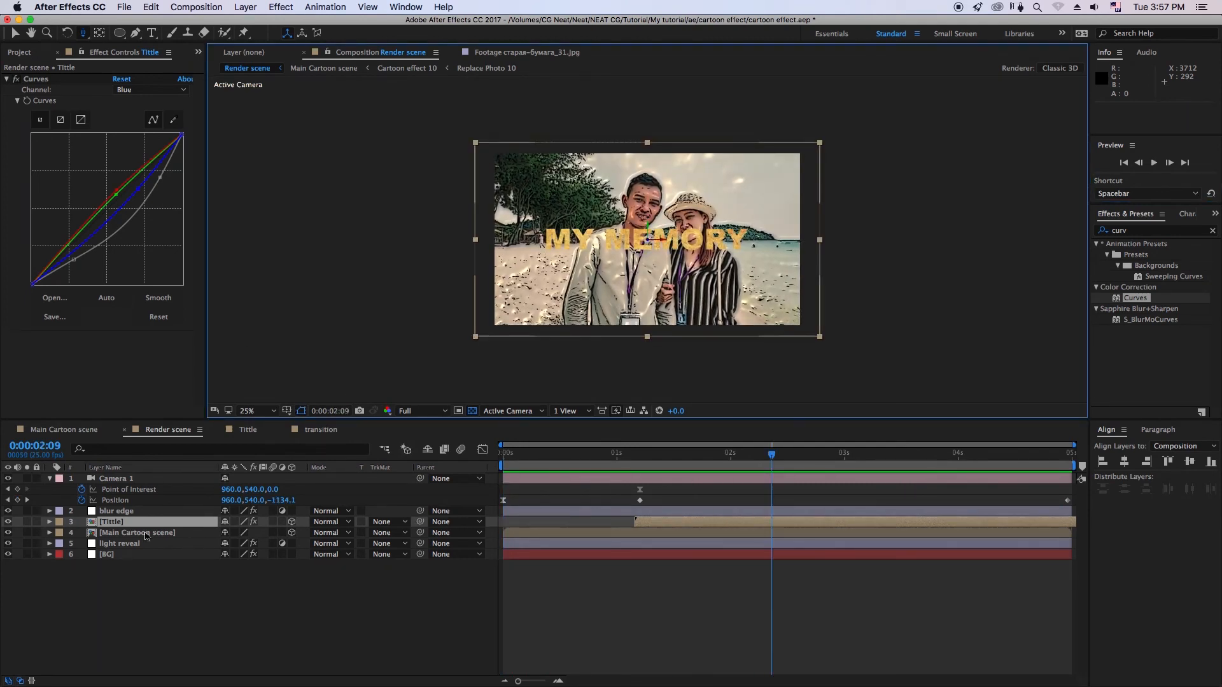
Step: Find the CC Light Sweep effect, apply it to the Tittle layer and collapse the layer's Curves settings
click(1132, 231)
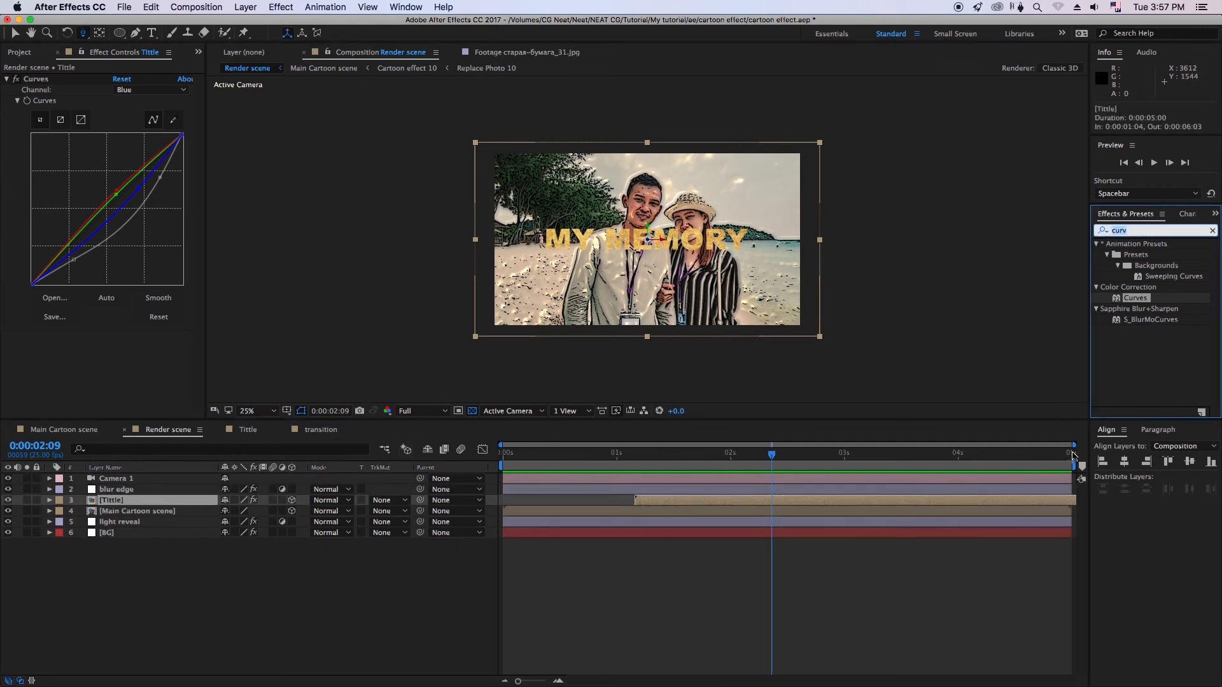
text(cc)
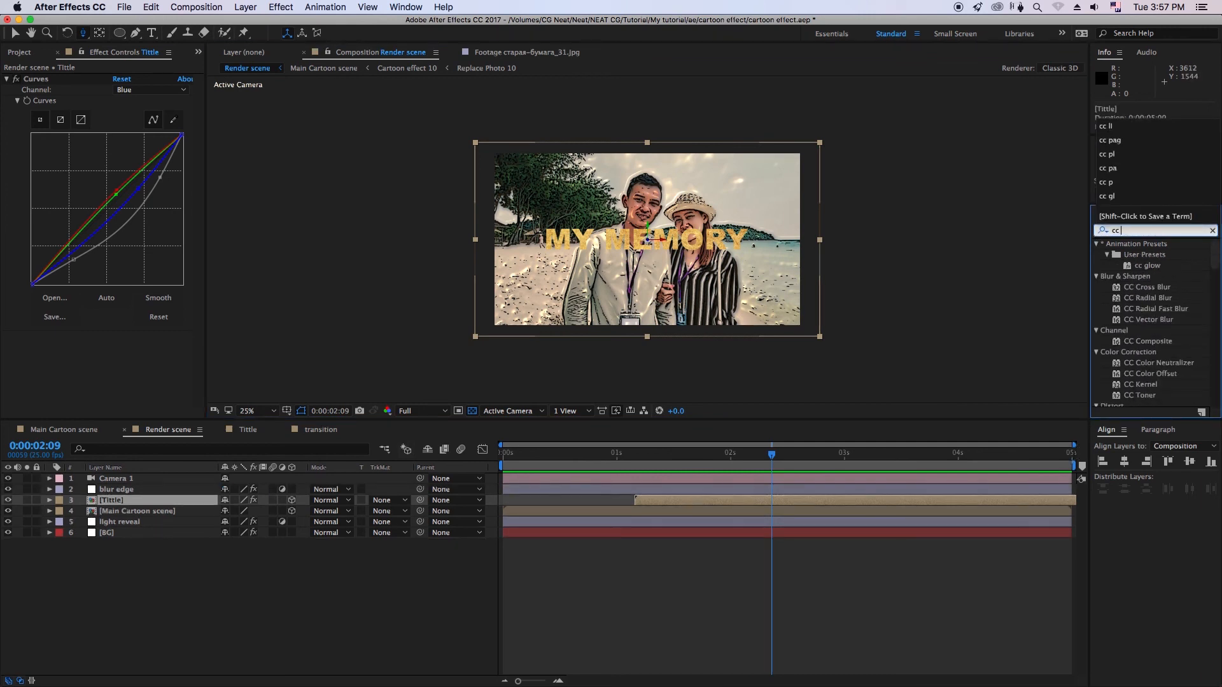
text( l)
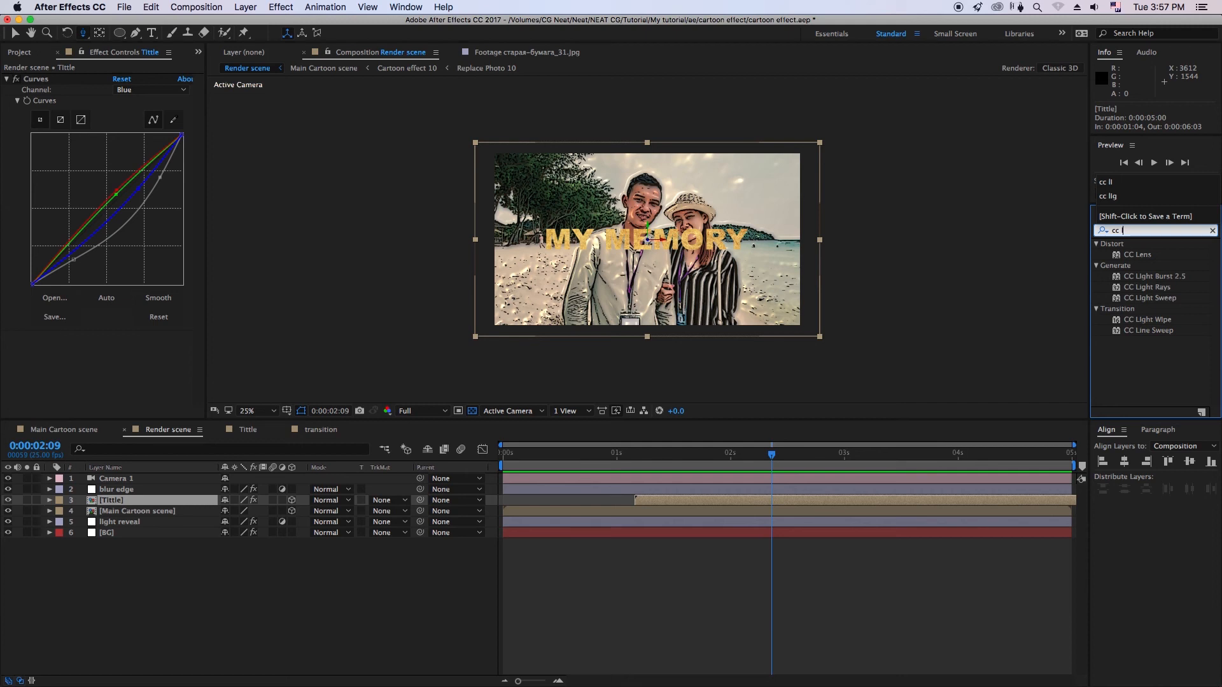
click(1148, 320)
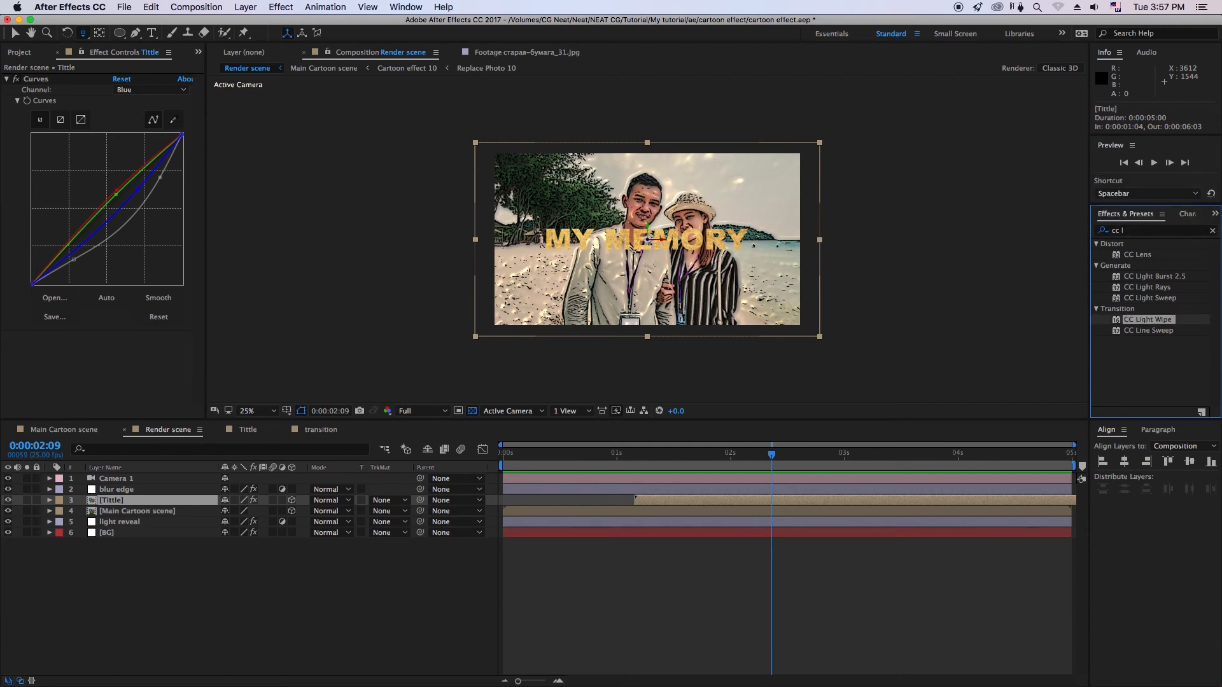
click(1148, 330)
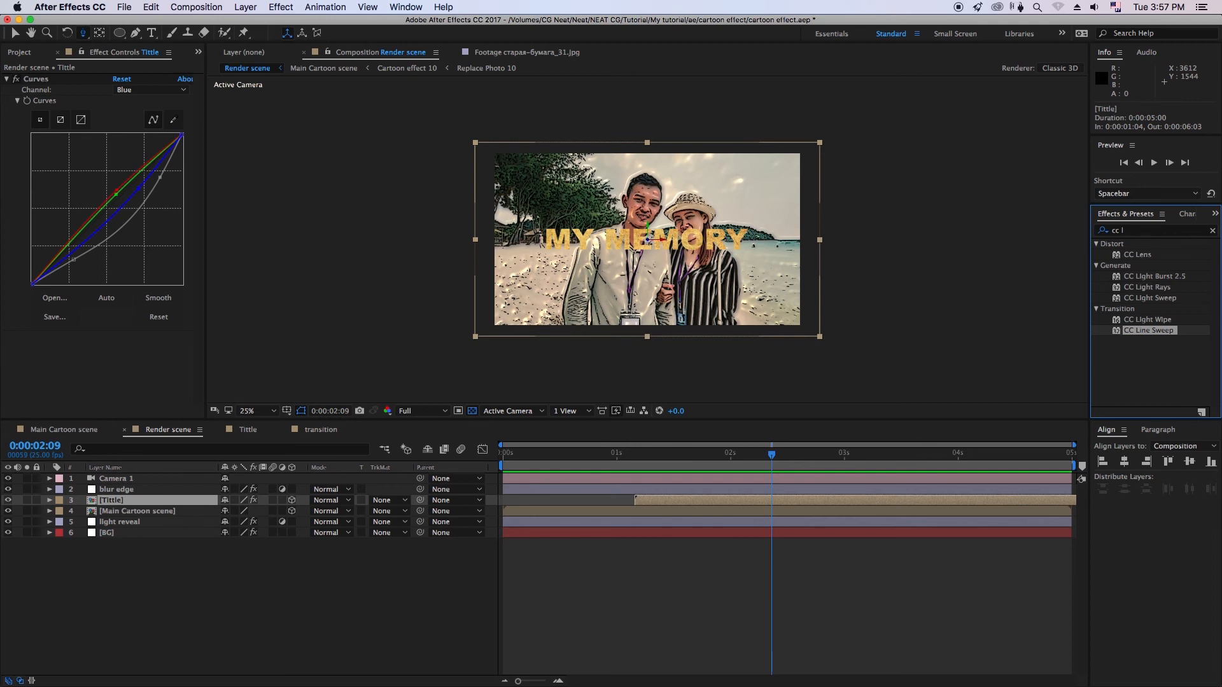
click(1150, 297)
drag(1149, 298, 111, 501)
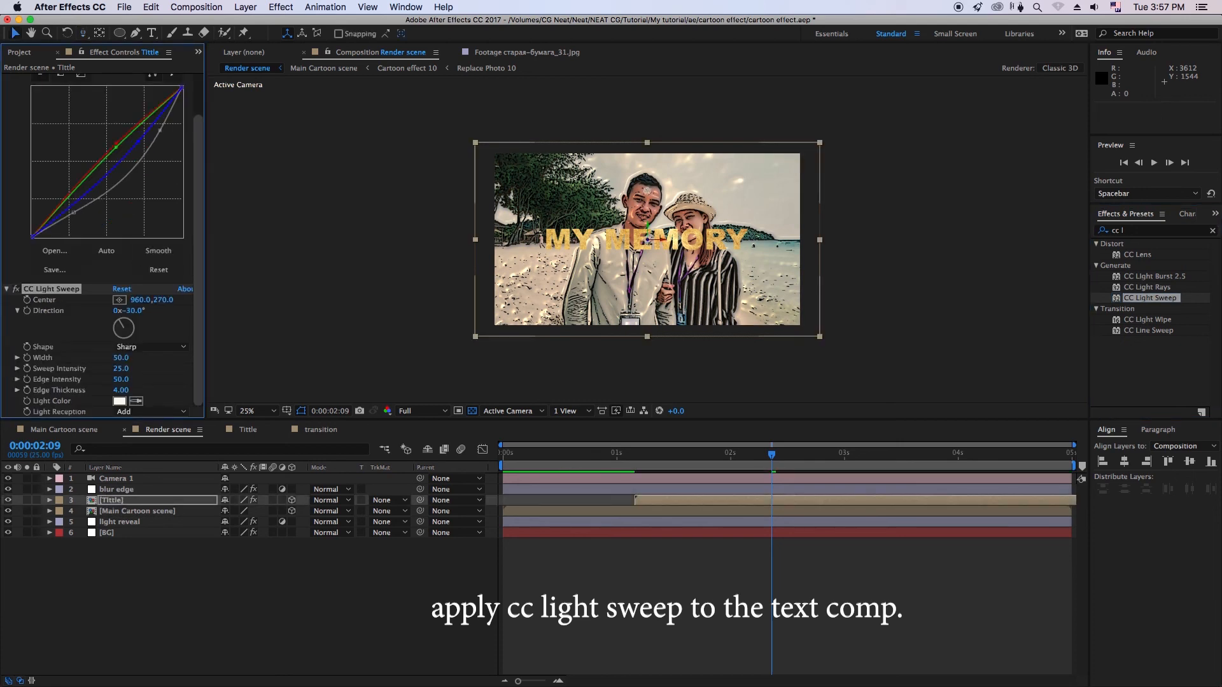
scroll(102, 245, up, 3)
click(6, 79)
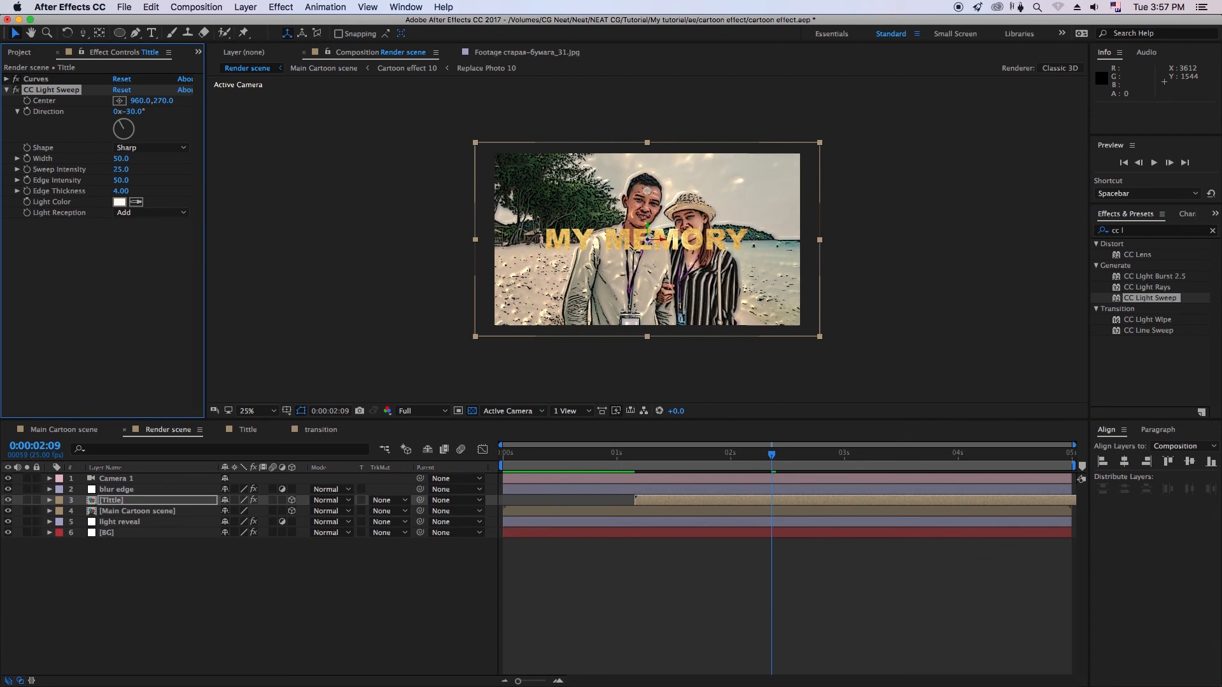
Step: Solo the Tittle layer with the transparency grid off and place the light sweep's center at about 908.6, 438.1
click(26, 500)
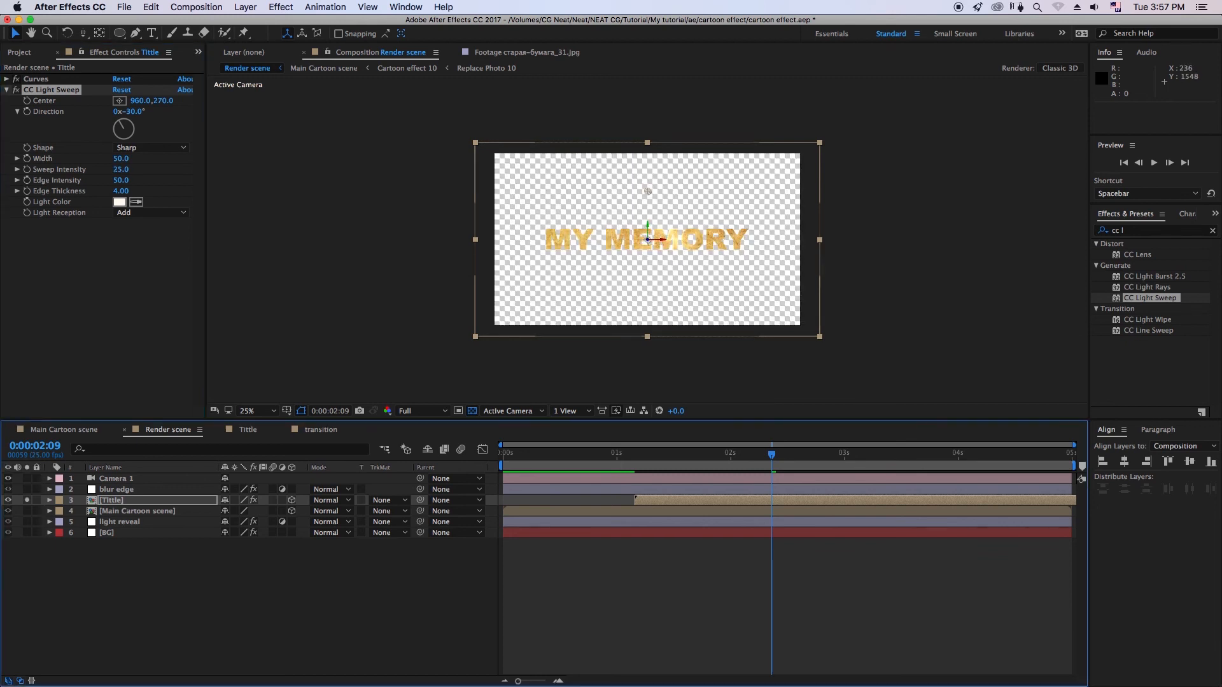
click(471, 411)
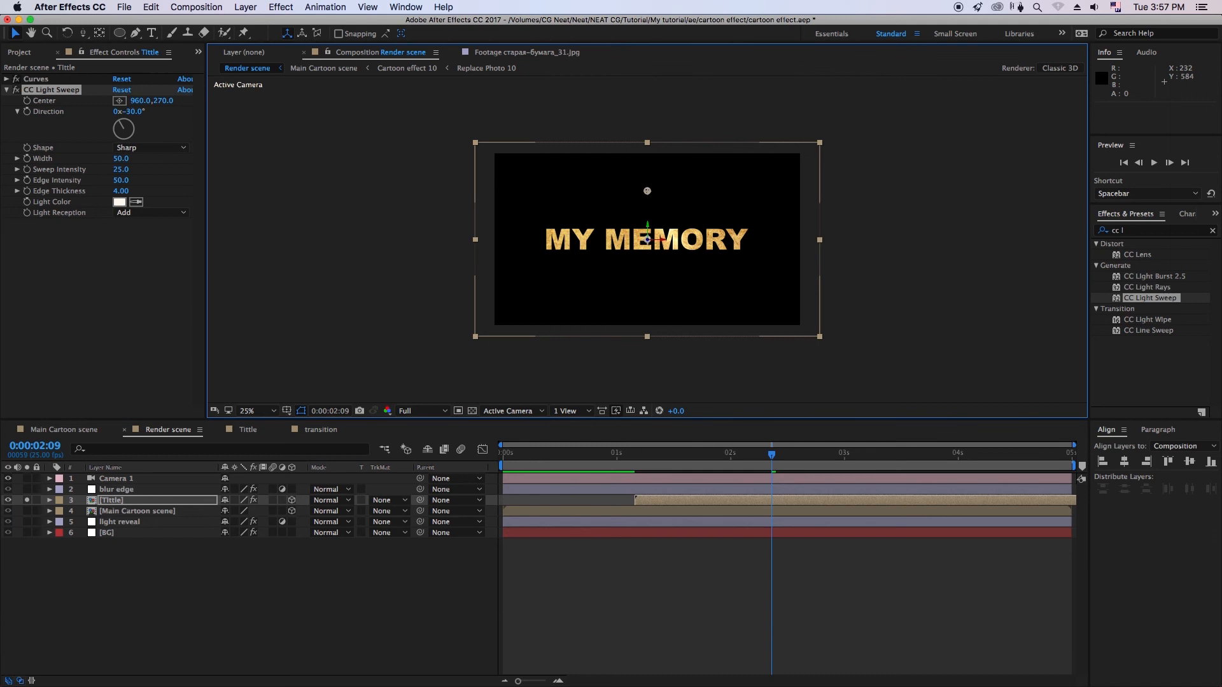
key(period)
drag(162, 100, 311, 101)
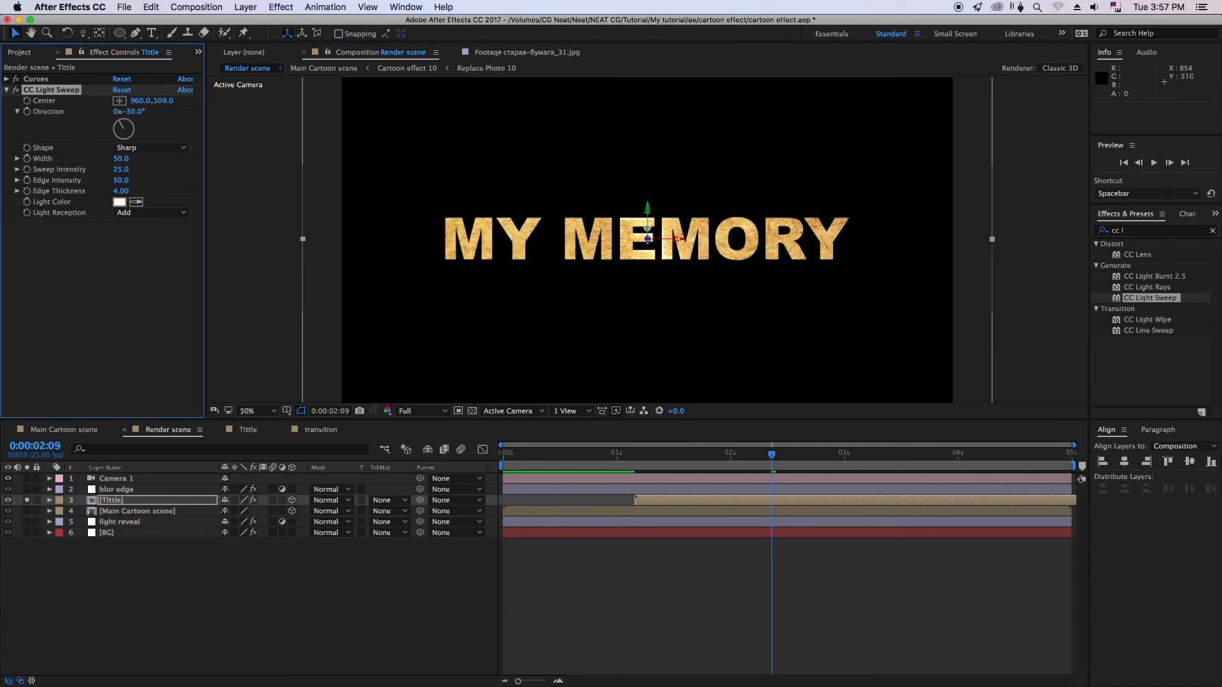
drag(648, 226, 629, 202)
Step: Set the light sweep's Width to 61 and Edge Intensity to 47, and shift its center to about 917.5, 420.4
drag(121, 158, 128, 158)
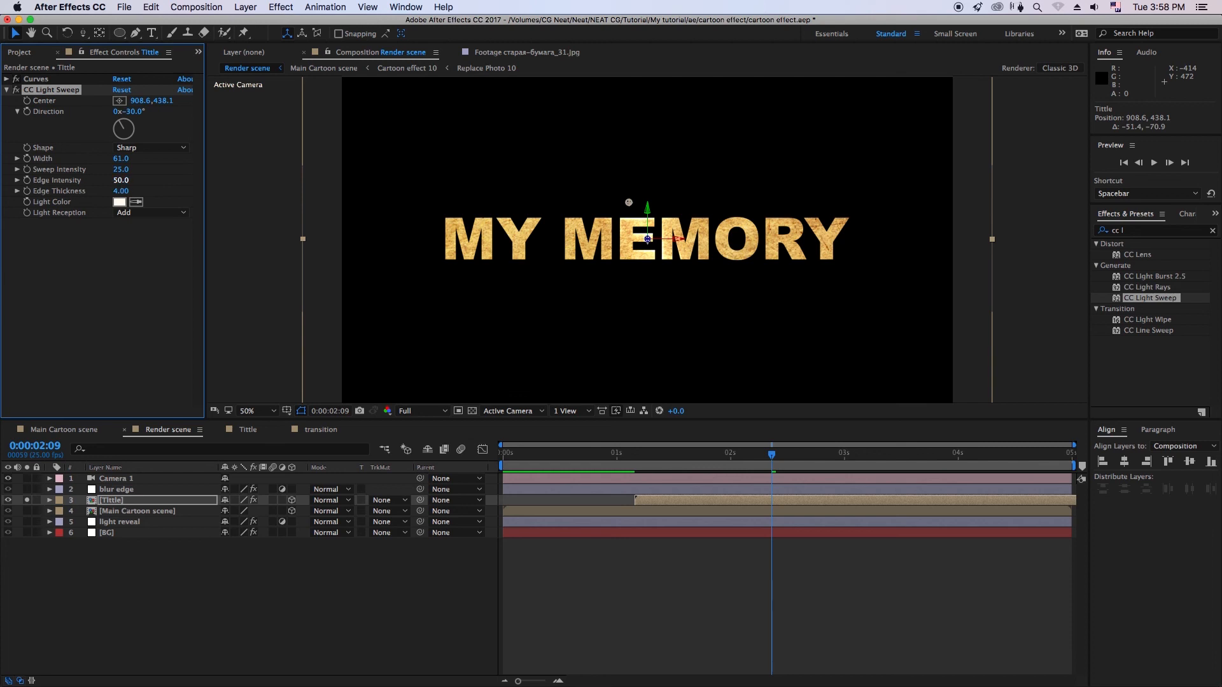
drag(121, 180, 136, 180)
mouse_move(629, 203)
mouse_down()
mouse_move(564, 202)
mouse_move(632, 196)
mouse_up()
key(space)
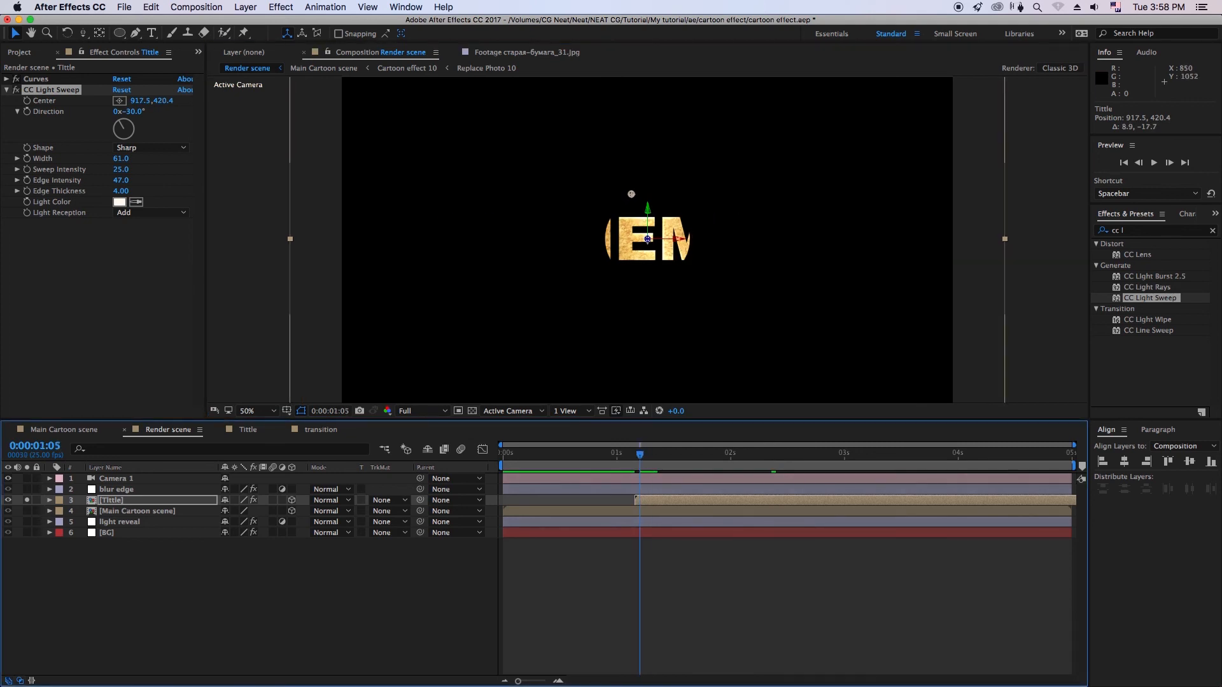
Step: Move the light sweep's center to about 364.3, 408.4, before the first letter, and set its Direction to -35°
drag(631, 194, 426, 190)
mouse_move(119, 121)
mouse_down()
mouse_move(131, 121)
mouse_move(117, 120)
mouse_up()
click(133, 112)
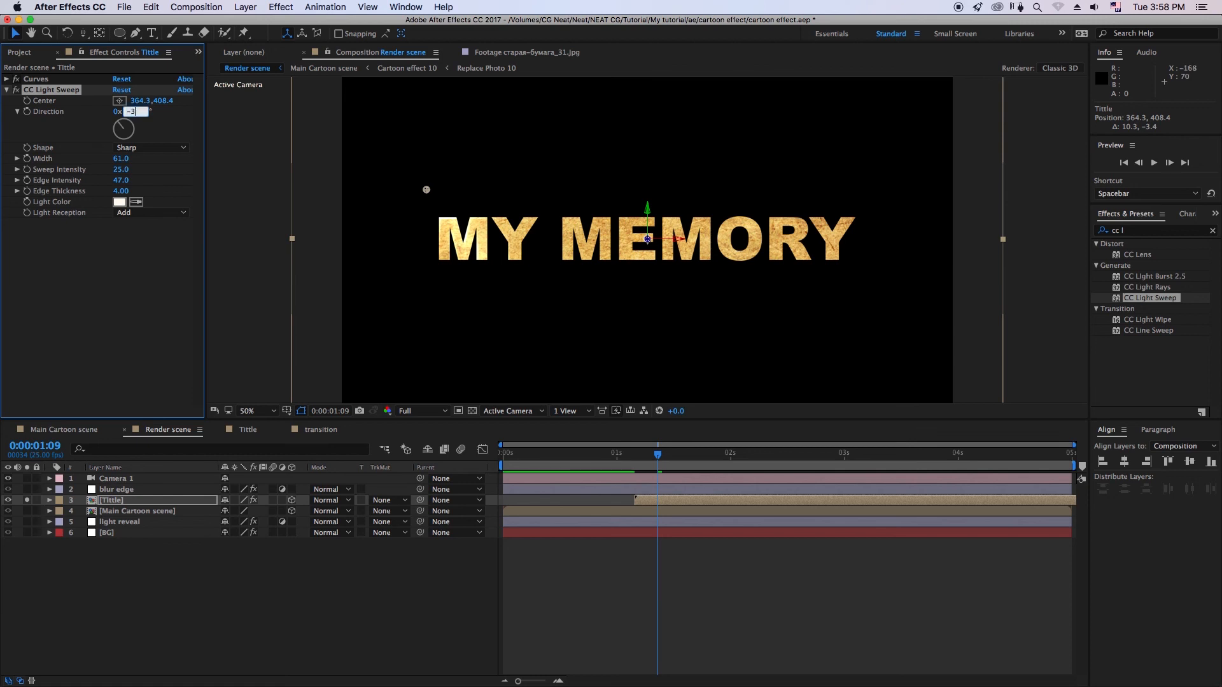
text(-35)
click(561, 584)
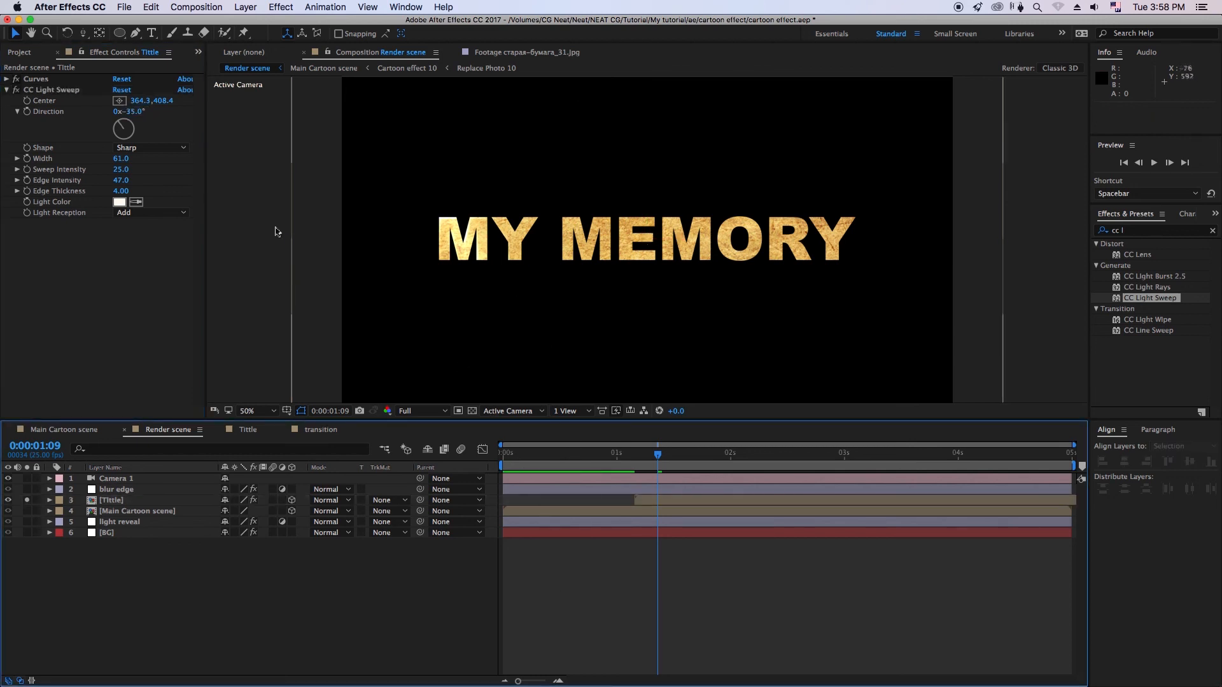
Step: Enable keyframing for the light sweep's Center and shift its first keyframe to 0:00:01:07, just after the Tittle layer starts
click(38, 107)
click(27, 101)
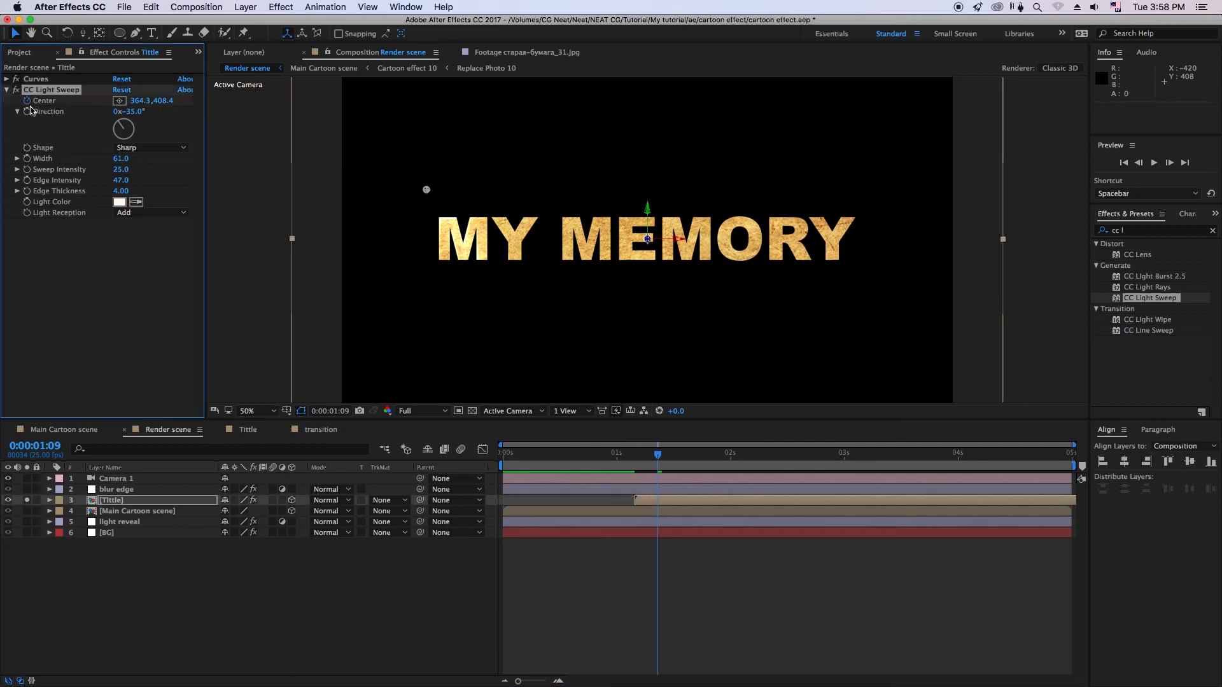
drag(660, 459, 635, 457)
drag(657, 522, 648, 521)
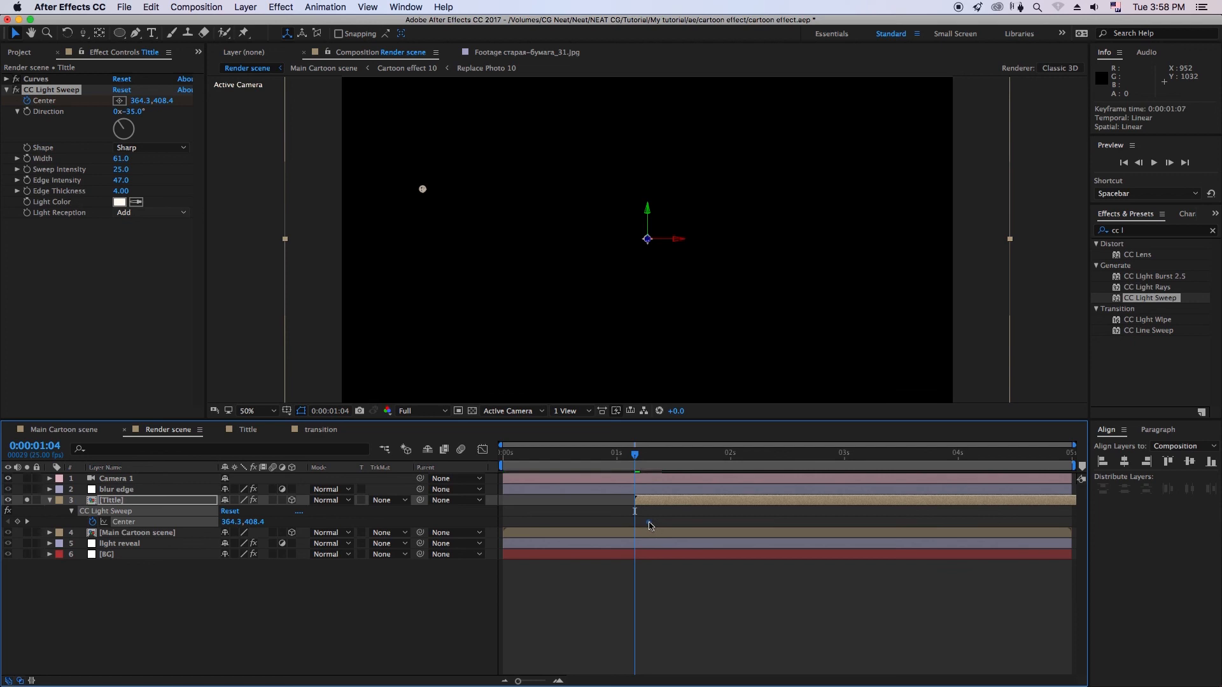
click(649, 455)
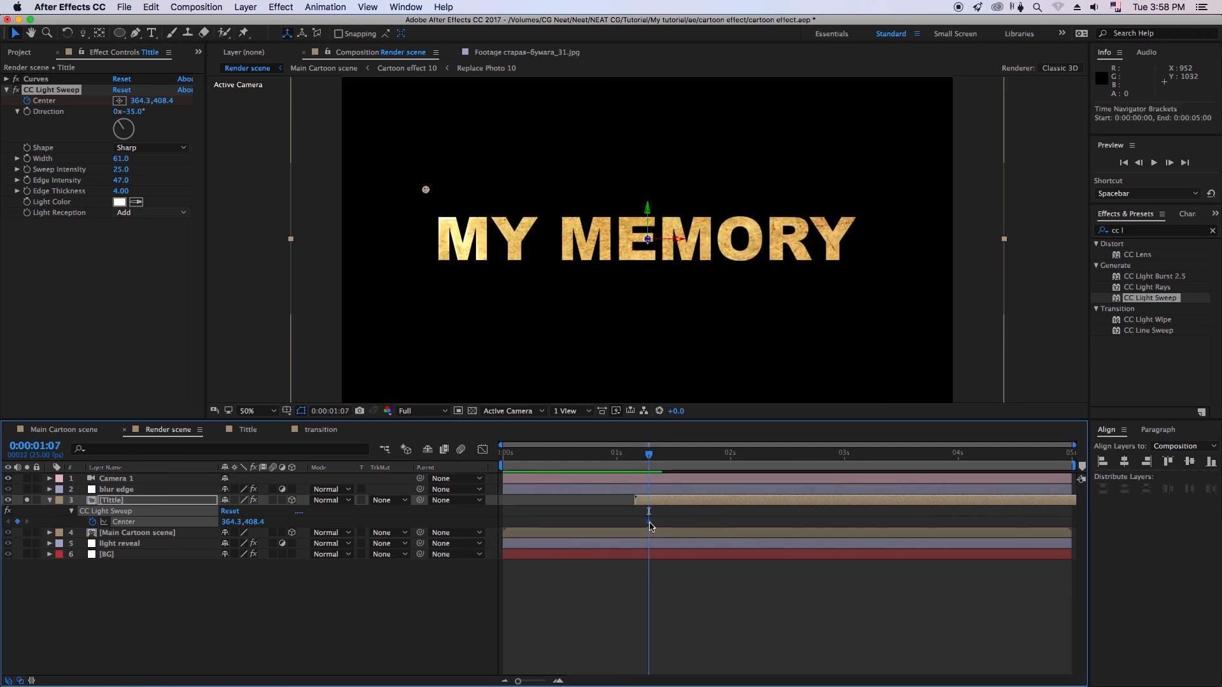
Step: At 0:00:04:24, keyframe the light sweep's center at about 1569.1, 450.4 past the last letter, and ease both Center keyframes
drag(654, 458, 1111, 506)
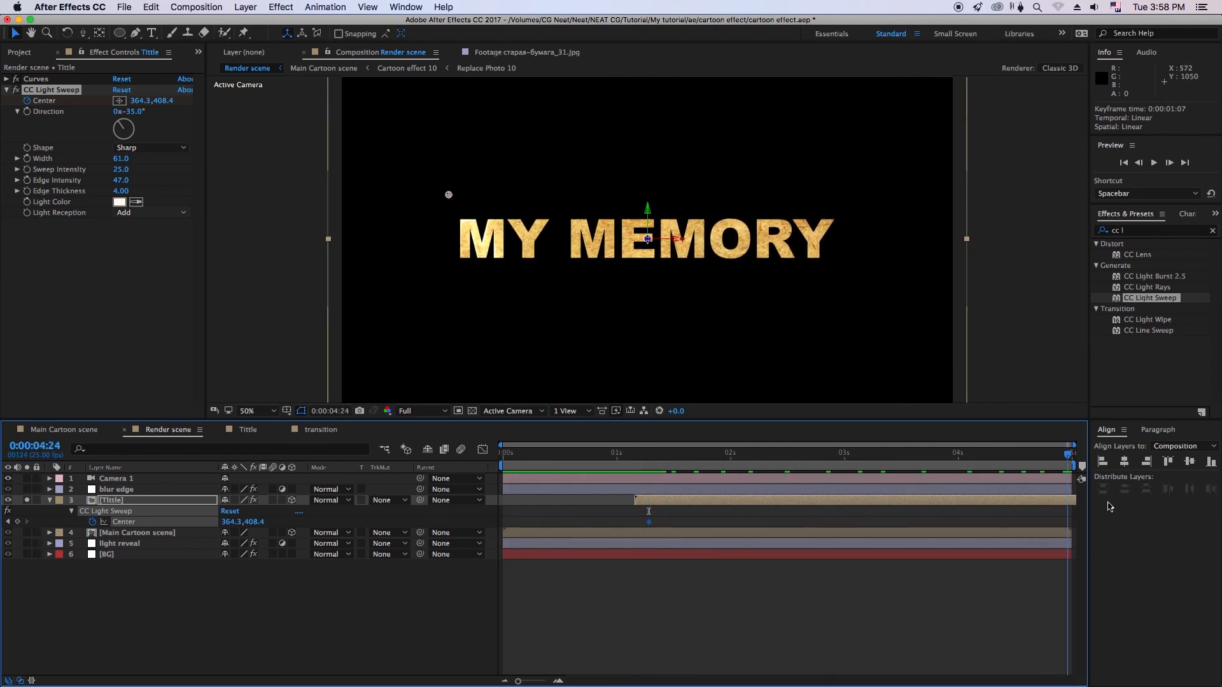
drag(450, 196, 858, 211)
drag(624, 527, 1075, 521)
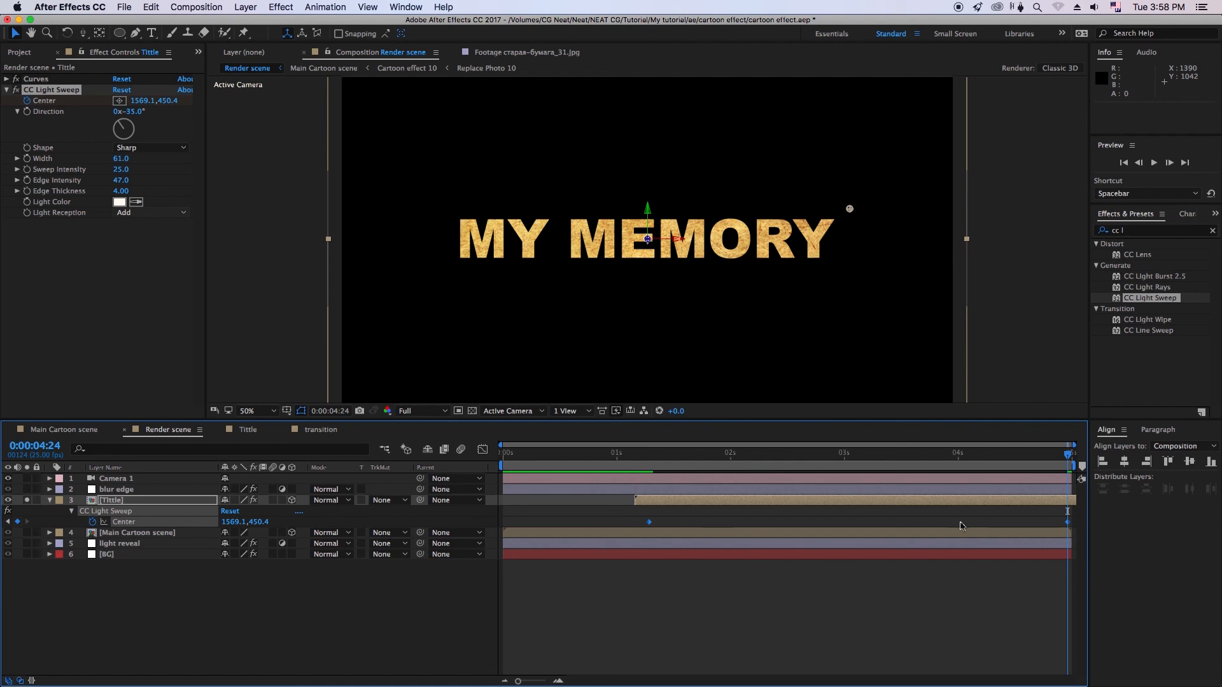
Step: Turn off the Tittle layer's solo and preview the complete Render scene with the light sweep
key(space)
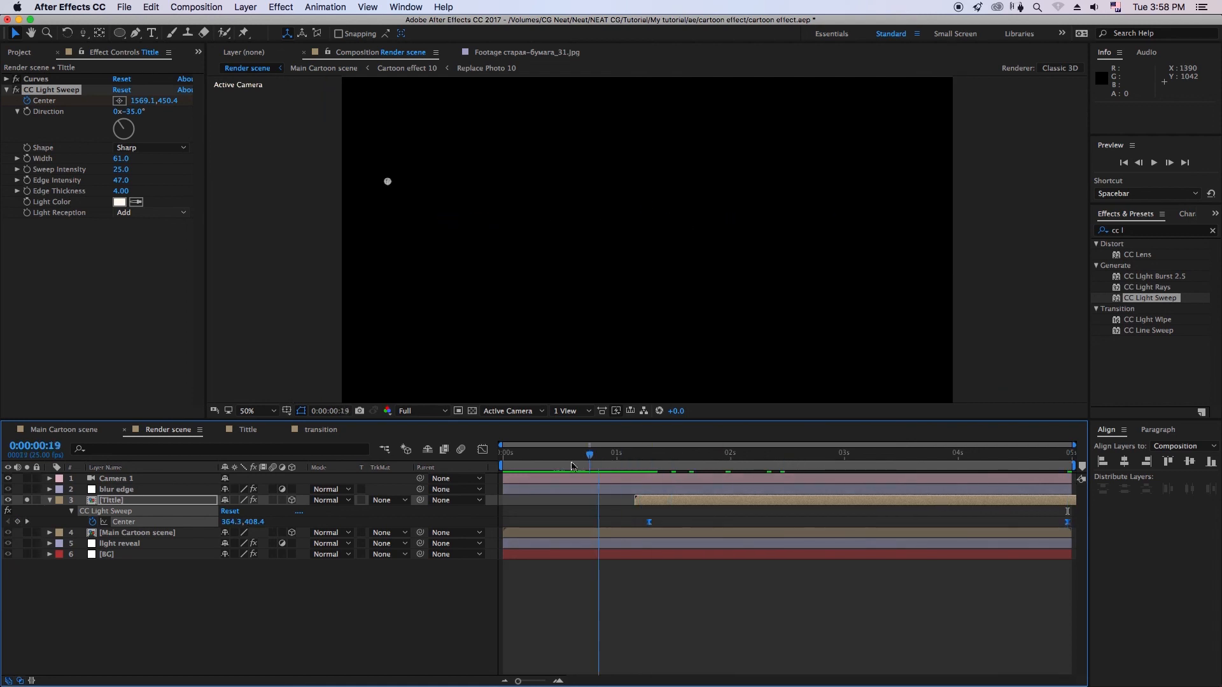
key(comma)
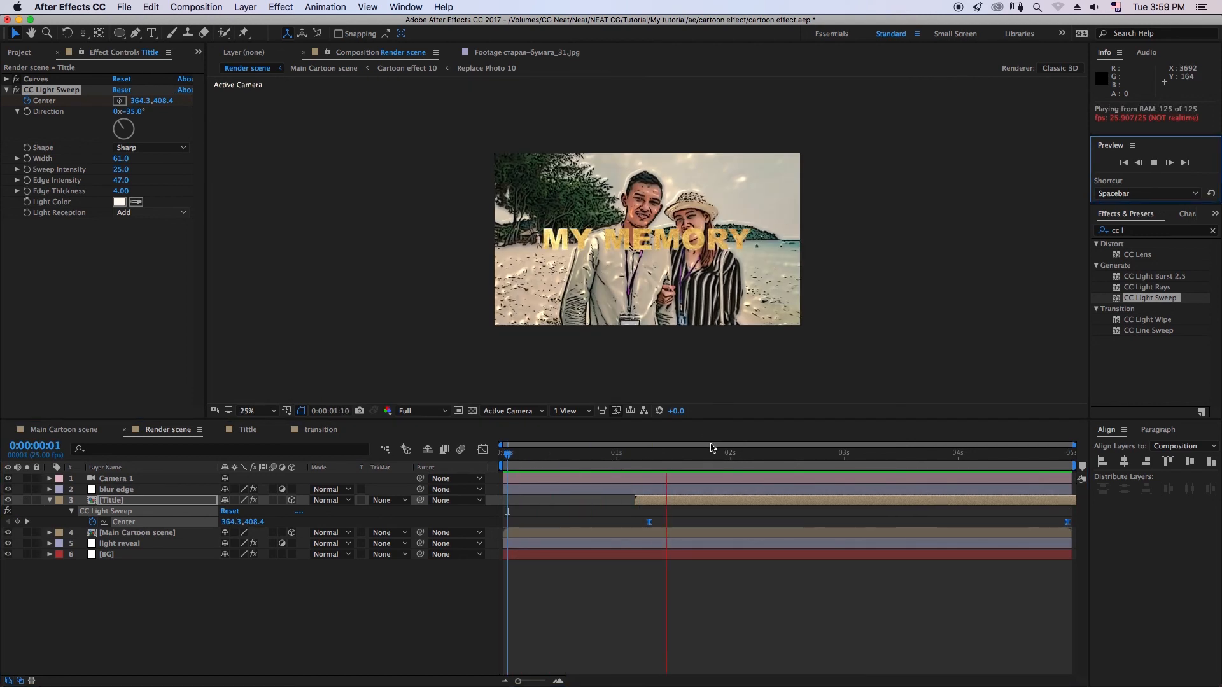
key(space)
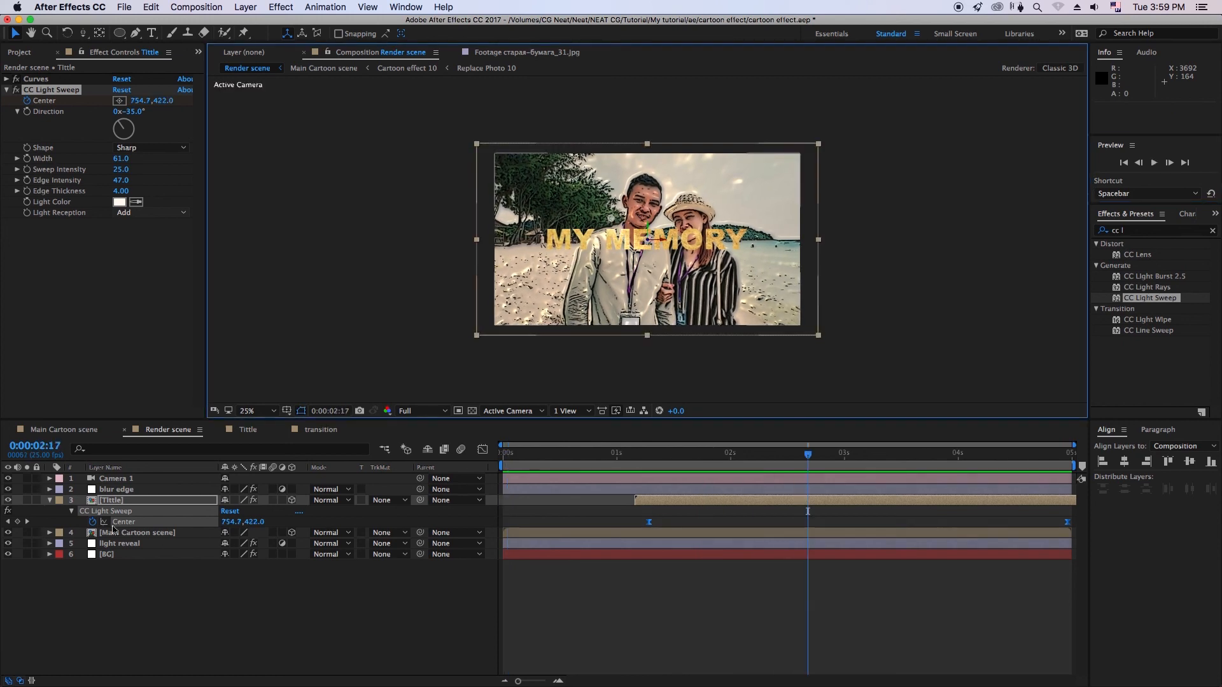
Step: Collapse the Tittle layer's properties, open the Main Cartoon scene composition, and open its Cartoon effect 1 composition
click(49, 500)
click(136, 513)
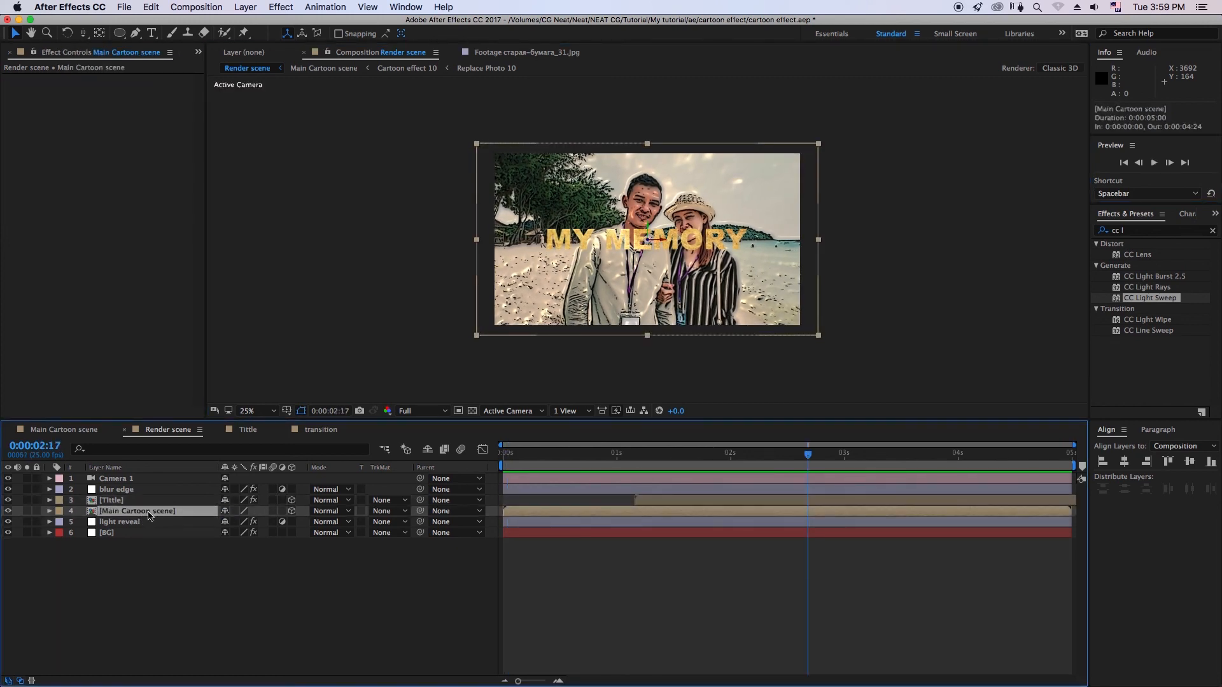
double_click(150, 514)
click(144, 481)
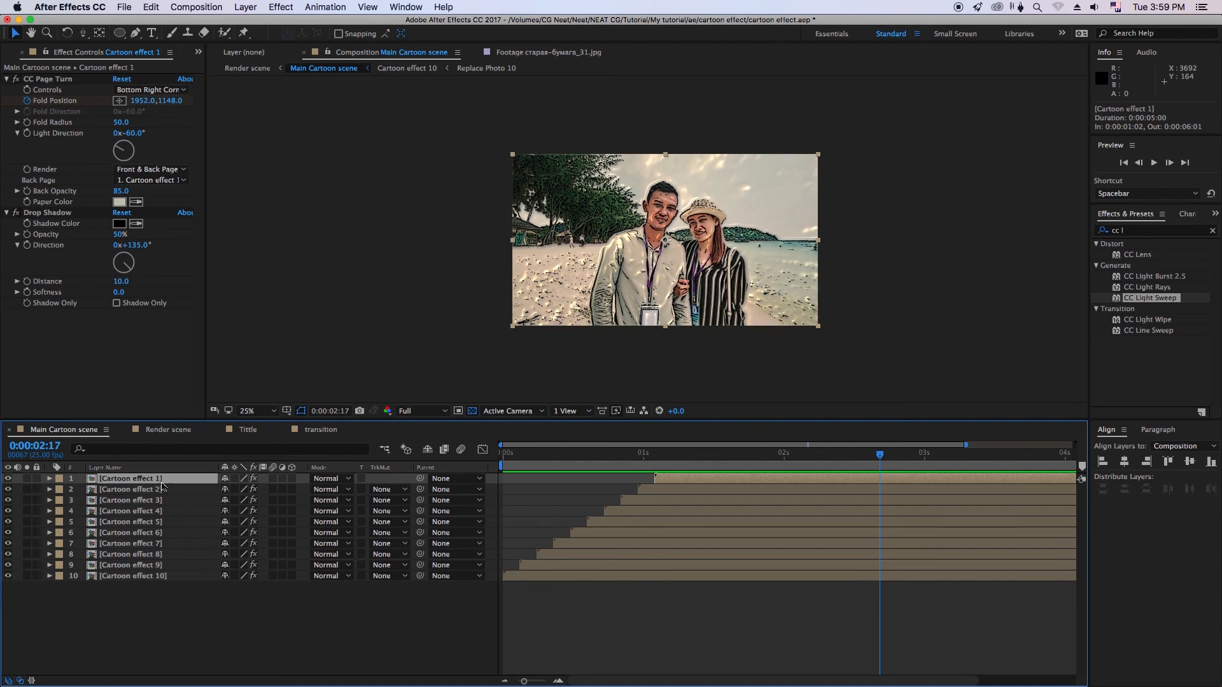
click(8, 479)
click(8, 479)
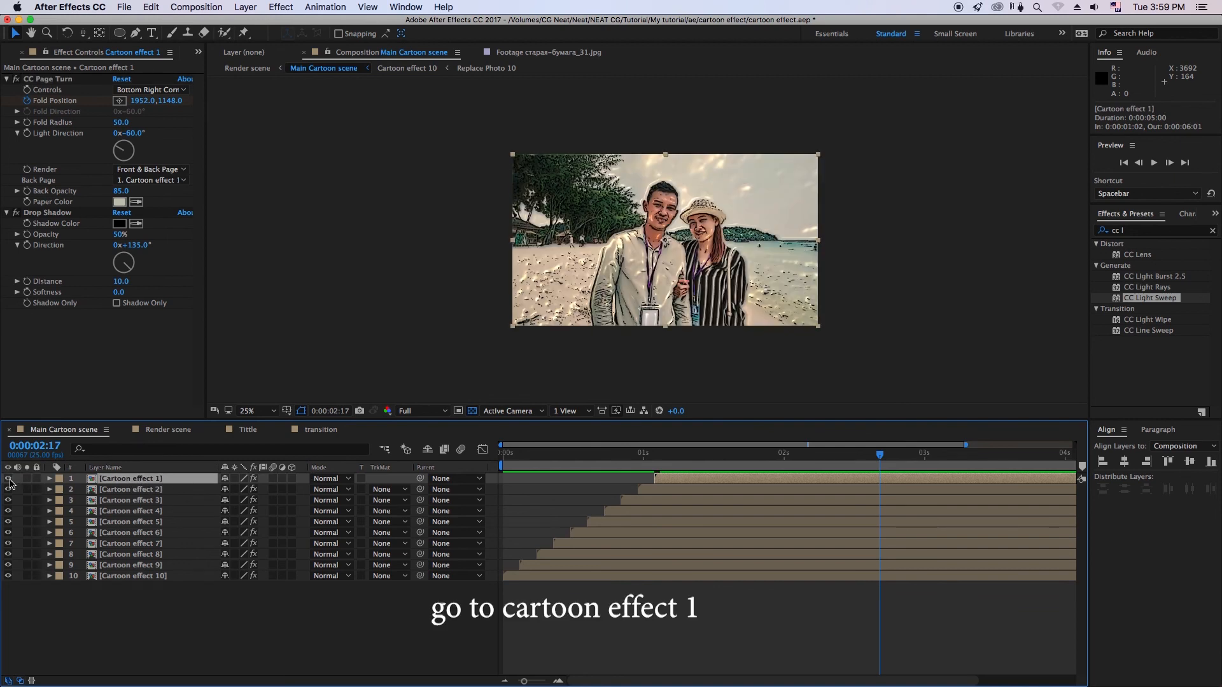
double_click(153, 482)
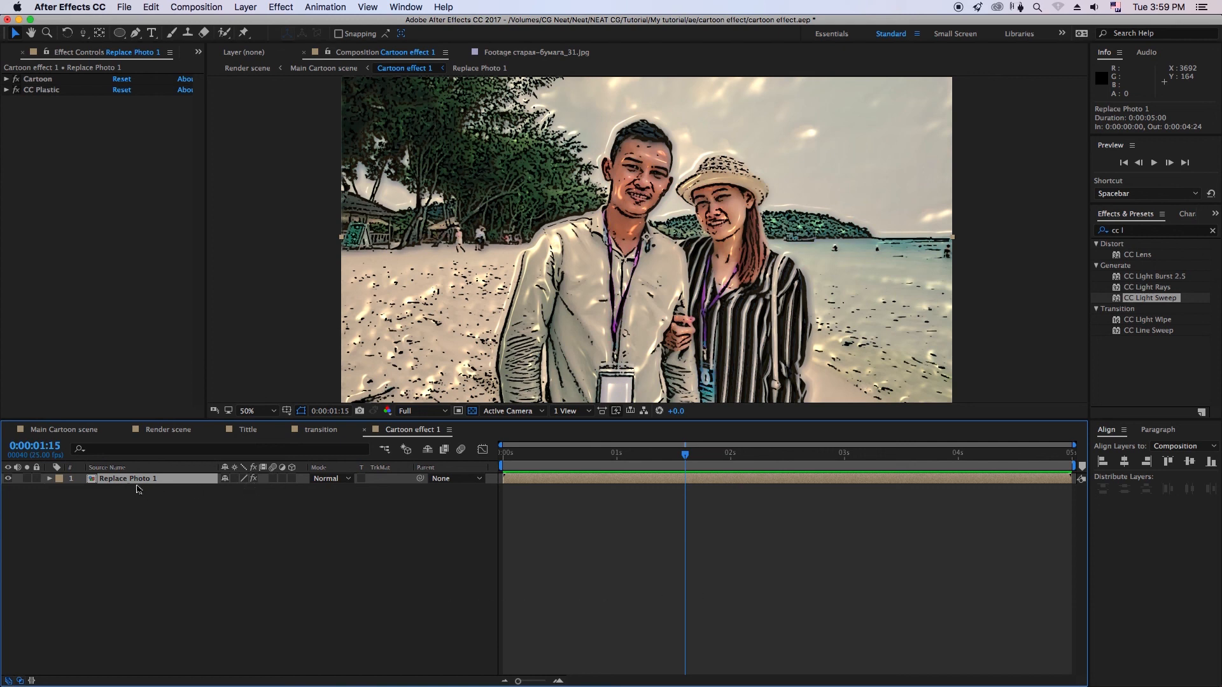
Step: Add the expression wiggle(5,5) to the CC Plastic Light Height of the Replace Photo 1 layer and preview it from the start
click(50, 480)
click(42, 90)
click(7, 91)
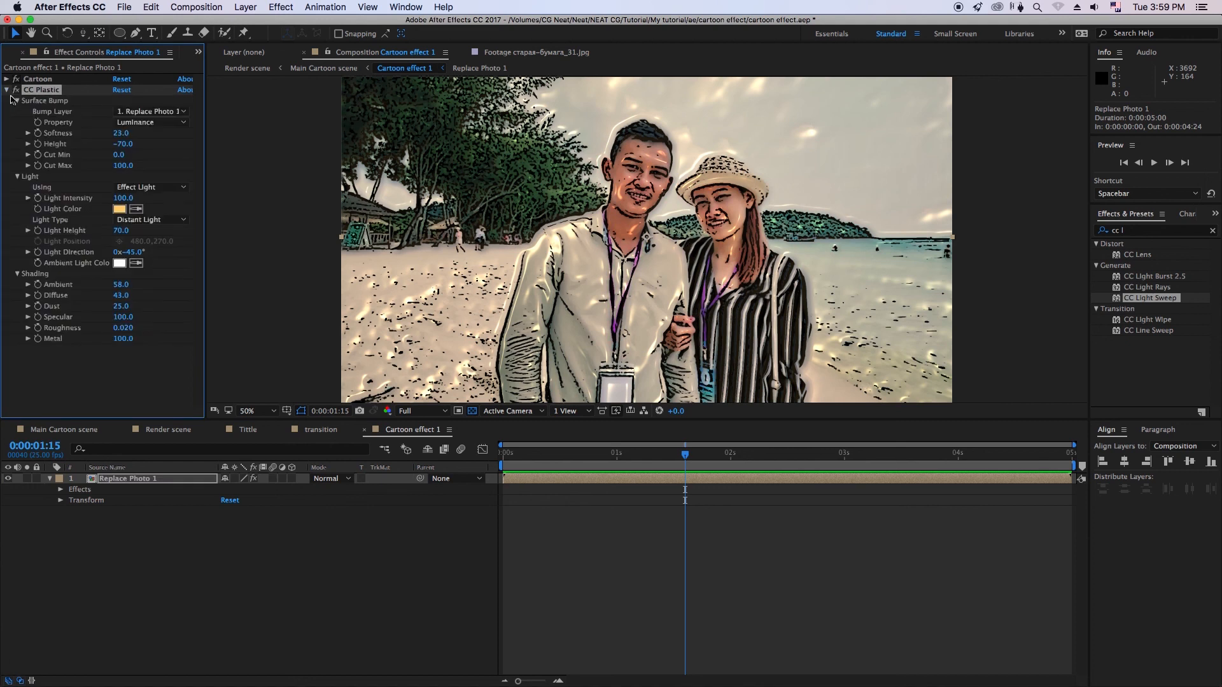
alt+click(38, 231)
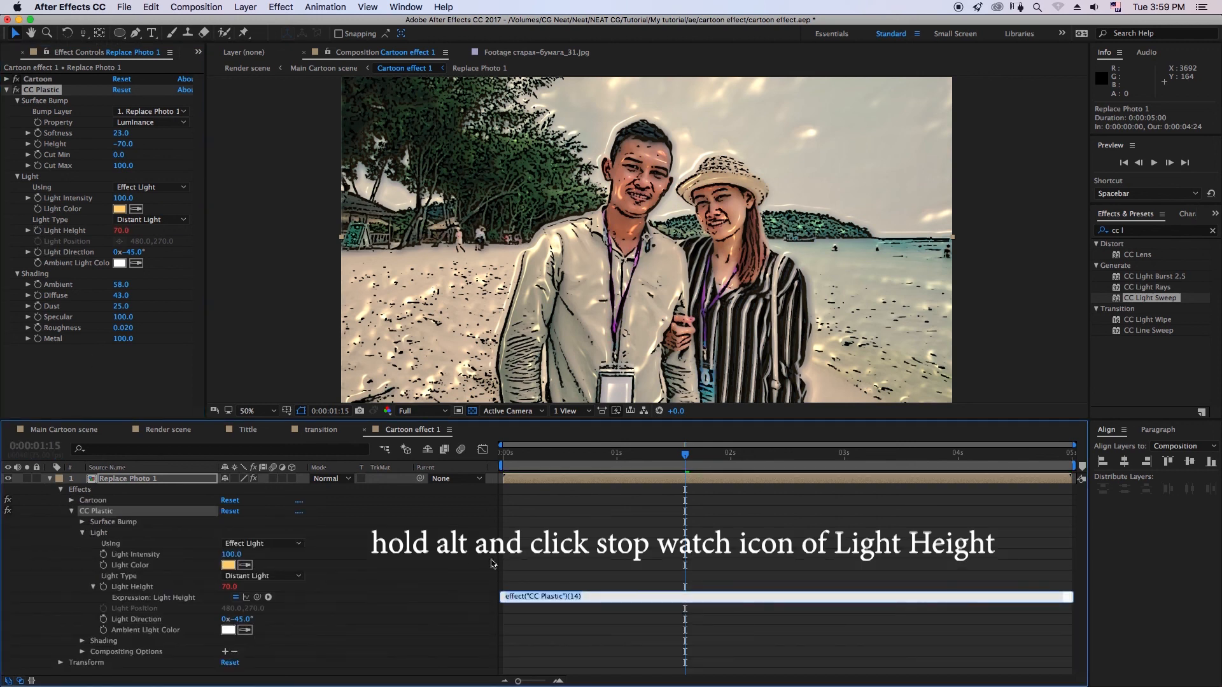
text(wiggl)
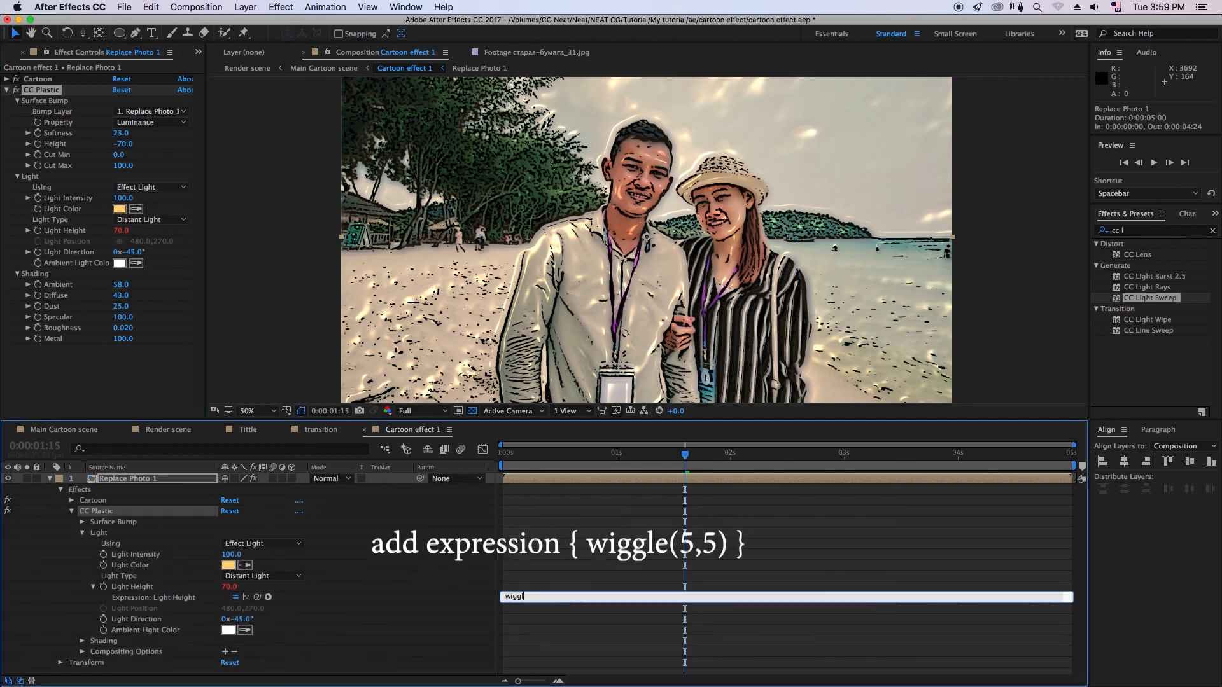
text(e(5,5)
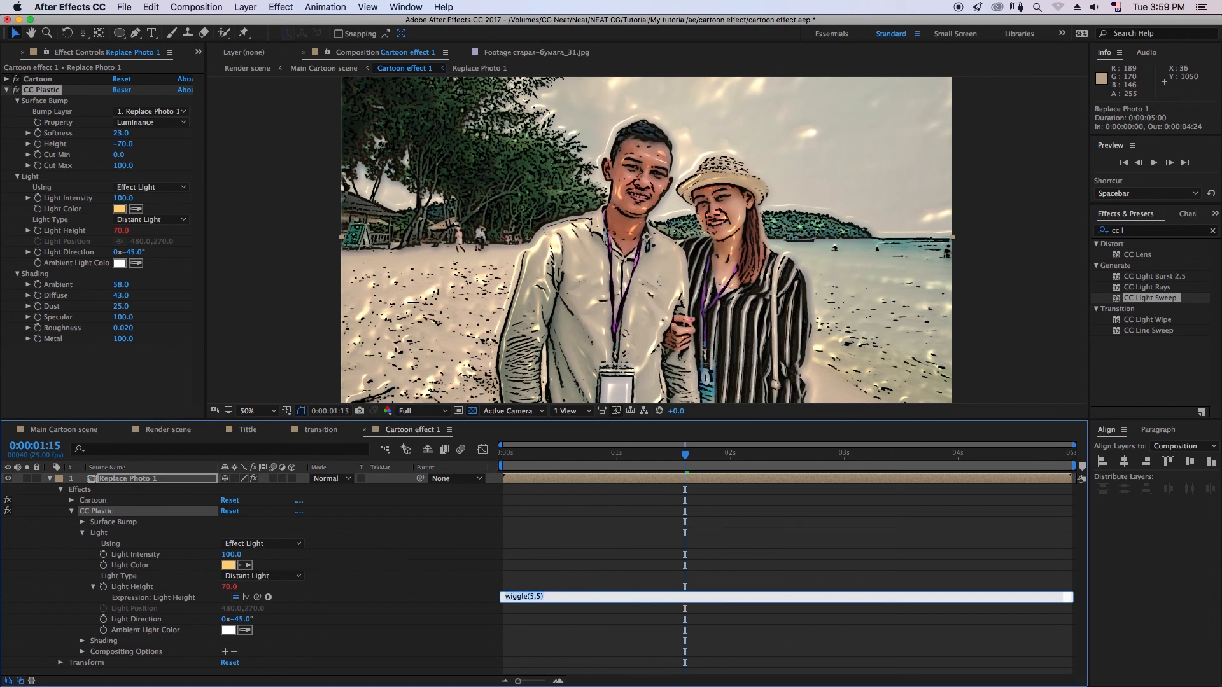
click(592, 554)
drag(542, 455, 502, 455)
key(space)
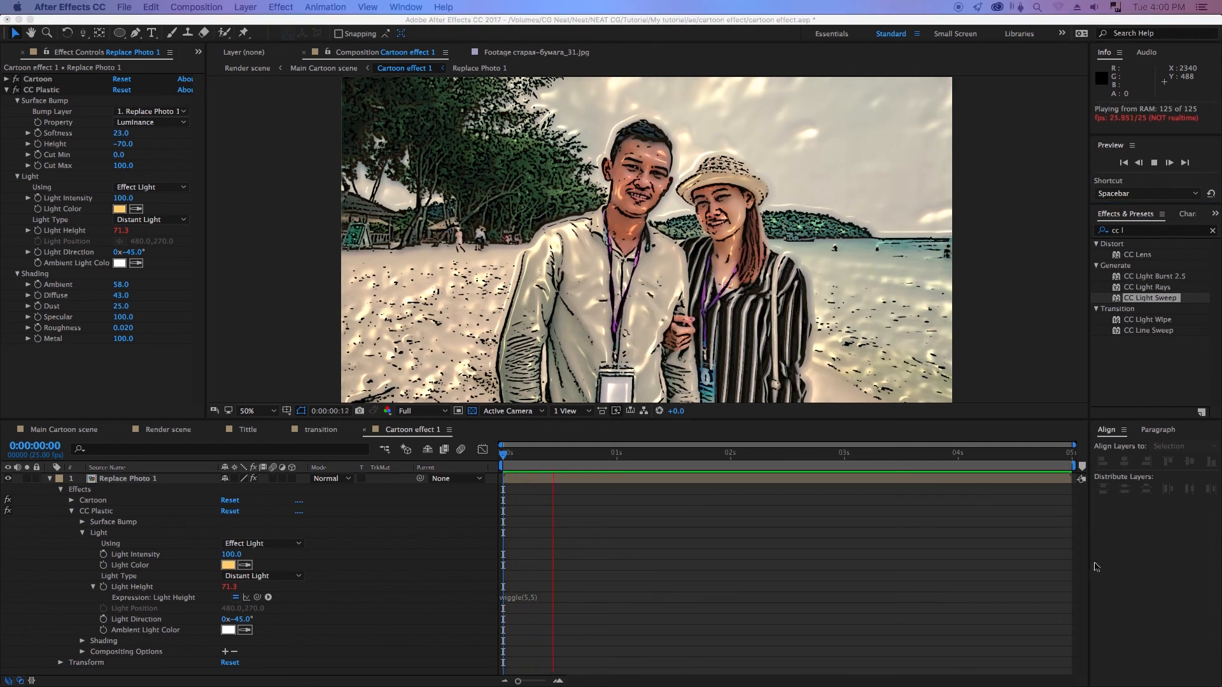